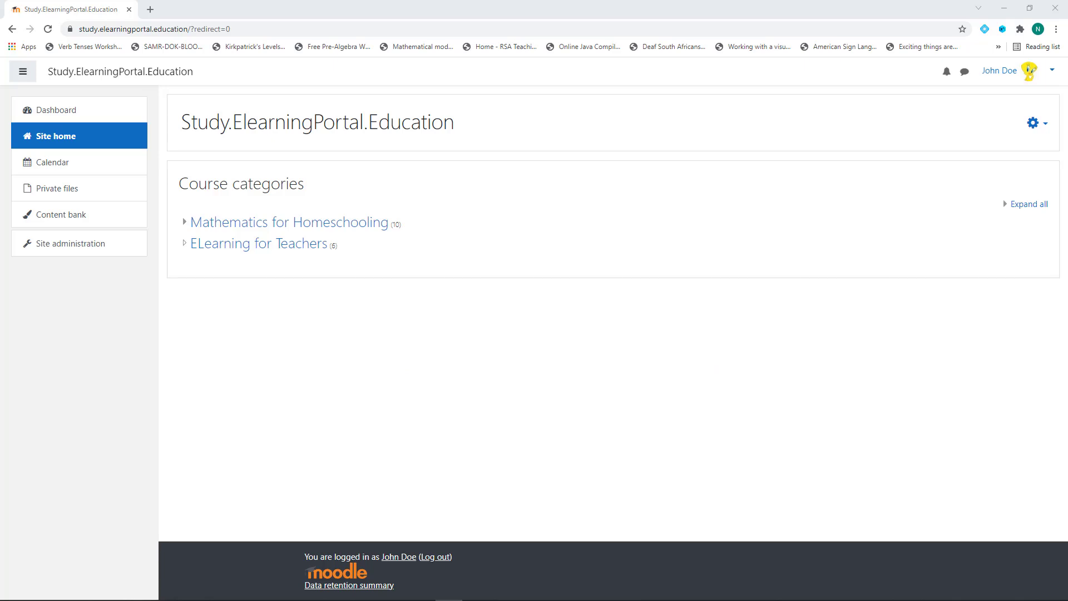
# Open the Moodle for Teachers/Instructors course from the ELearning for Teachers category
pyautogui.click(254, 253)
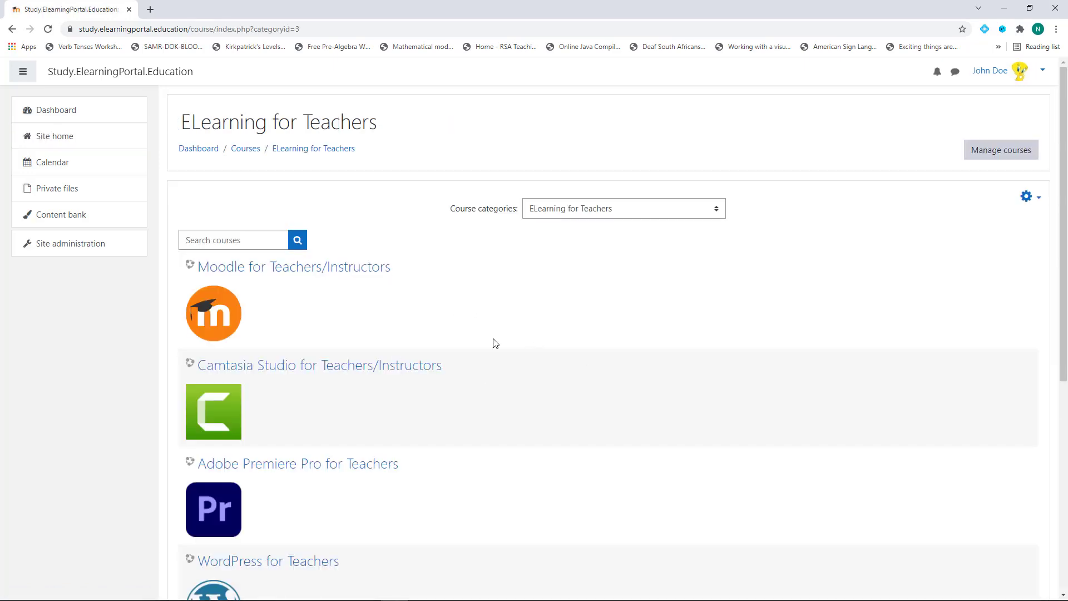
pyautogui.scroll(-3, 494, 342)
pyautogui.scroll(3, 549, 343)
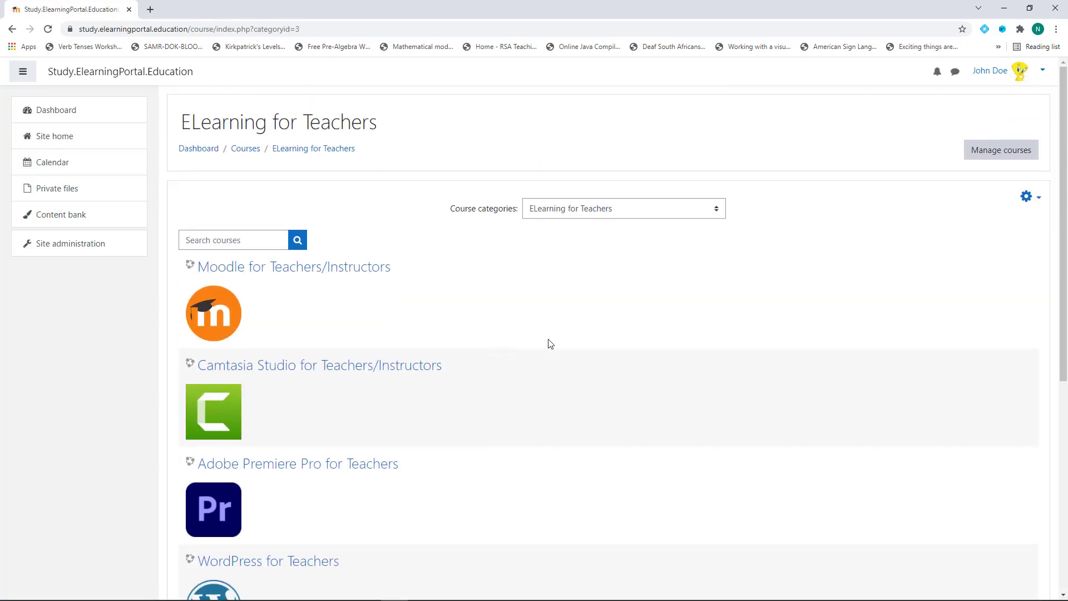
pyautogui.click(296, 271)
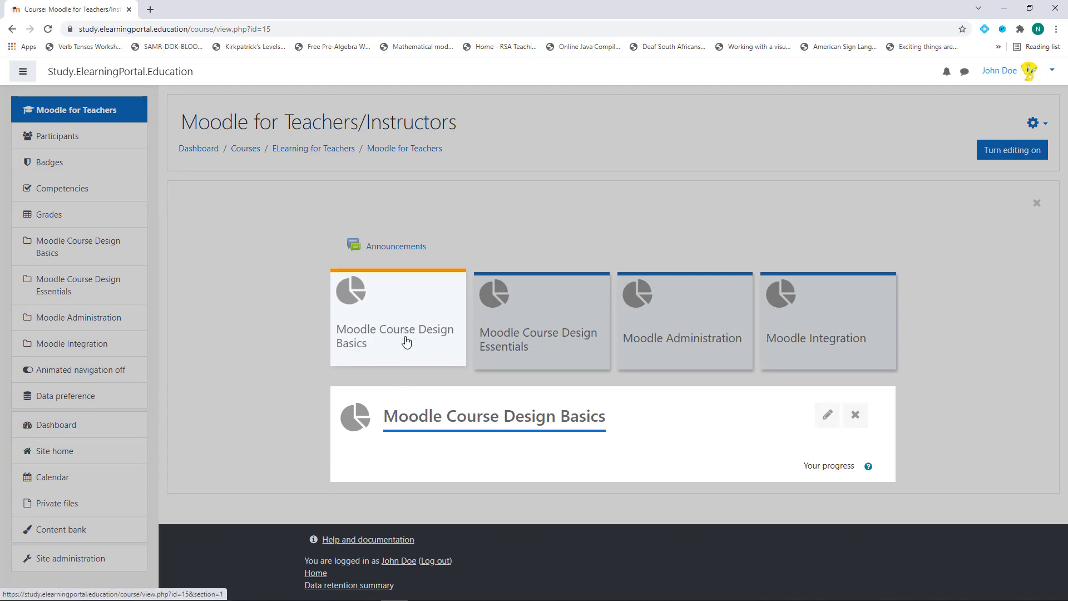
pyautogui.click(403, 336)
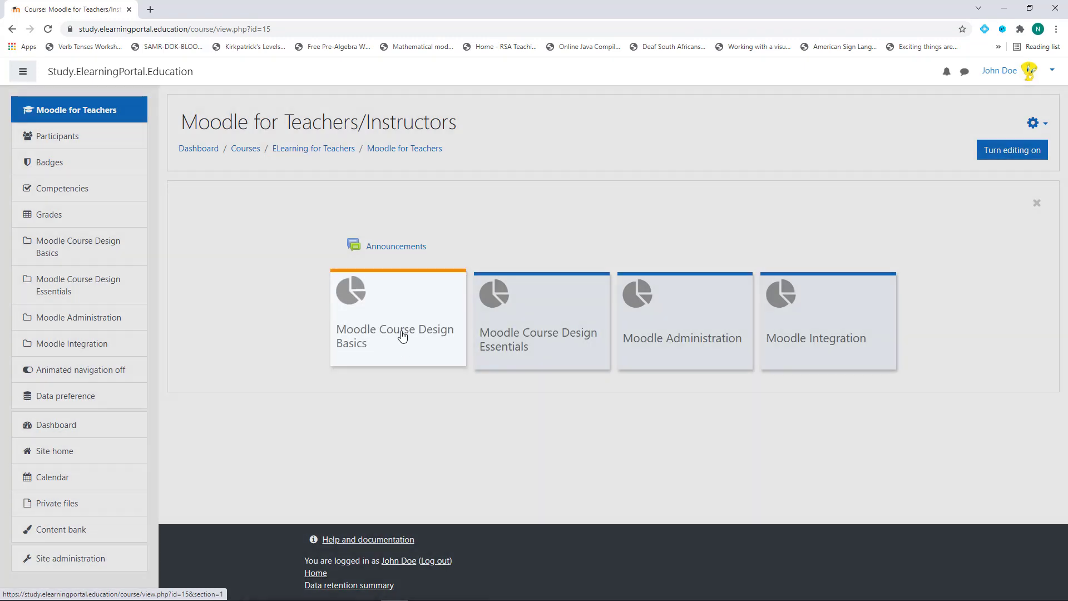
pyautogui.click(403, 336)
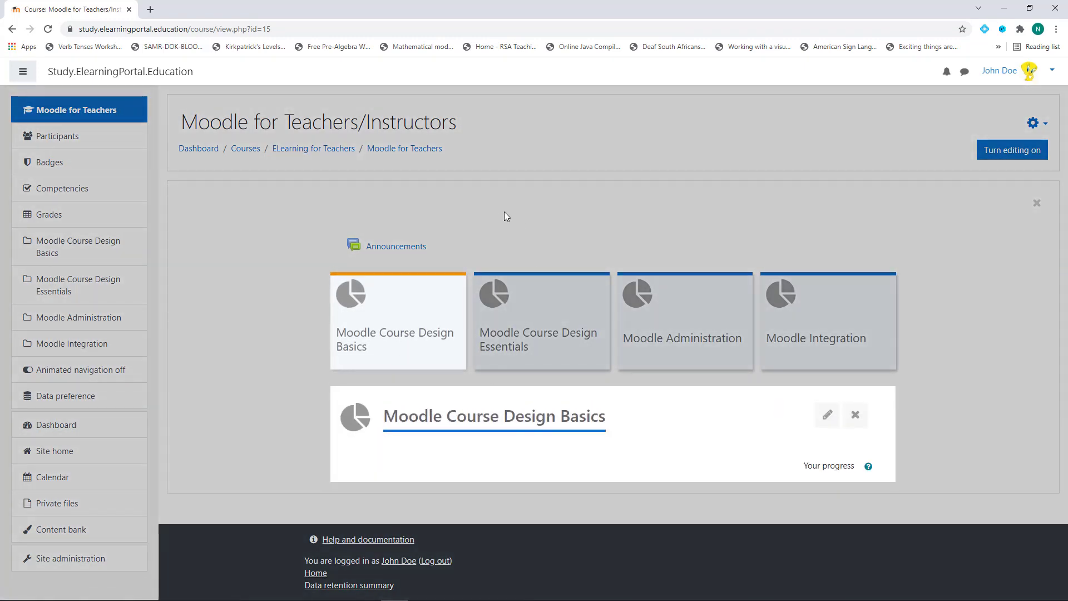
# Turn editing on for the course, then switch to the YouTube channel window
pyautogui.click(1008, 150)
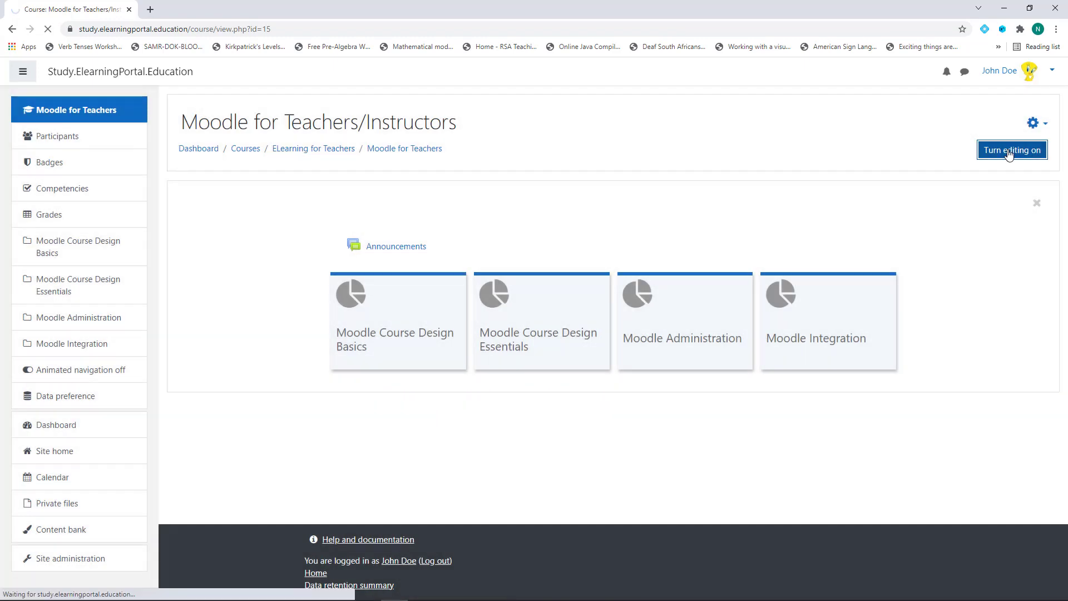
pyautogui.scroll(-2, 568, 374)
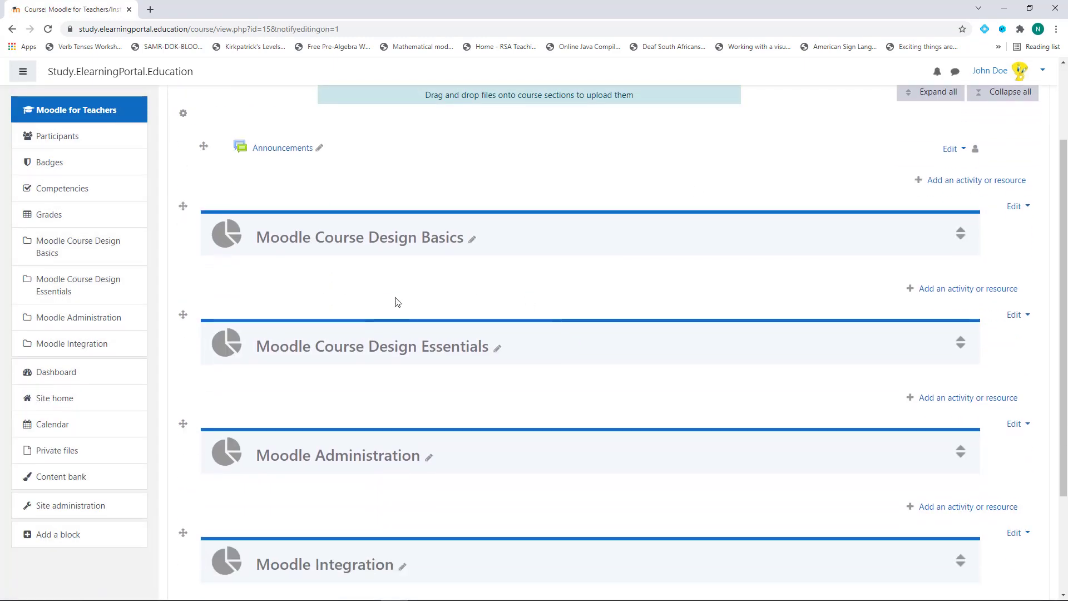
pyautogui.scroll(1, 534, 300)
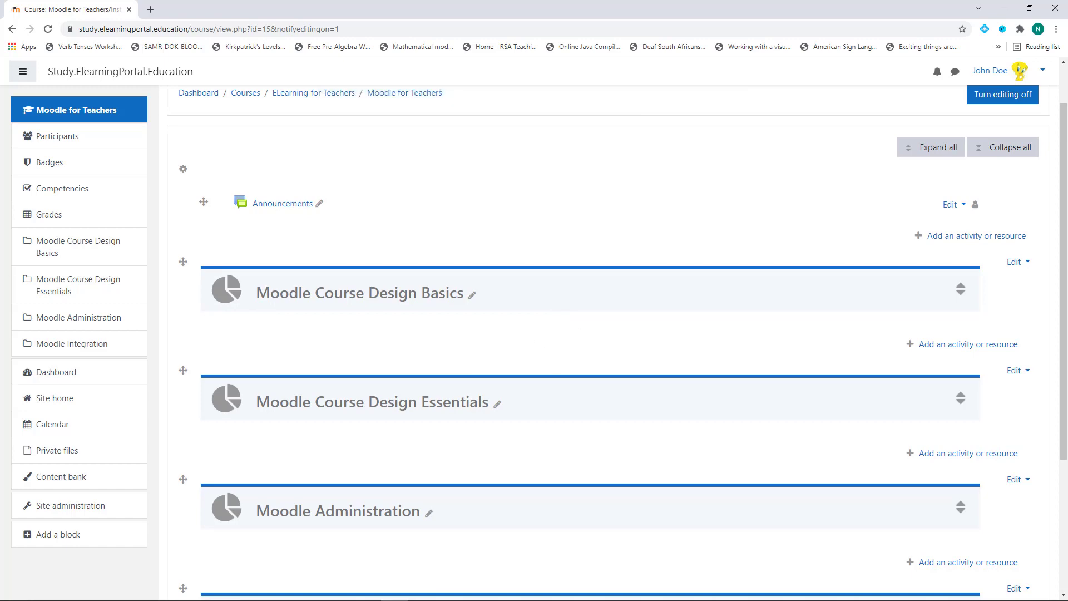
pyautogui.hotkey('alt', 'Tab')
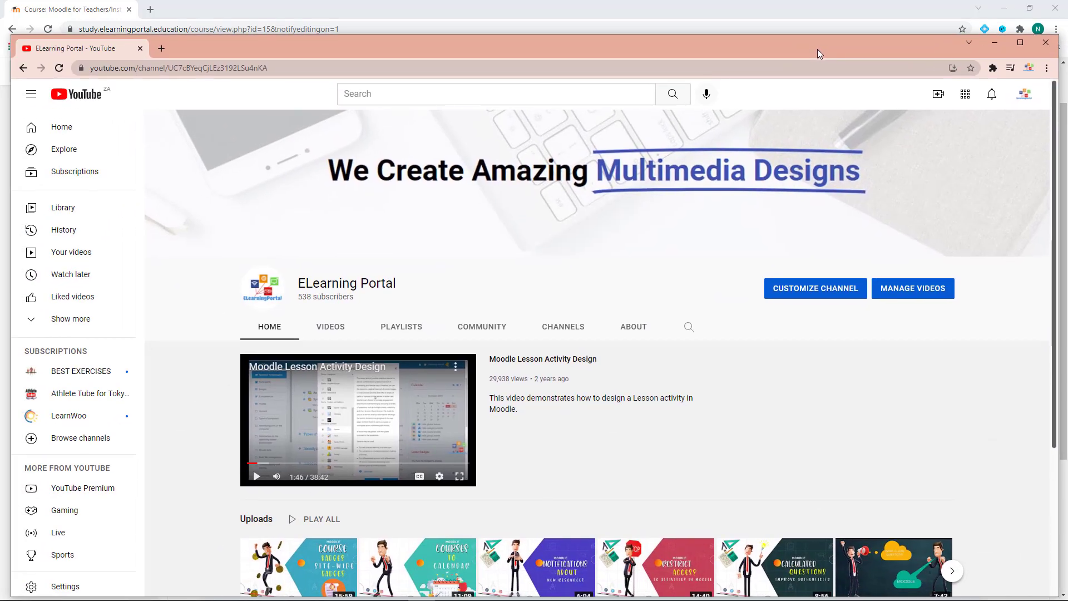
# Maximize the YouTube window and open the Badges in Moodle video, pausing it
pyautogui.doubleClick(768, 48)
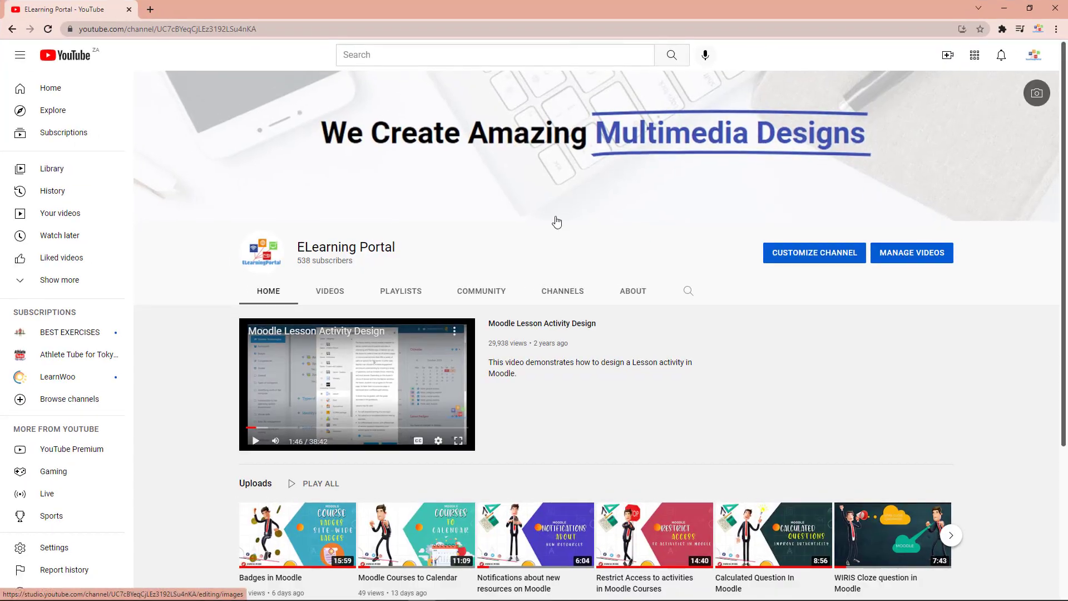
pyautogui.scroll(-2, 544, 394)
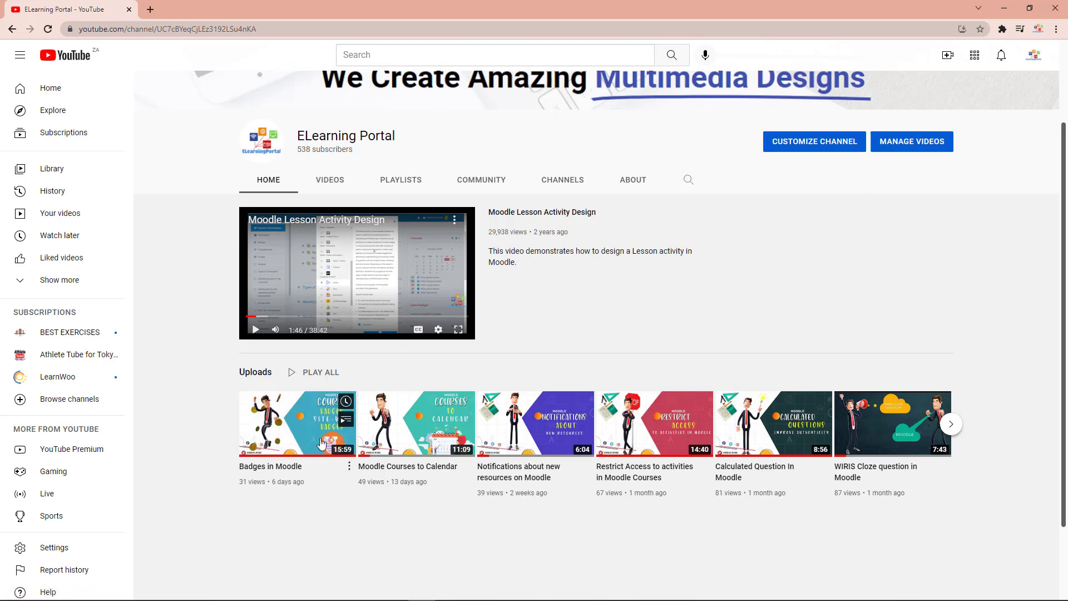
pyautogui.click(294, 430)
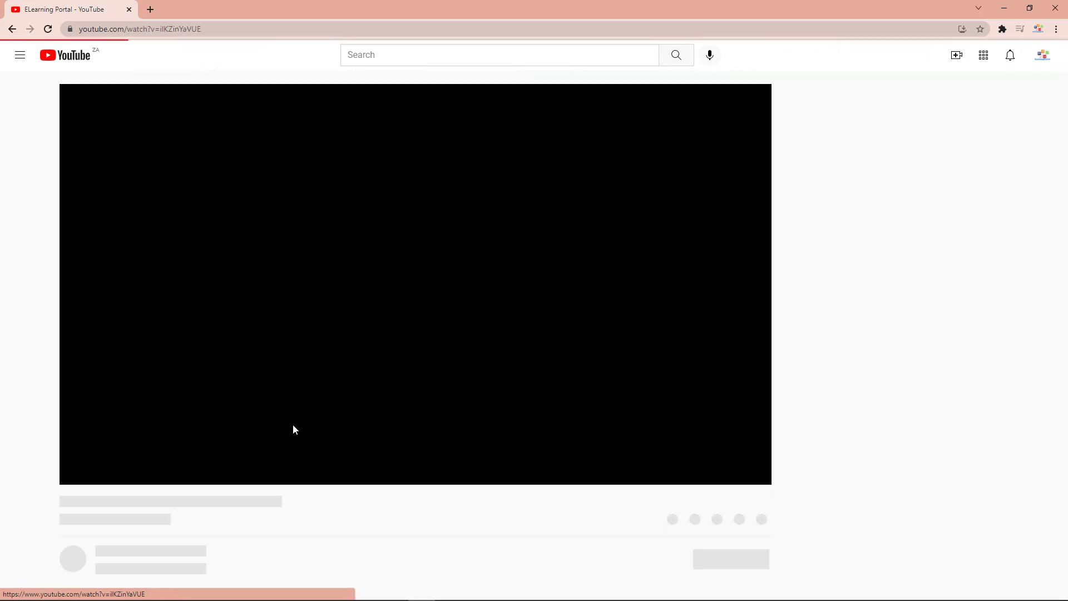
pyautogui.click(73, 473)
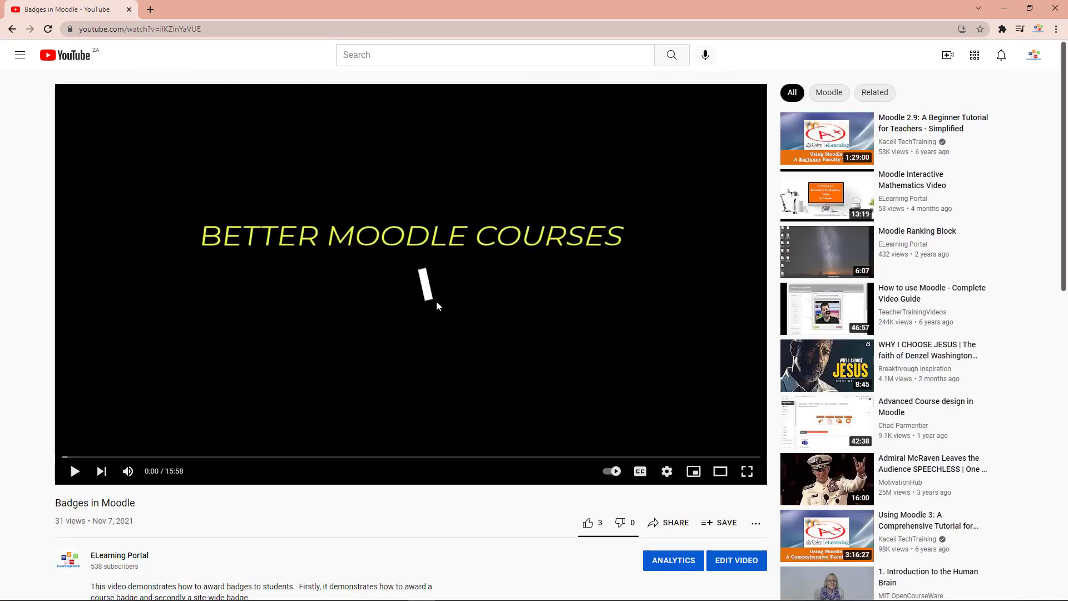
pyautogui.scroll(-1, 365, 504)
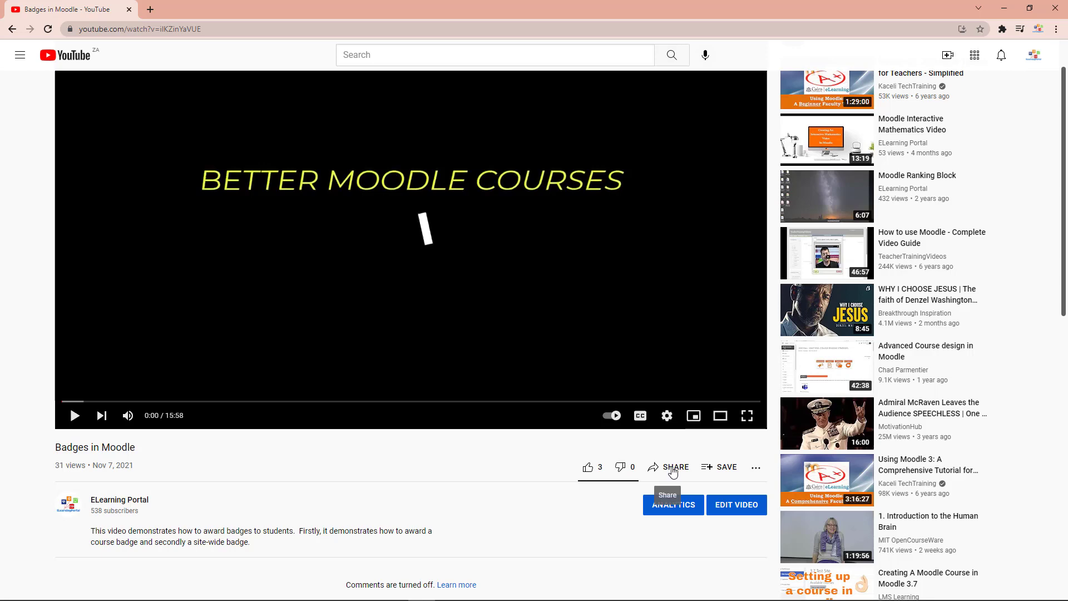
# Copy the video's Share > Embed iframe code and return to the Moodle course
pyautogui.click(676, 472)
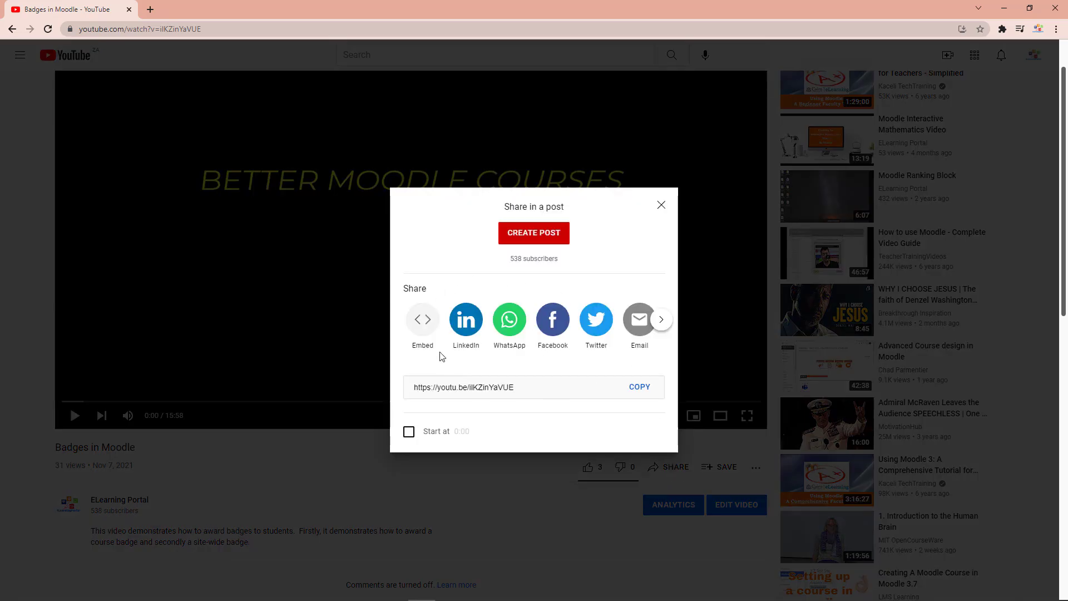
pyautogui.click(422, 320)
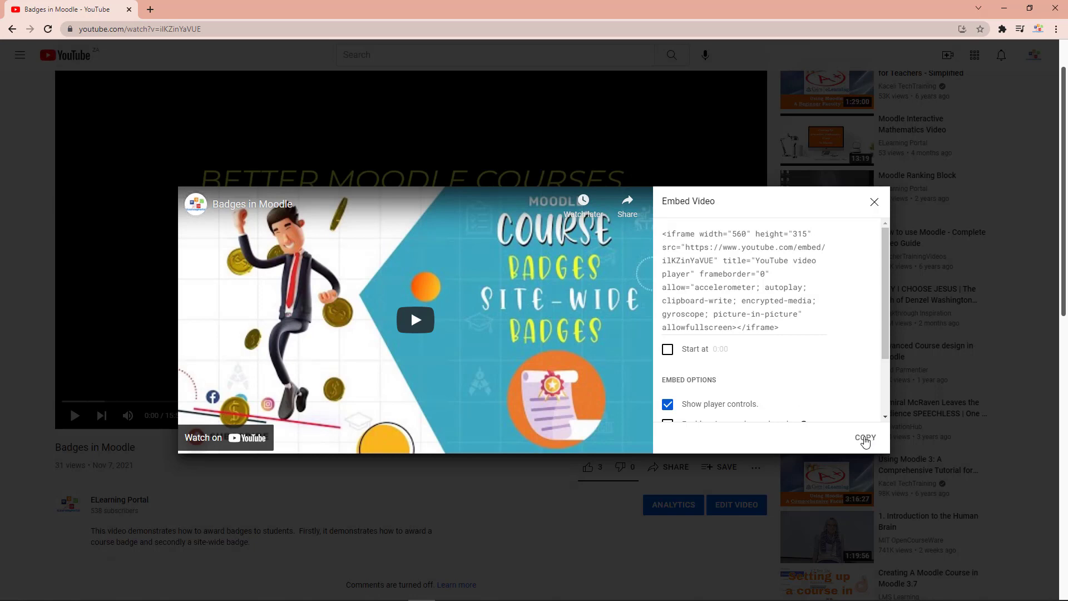
pyautogui.scroll(-2, 827, 341)
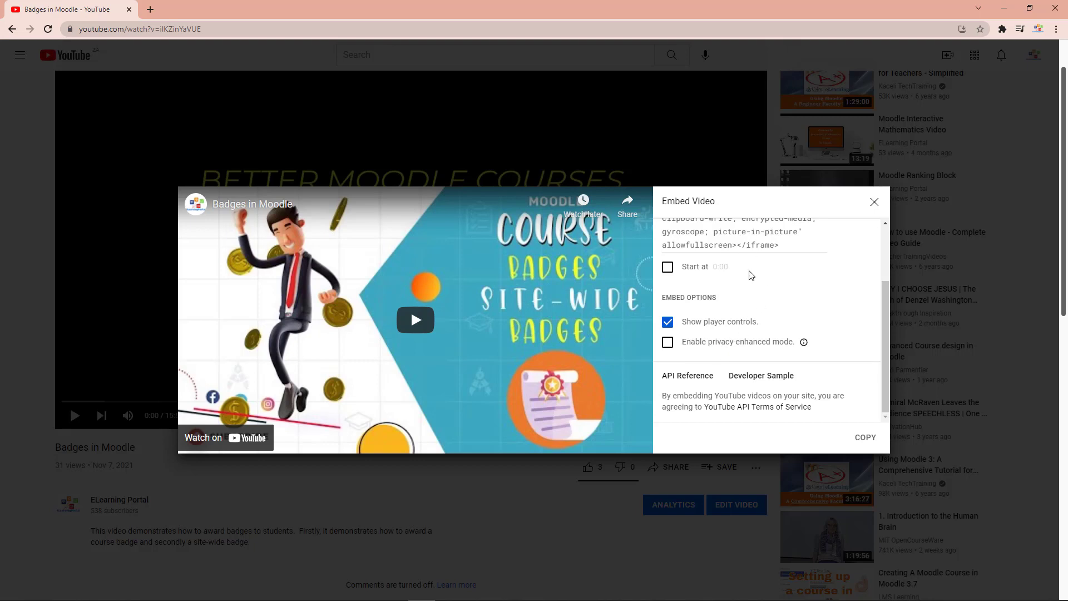
pyautogui.scroll(2, 772, 315)
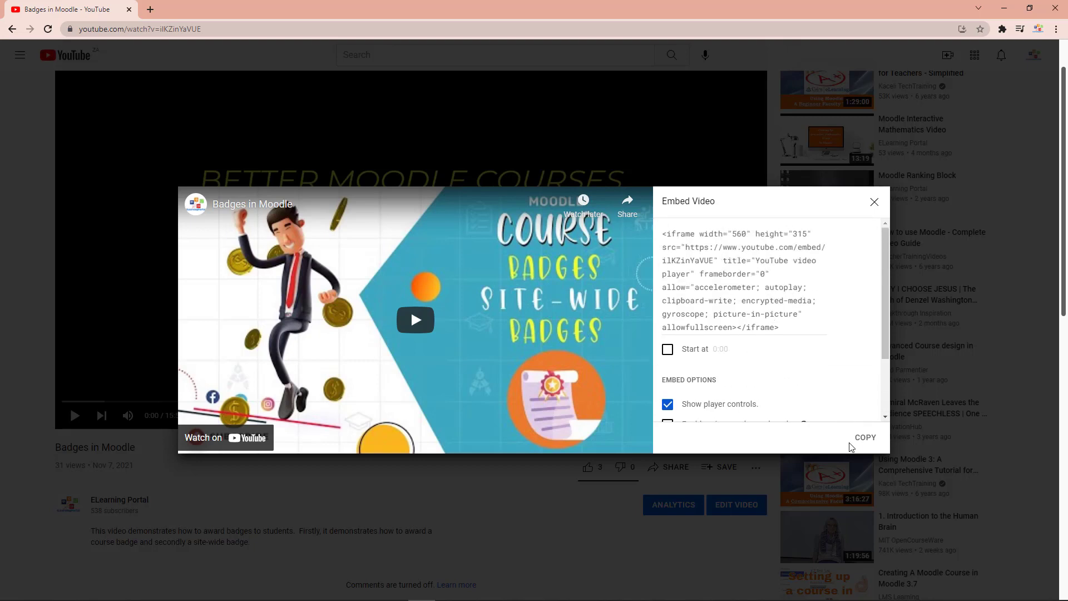
pyautogui.click(866, 438)
pyautogui.moveTo(345, 599)
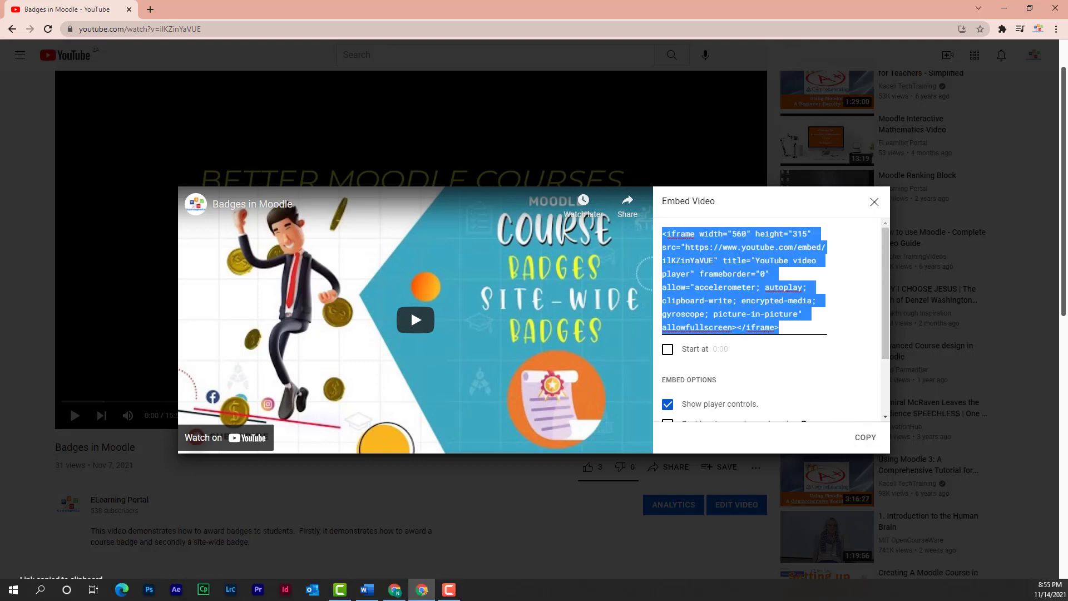
pyautogui.click(396, 594)
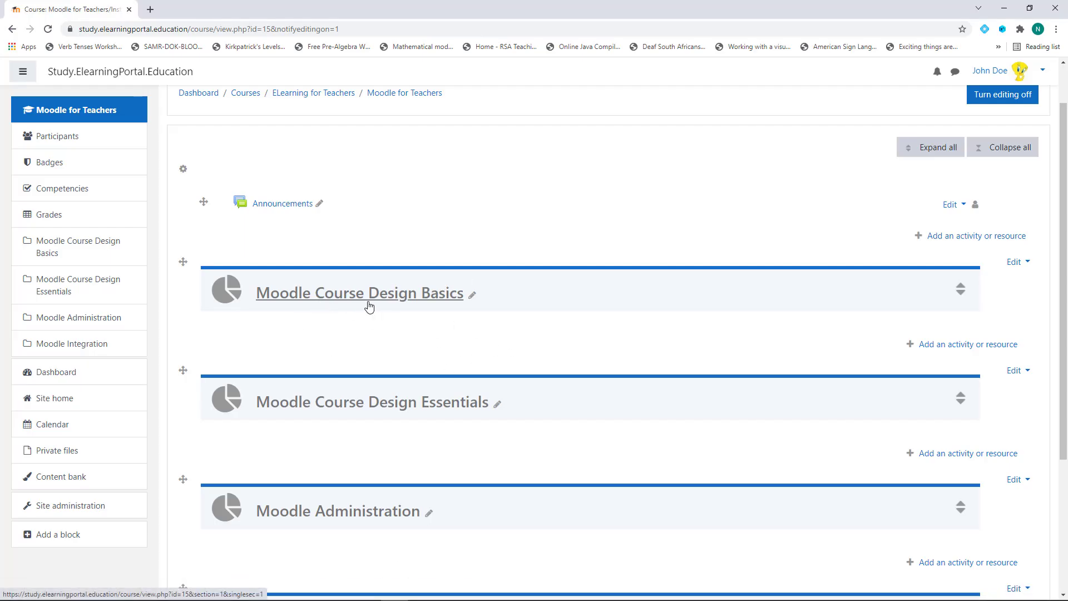
# Start a new Label resource in the Moodle Course Design Basics section
pyautogui.click(941, 345)
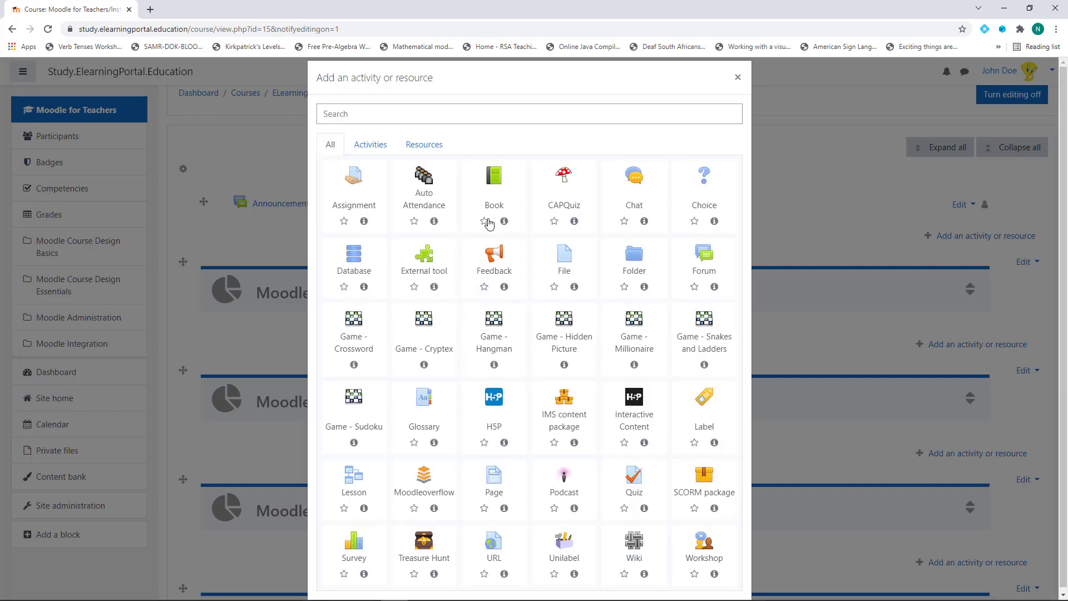
pyautogui.click(426, 146)
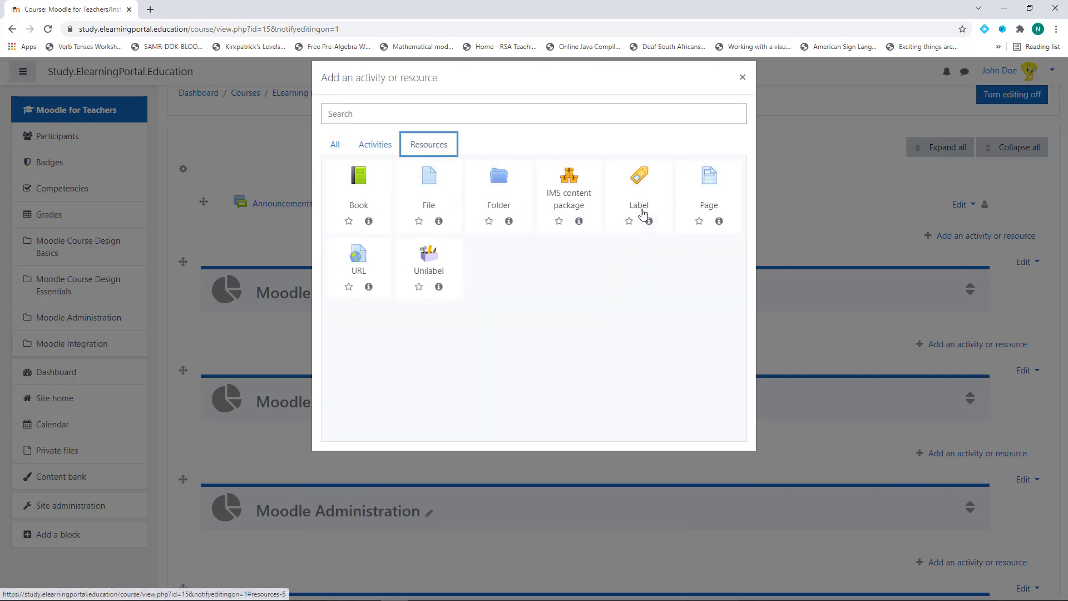
pyautogui.click(641, 202)
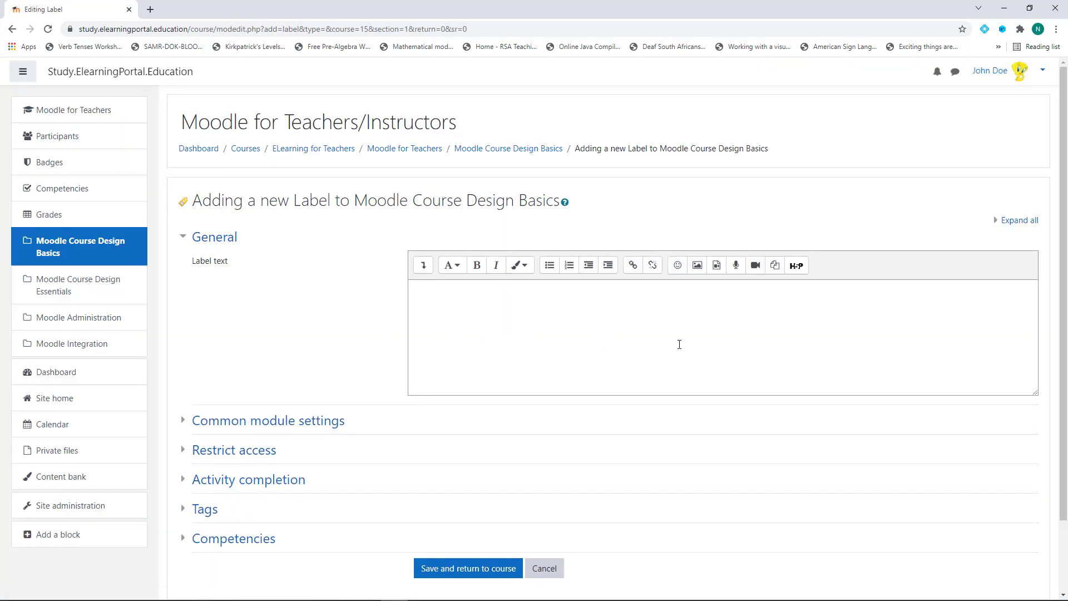
# Replace the label's HTML source with the copied YouTube embed code and save
pyautogui.click(423, 267)
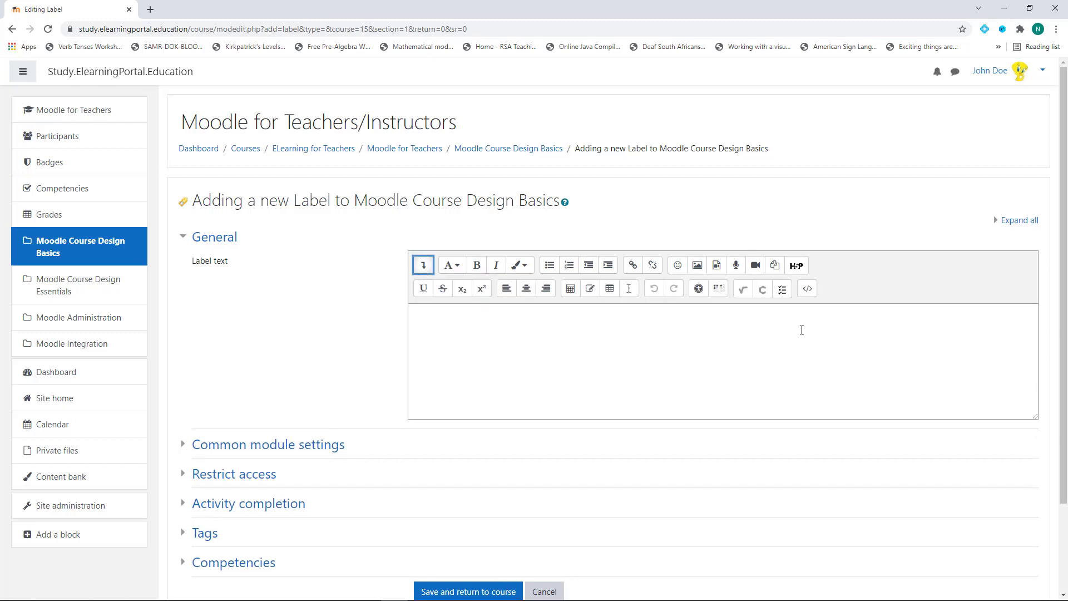
pyautogui.click(808, 290)
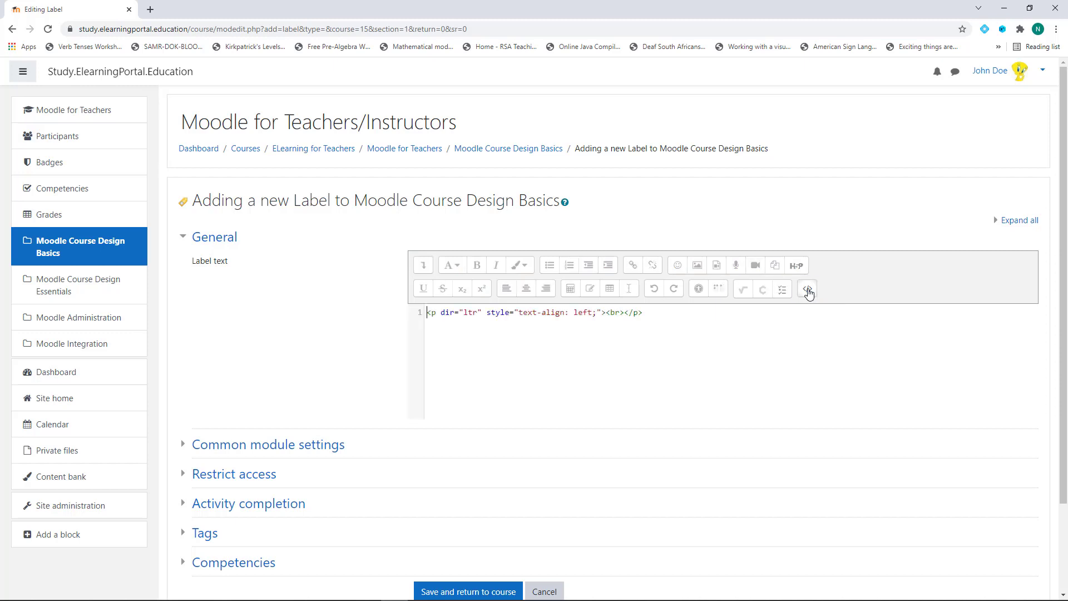
pyautogui.moveTo(428, 313); pyautogui.dragTo(651, 312)
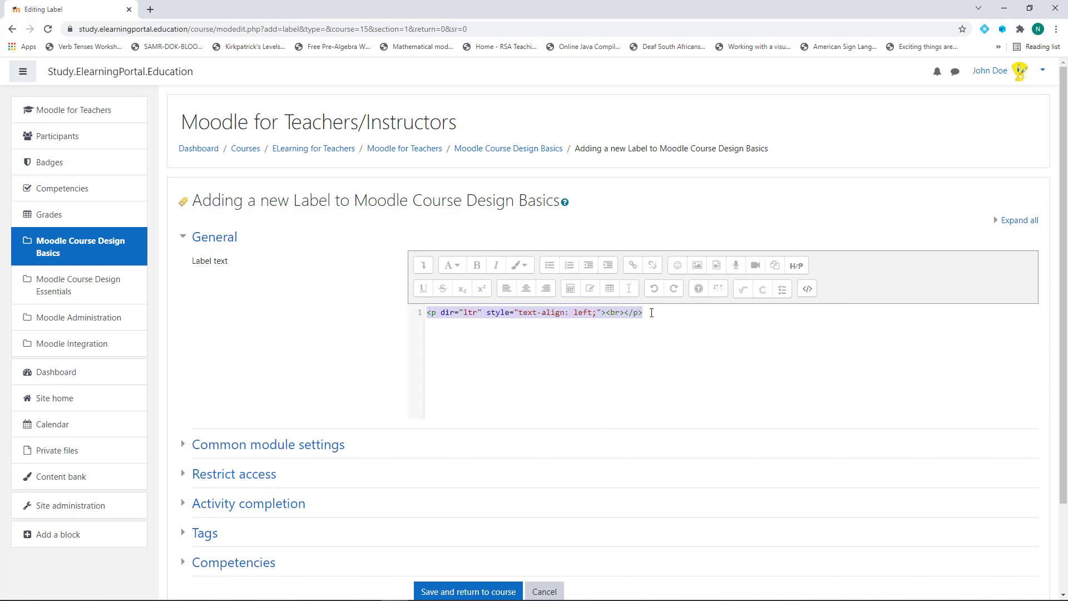
pyautogui.hotkey('ctrl', 'v')
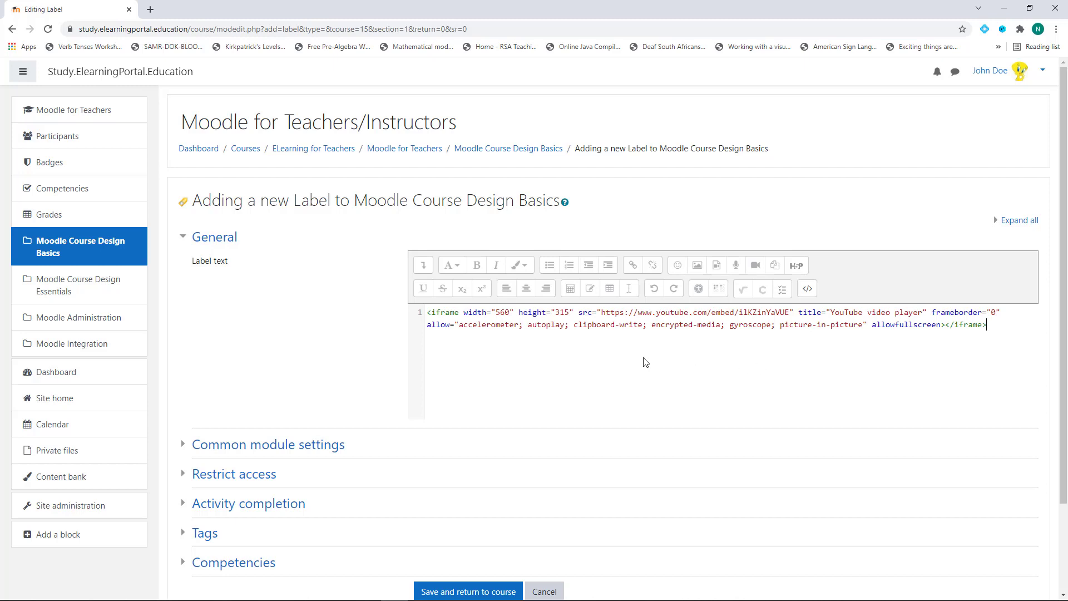
pyautogui.click(807, 289)
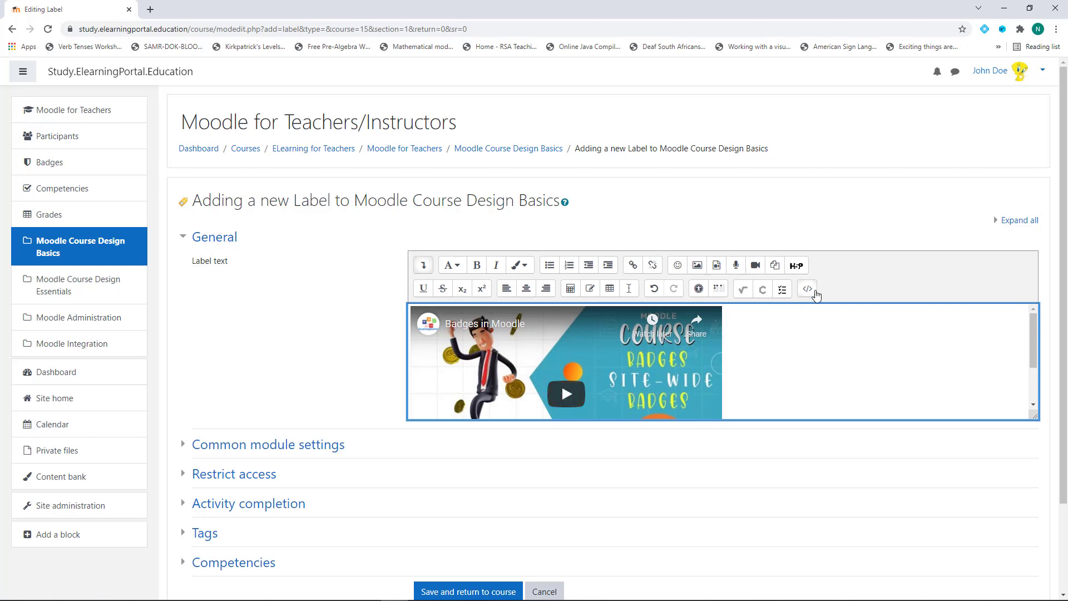
pyautogui.scroll(-1, 730, 353)
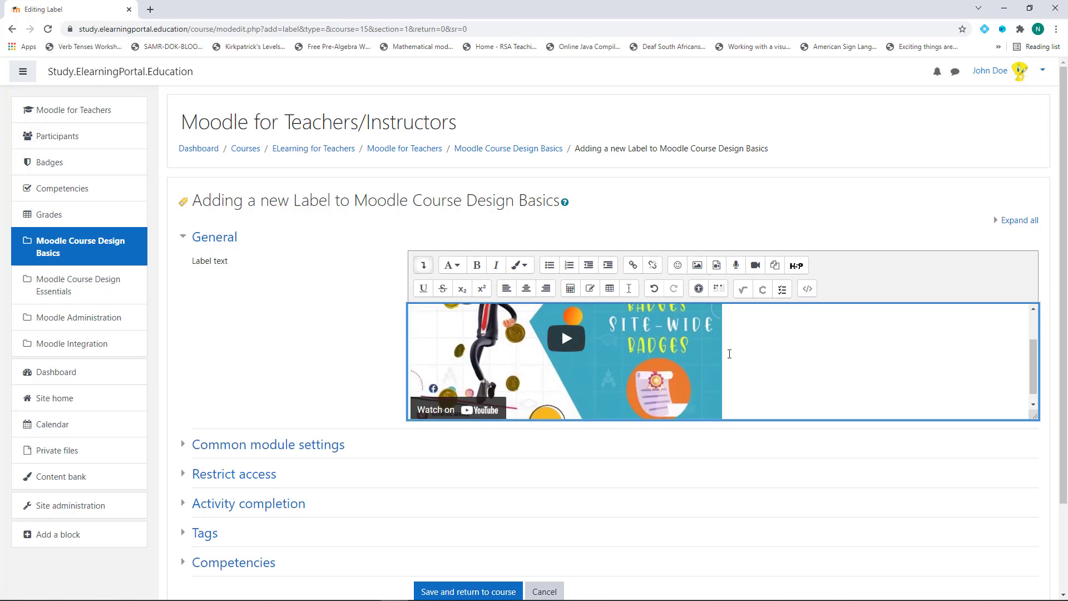
pyautogui.scroll(-2, 310, 369)
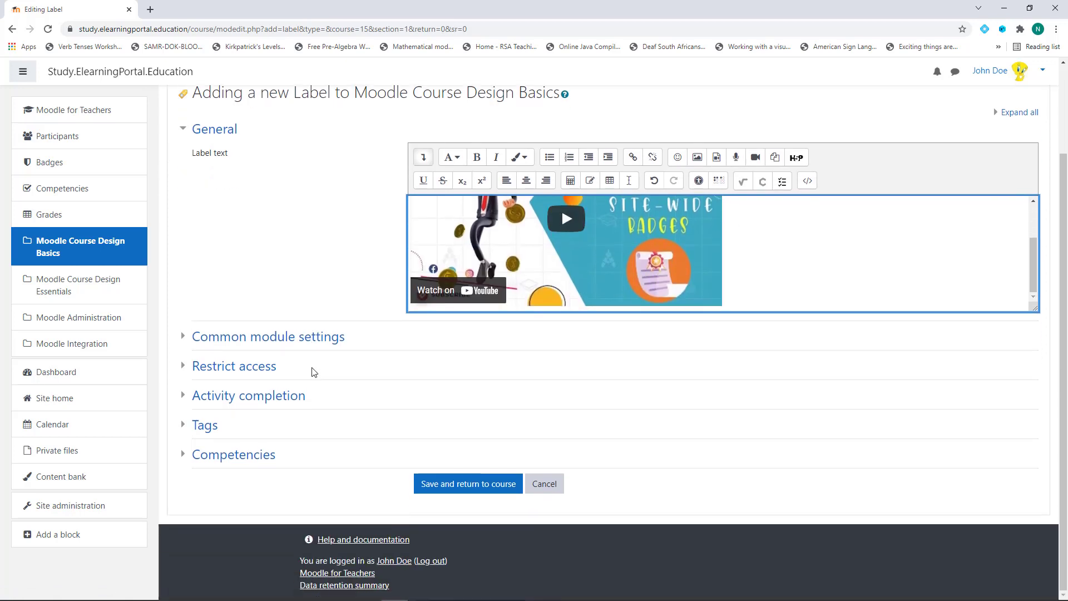
pyautogui.click(476, 491)
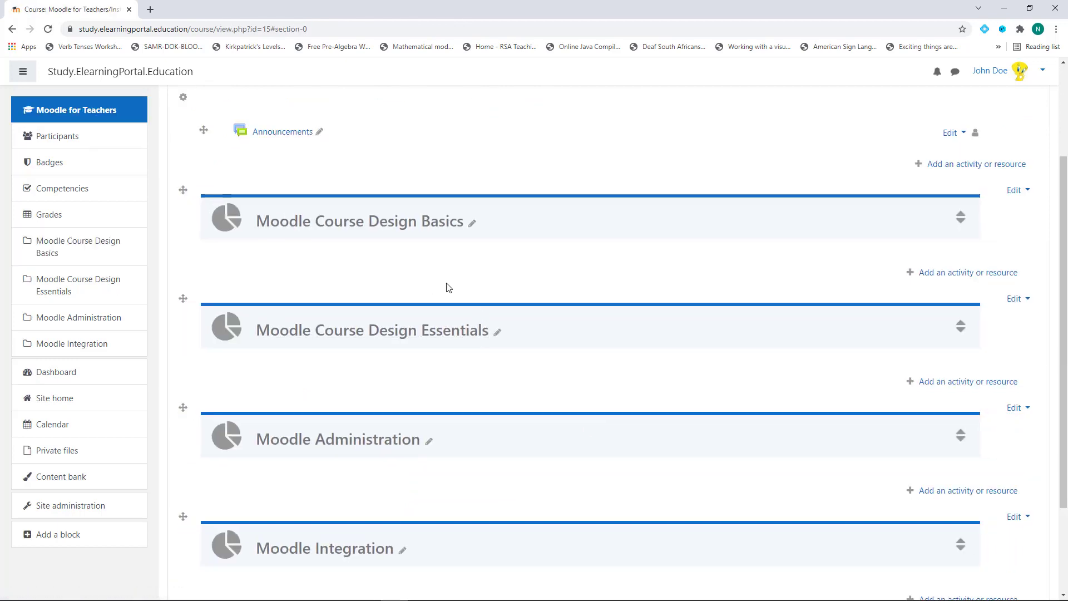
# Open the Moodle Course Design Basics section, play the Badges in Moodle video and skip to its end
pyautogui.click(424, 231)
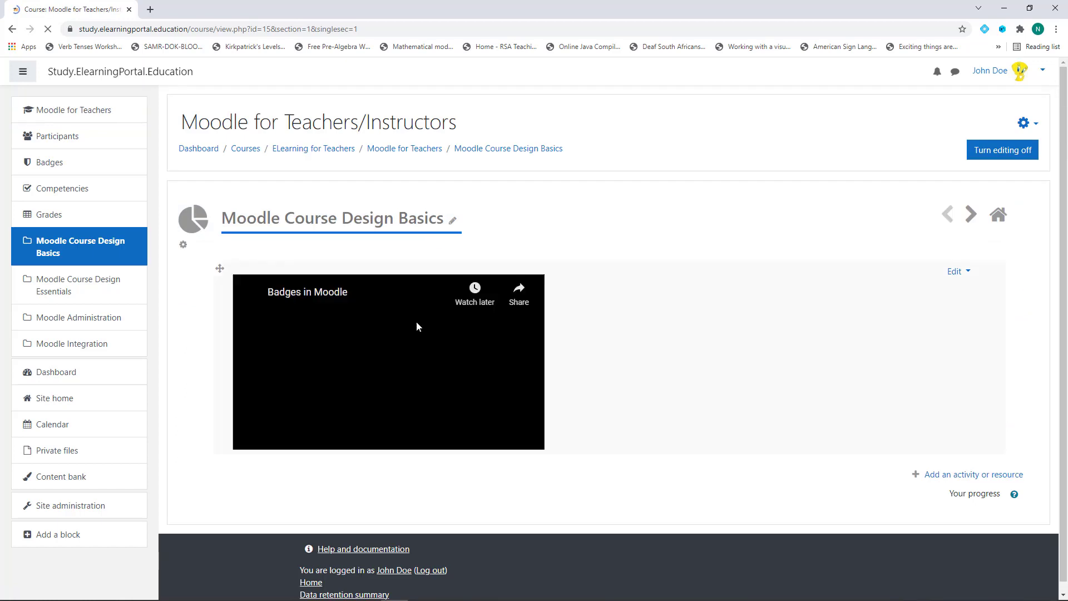
pyautogui.click(438, 380)
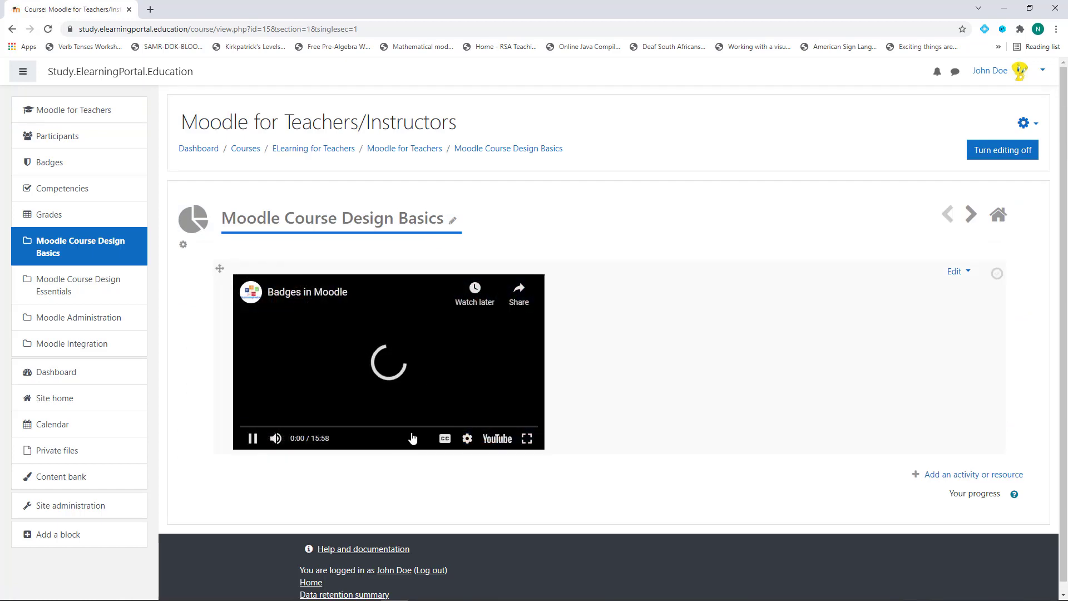
pyautogui.click(466, 427)
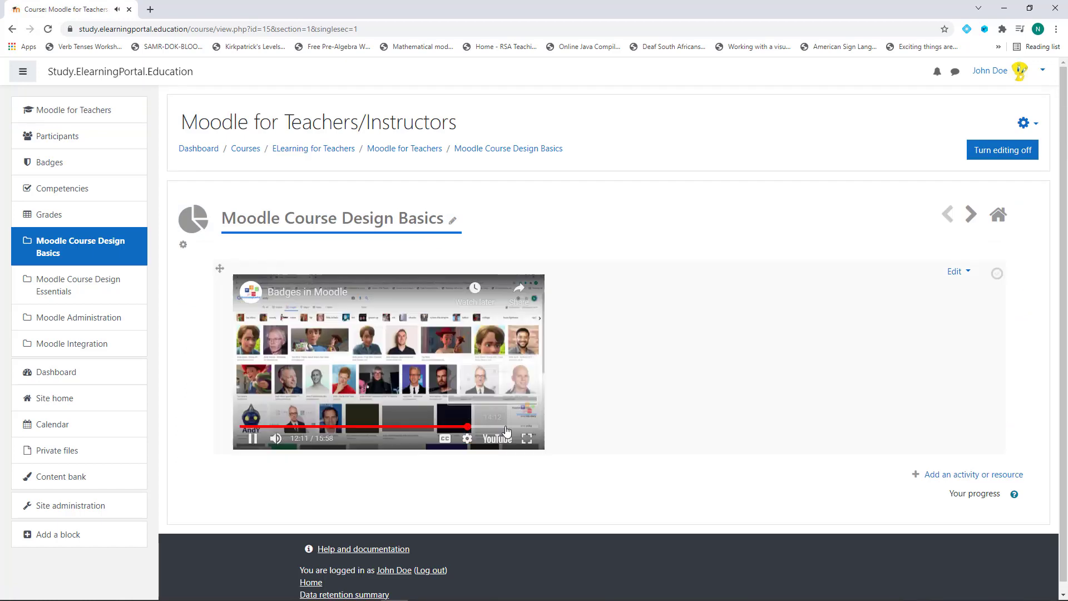
pyautogui.click(506, 426)
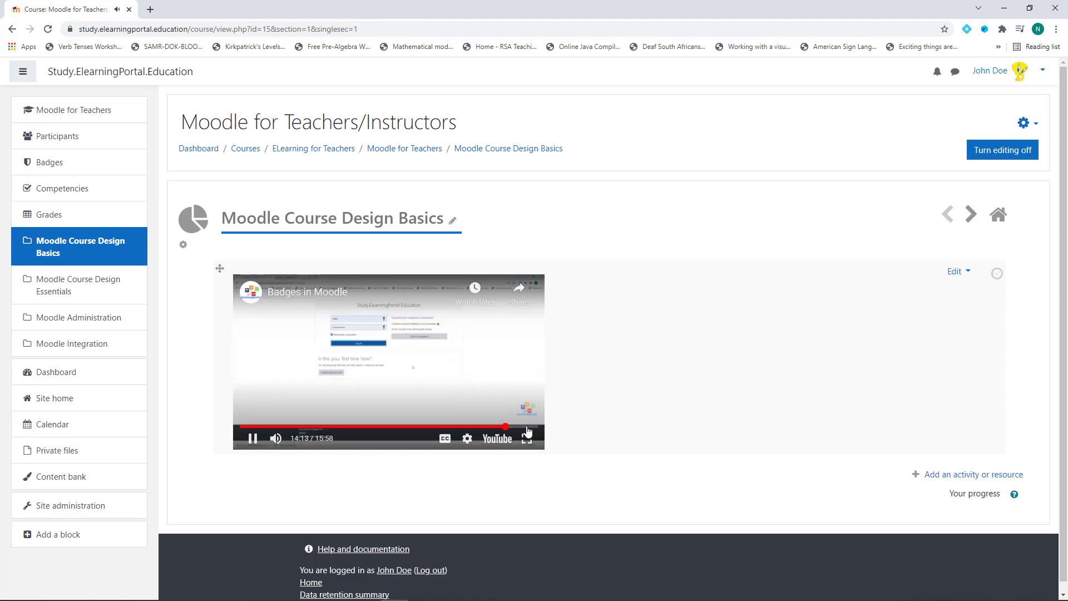
pyautogui.click(526, 426)
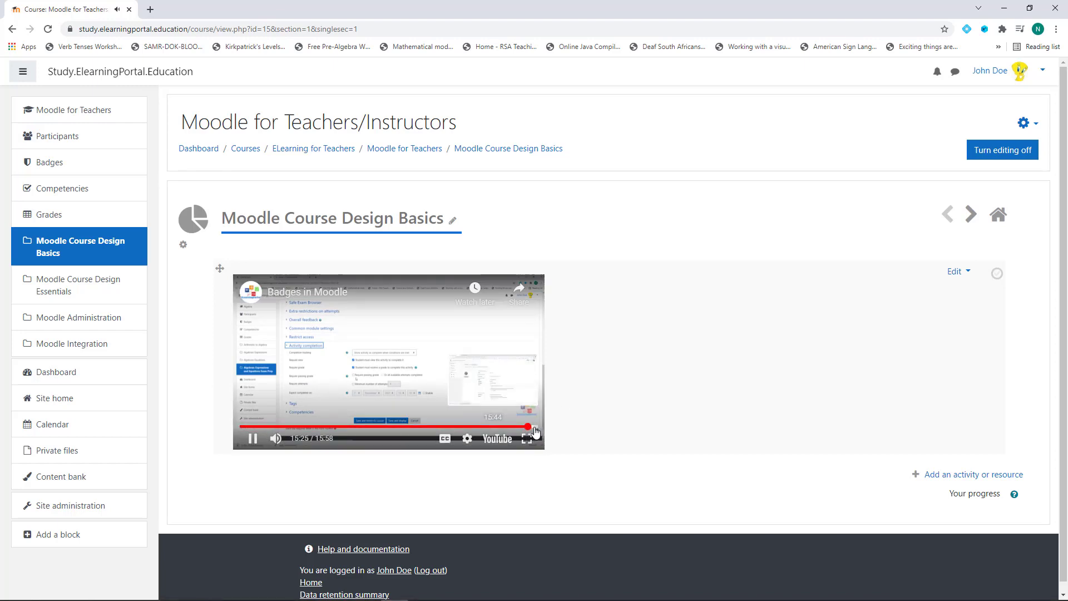
pyautogui.click(534, 427)
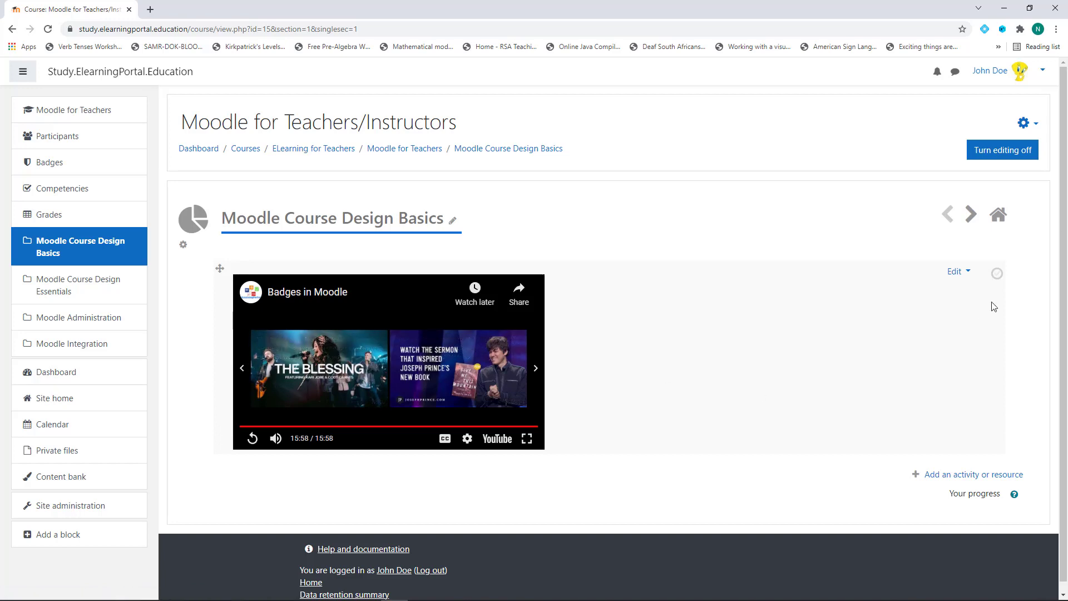
# Append ?rel=0 to the label's YouTube iframe src URL in the HTML source and save
pyautogui.click(956, 271)
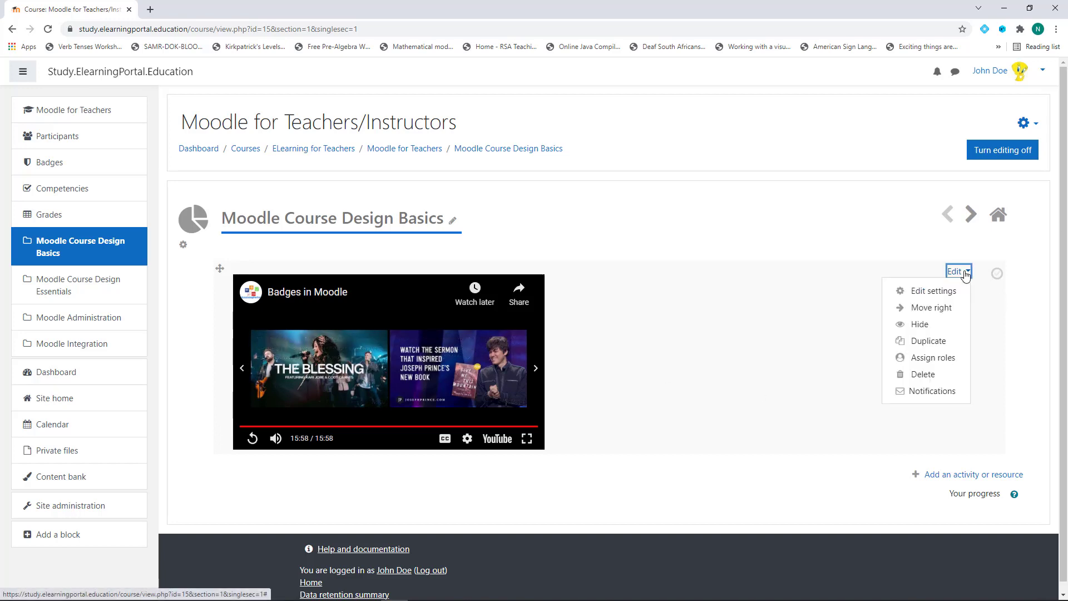
pyautogui.click(927, 293)
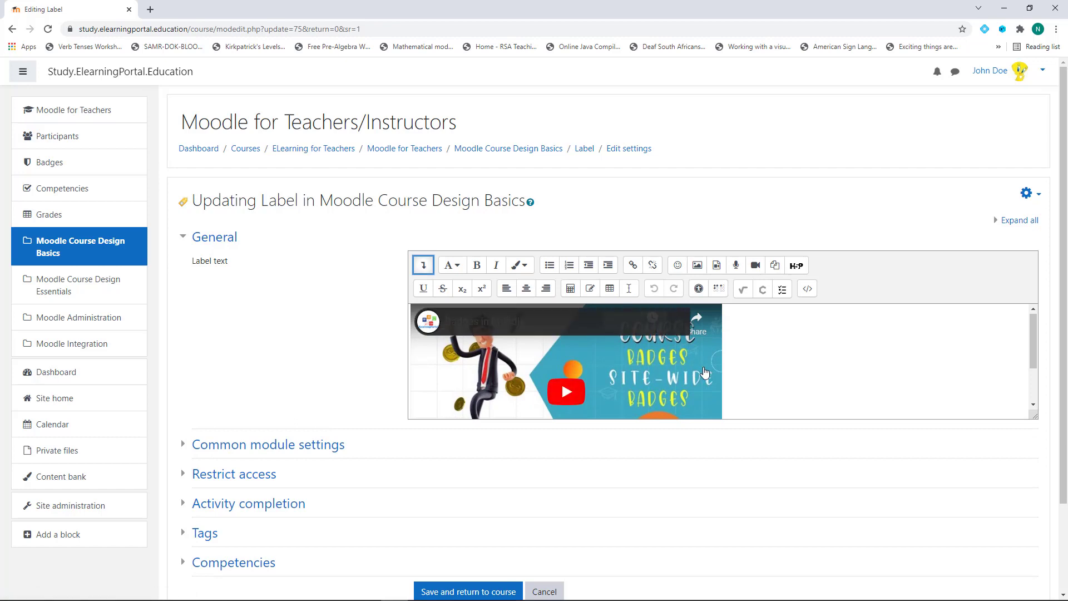
pyautogui.click(807, 290)
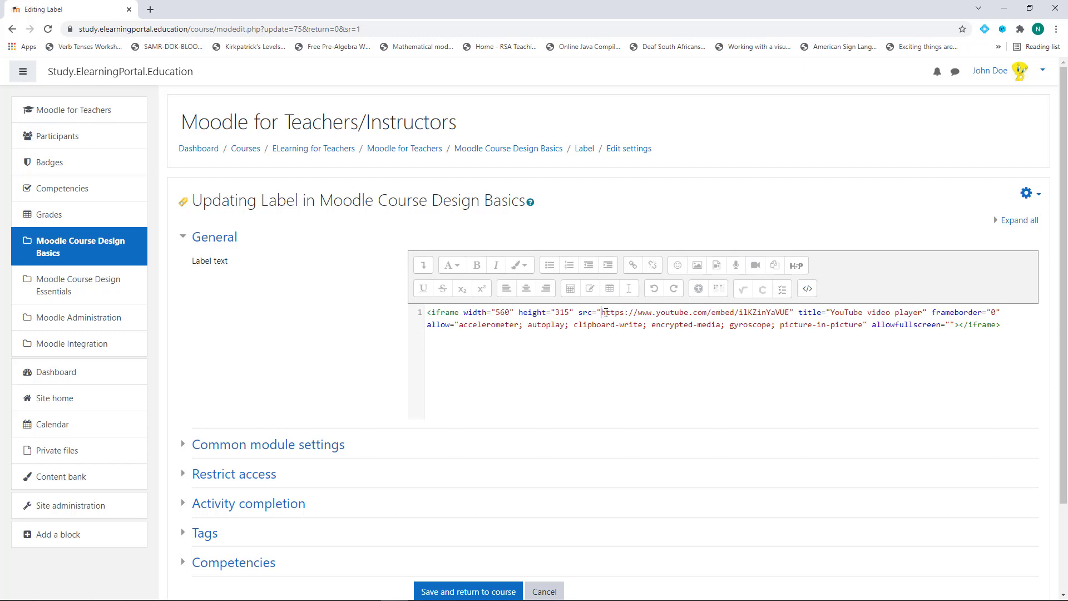
pyautogui.moveTo(605, 313); pyautogui.dragTo(782, 315)
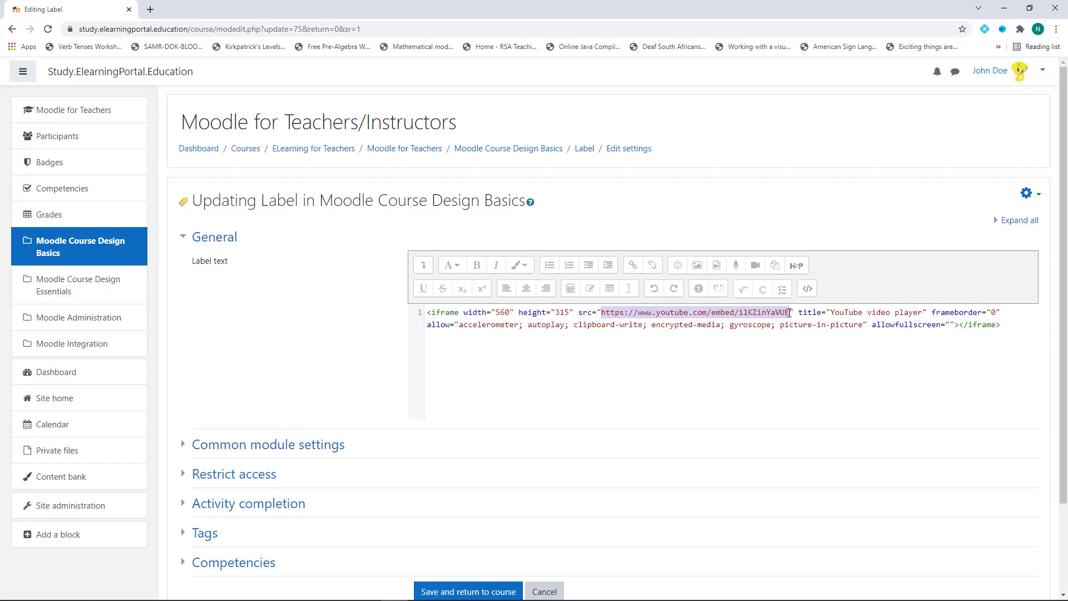
pyautogui.click(791, 312)
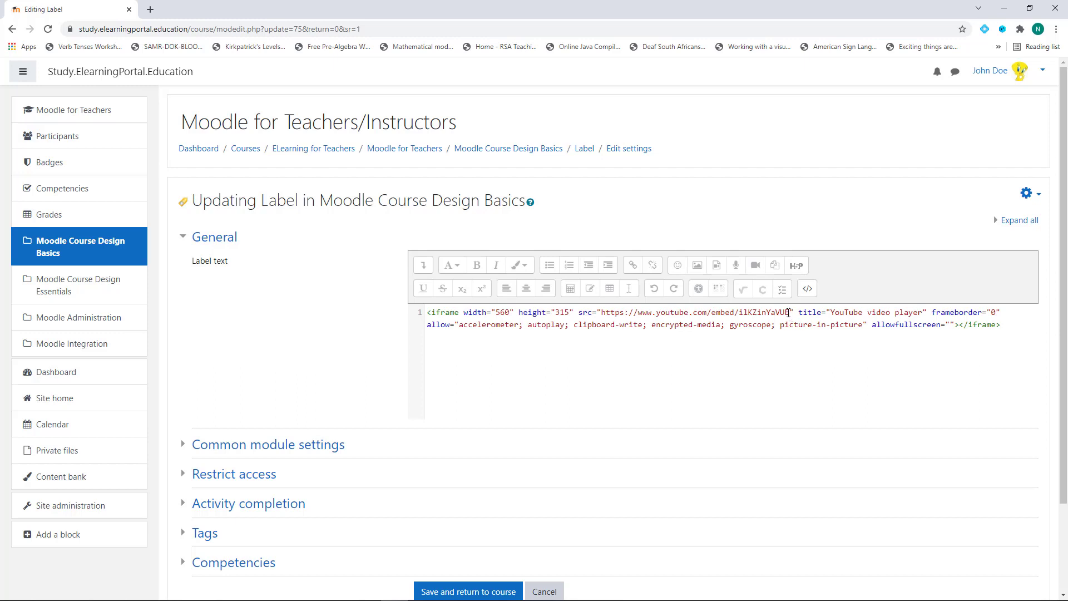
pyautogui.write('?')
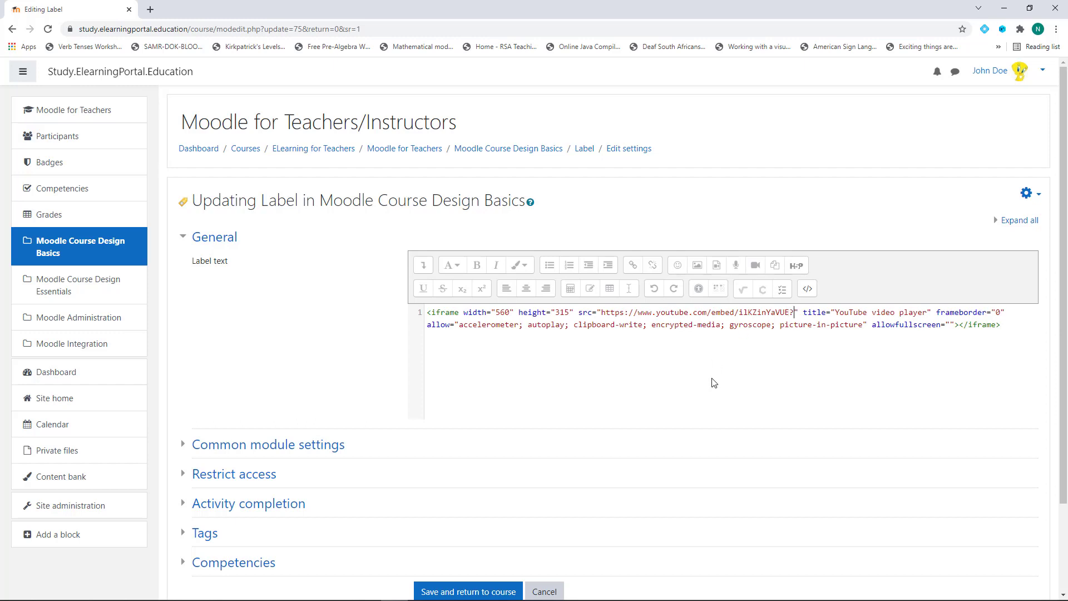
pyautogui.write('rel')
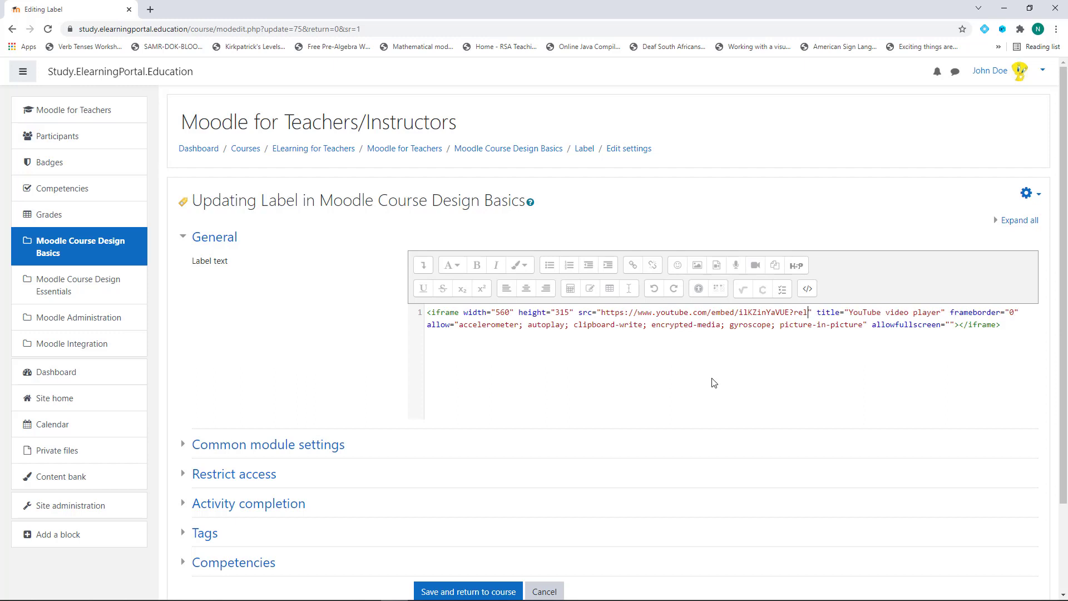
pyautogui.write('=0')
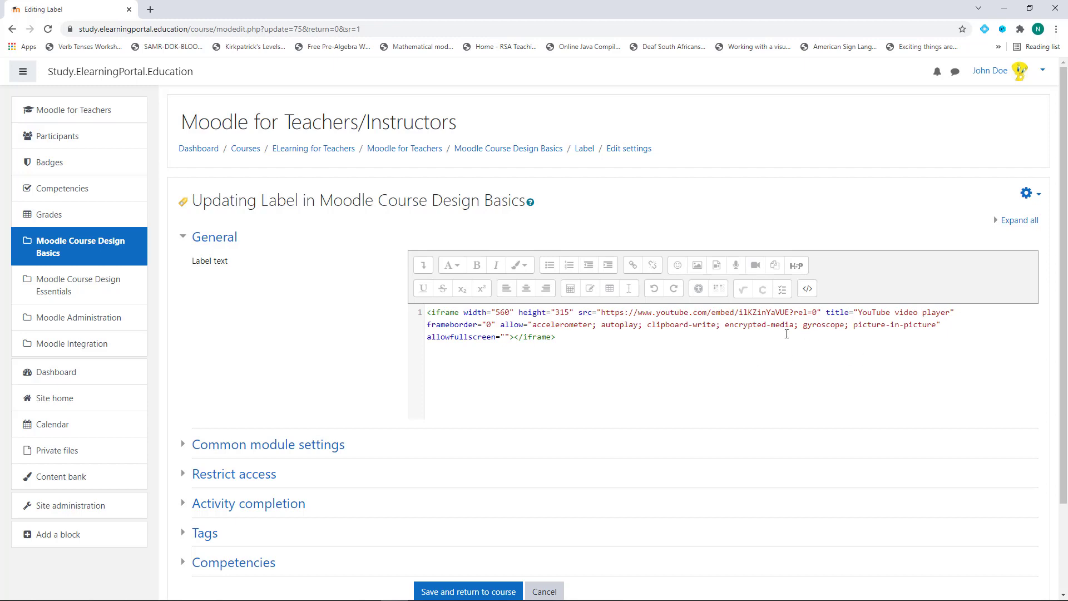
pyautogui.click(808, 289)
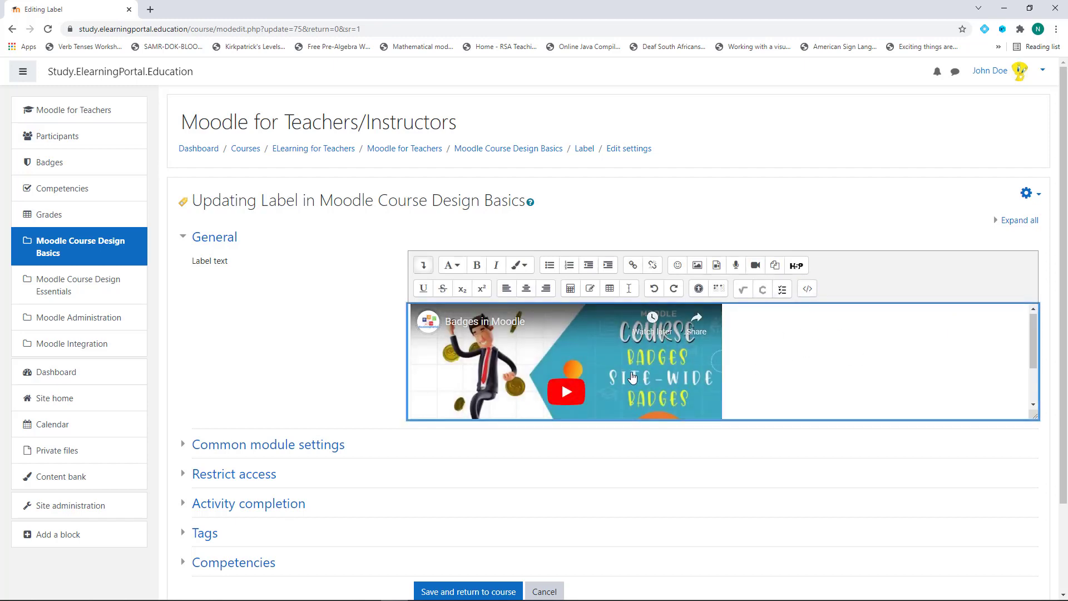
pyautogui.scroll(-3, 302, 341)
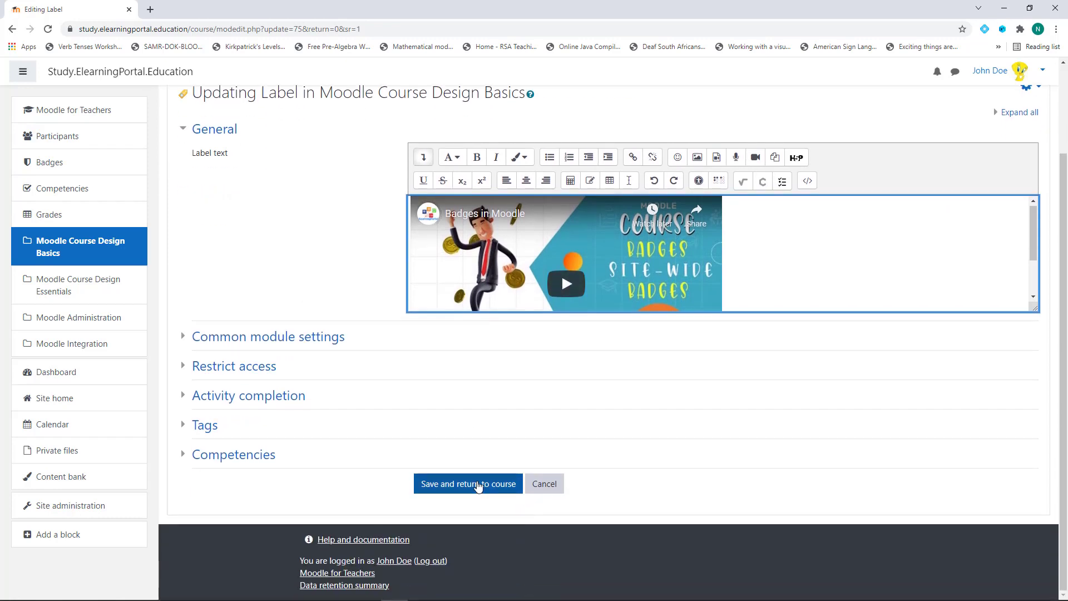
pyautogui.click(468, 488)
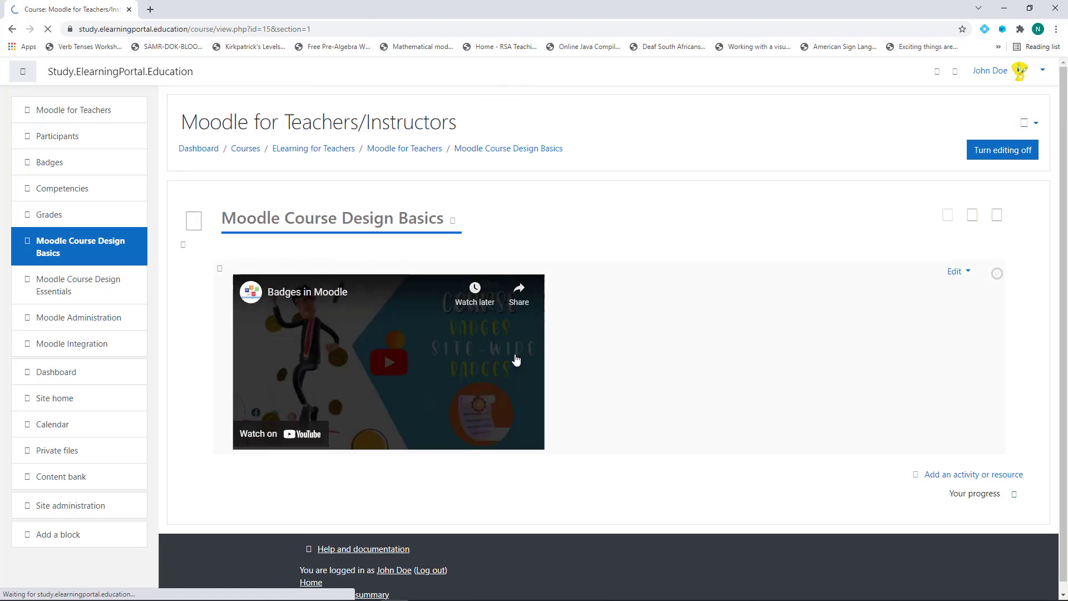
# Play the updated video and skip ahead to about 15:40 of 15:58
pyautogui.click(389, 362)
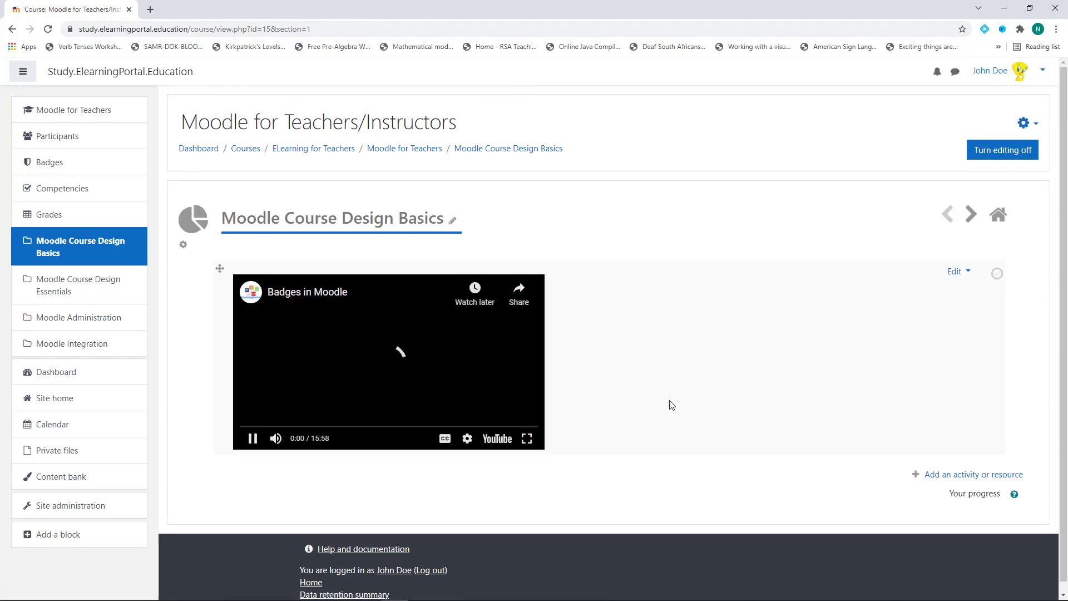
pyautogui.click(532, 426)
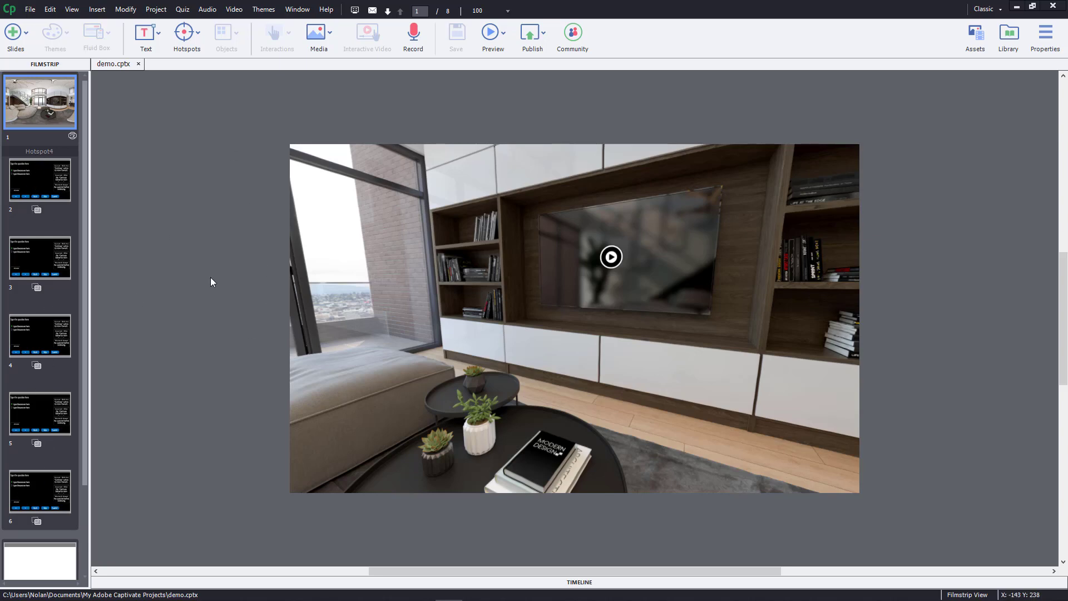
# Preview the entire demo.cptx project in the browser
pyautogui.click(504, 35)
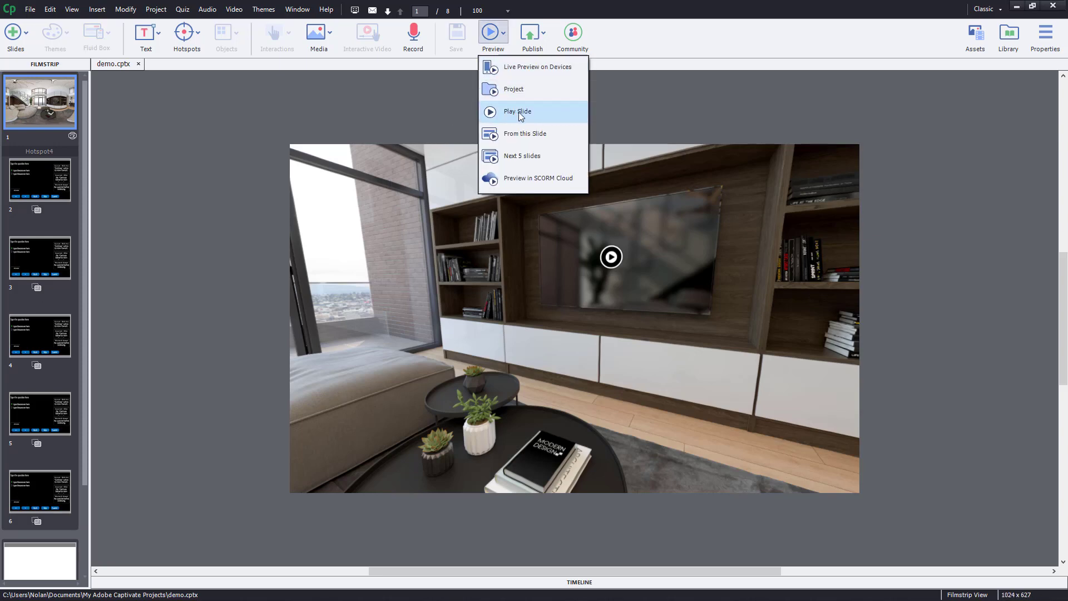
pyautogui.click(517, 90)
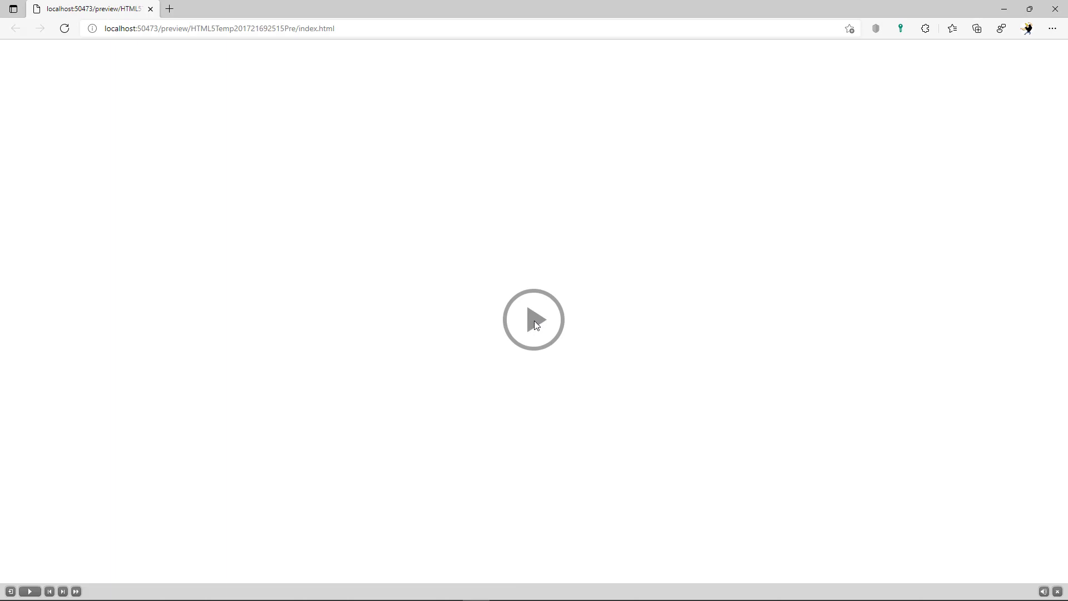
# Start the VR preview, look around the panorama, and view then close the information hotspot message
pyautogui.click(535, 320)
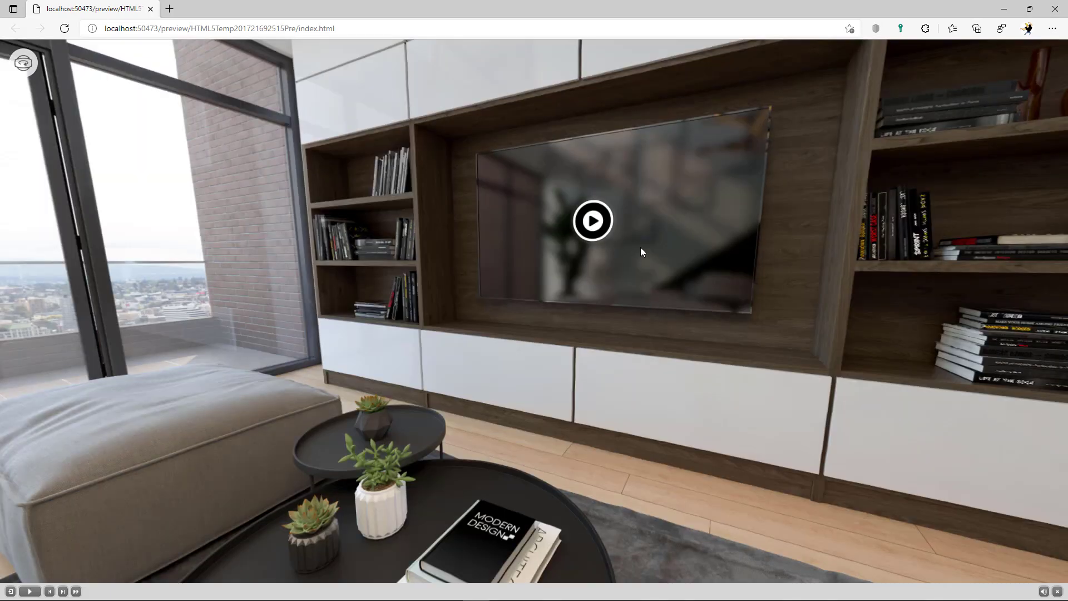
pyautogui.moveTo(673, 339); pyautogui.dragTo(637, 266)
pyautogui.moveTo(433, 303); pyautogui.dragTo(612, 287)
pyautogui.moveTo(470, 315); pyautogui.dragTo(693, 301)
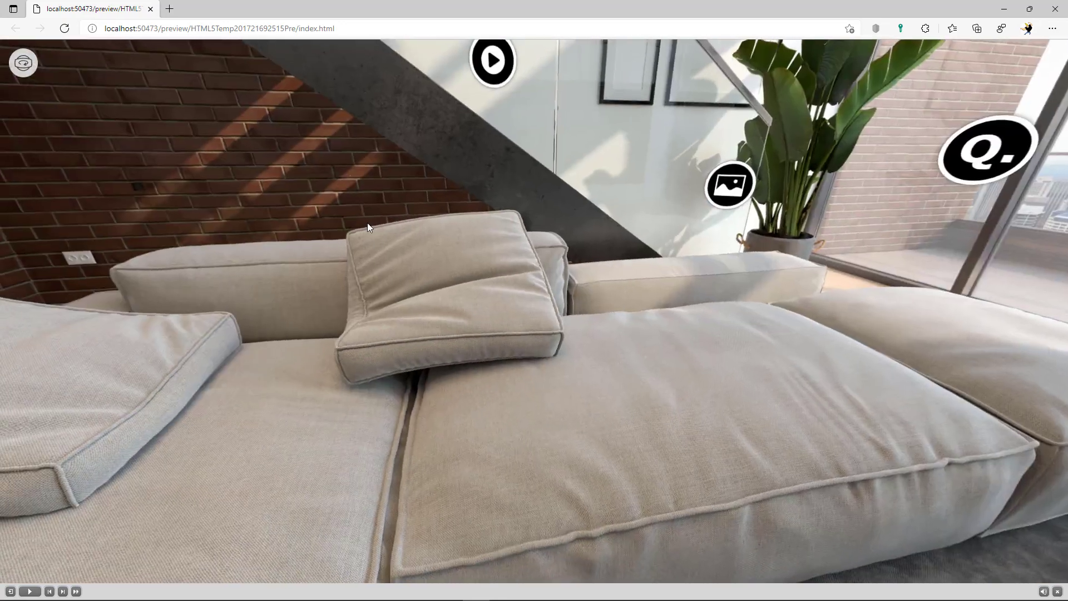
pyautogui.moveTo(367, 225); pyautogui.dragTo(596, 344)
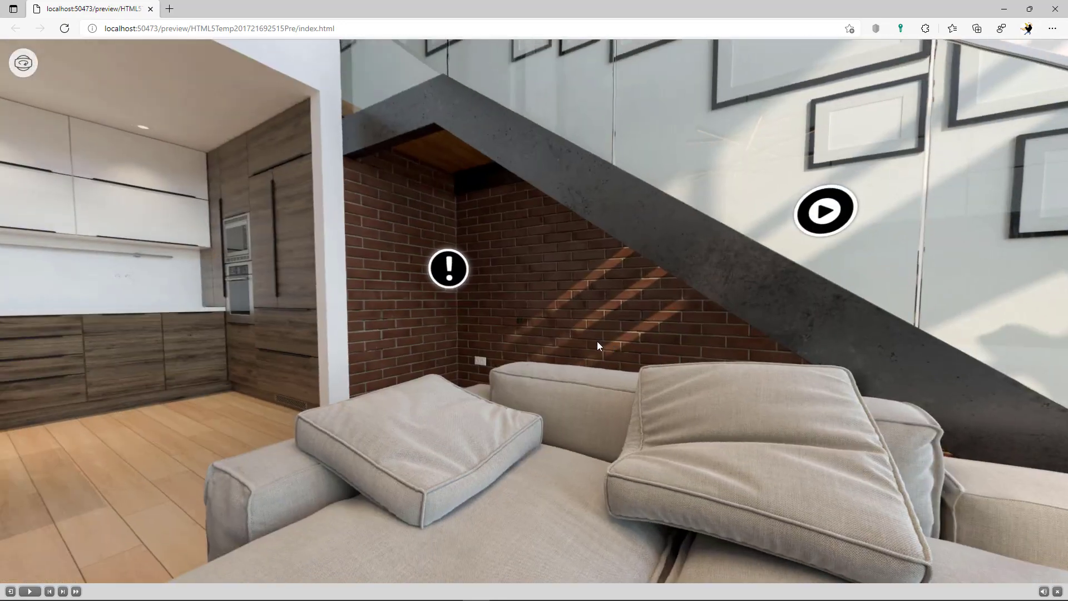
pyautogui.click(449, 272)
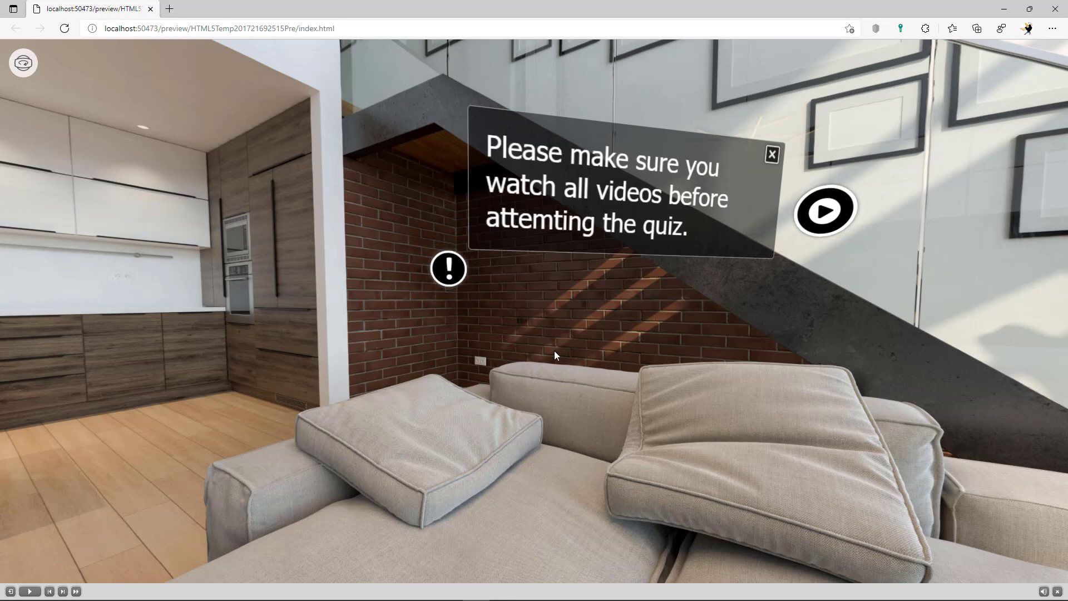
pyautogui.click(772, 154)
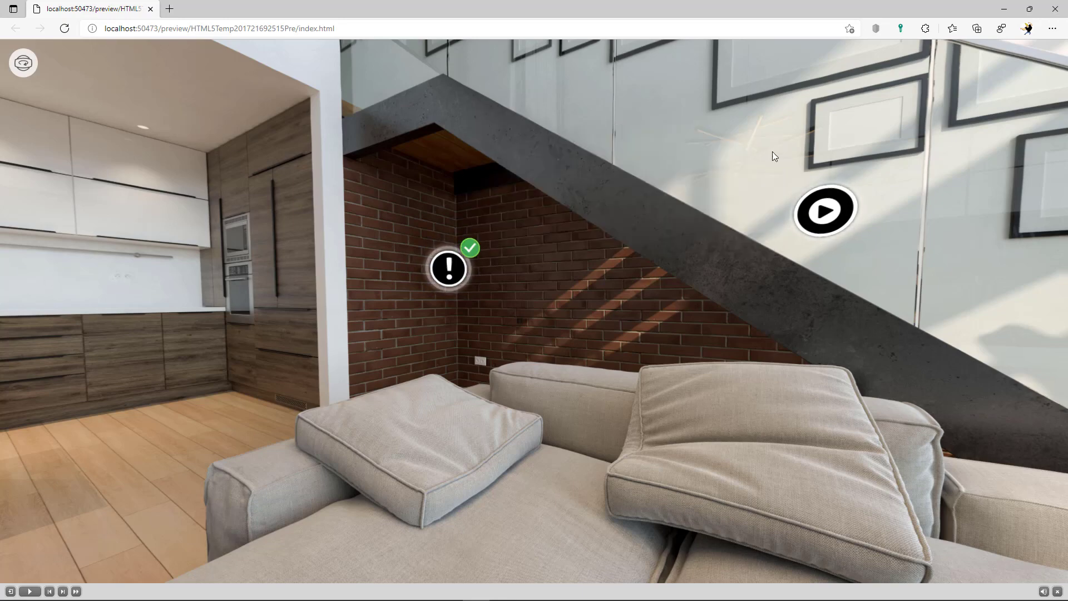
# Move to the next room and view then close the picture hotspot's landscape image
pyautogui.click(821, 217)
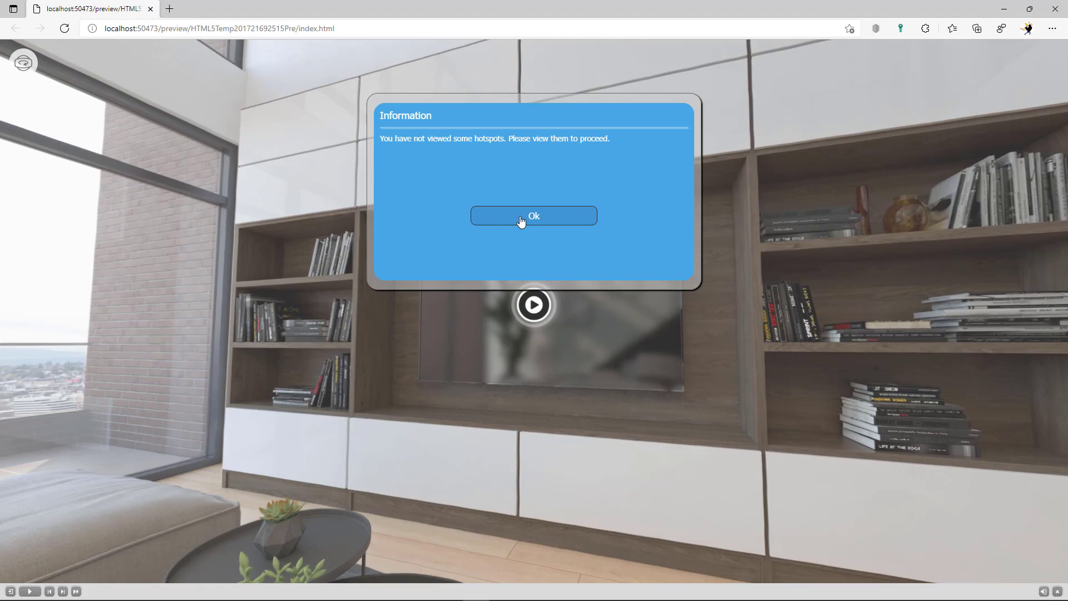
pyautogui.click(519, 217)
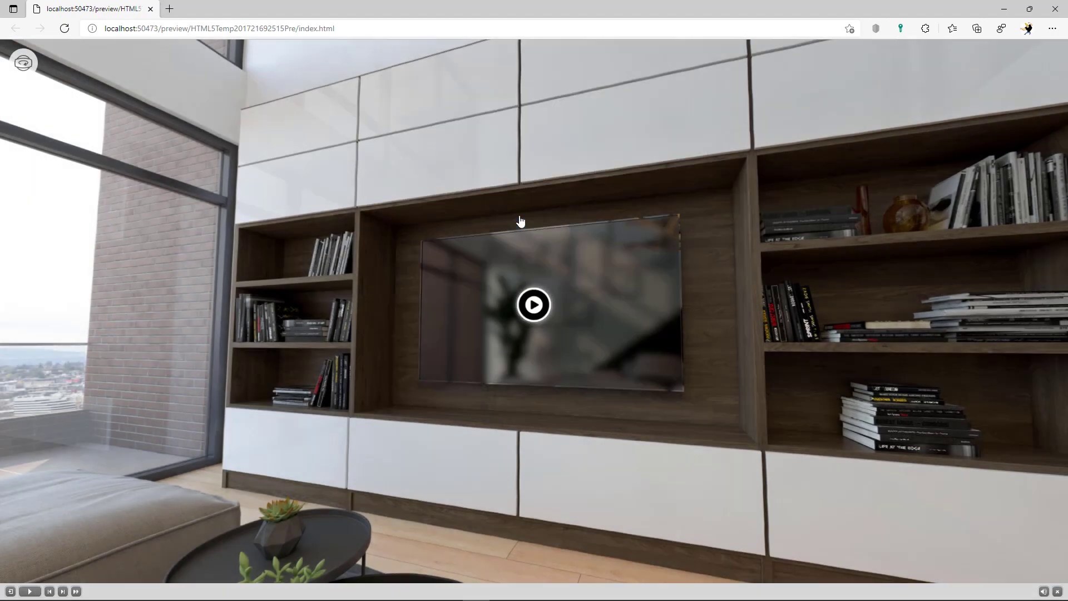
pyautogui.moveTo(285, 336); pyautogui.dragTo(702, 284)
pyautogui.moveTo(228, 334); pyautogui.dragTo(479, 310)
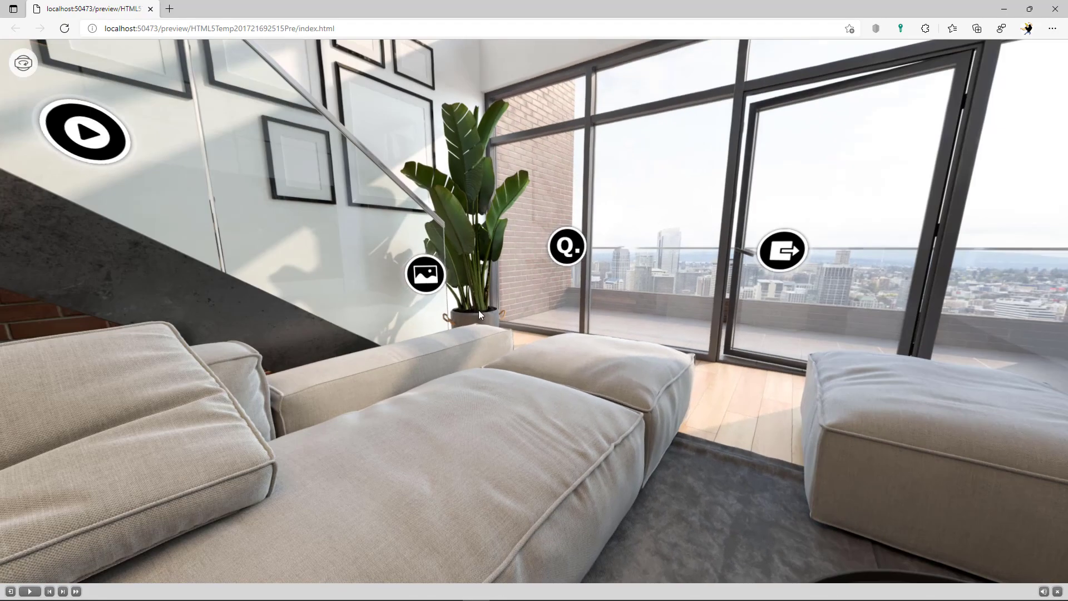
pyautogui.click(426, 273)
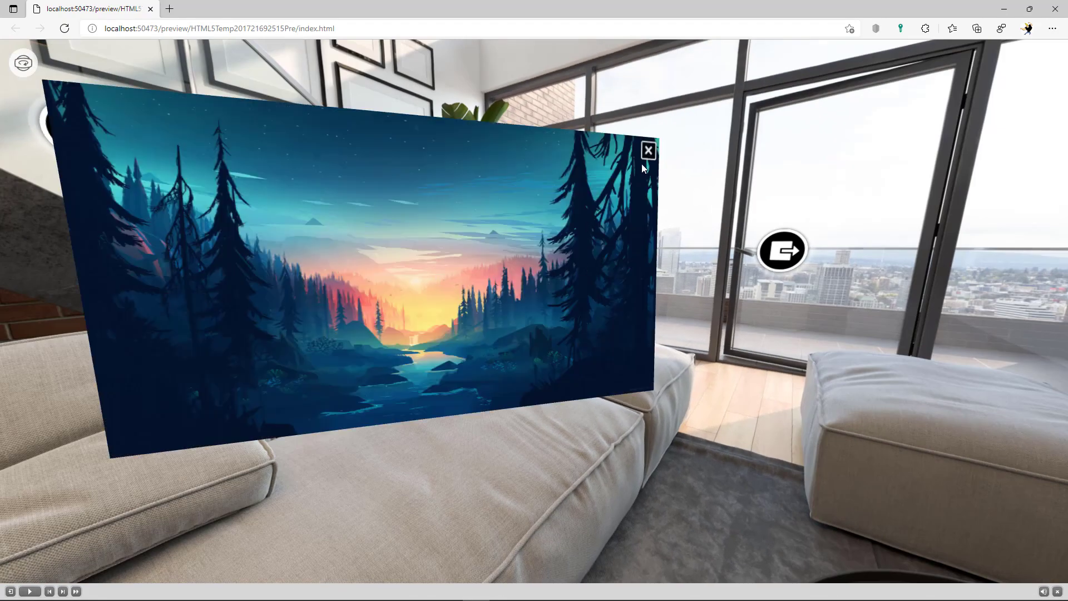
pyautogui.click(648, 150)
# Play, pause and close the play hotspot's video, then open the question hotspot
pyautogui.moveTo(286, 312); pyautogui.dragTo(583, 355)
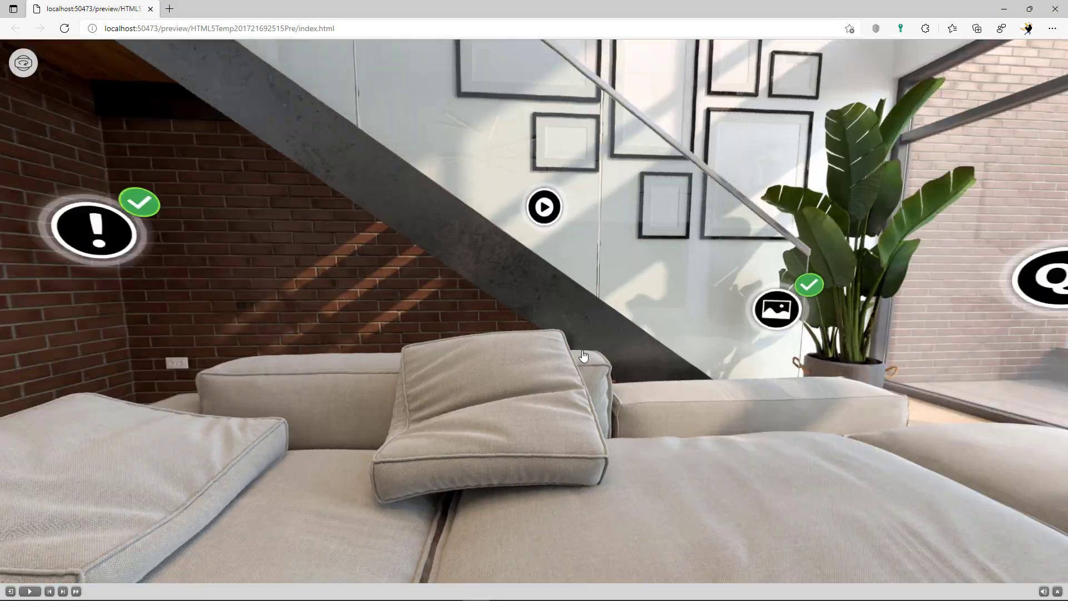
pyautogui.click(577, 244)
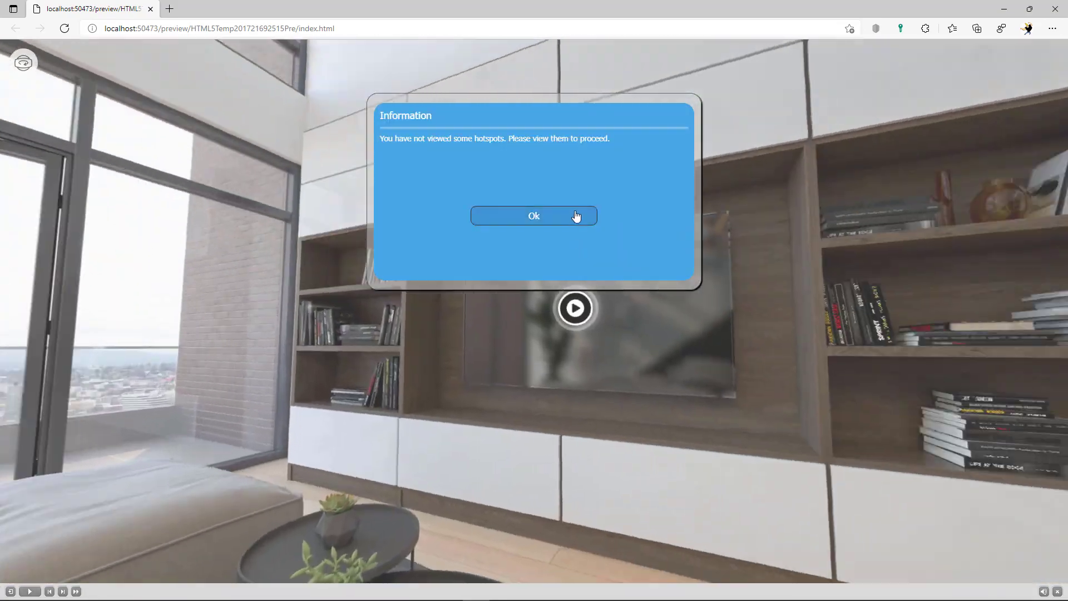
pyautogui.click(575, 216)
pyautogui.click(534, 303)
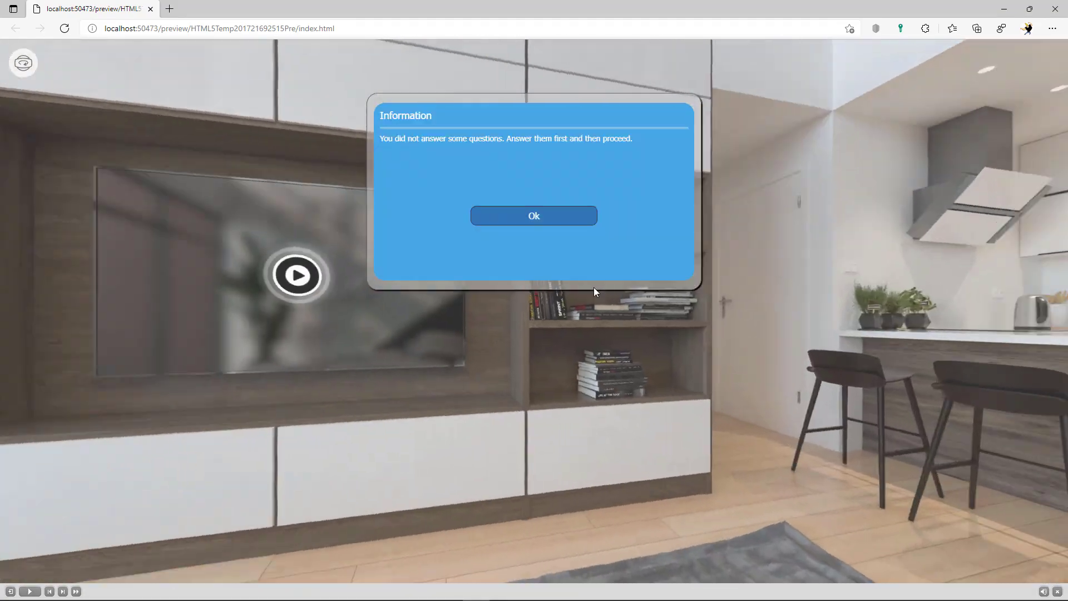
pyautogui.click(534, 215)
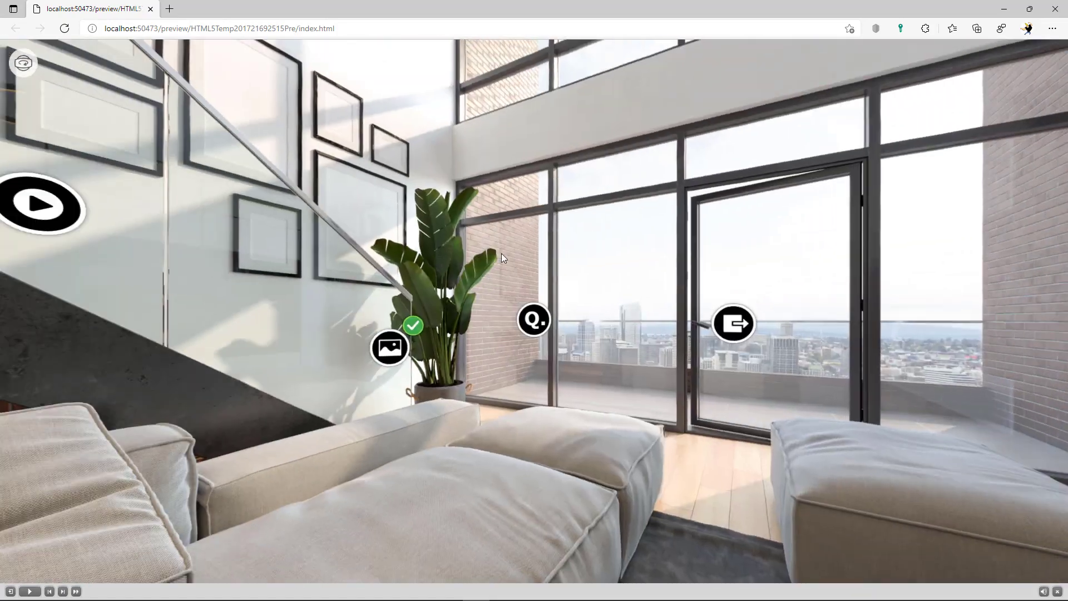
pyautogui.click(44, 211)
pyautogui.click(543, 325)
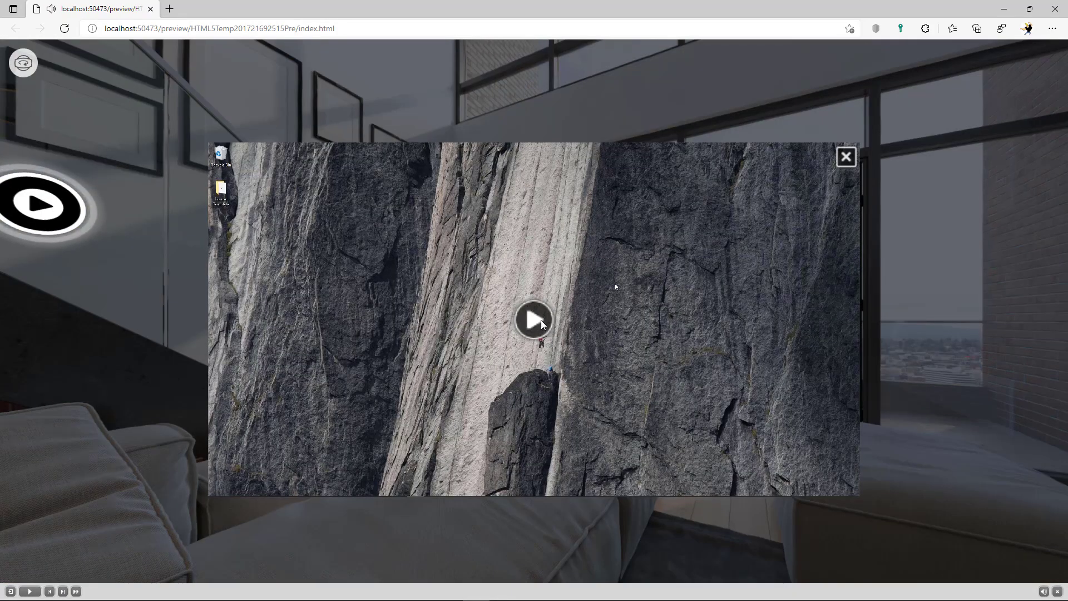
pyautogui.click(845, 156)
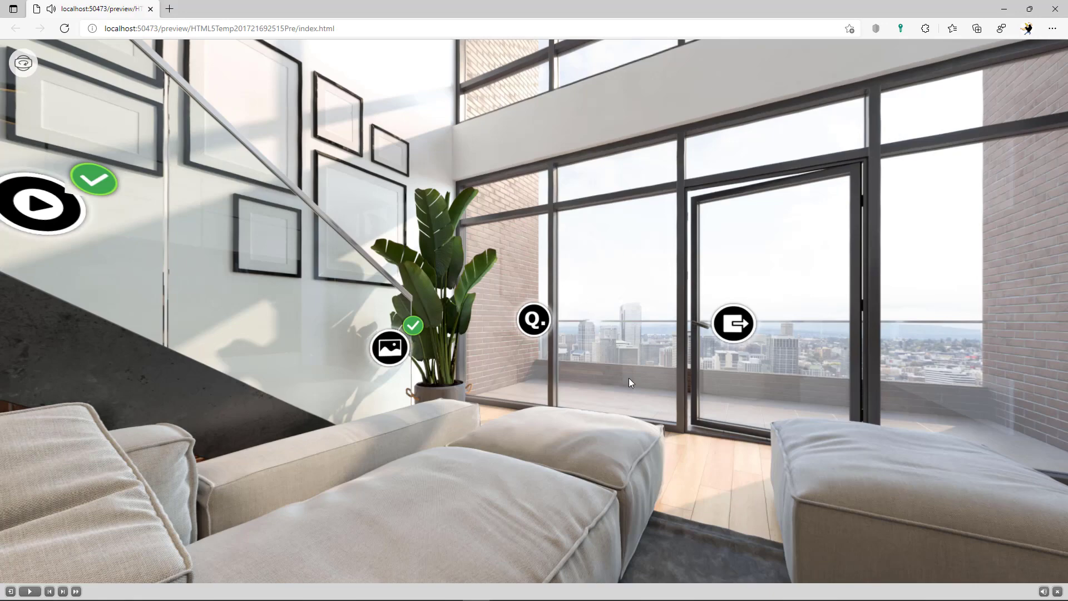
pyautogui.moveTo(629, 379); pyautogui.dragTo(512, 340)
pyautogui.click(425, 322)
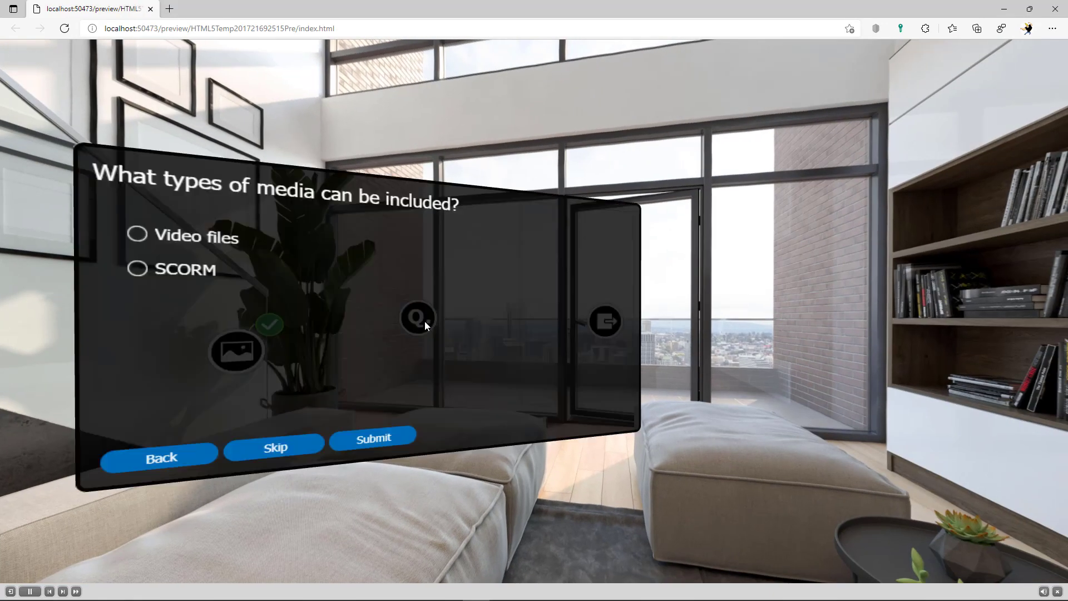
# Answer Video files and submit, check the next question, then exit the preview to the editor
pyautogui.click(137, 236)
pyautogui.click(373, 441)
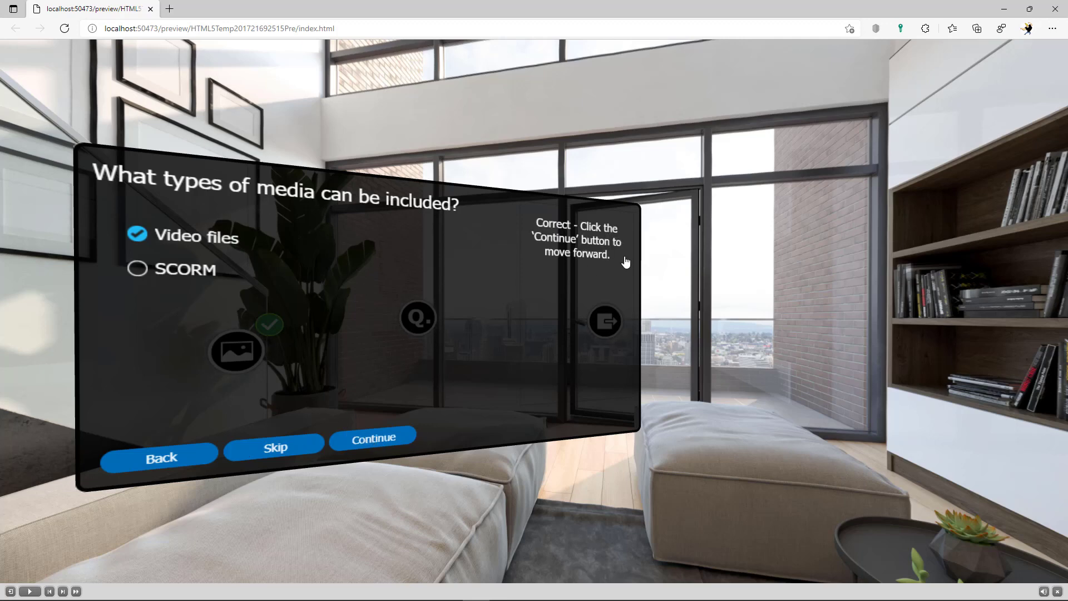
pyautogui.click(378, 441)
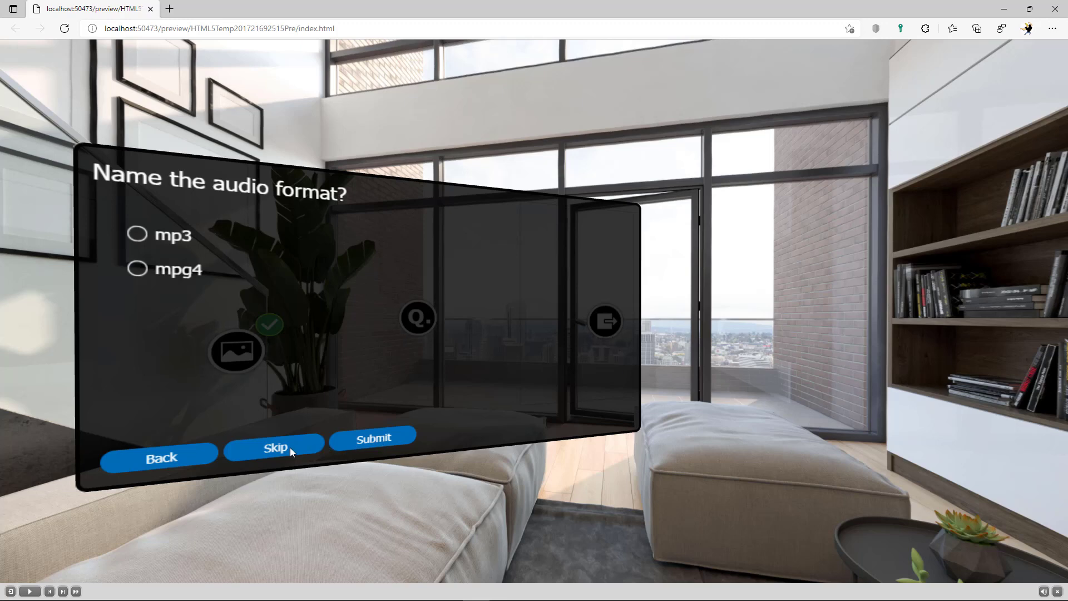
pyautogui.click(203, 448)
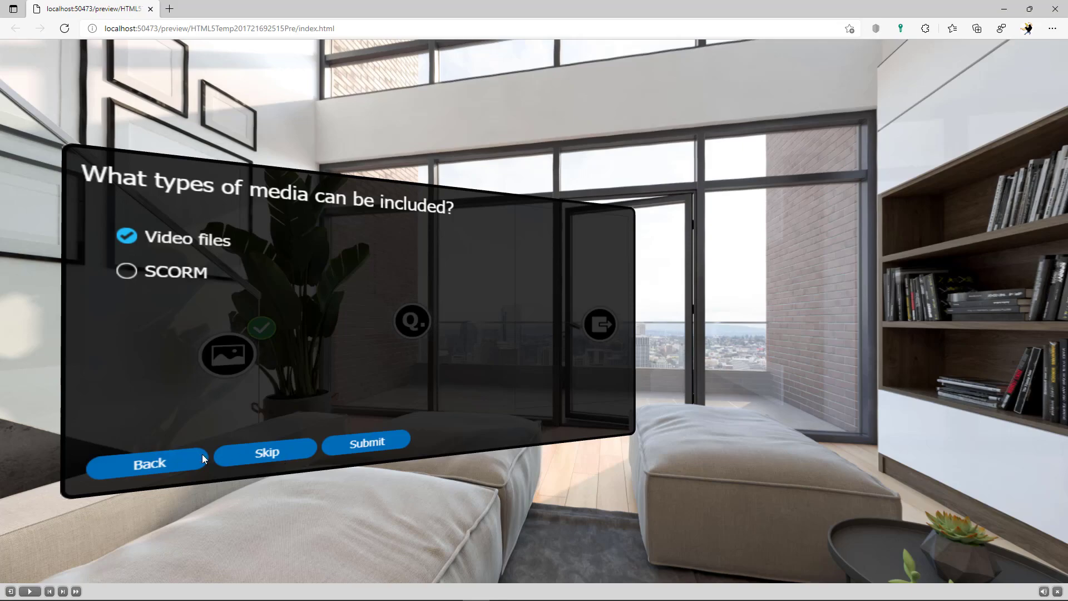
pyautogui.click(202, 454)
pyautogui.click(602, 327)
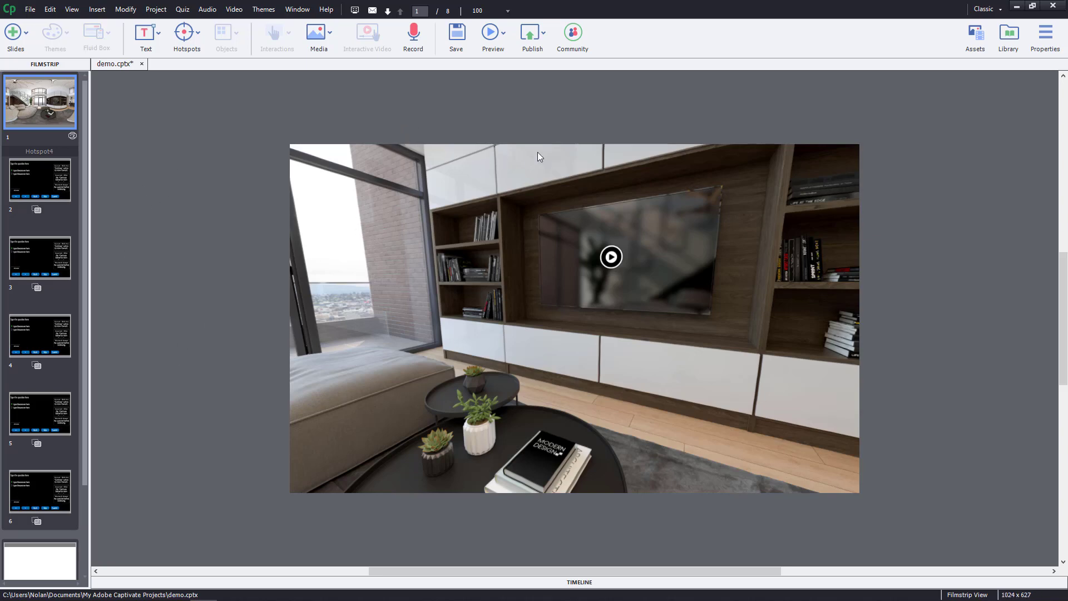
pyautogui.click(545, 37)
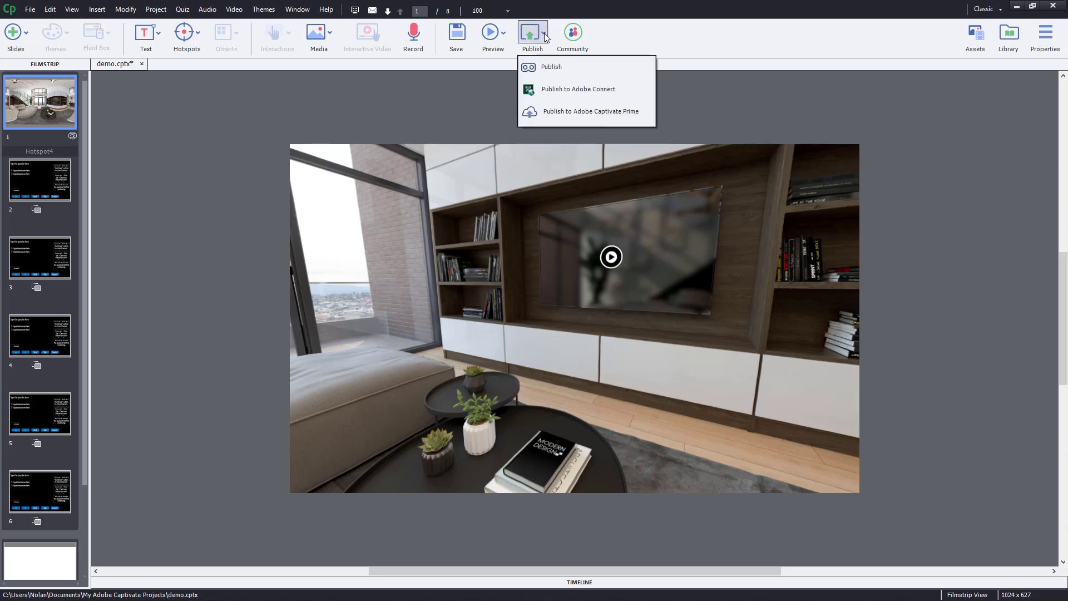
pyautogui.click(550, 73)
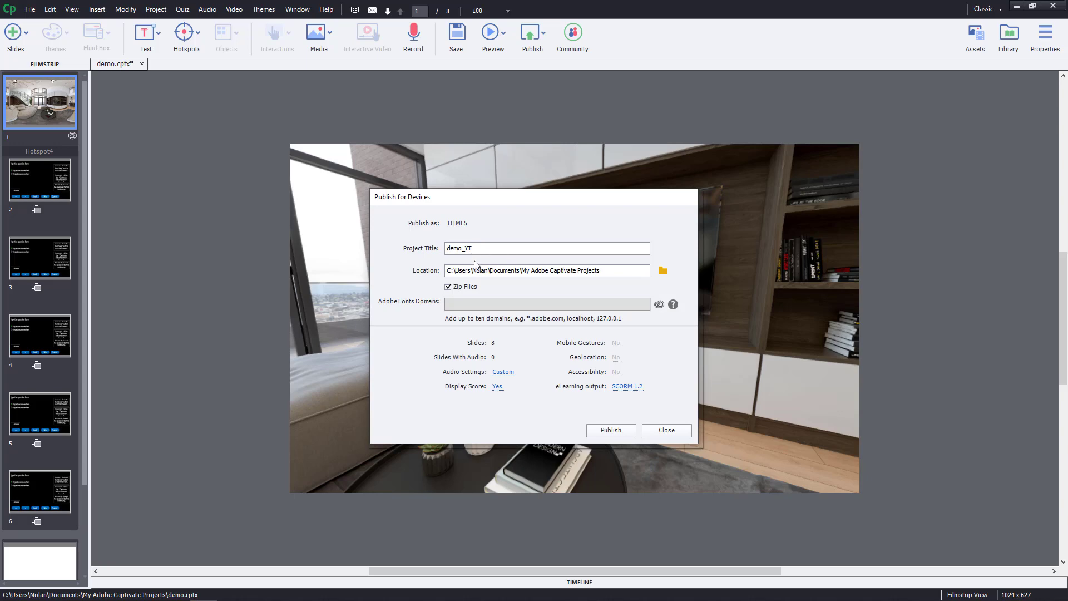
pyautogui.click(663, 271)
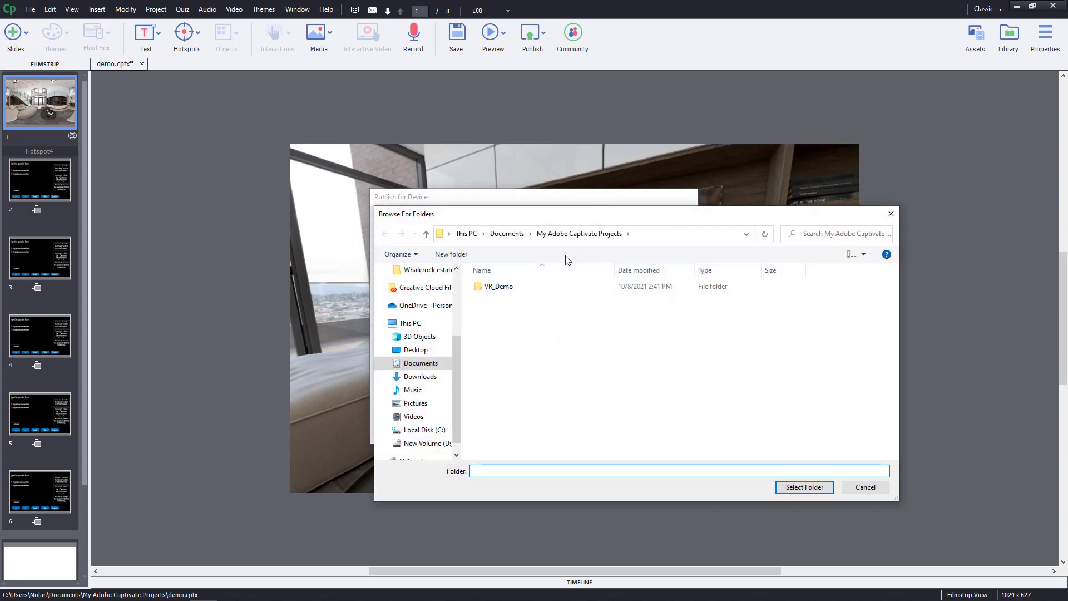
pyautogui.click(504, 288)
pyautogui.doubleClick(503, 288)
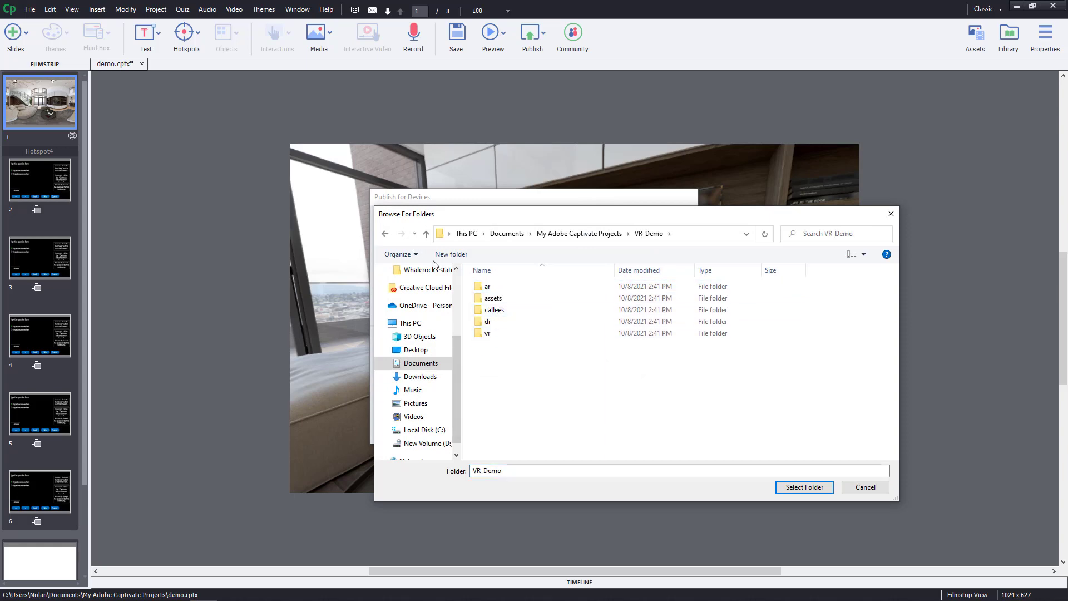
pyautogui.click(384, 235)
pyautogui.click(891, 214)
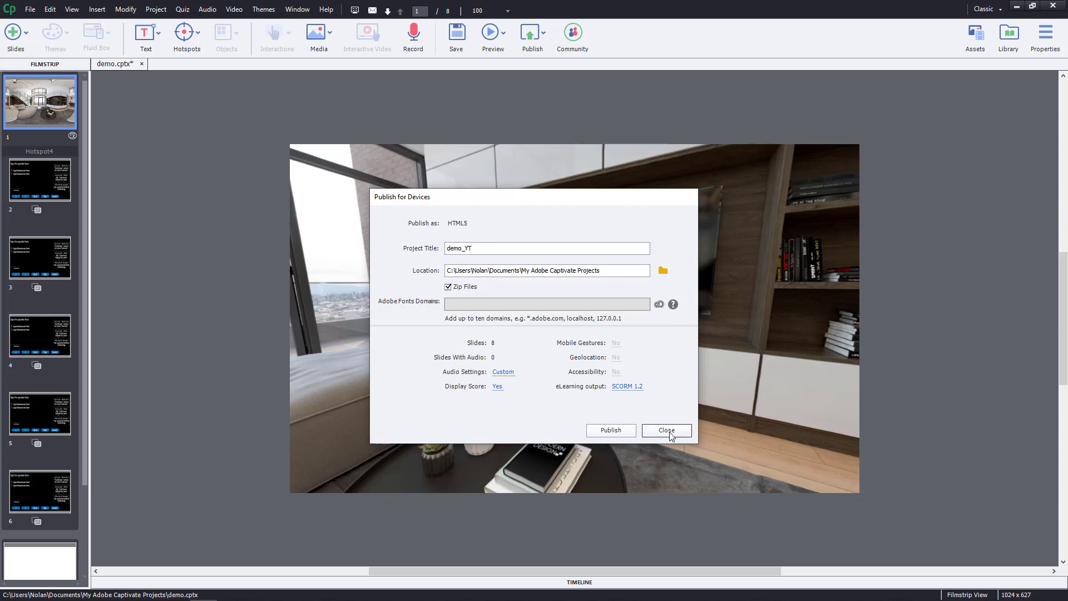
pyautogui.click(666, 431)
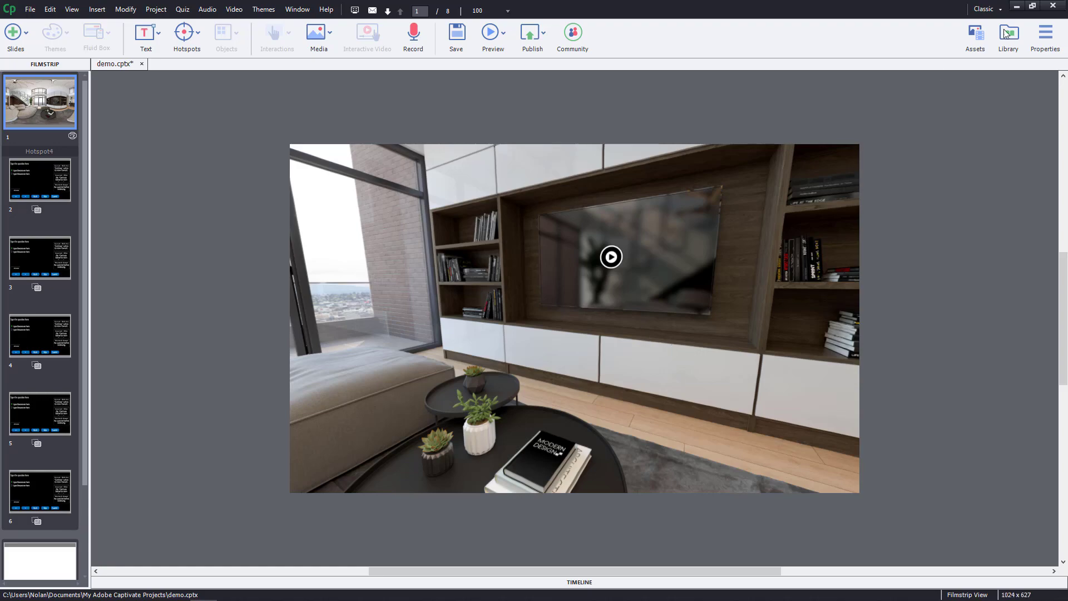
# Minimize Captivate and choose SCORM package in the Moodle Course Design Basics activity chooser
pyautogui.click(1018, 7)
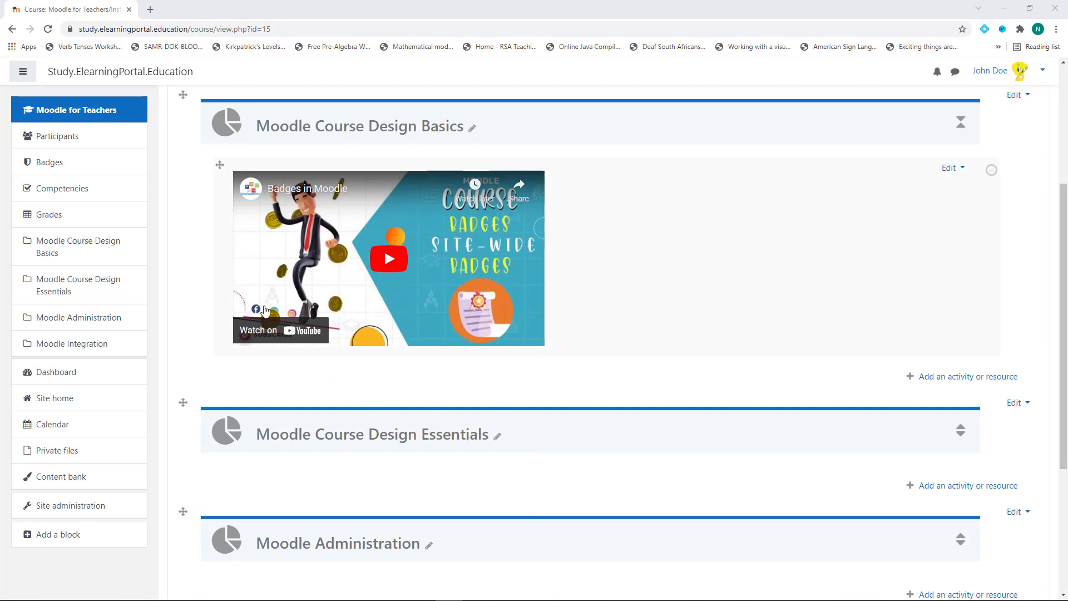
pyautogui.click(939, 378)
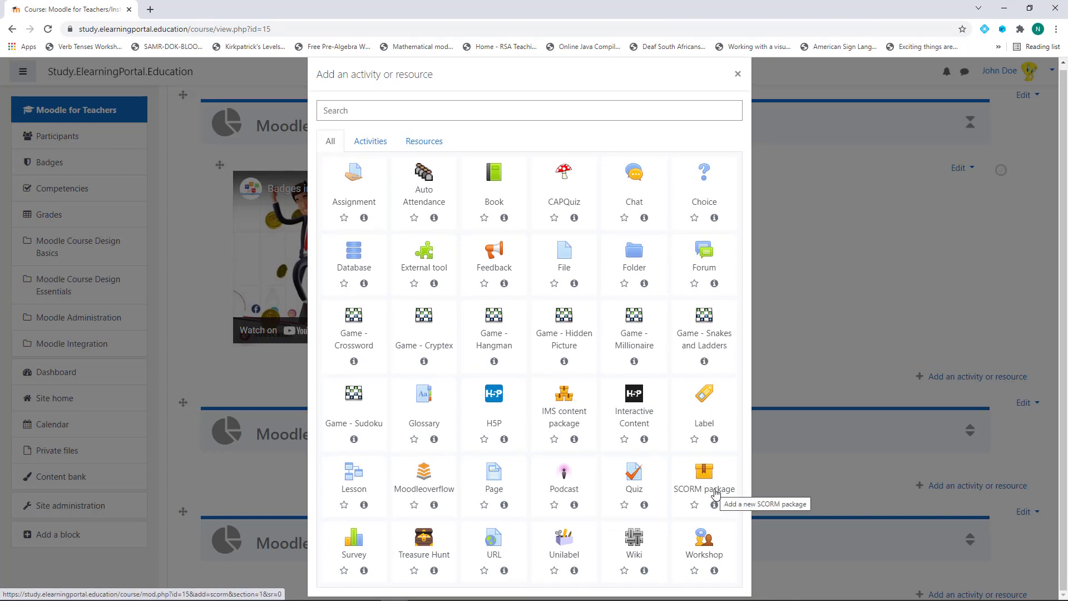
pyautogui.click(716, 492)
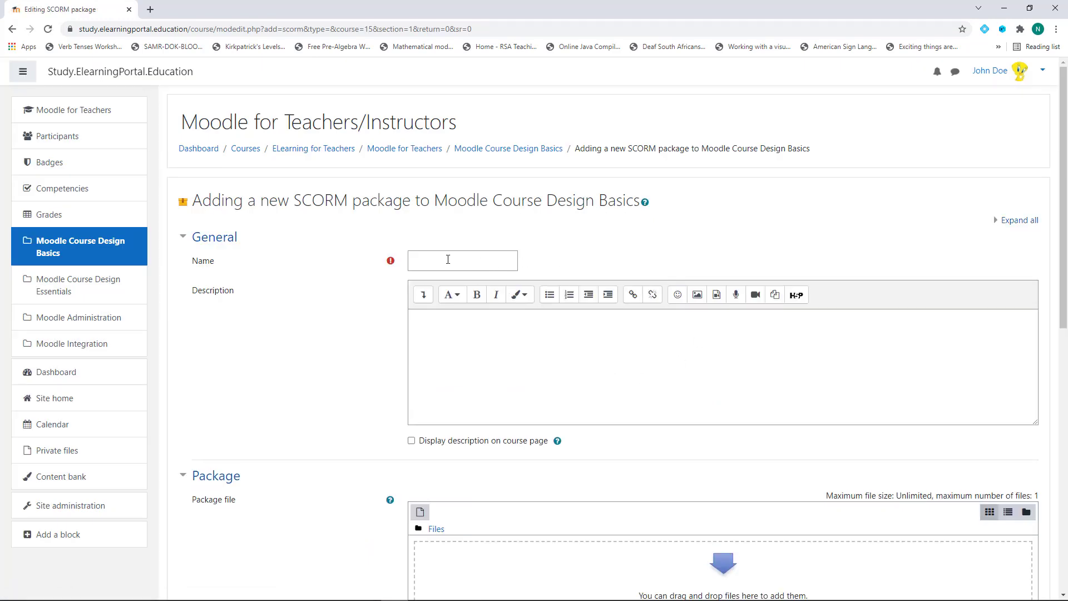
# Enter 'VR Content' as the SCORM activity's name
pyautogui.click(447, 259)
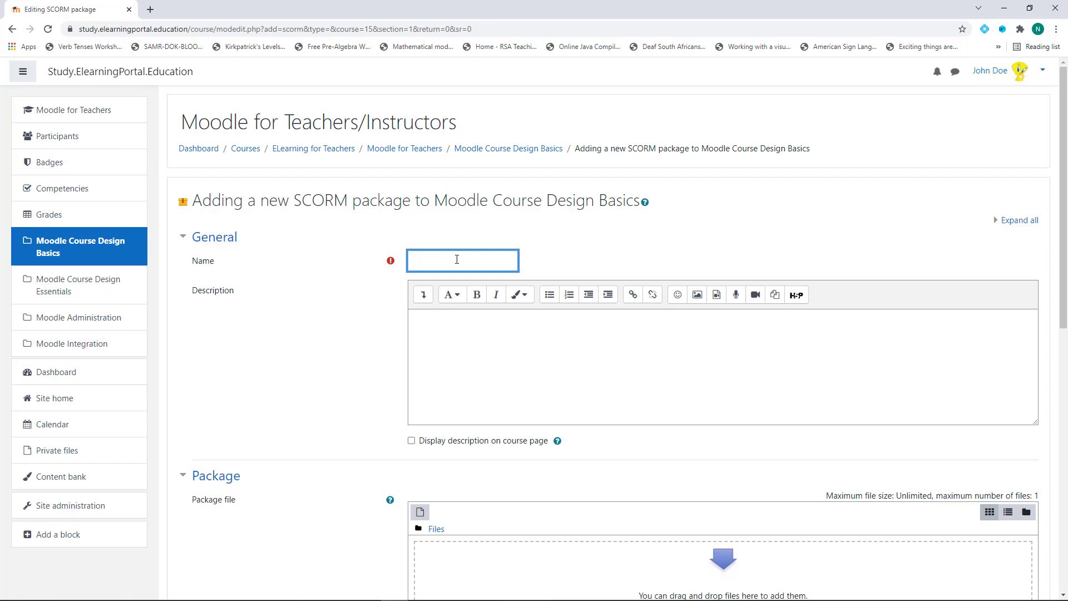
pyautogui.write('VR Content')
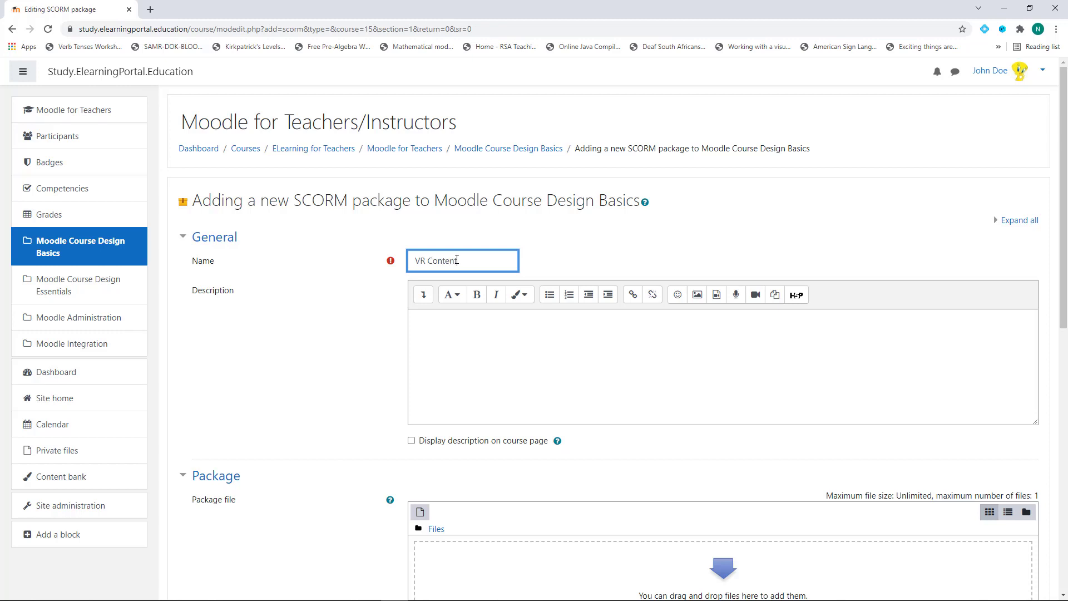
pyautogui.scroll(-4, 339, 383)
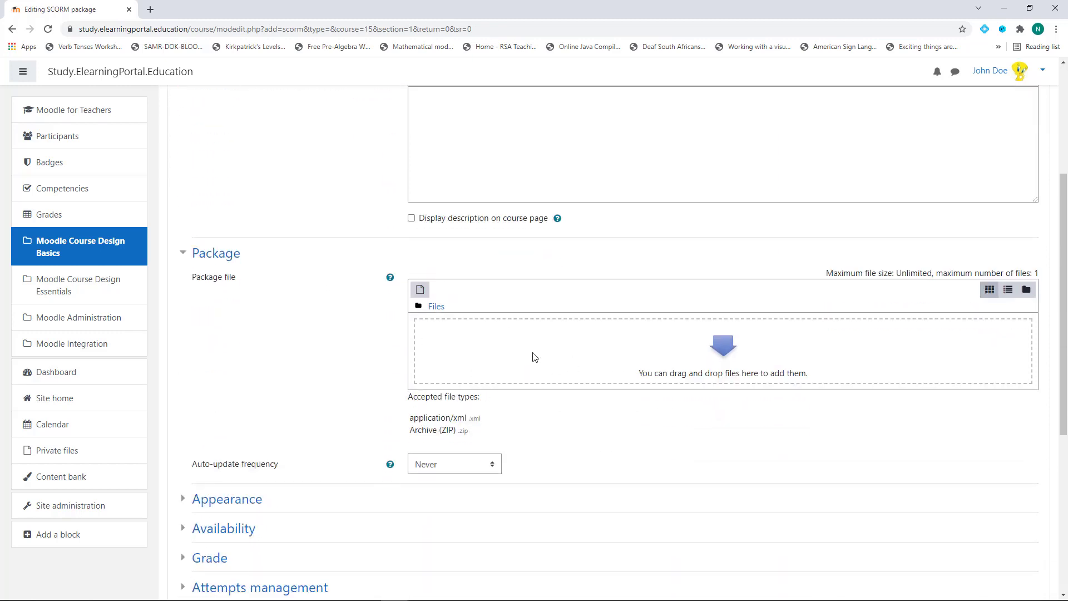
# Attach Desktop\VR_DEMO\demo_YT.zip as the package file
pyautogui.click(420, 292)
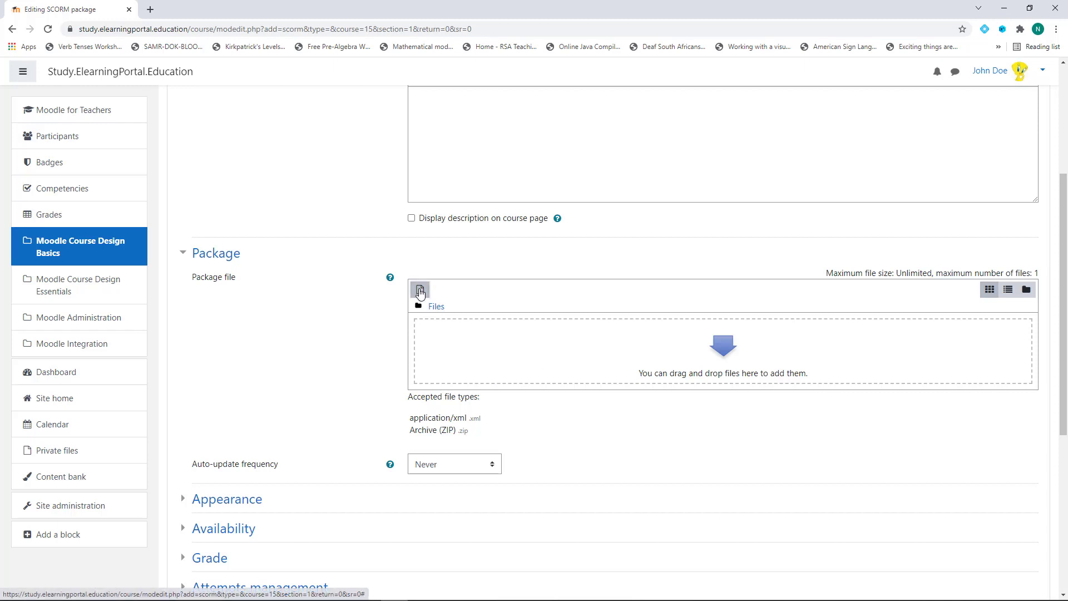
pyautogui.click(457, 288)
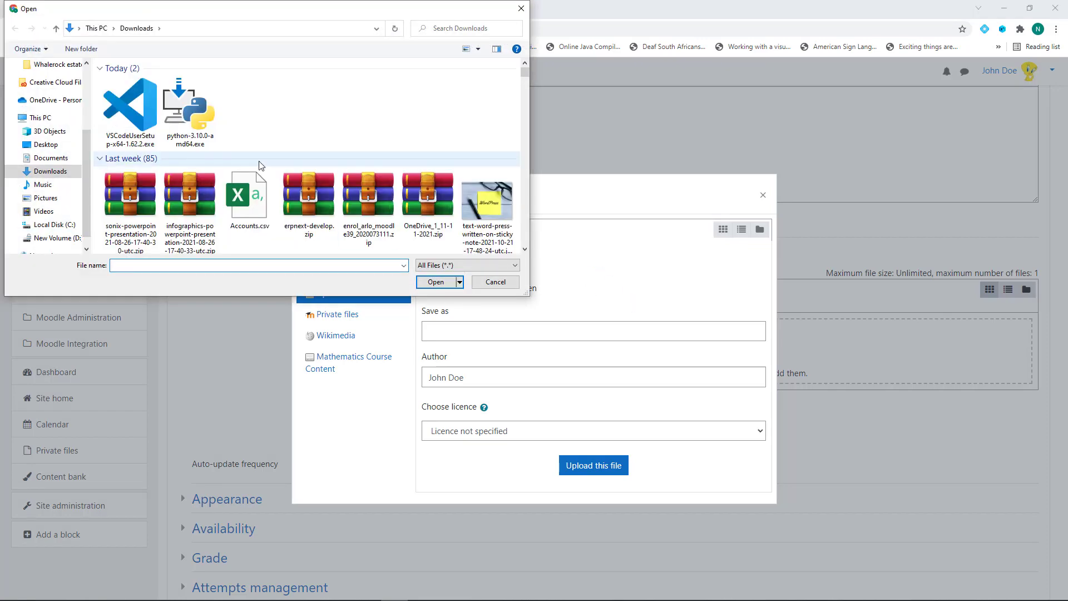
pyautogui.click(45, 144)
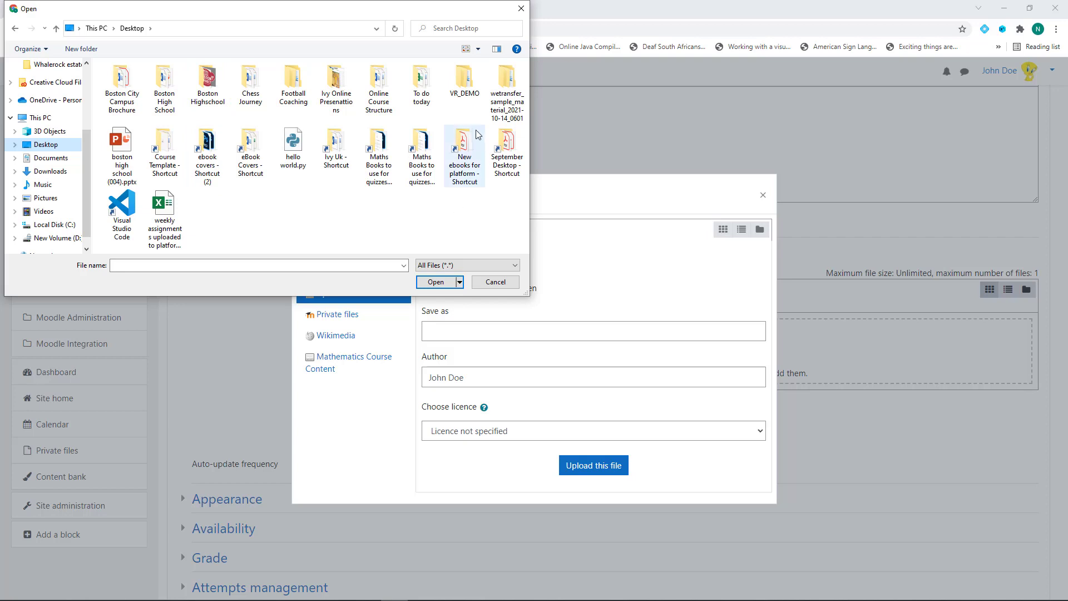
pyautogui.doubleClick(466, 81)
pyautogui.click(134, 82)
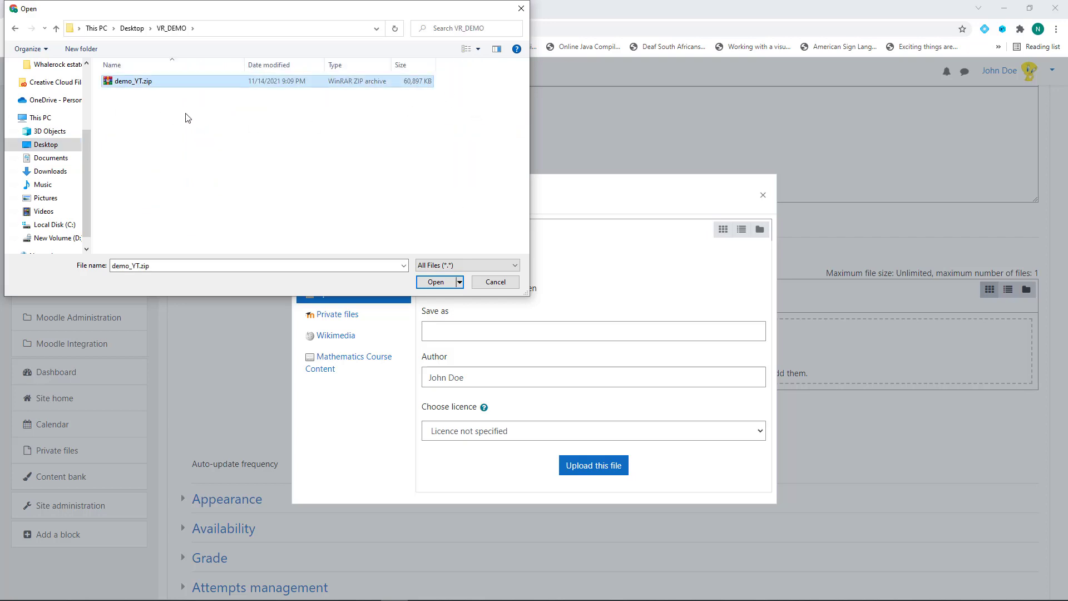
pyautogui.click(435, 281)
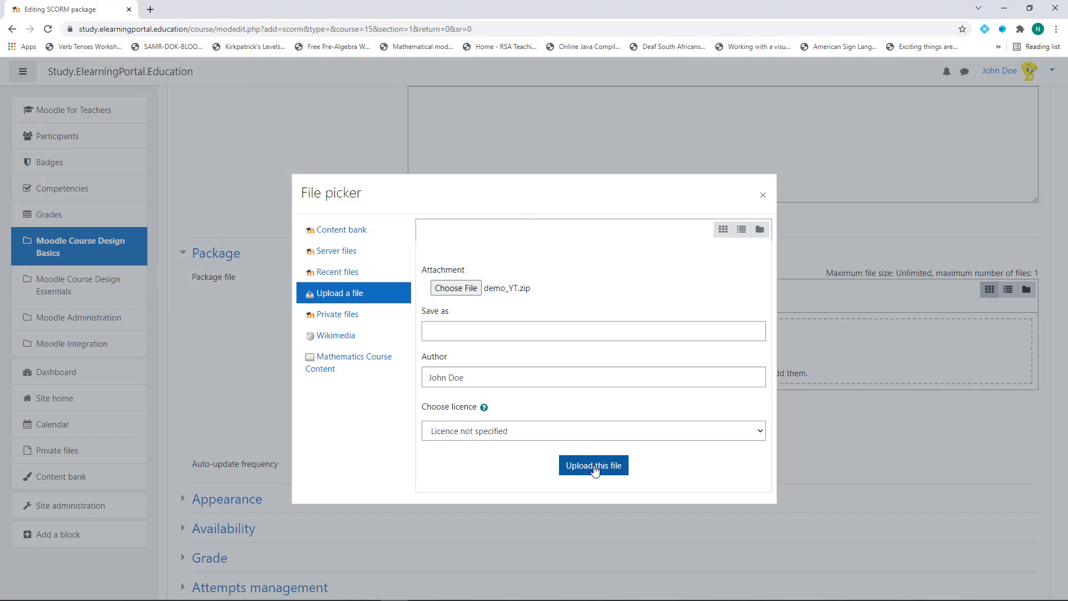
pyautogui.click(594, 469)
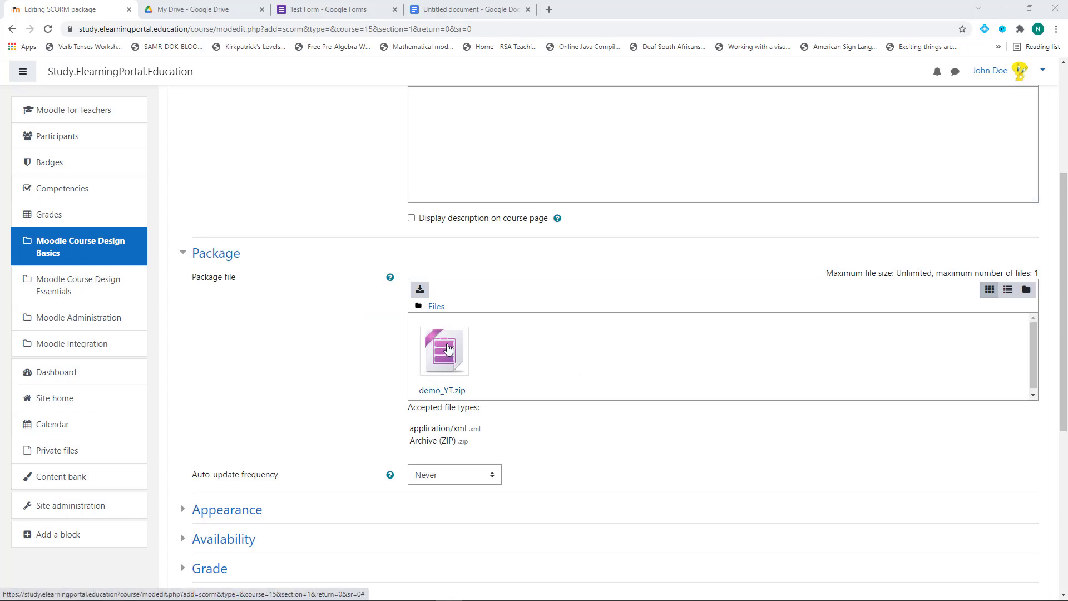
# Look through the Appearance, Grade and Attempts management settings, leaving them unchanged
pyautogui.scroll(-4, 320, 364)
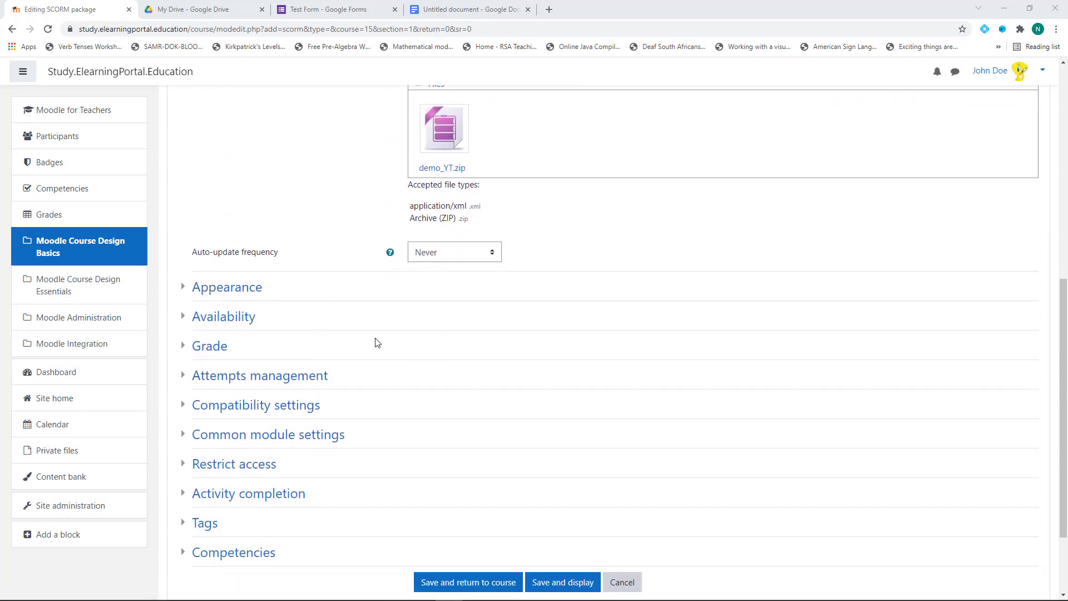
pyautogui.click(249, 290)
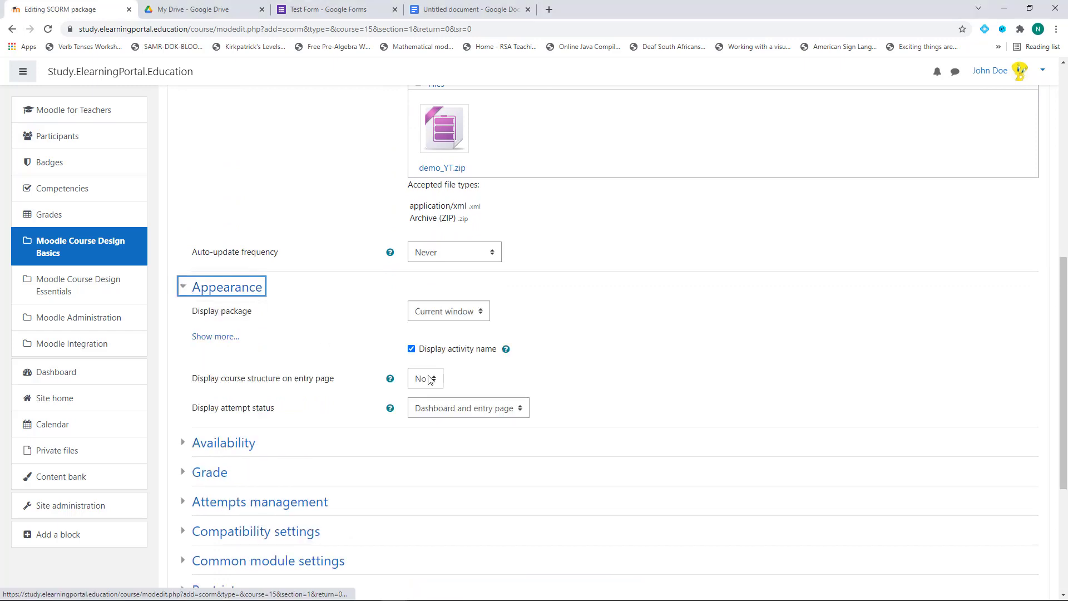
pyautogui.click(245, 295)
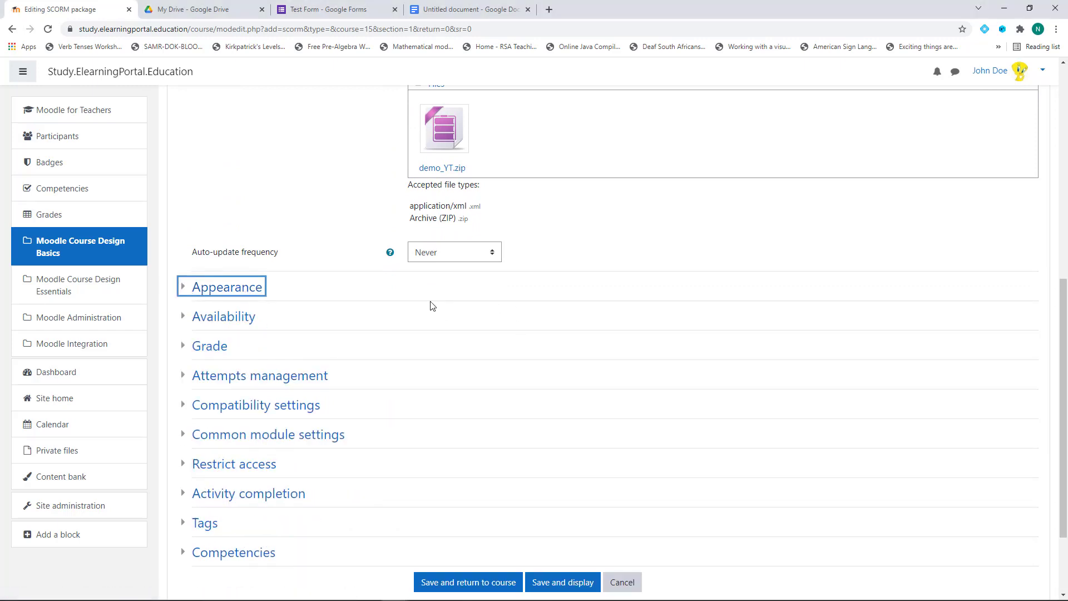
pyautogui.scroll(-2, 432, 303)
pyautogui.click(210, 236)
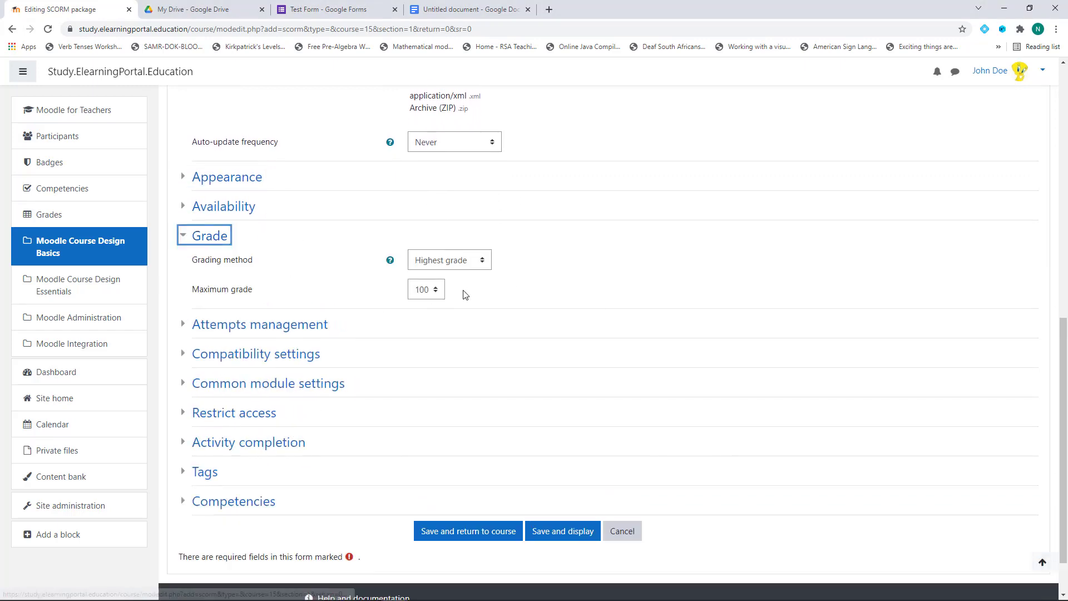
pyautogui.click(218, 236)
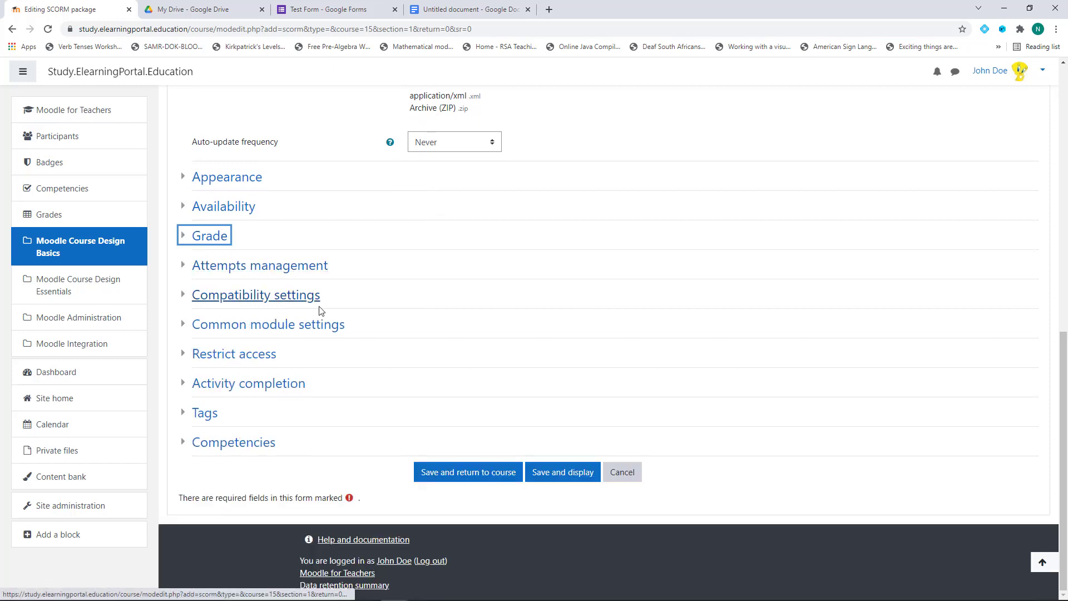
pyautogui.click(310, 267)
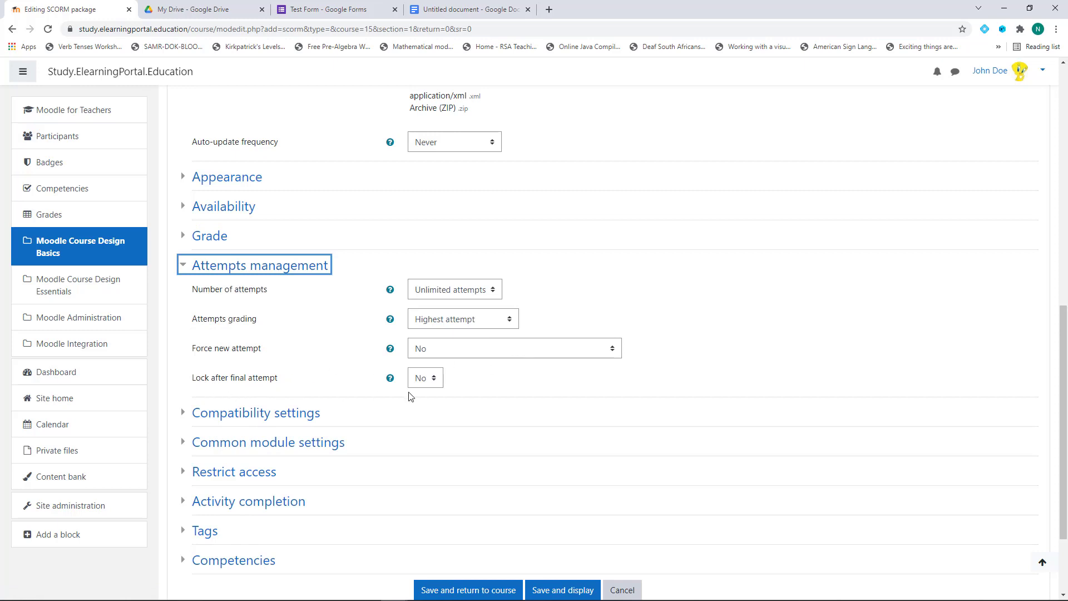
pyautogui.click(303, 268)
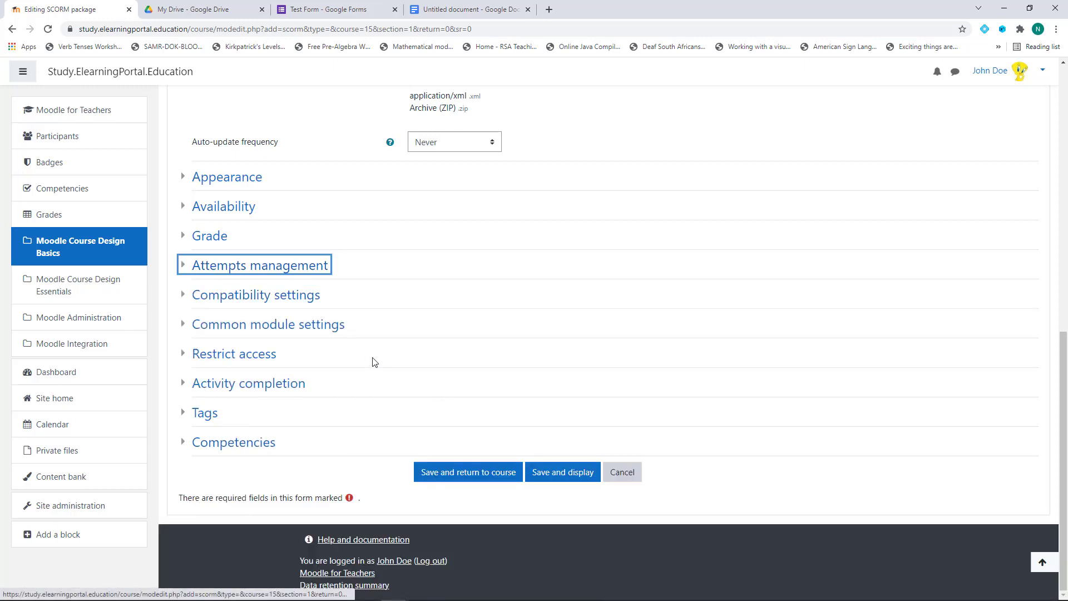
# Set completion to 'when conditions are met', requiring a grade and all SCOs, and save
pyautogui.click(293, 388)
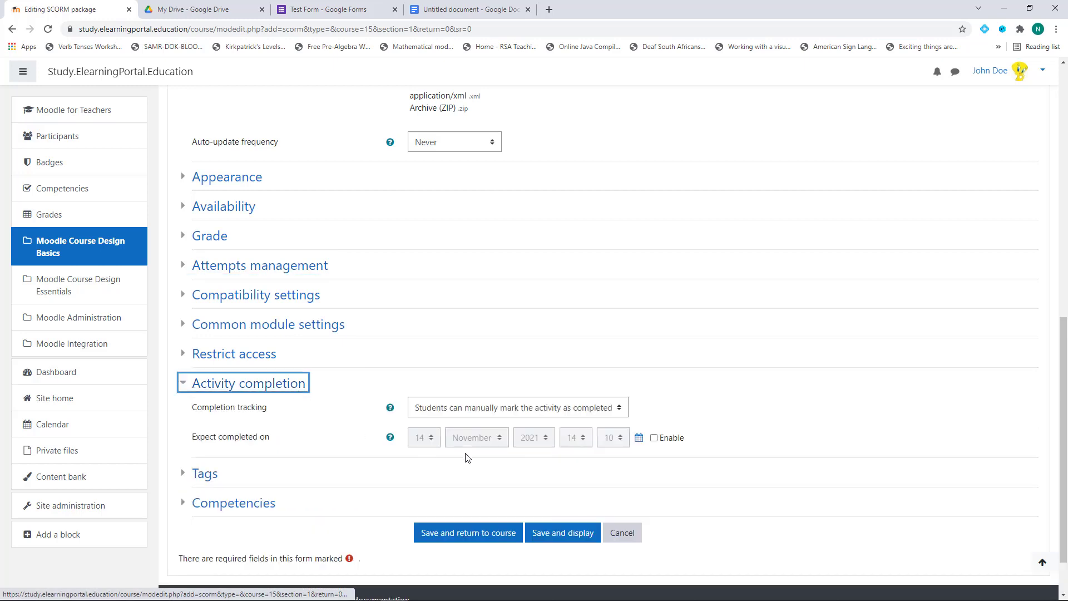
pyautogui.click(530, 413)
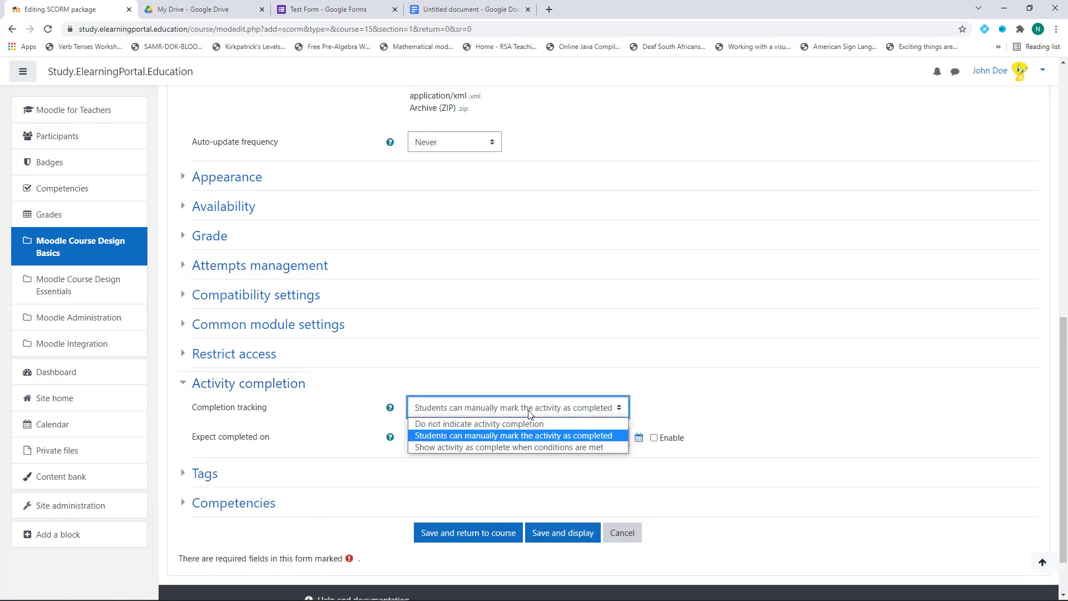
pyautogui.click(449, 449)
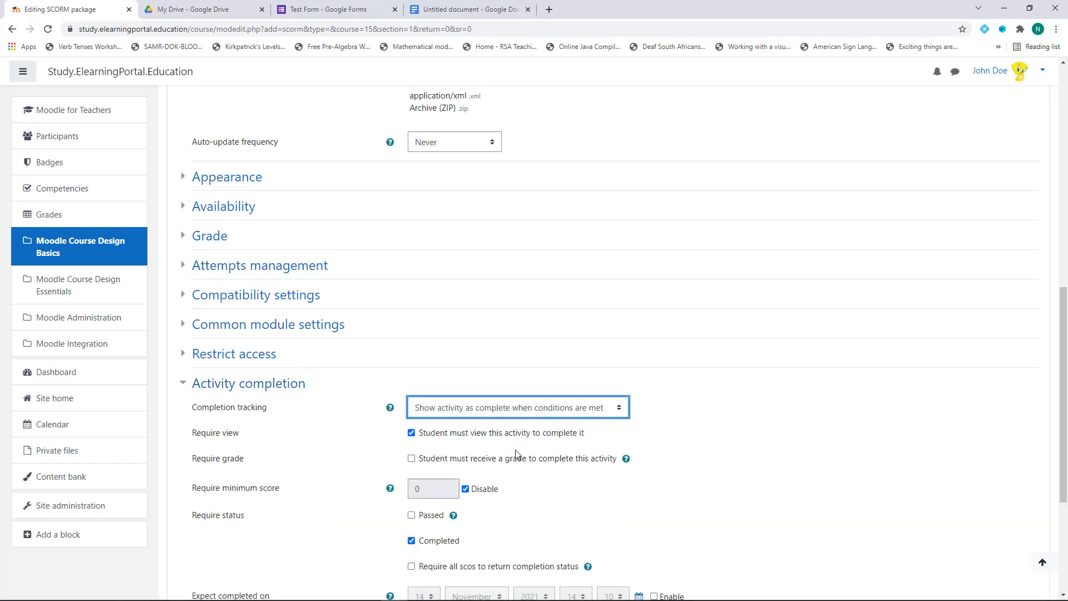
pyautogui.click(411, 460)
pyautogui.scroll(-3, 329, 445)
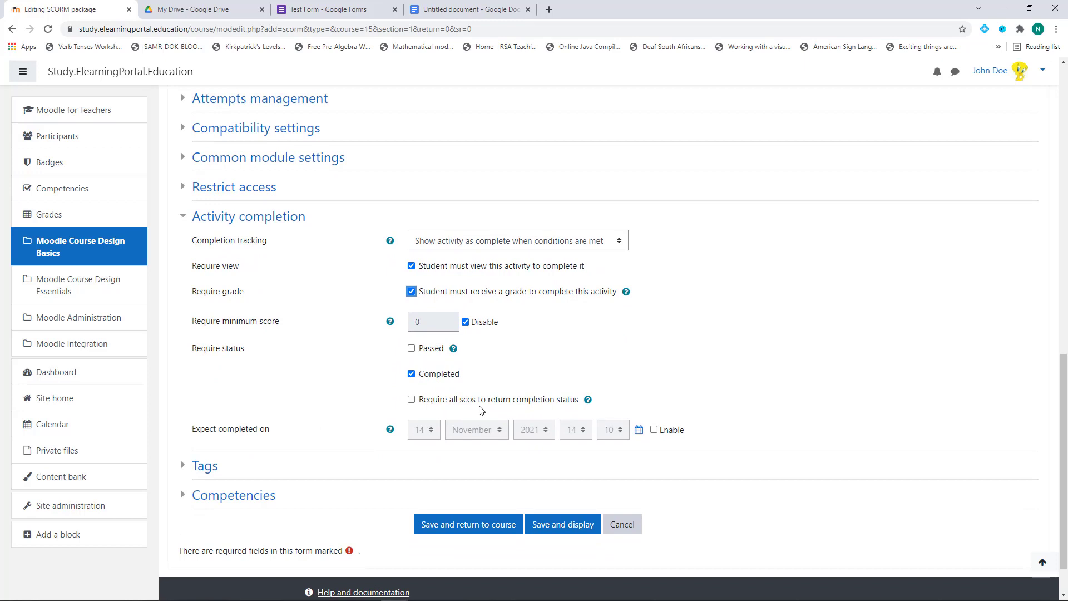
pyautogui.click(411, 400)
pyautogui.scroll(-2, 274, 356)
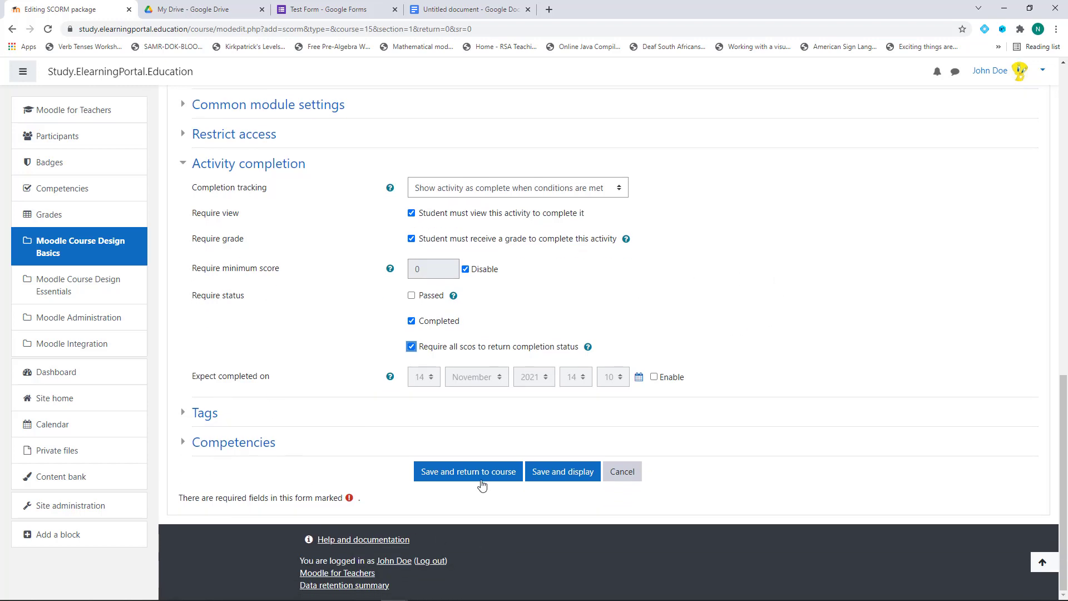
pyautogui.click(481, 486)
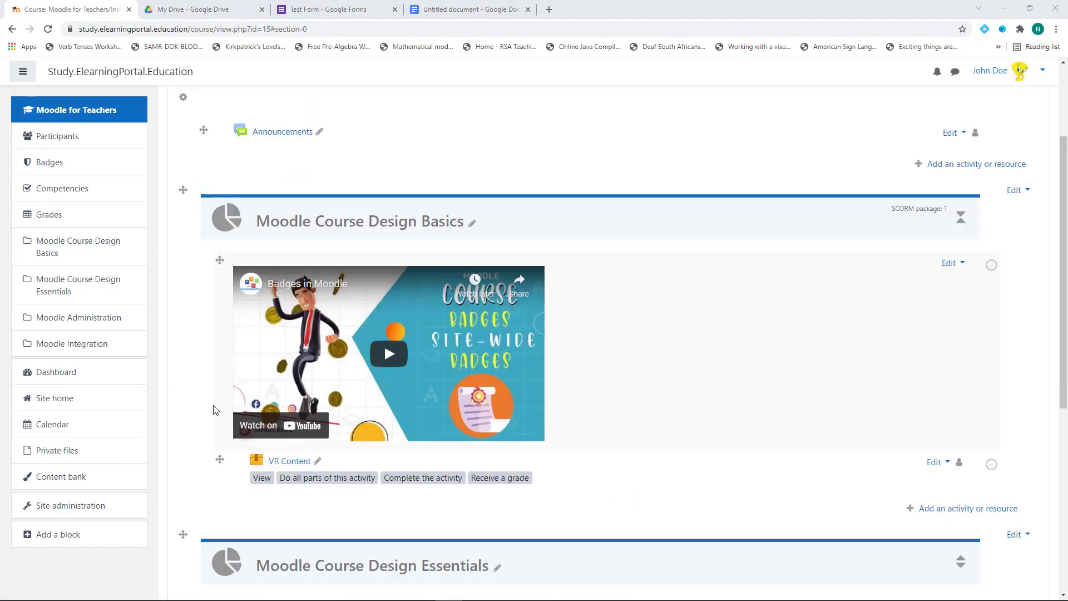
# Open the VR Content SCORM activity from the Course Design Basics section
pyautogui.scroll(-2, 216, 410)
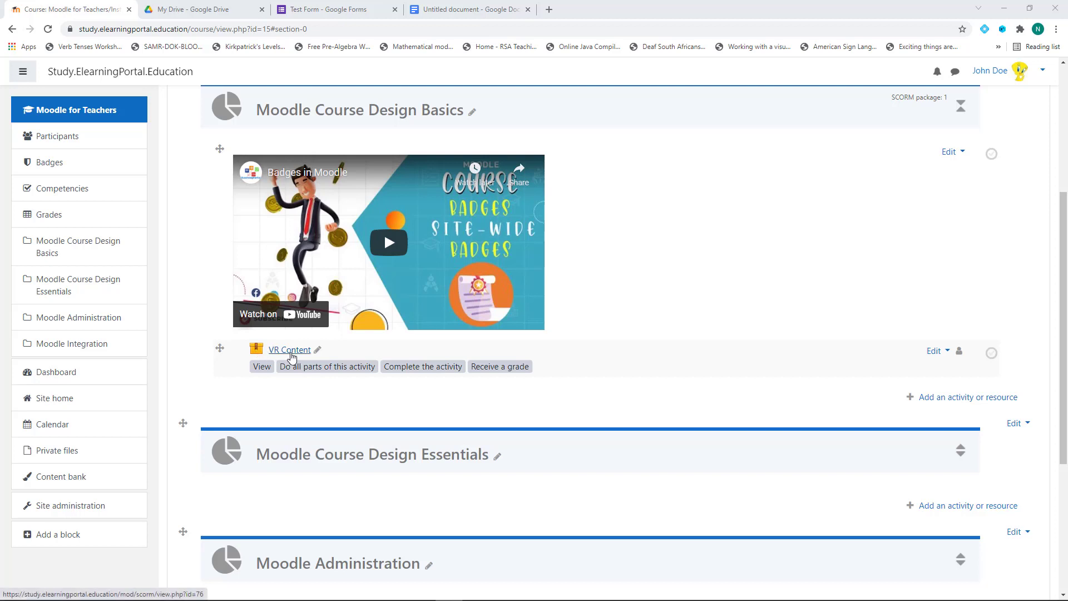
pyautogui.click(290, 352)
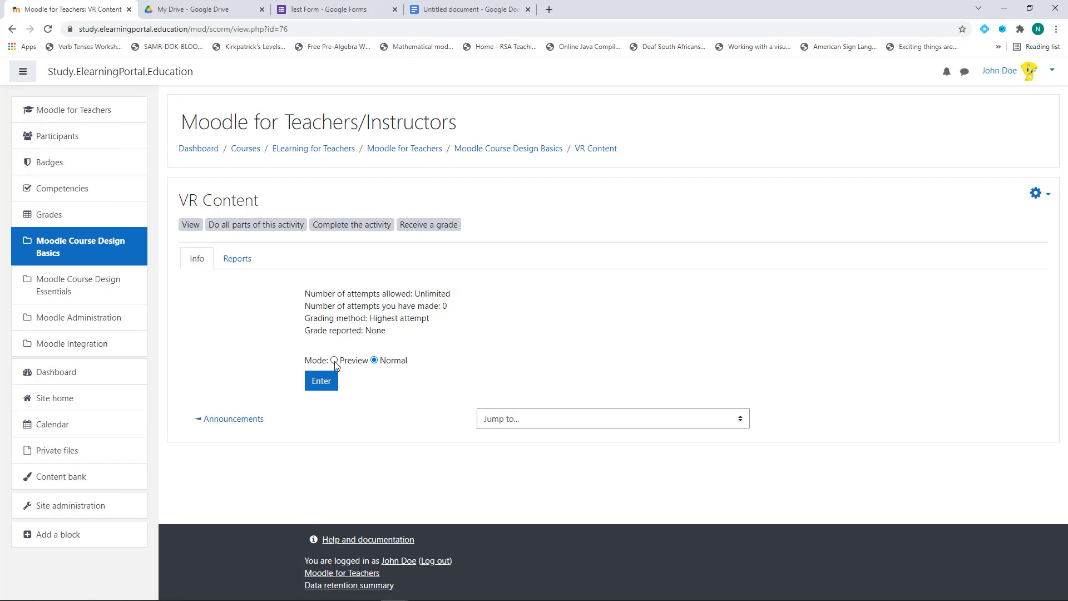
# Launch VR Content and view the warning hotspot's watch-all-videos message
pyautogui.click(323, 384)
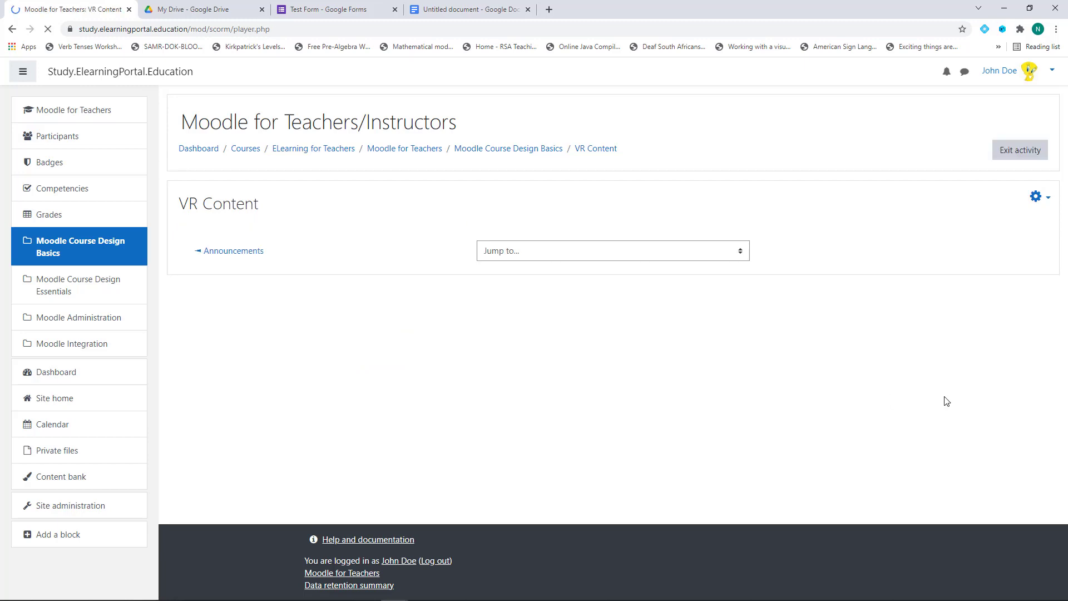
pyautogui.scroll(-2, 850, 430)
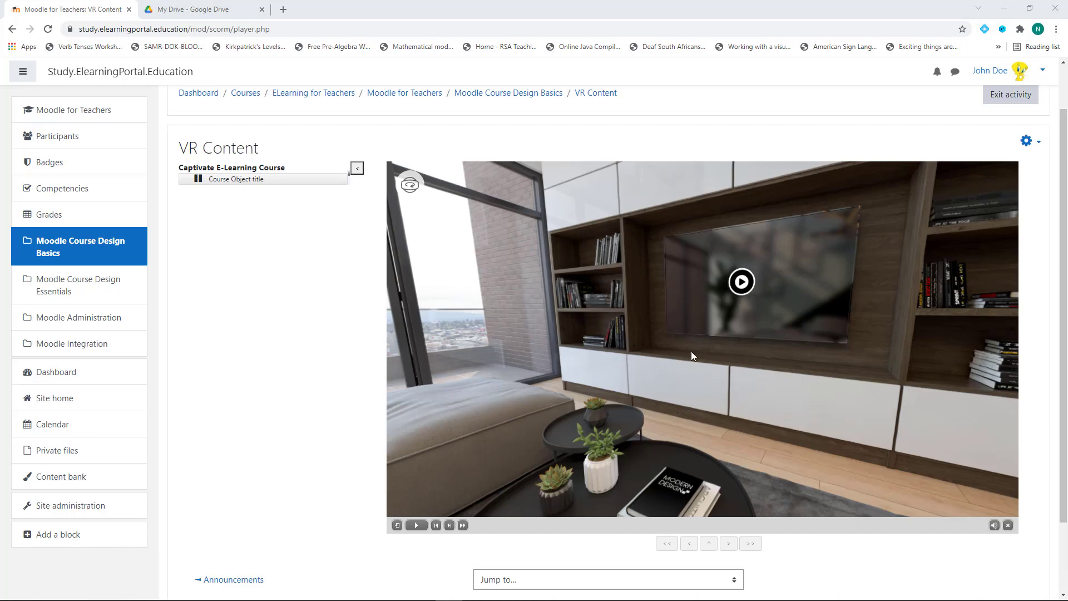
pyautogui.moveTo(633, 336); pyautogui.dragTo(761, 436)
pyautogui.click(628, 328)
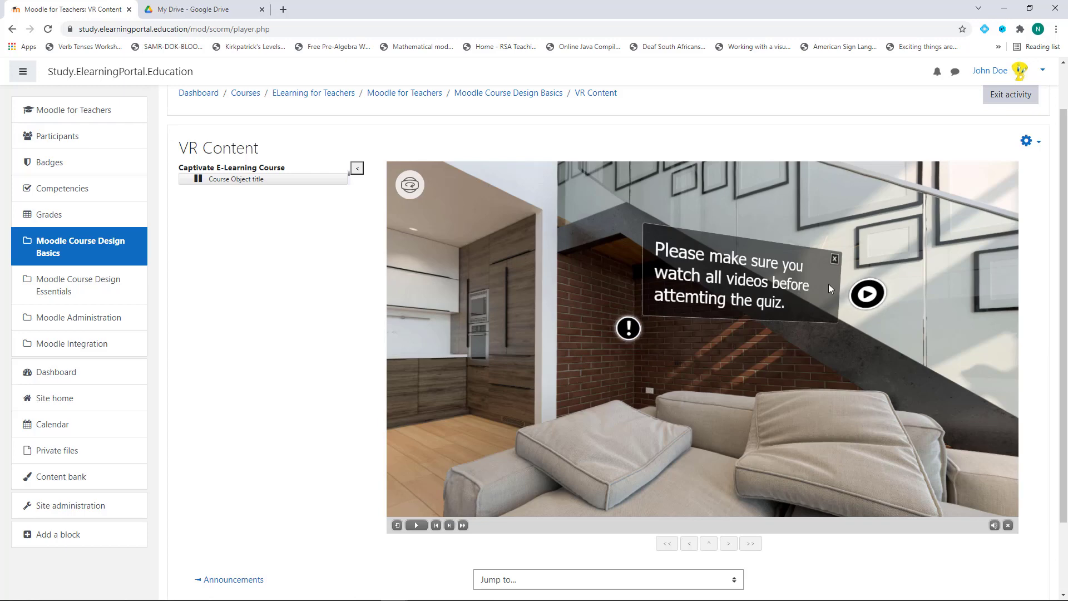
pyautogui.click(835, 257)
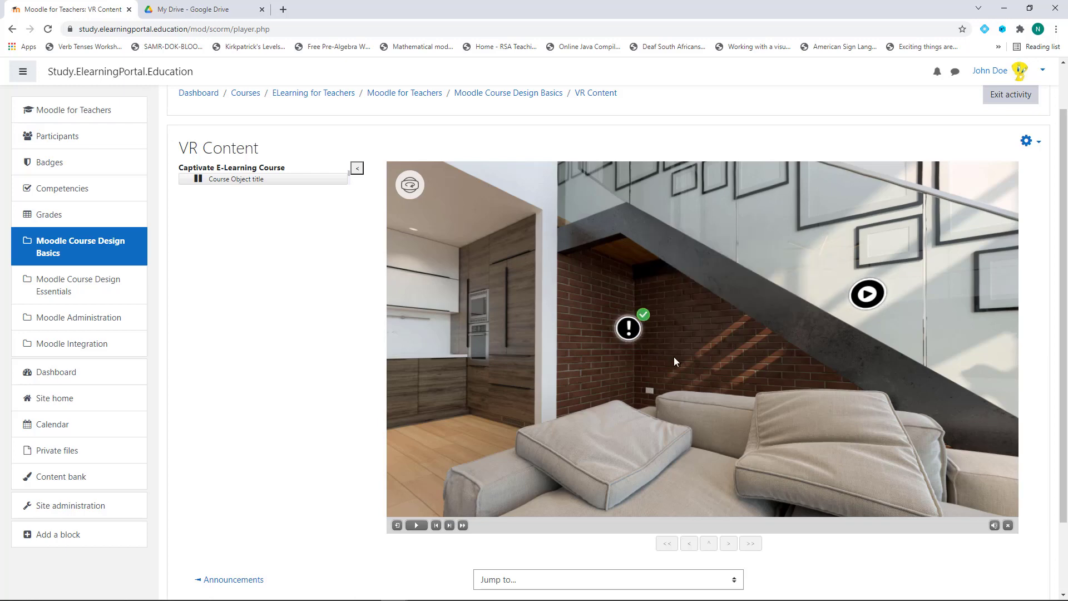
# View the image hotspot's forest picture and acknowledge the unviewed-hotspots notice
pyautogui.moveTo(765, 348); pyautogui.dragTo(623, 333)
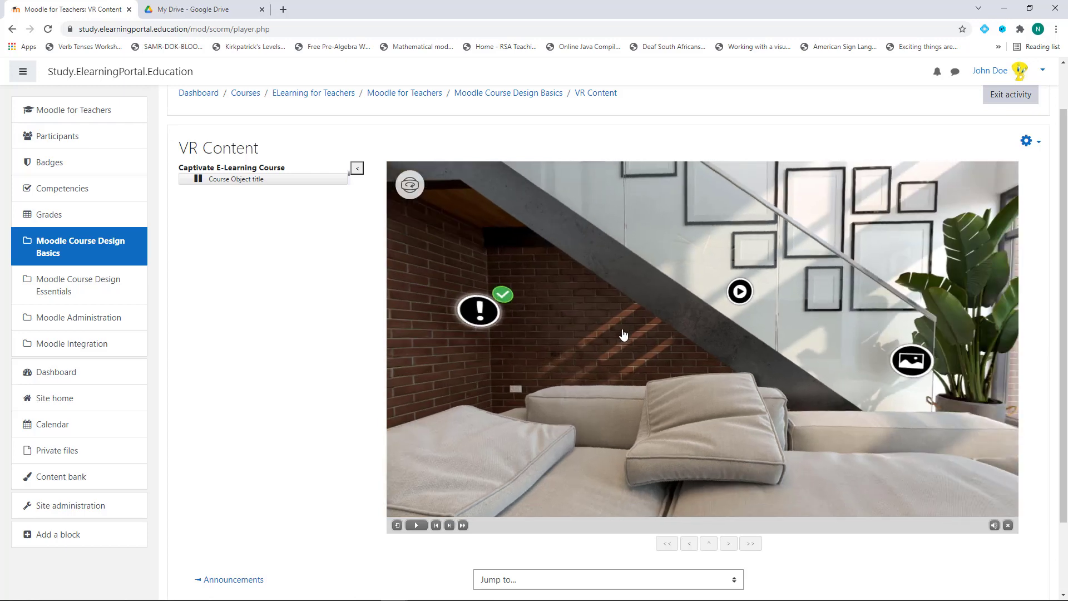
pyautogui.click(906, 362)
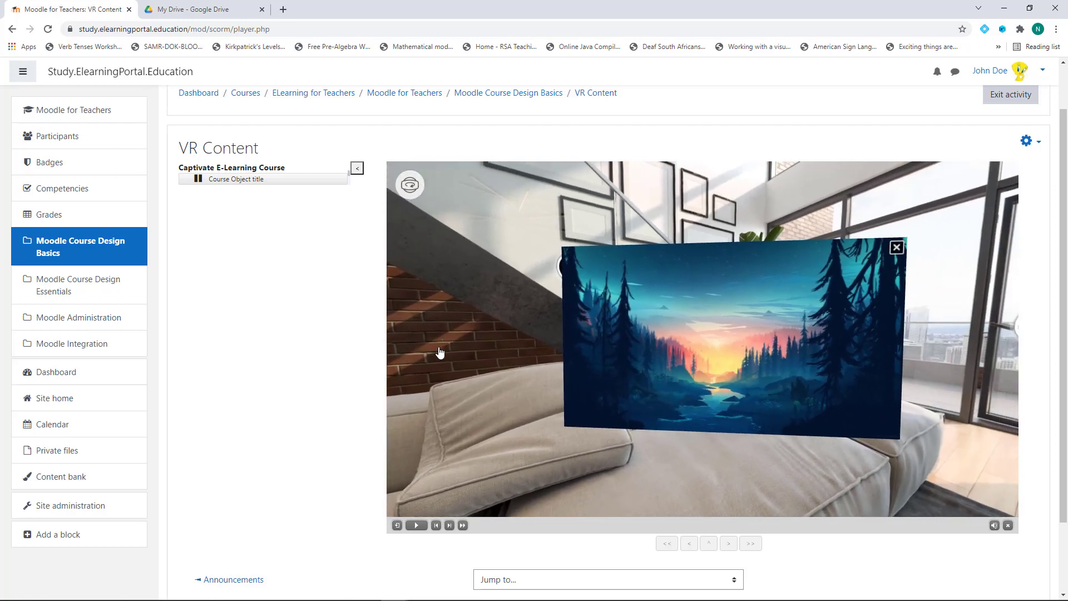
pyautogui.click(897, 248)
pyautogui.moveTo(667, 336); pyautogui.dragTo(795, 351)
pyautogui.click(710, 295)
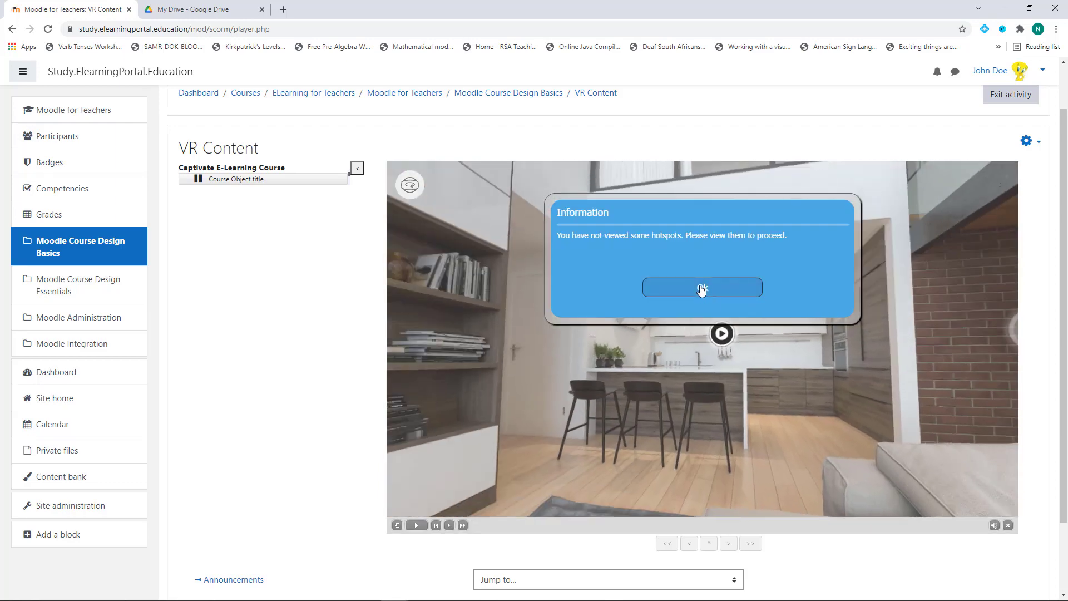
pyautogui.click(702, 287)
# Turn the 360° room toward the staircase and open the quiz question hotspot
pyautogui.moveTo(690, 397); pyautogui.dragTo(913, 388)
pyautogui.moveTo(434, 403); pyautogui.dragTo(912, 417)
pyautogui.moveTo(703, 423); pyautogui.dragTo(534, 465)
pyautogui.click(753, 330)
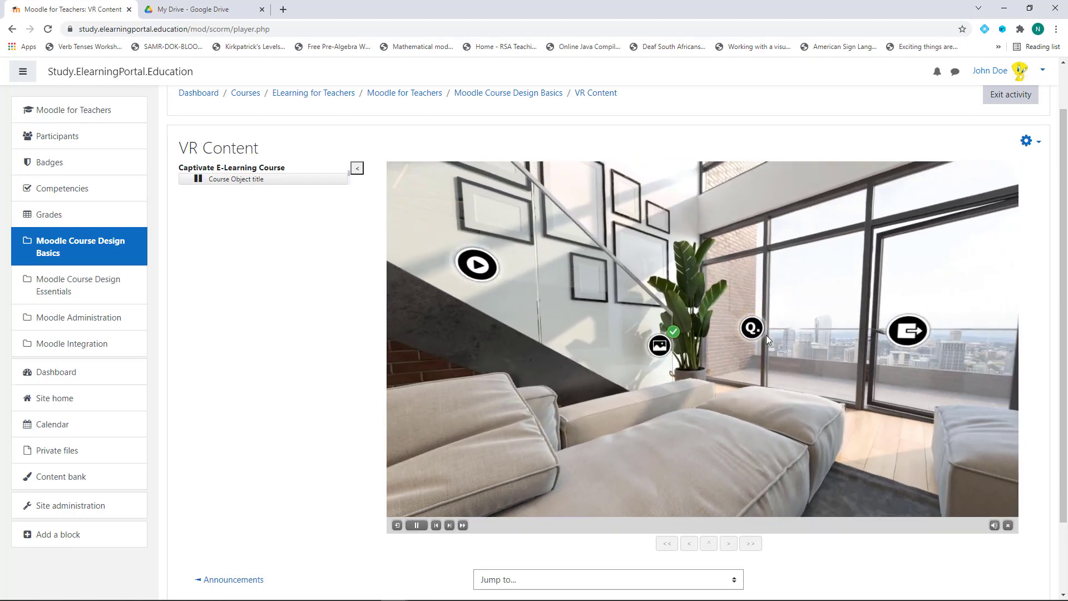
# Answer the media types question with Video files, then the audio and video format questions
pyautogui.click(623, 288)
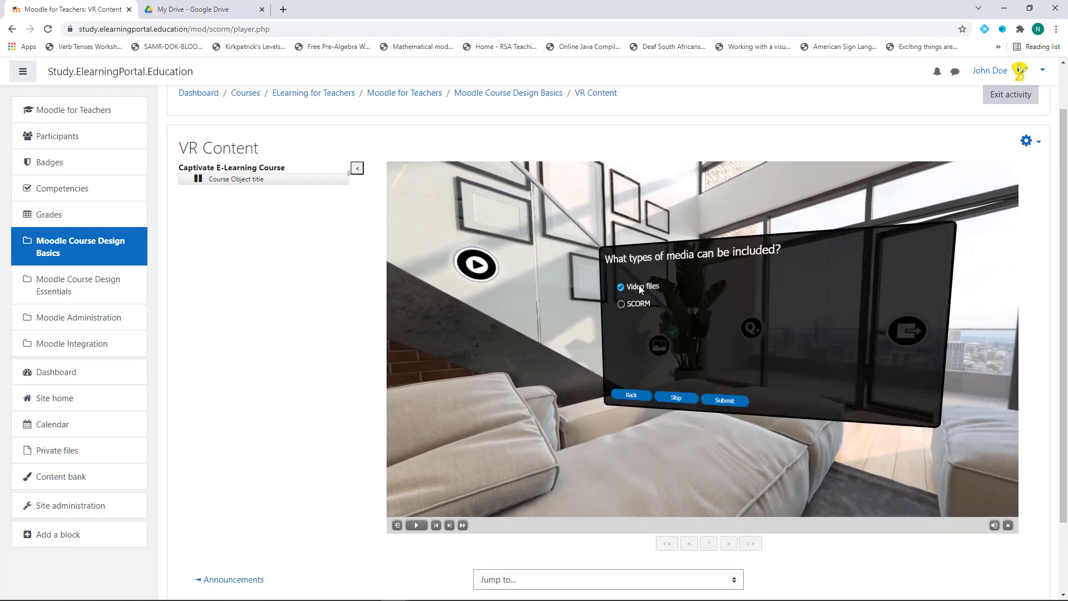
pyautogui.click(721, 398)
pyautogui.click(715, 401)
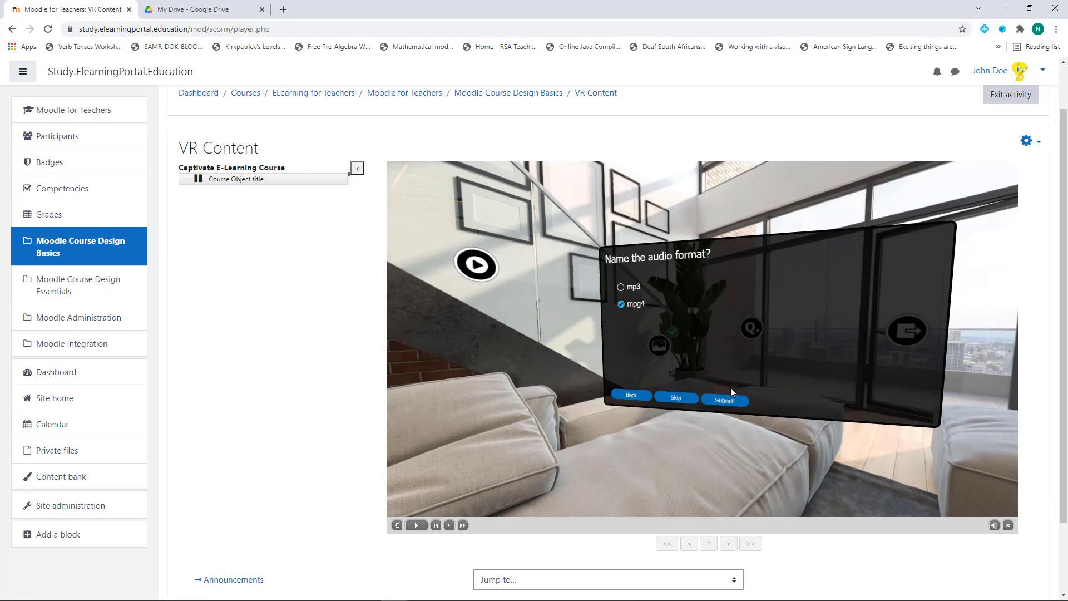
pyautogui.click(735, 399)
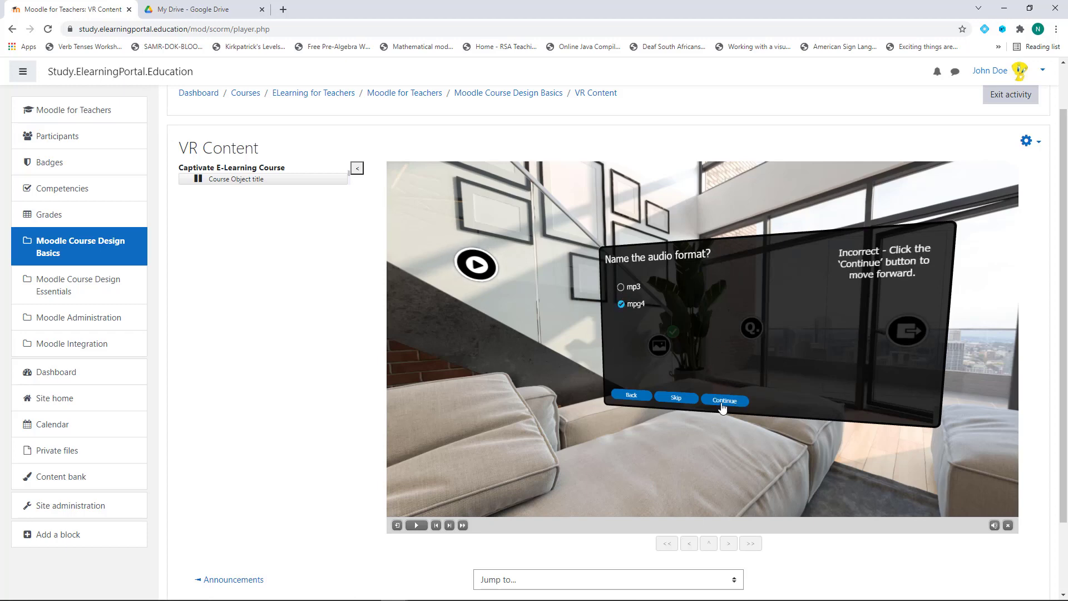
pyautogui.click(723, 402)
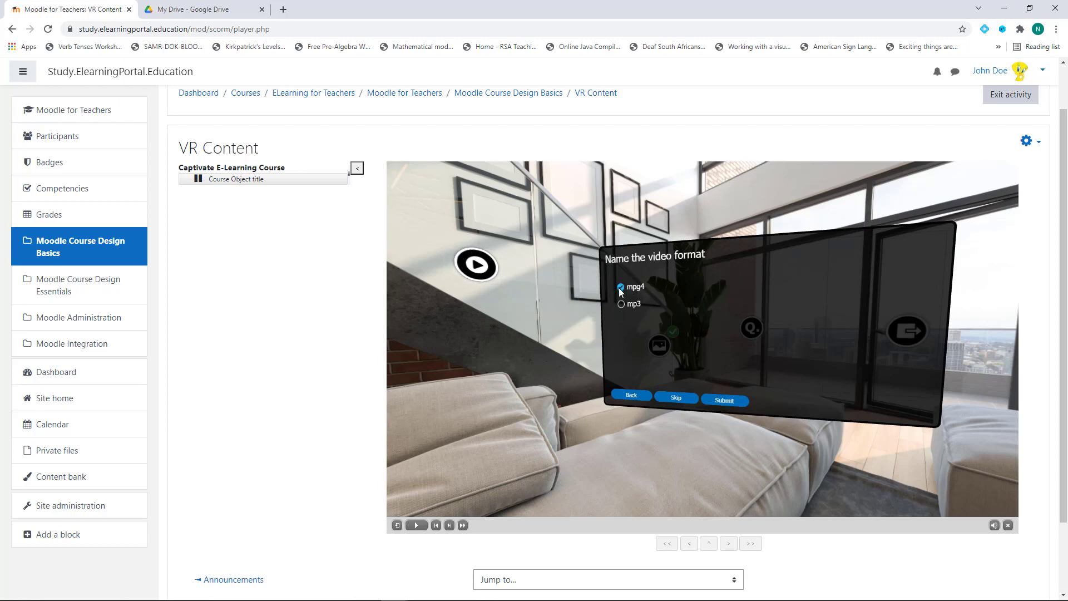
pyautogui.click(728, 402)
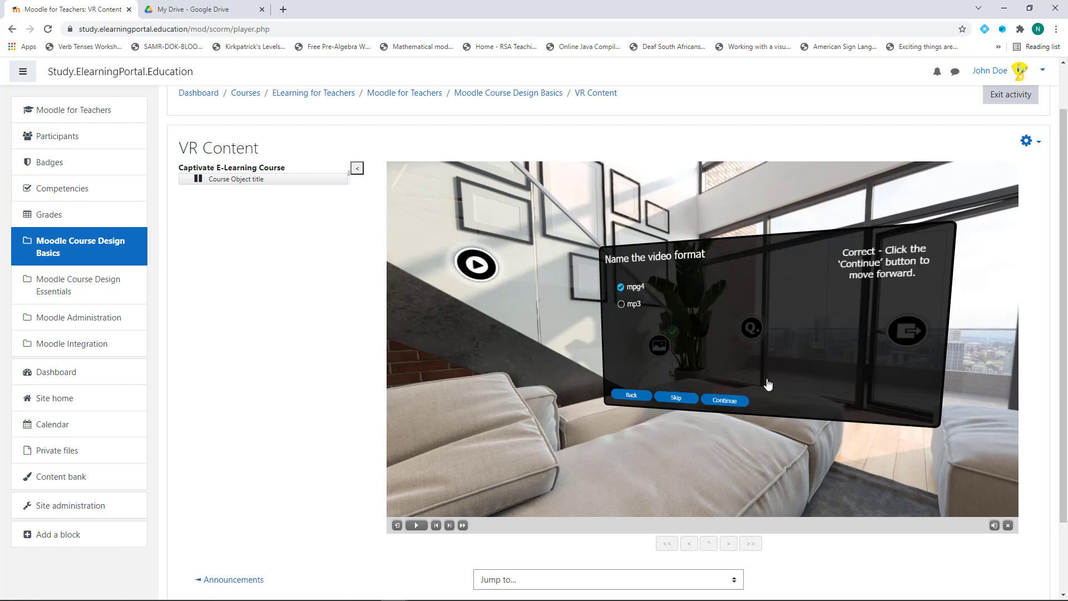
pyautogui.click(732, 403)
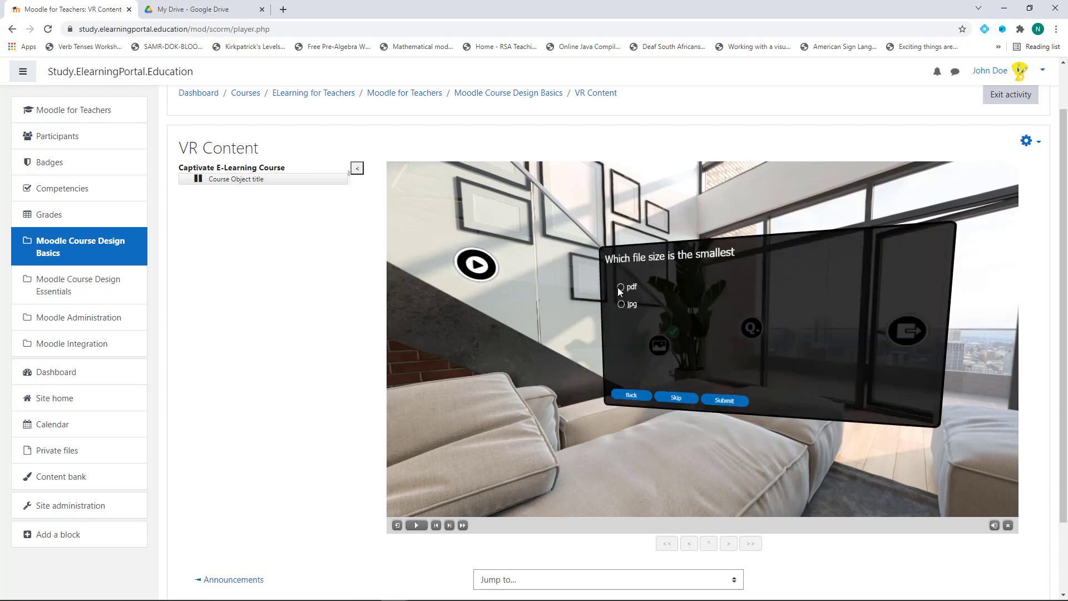
# Answer pdf as the smallest file and MS Word for the last question, then return to the room
pyautogui.click(621, 288)
pyautogui.click(729, 402)
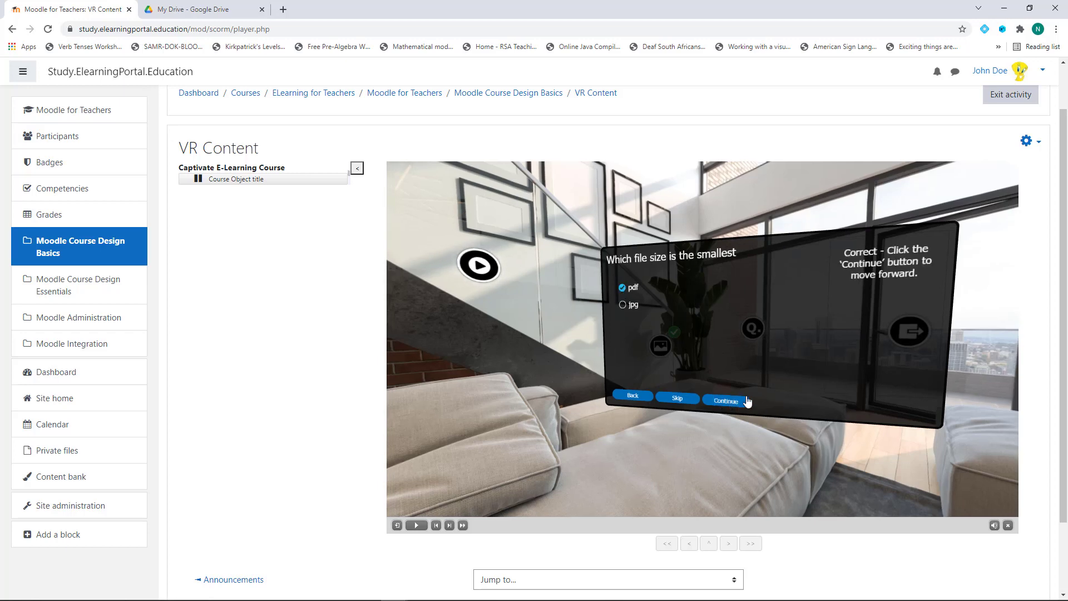
pyautogui.click(721, 402)
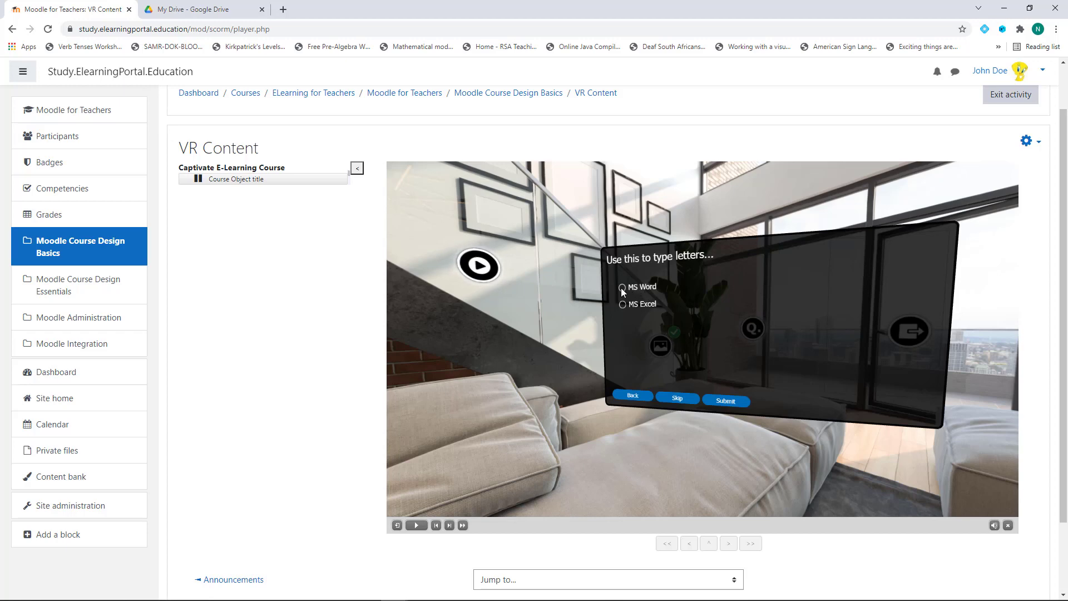
pyautogui.click(622, 288)
pyautogui.click(732, 402)
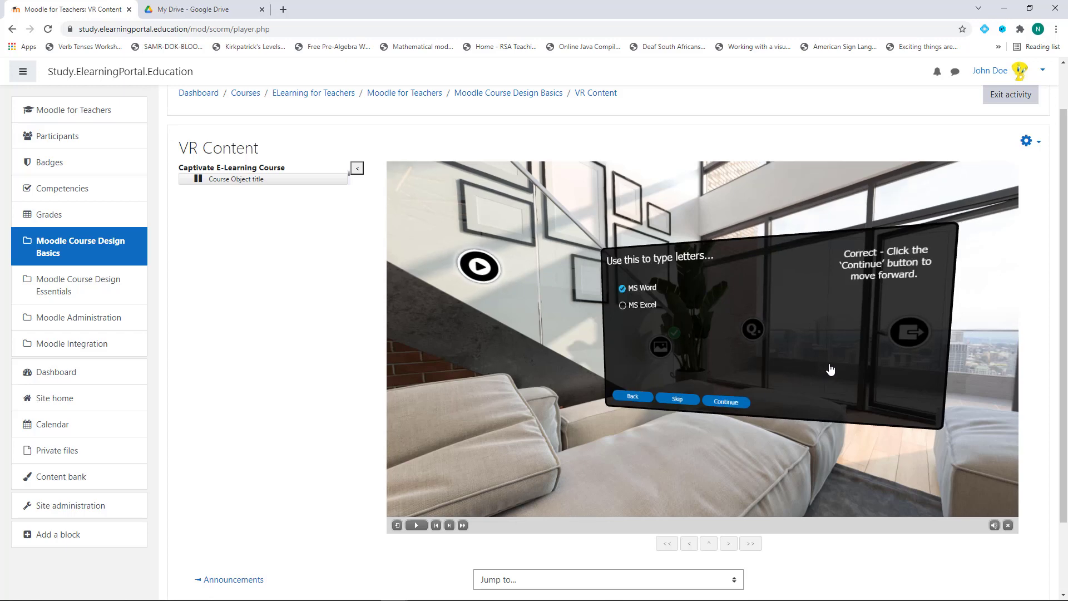
pyautogui.click(738, 403)
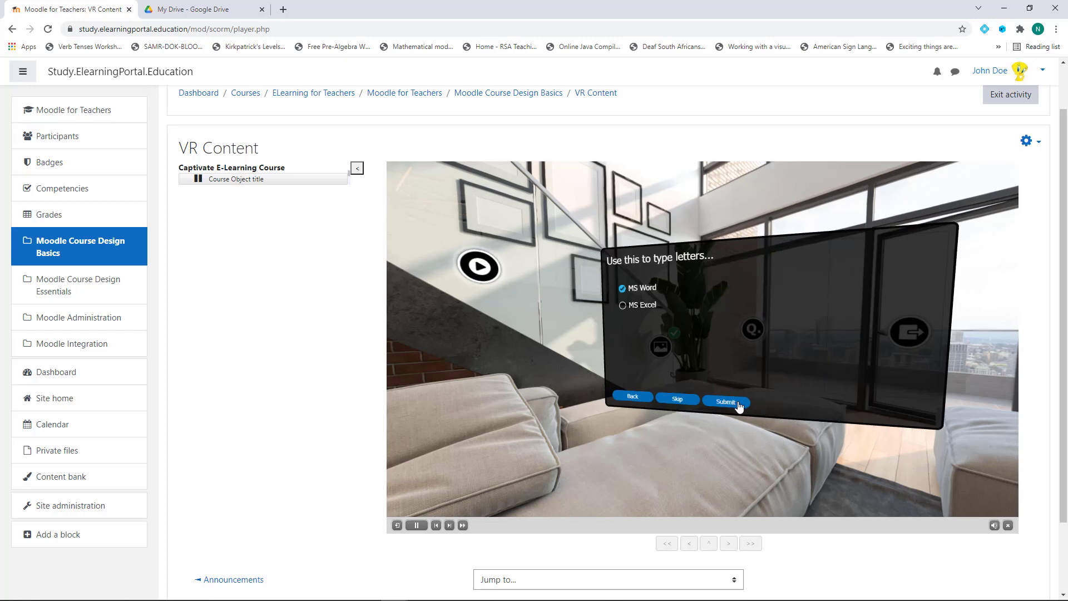
pyautogui.moveTo(750, 372); pyautogui.dragTo(668, 316)
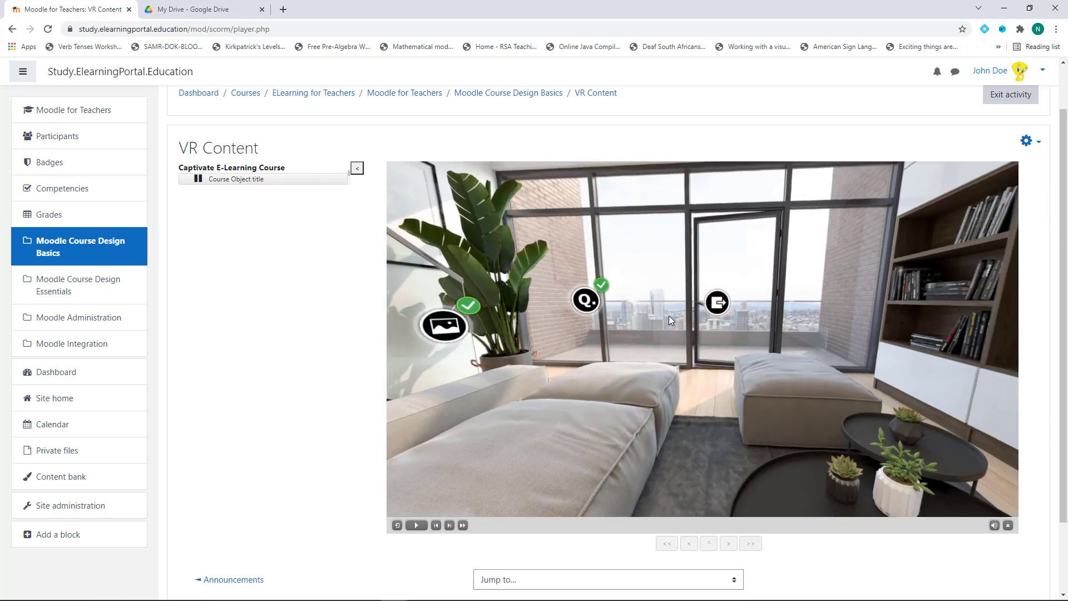
# Dismiss the exit warning and watch the kitchen and staircase video hotspots
pyautogui.click(716, 302)
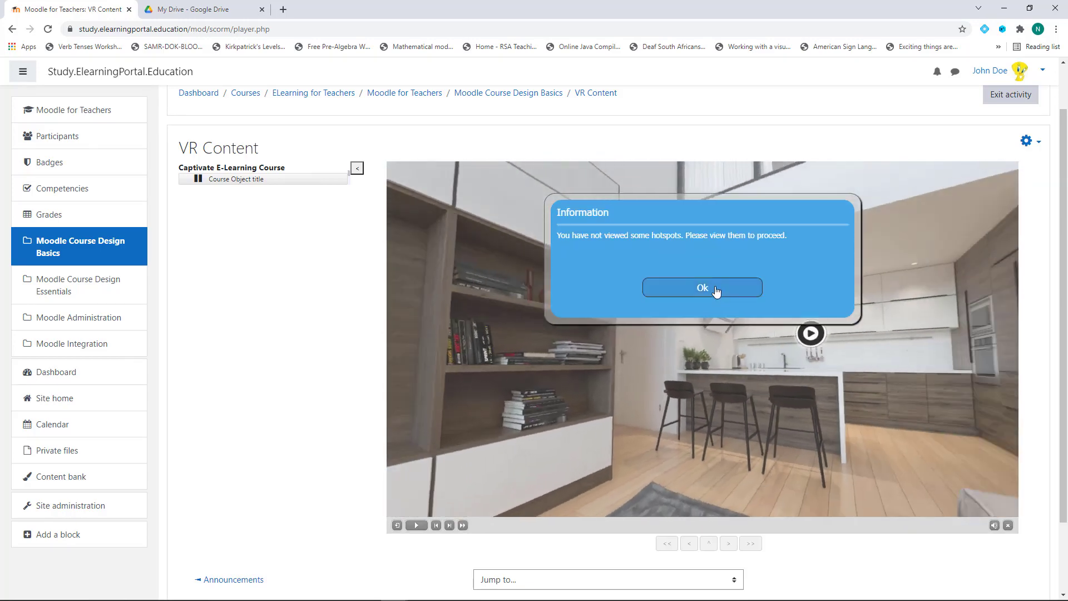
pyautogui.click(745, 288)
pyautogui.click(702, 337)
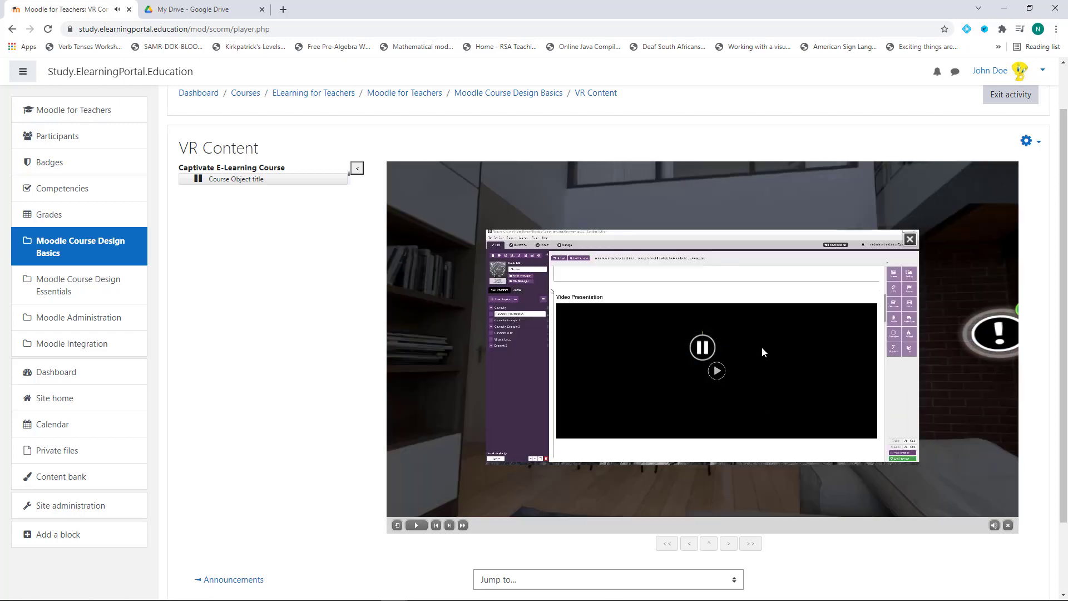
pyautogui.click(910, 239)
pyautogui.moveTo(754, 396); pyautogui.dragTo(508, 345)
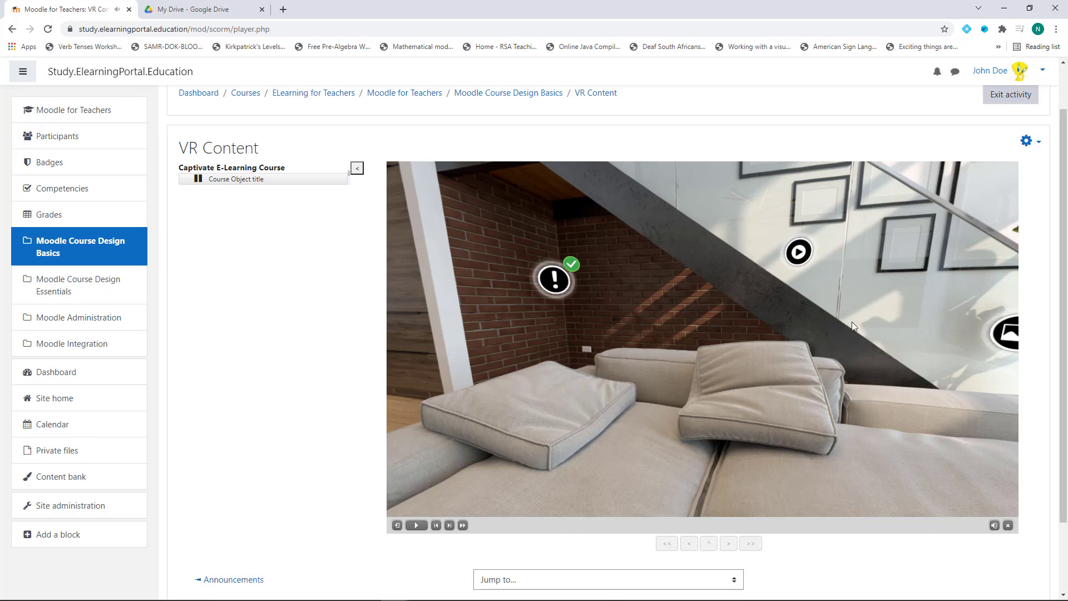
pyautogui.click(799, 251)
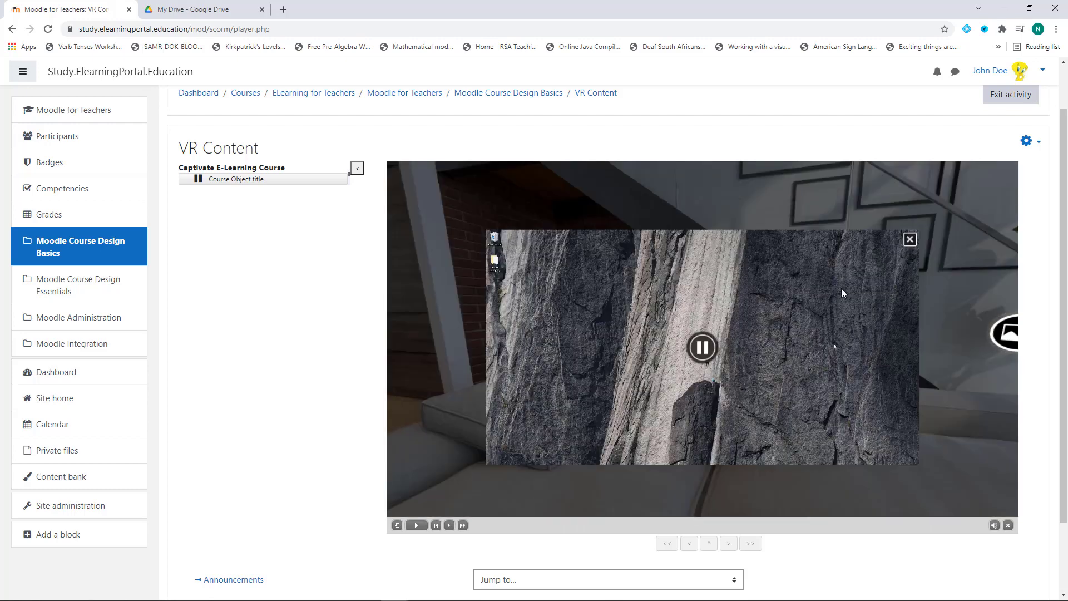
pyautogui.click(911, 239)
# Rotate the room until the exit page appears, then return to Course Design Basics
pyautogui.moveTo(906, 244); pyautogui.dragTo(626, 337)
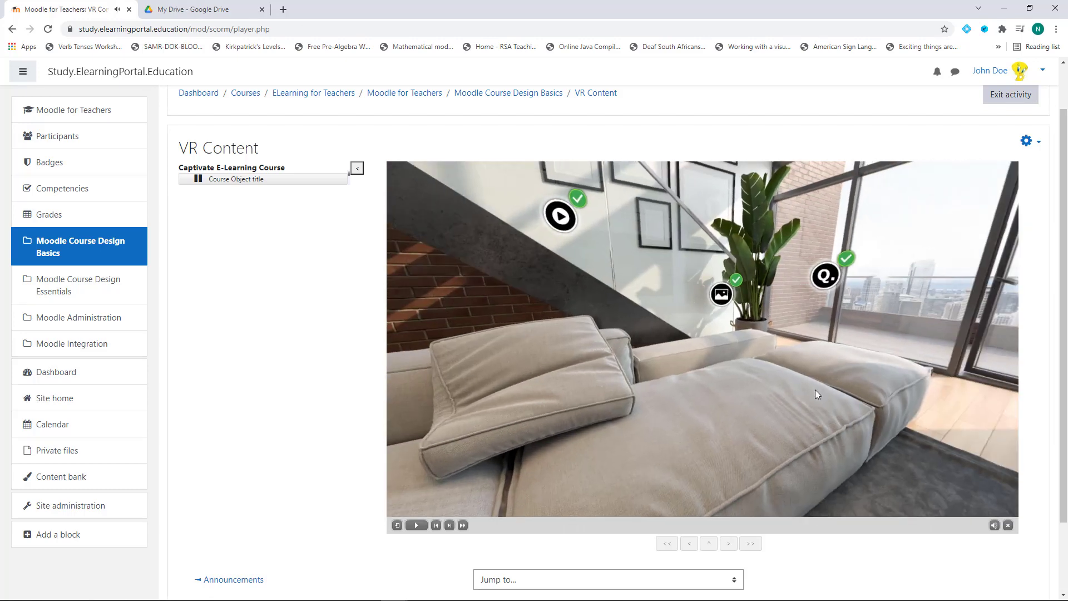
pyautogui.moveTo(816, 393); pyautogui.dragTo(706, 262)
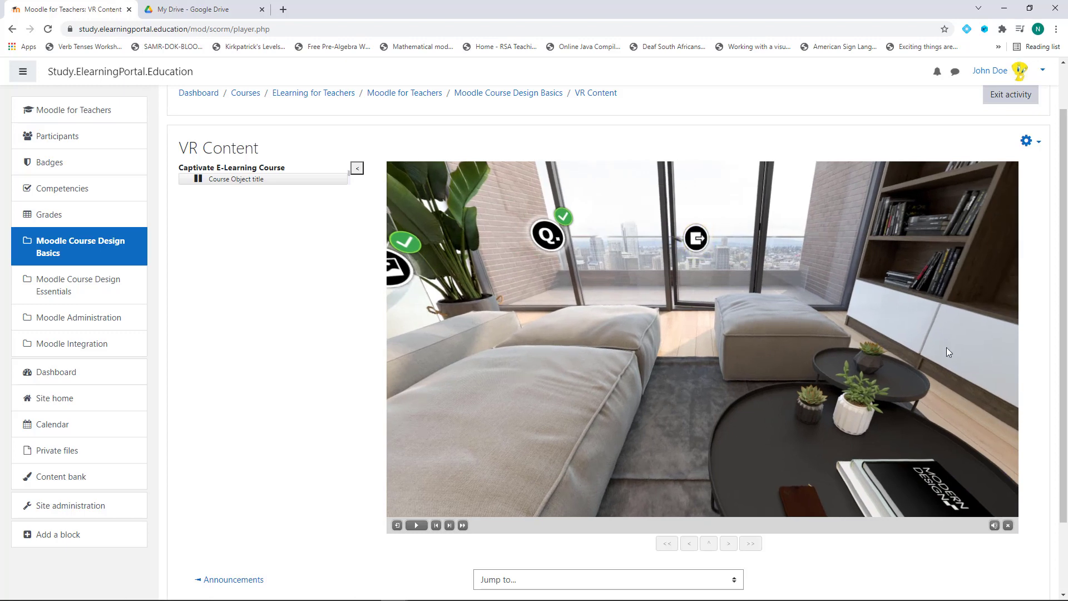
pyautogui.moveTo(713, 425); pyautogui.dragTo(526, 494)
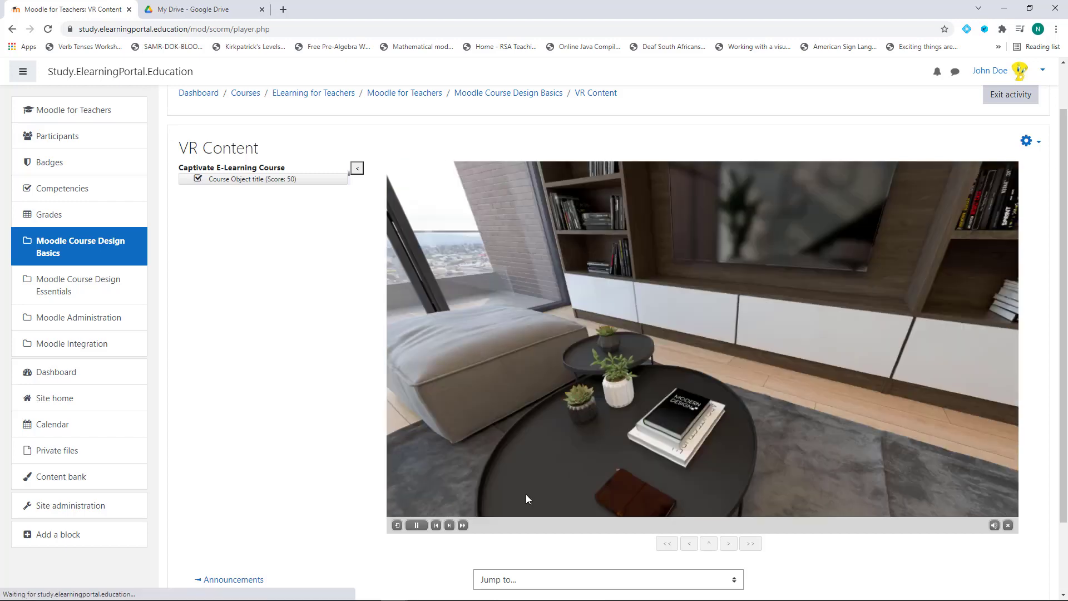
pyautogui.moveTo(756, 341); pyautogui.dragTo(646, 297)
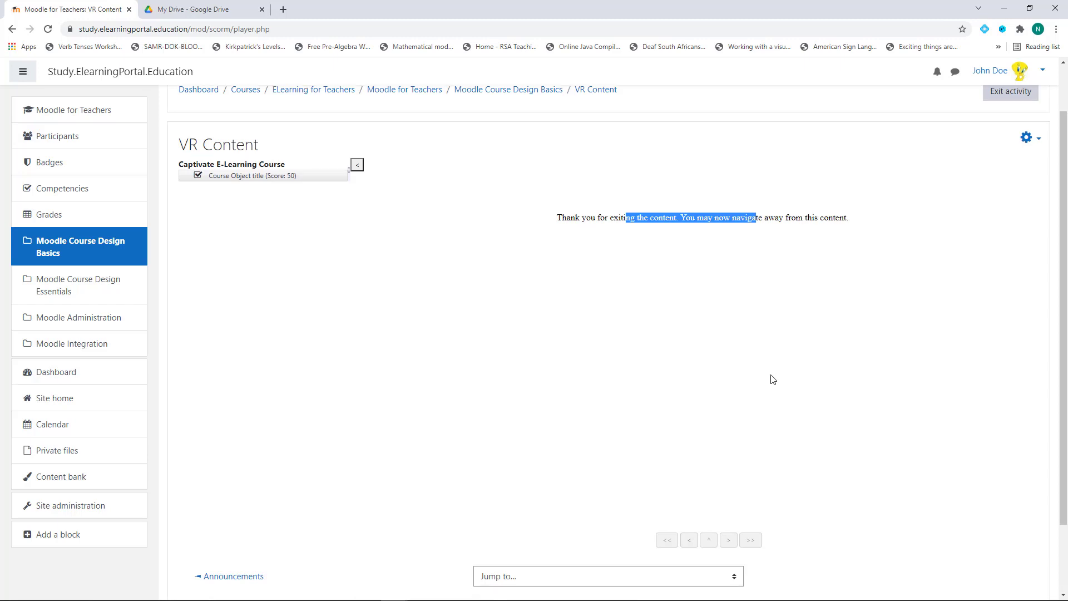
pyautogui.scroll(-2, 770, 377)
pyautogui.scroll(3, 501, 375)
pyautogui.click(519, 149)
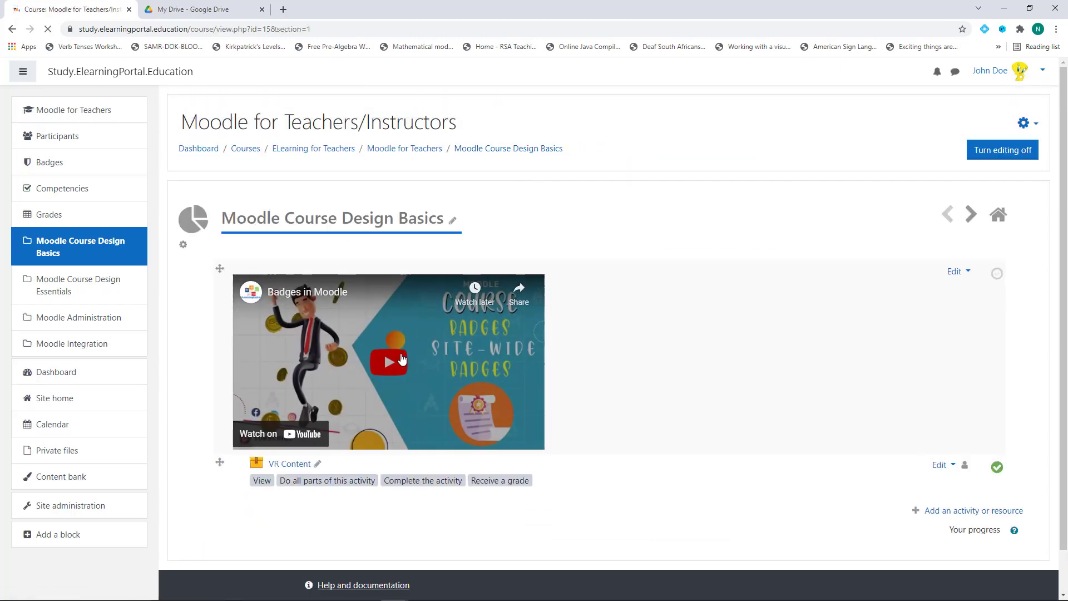
# Check VR Content's 50% grade and empty reports, return to the course, then go to Google Drive
pyautogui.click(297, 468)
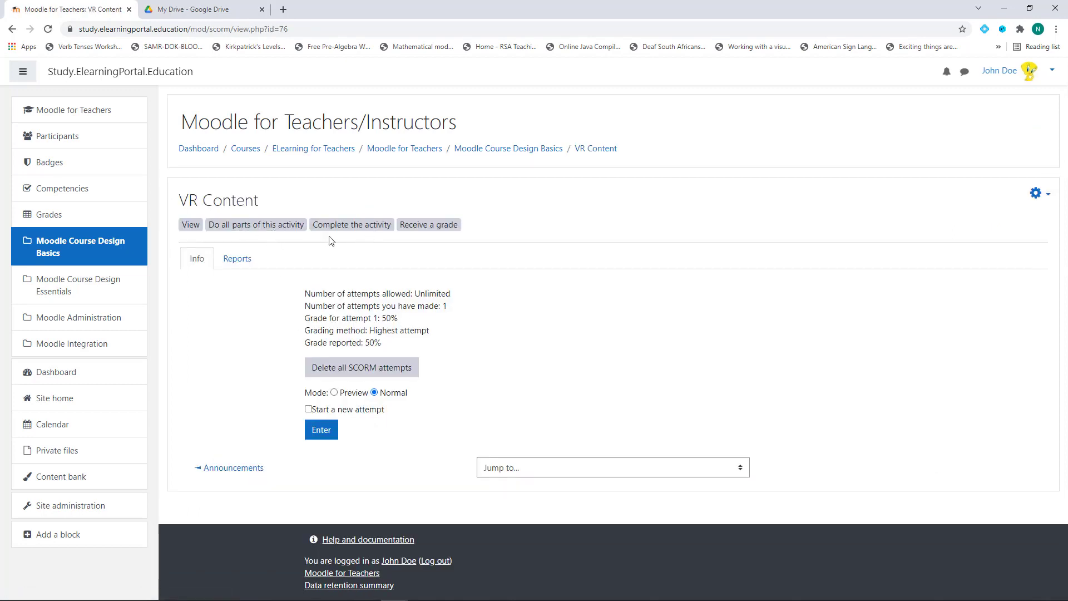
pyautogui.click(236, 262)
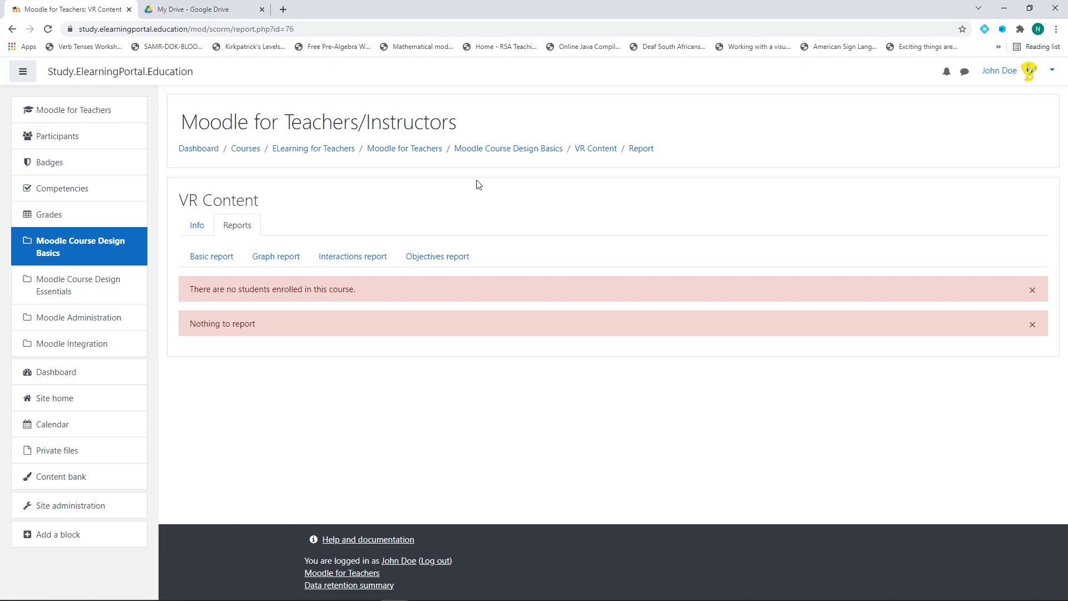
pyautogui.click(513, 151)
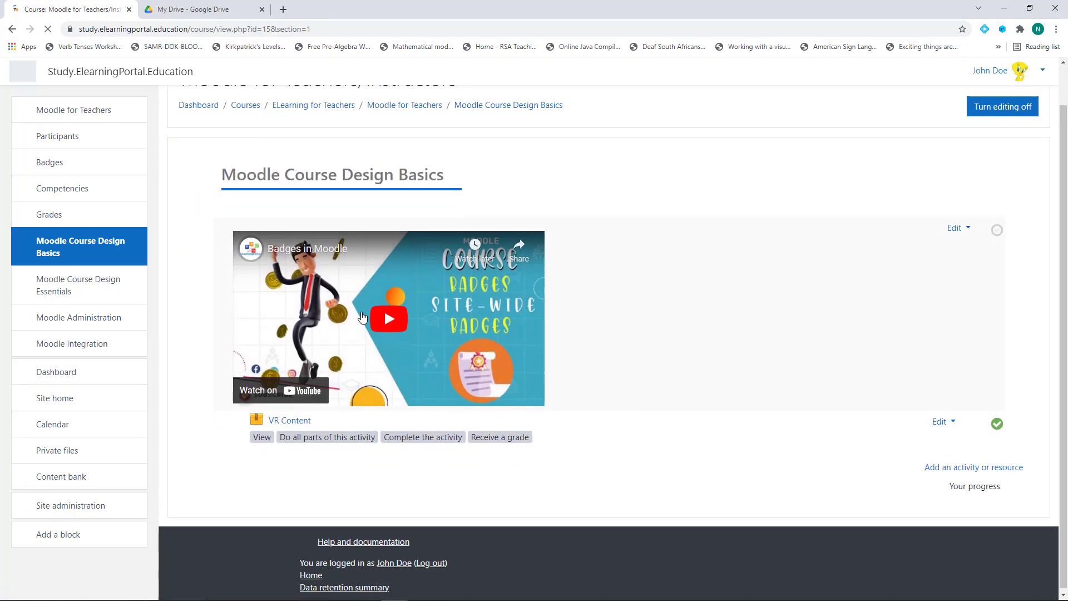
pyautogui.scroll(-1, 356, 445)
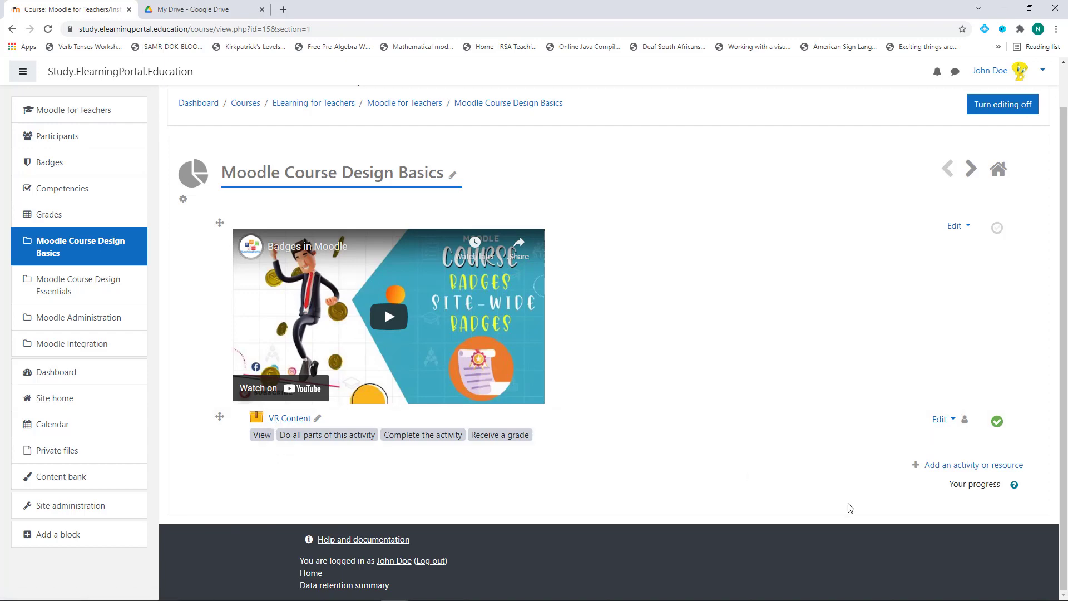
pyautogui.click(217, 15)
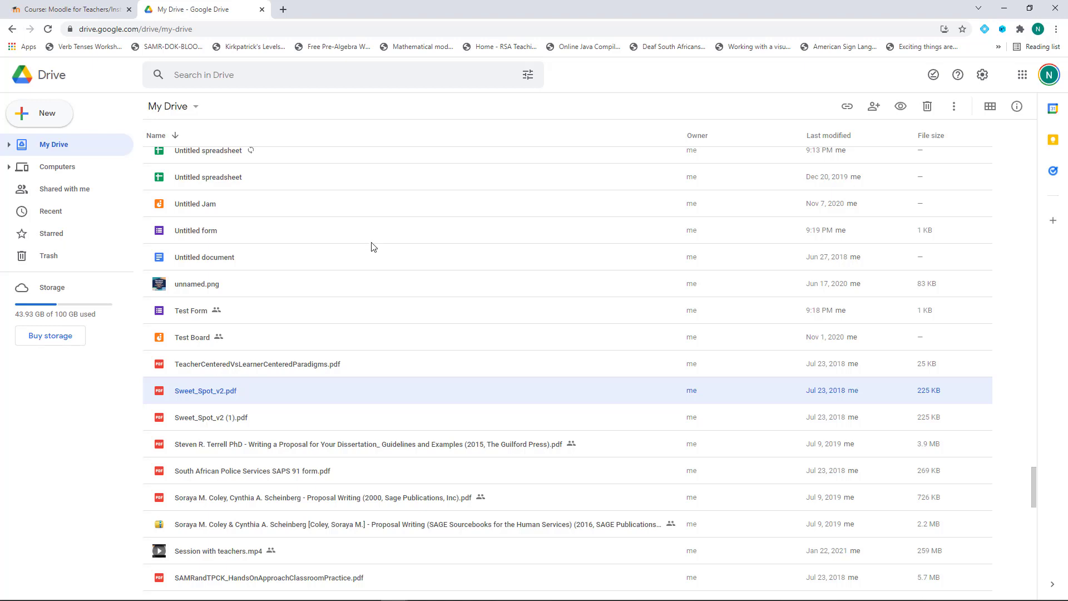
# Create a blank Google Form from Drive's New menu
pyautogui.click(47, 118)
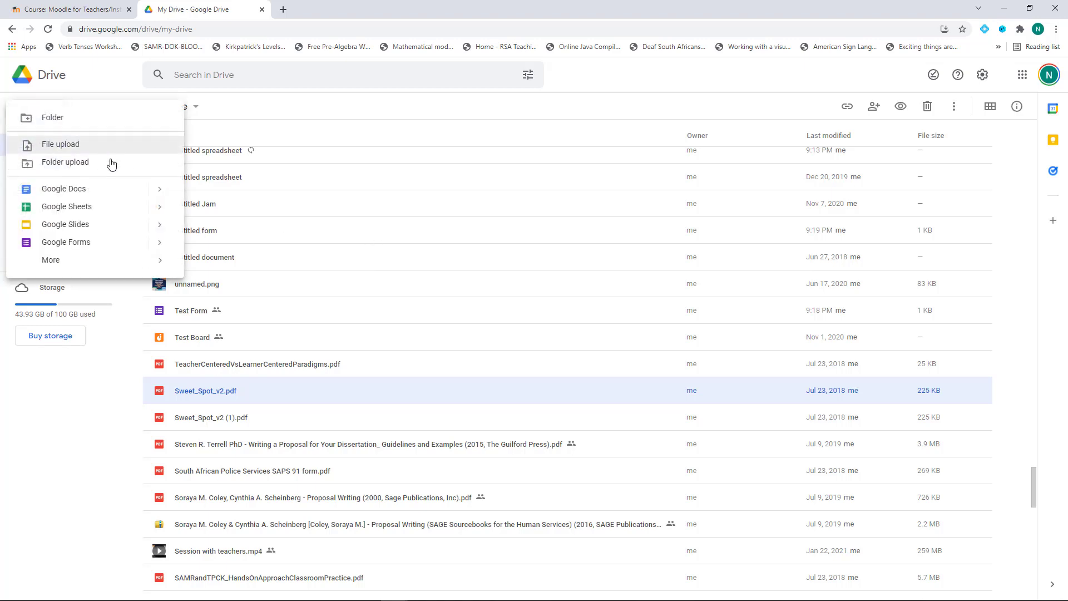
pyautogui.click(161, 245)
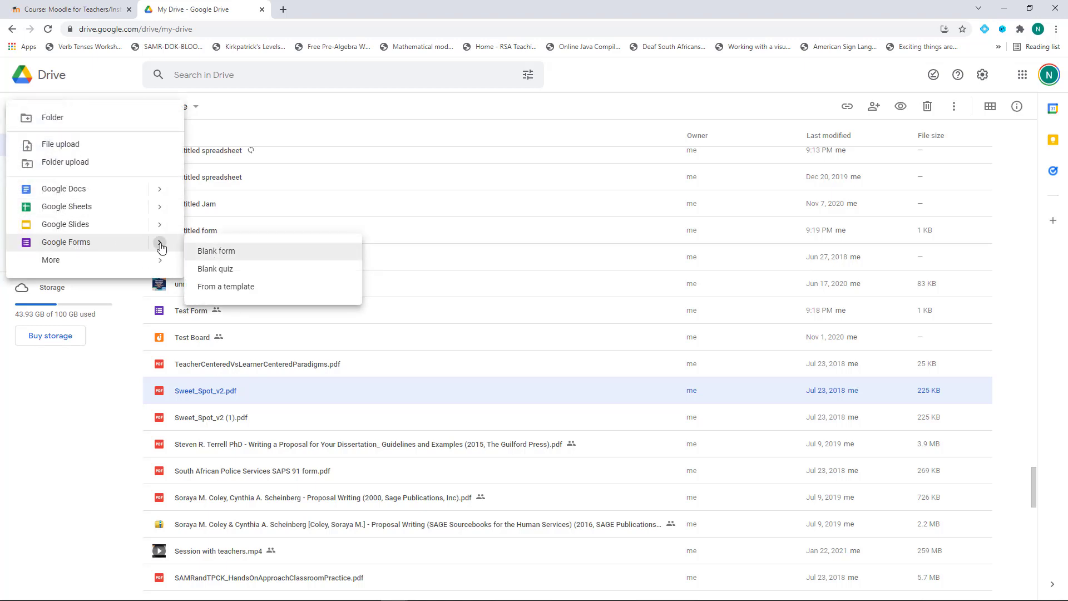
pyautogui.click(217, 252)
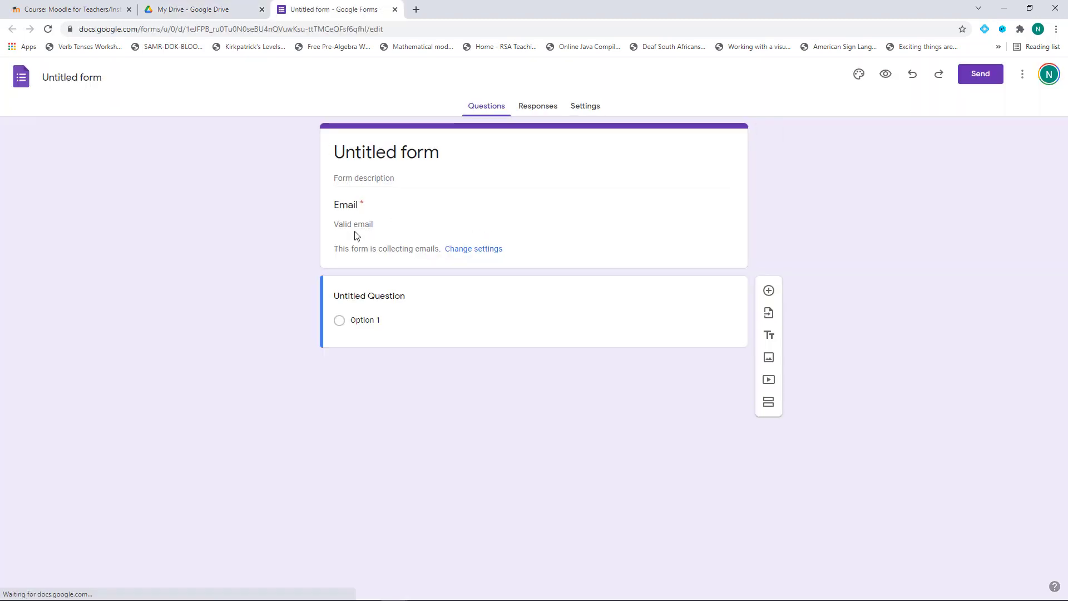
# Rename the form title from 'Untitled form' to 'Personal Information'
pyautogui.click(385, 151)
pyautogui.click(400, 151)
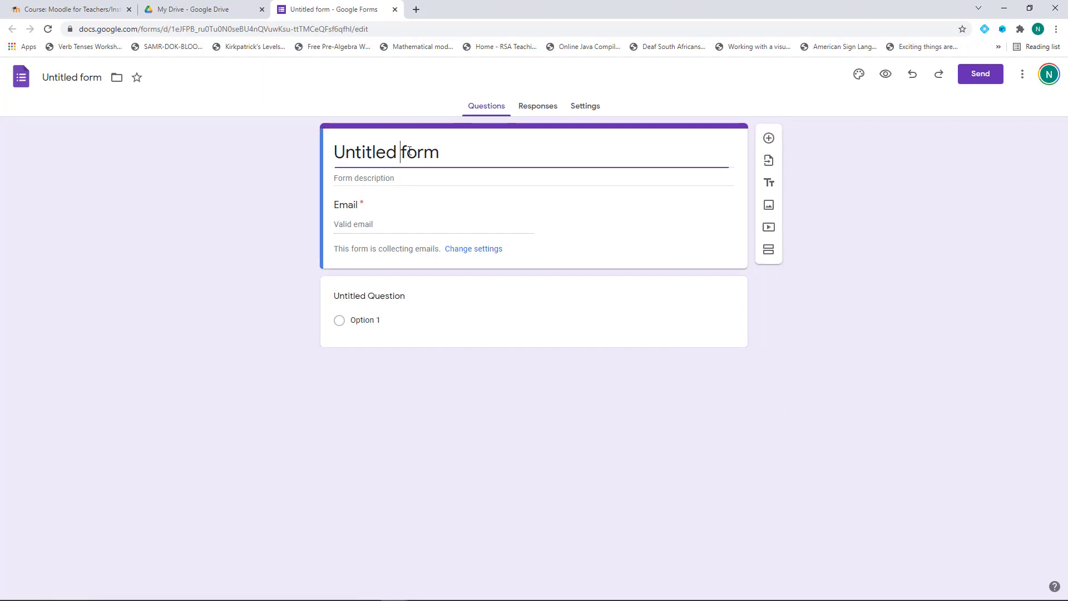
pyautogui.moveTo(439, 152); pyautogui.dragTo(324, 153)
pyautogui.write('Pers')
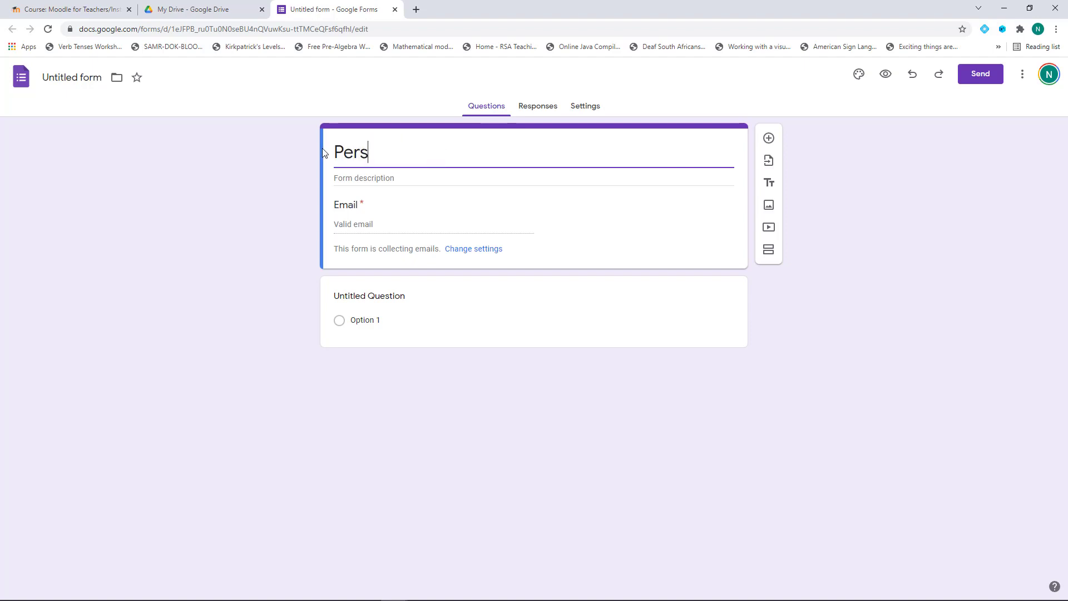
pyautogui.write('onal Infor')
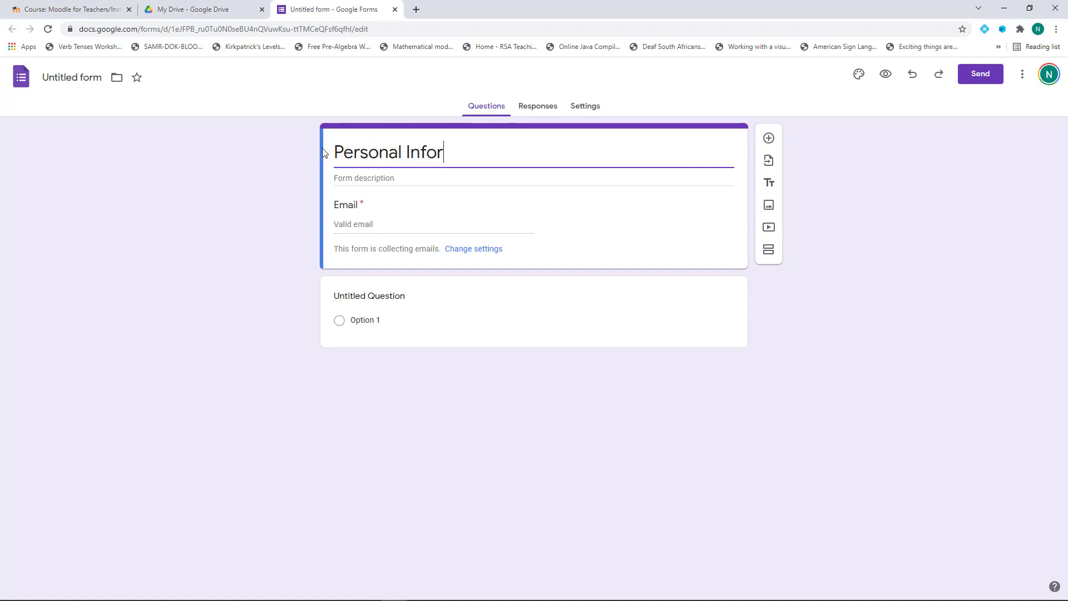
pyautogui.write('mation')
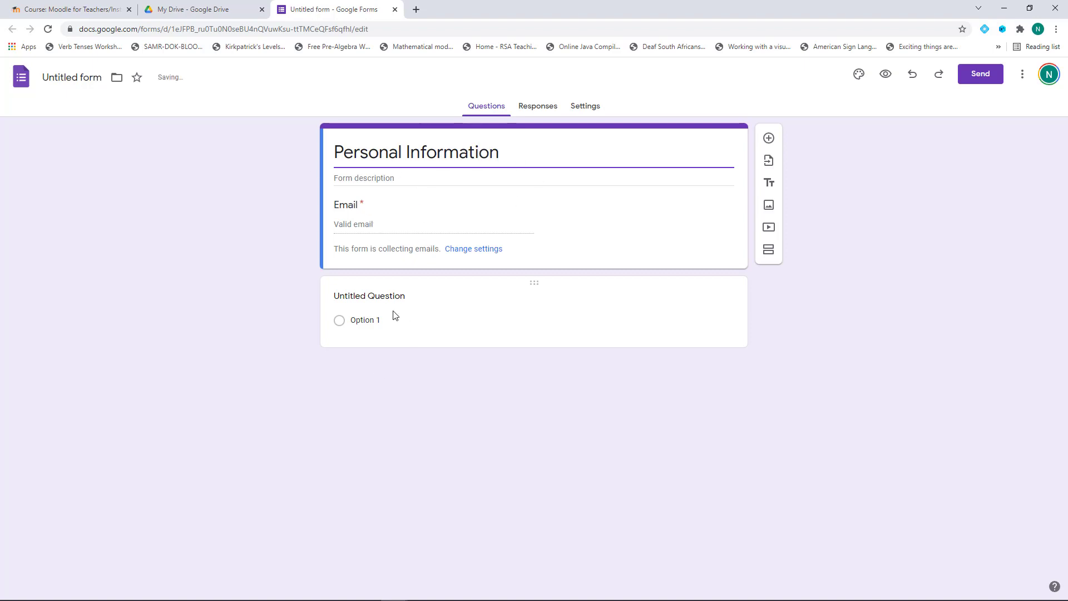
# Word the name question, then add 'What is your surname?' and 'Provide contact details' questions
pyautogui.click(407, 302)
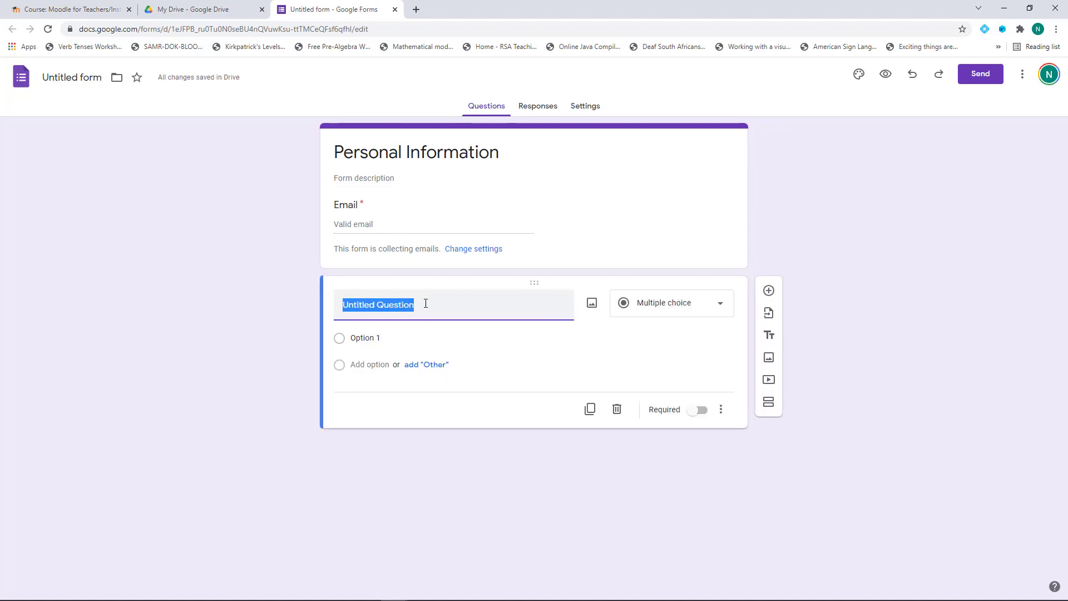
pyautogui.write('What is your name?')
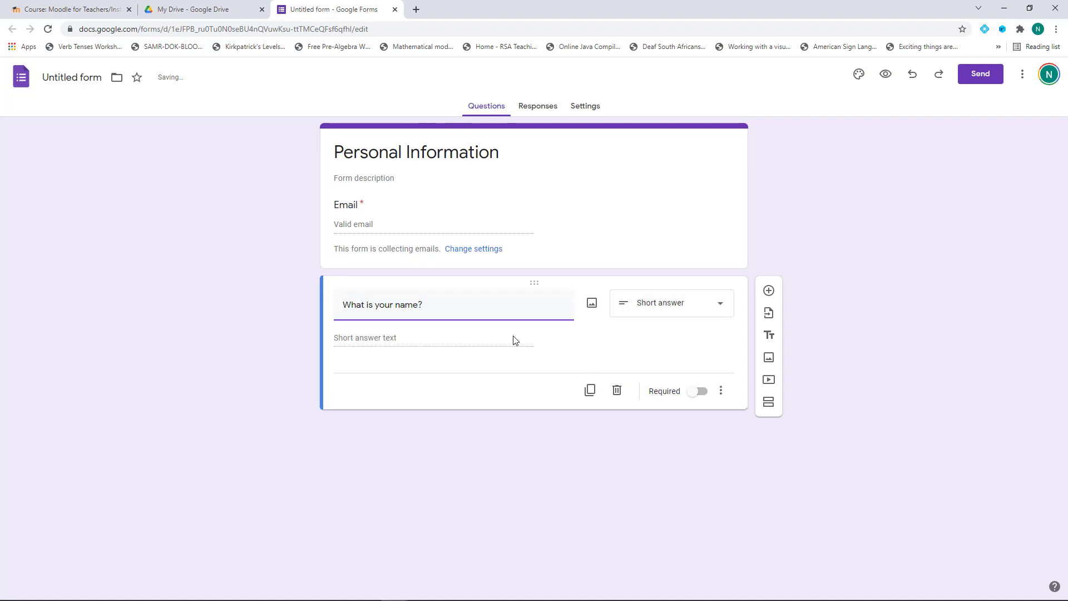
pyautogui.click(768, 291)
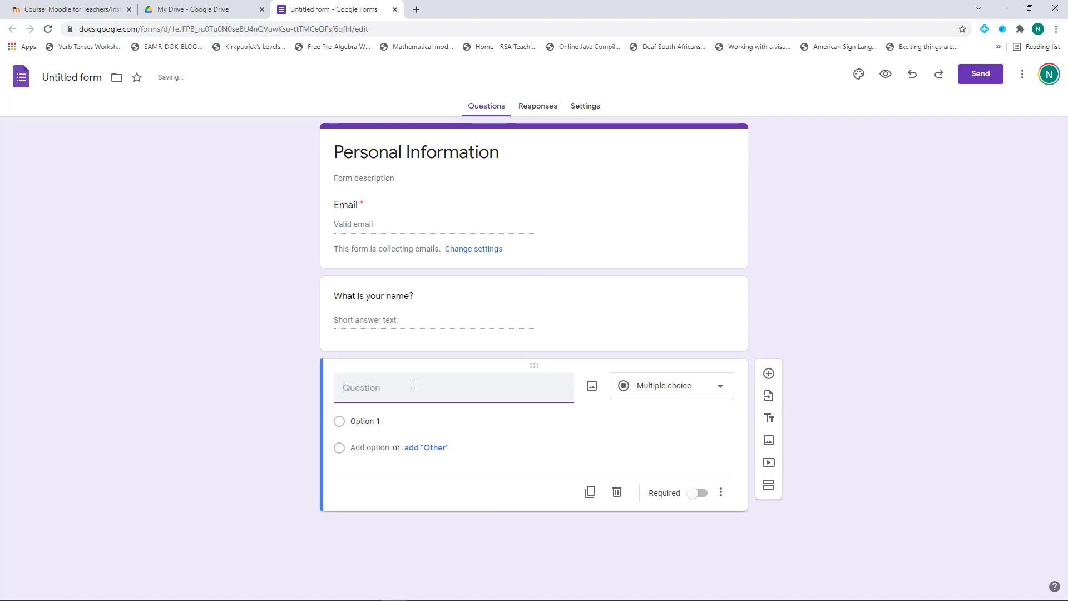
pyautogui.write('What is your su')
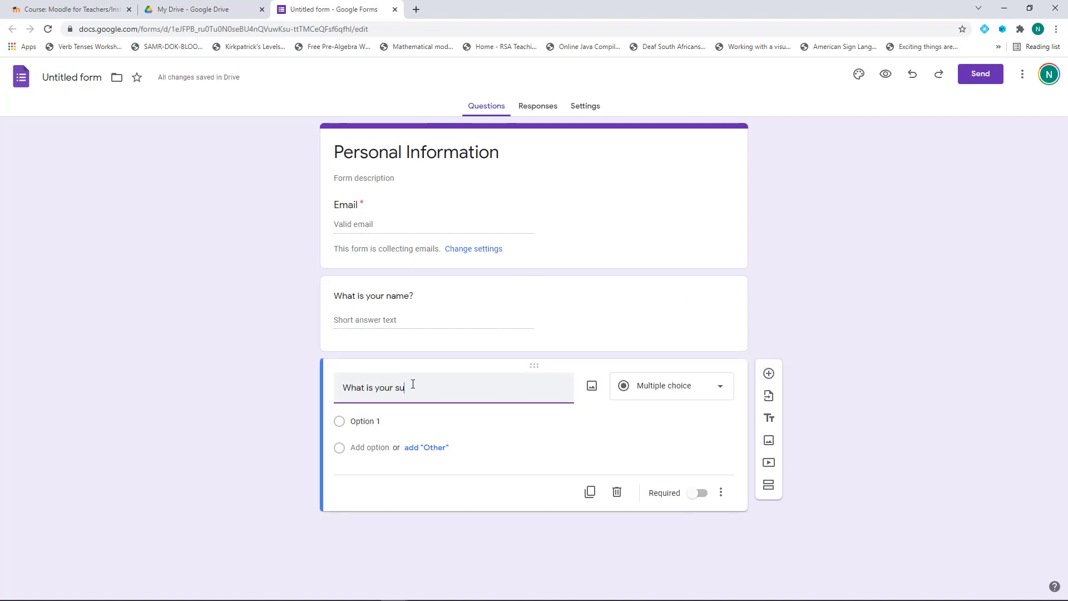
pyautogui.write('rname?')
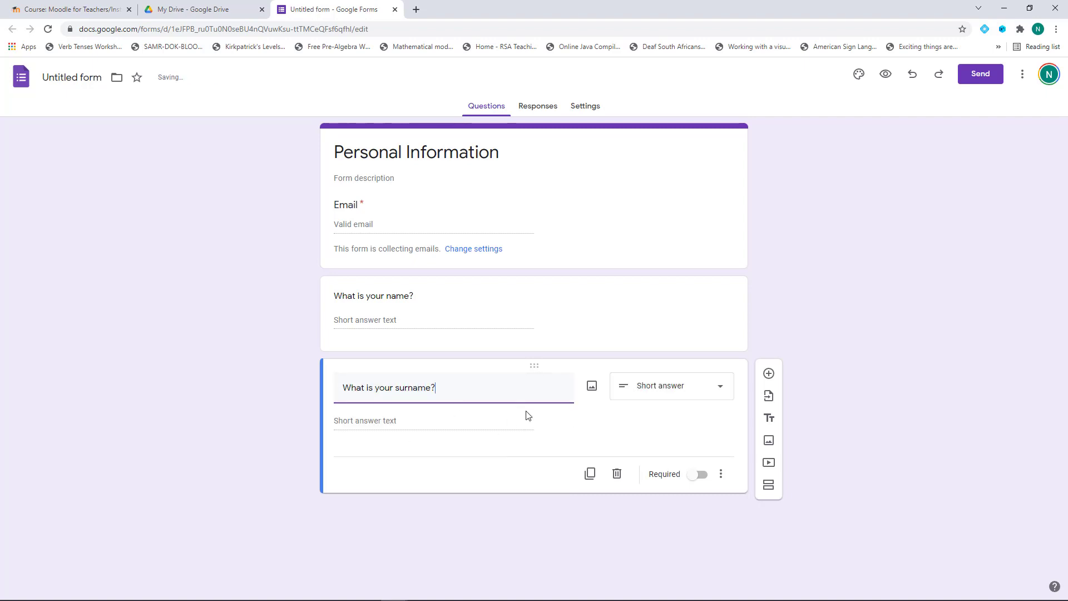
pyautogui.click(769, 374)
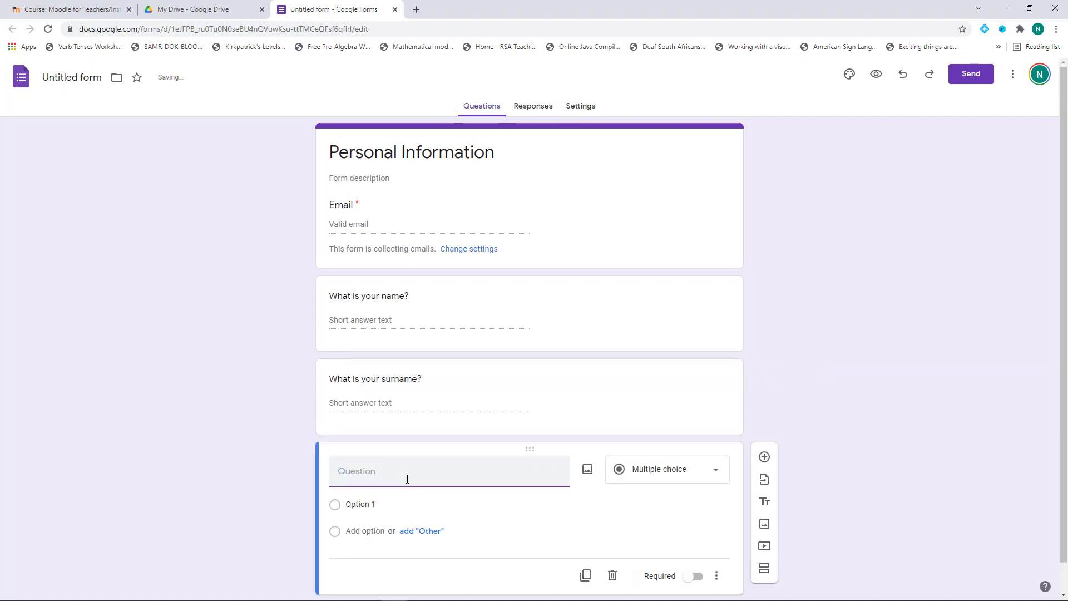
pyautogui.write('Provide contact details')
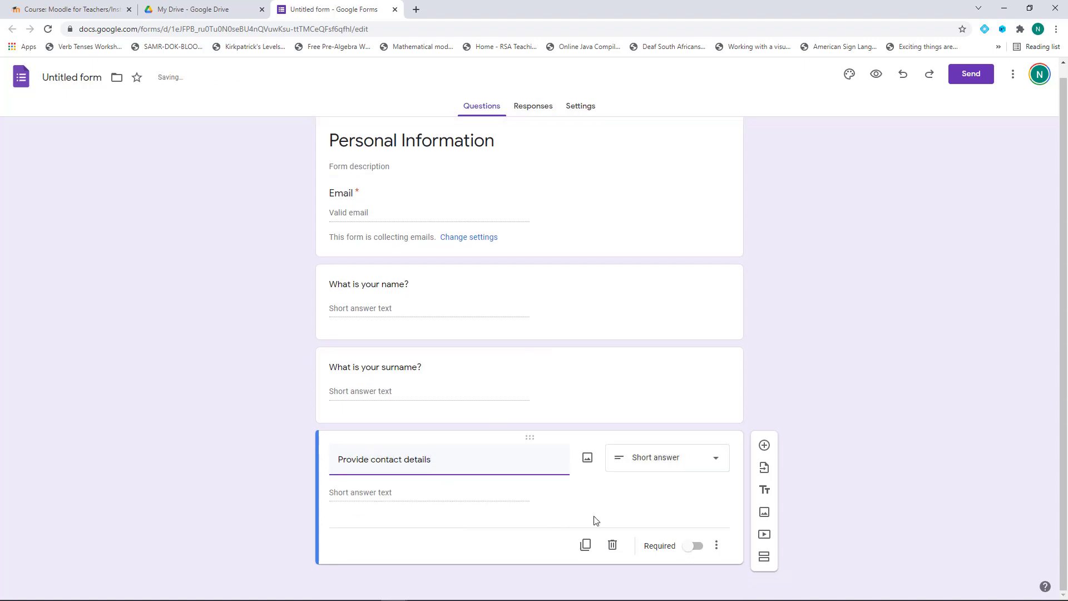
# Mark the contact details, surname and name questions as required
pyautogui.click(694, 546)
pyautogui.click(567, 379)
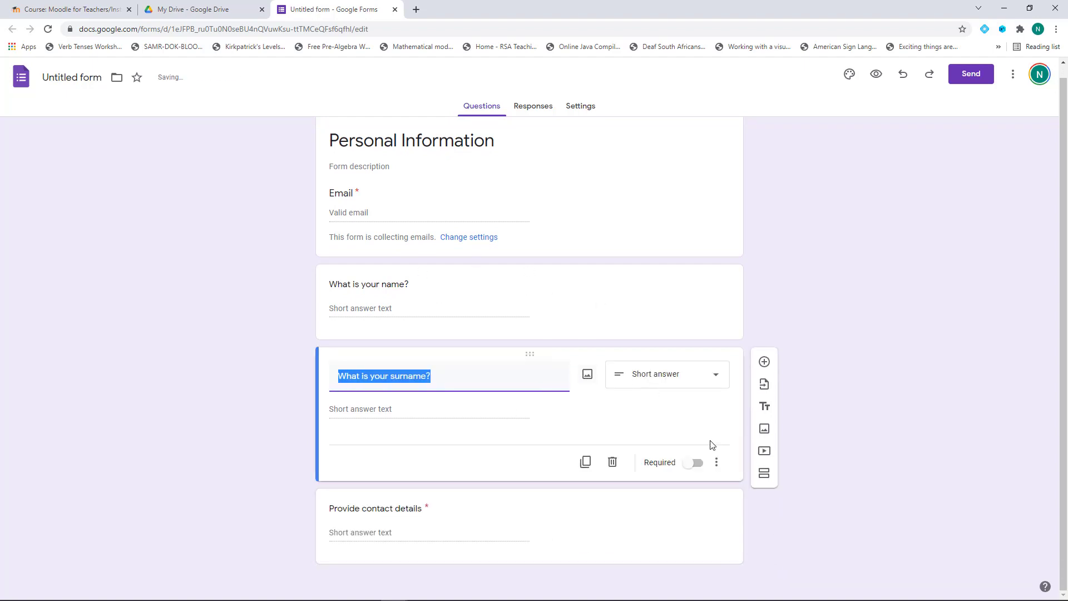
pyautogui.click(700, 465)
pyautogui.click(639, 291)
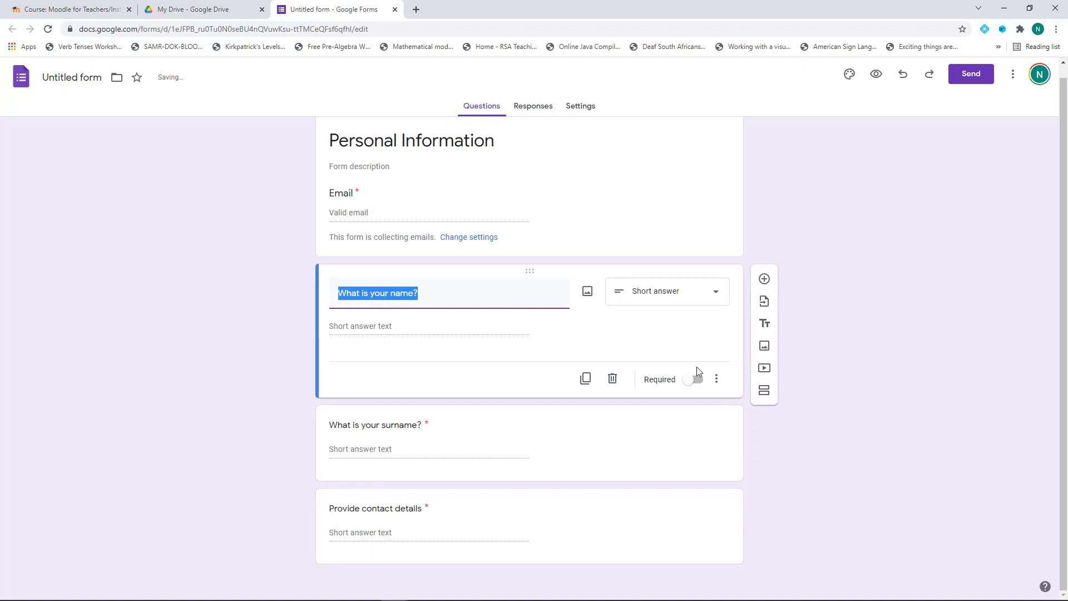
pyautogui.click(699, 383)
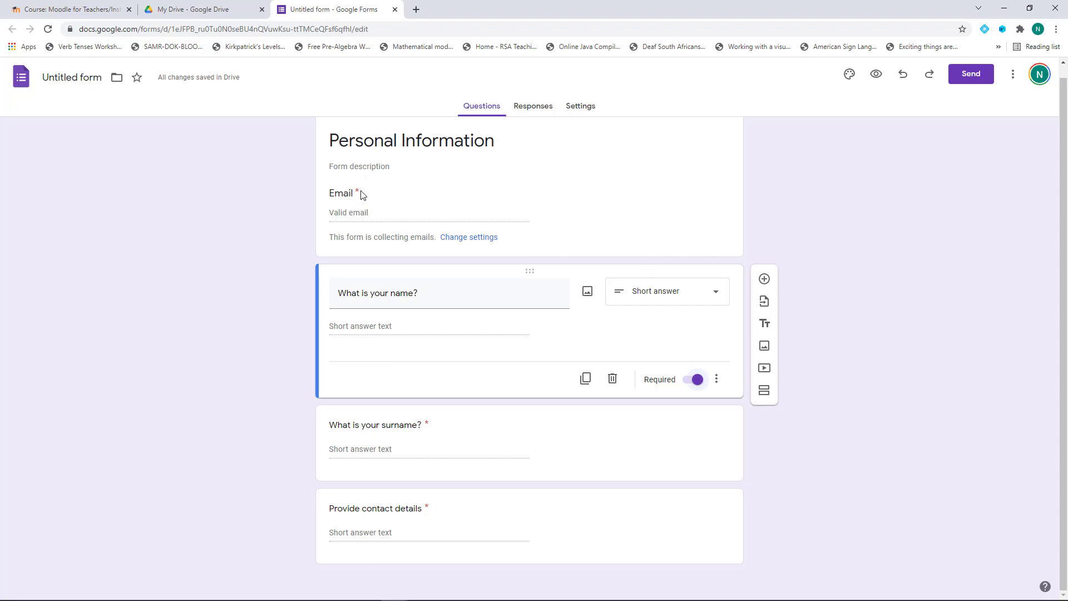
# Copy the form's 640×812 embed HTML code and return to the Moodle tab
pyautogui.scroll(1, 889, 433)
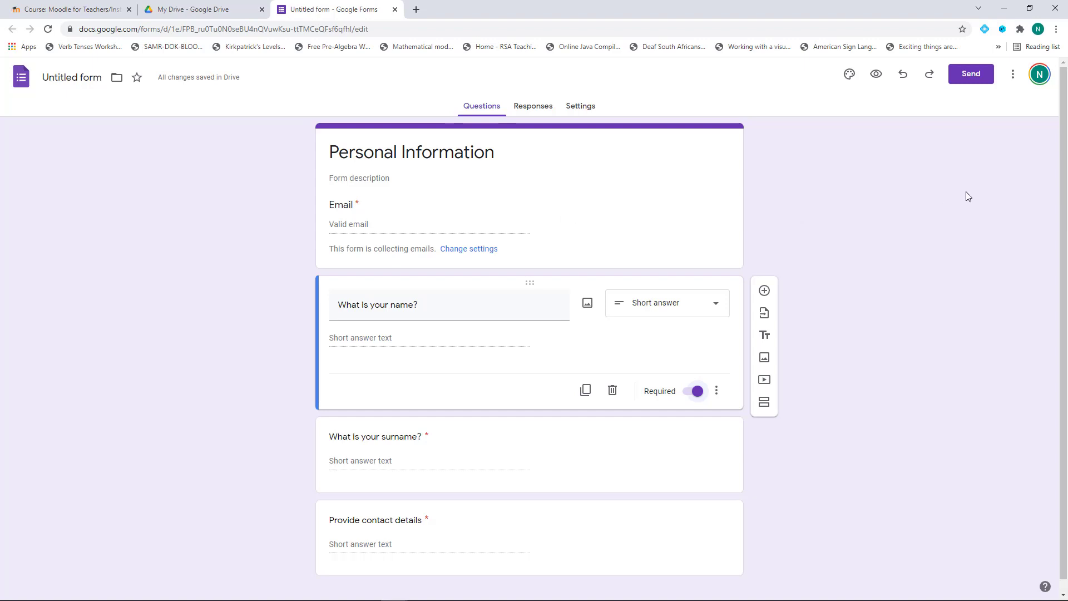
pyautogui.click(965, 77)
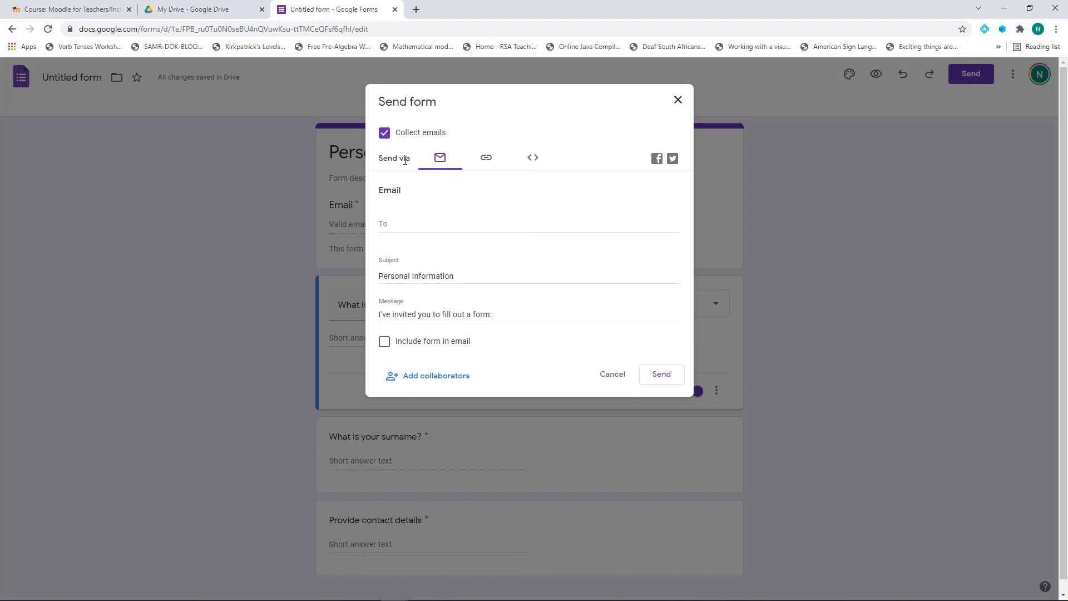
pyautogui.click(534, 162)
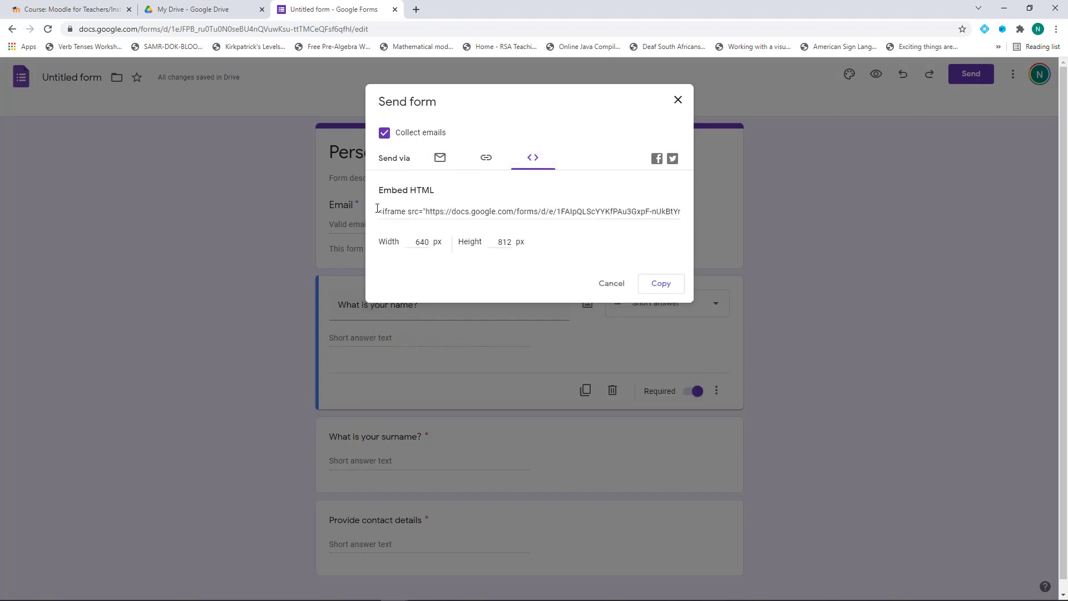
pyautogui.click(670, 287)
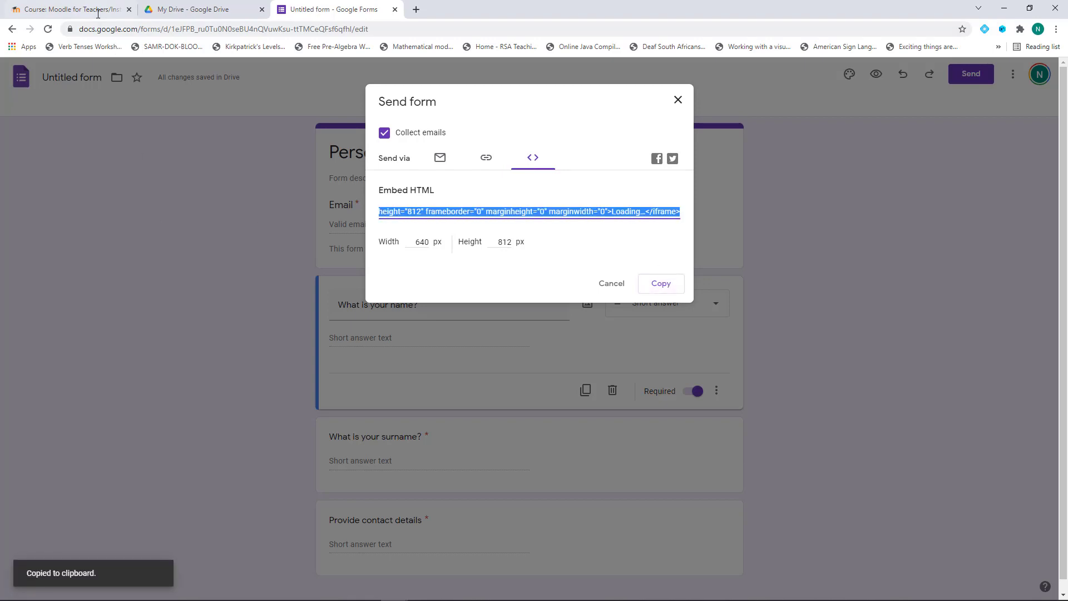
pyautogui.click(98, 14)
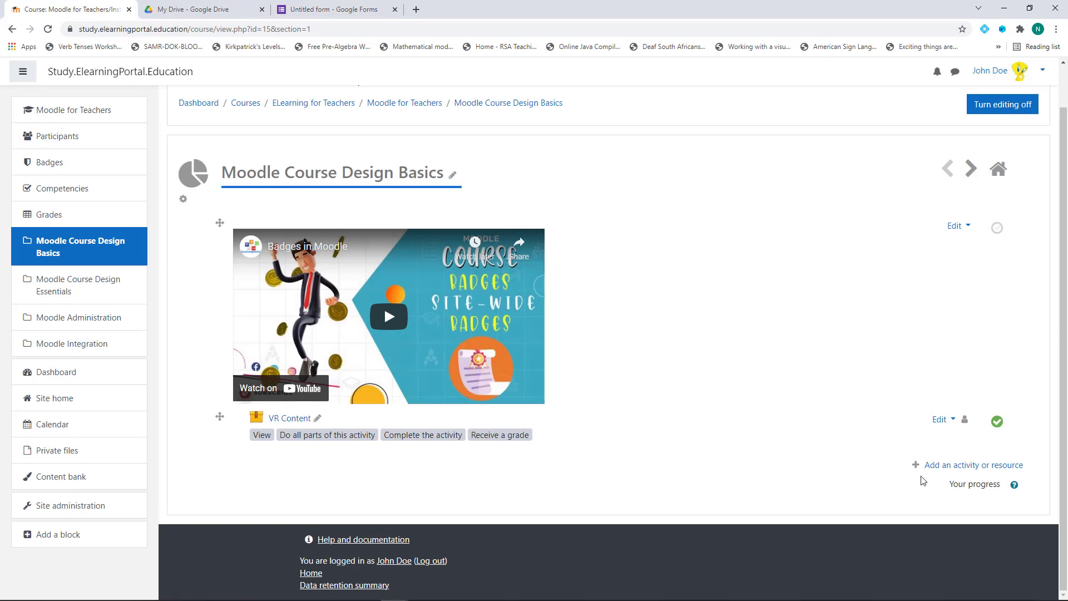
# Start a new Label from the Resources list in the activity chooser
pyautogui.click(937, 471)
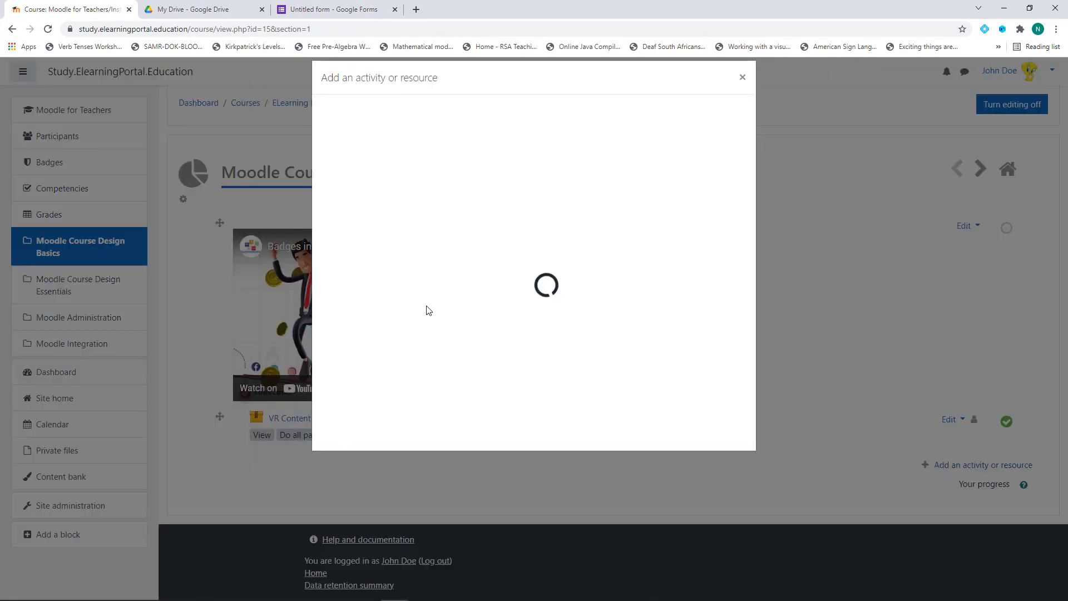
pyautogui.click(424, 144)
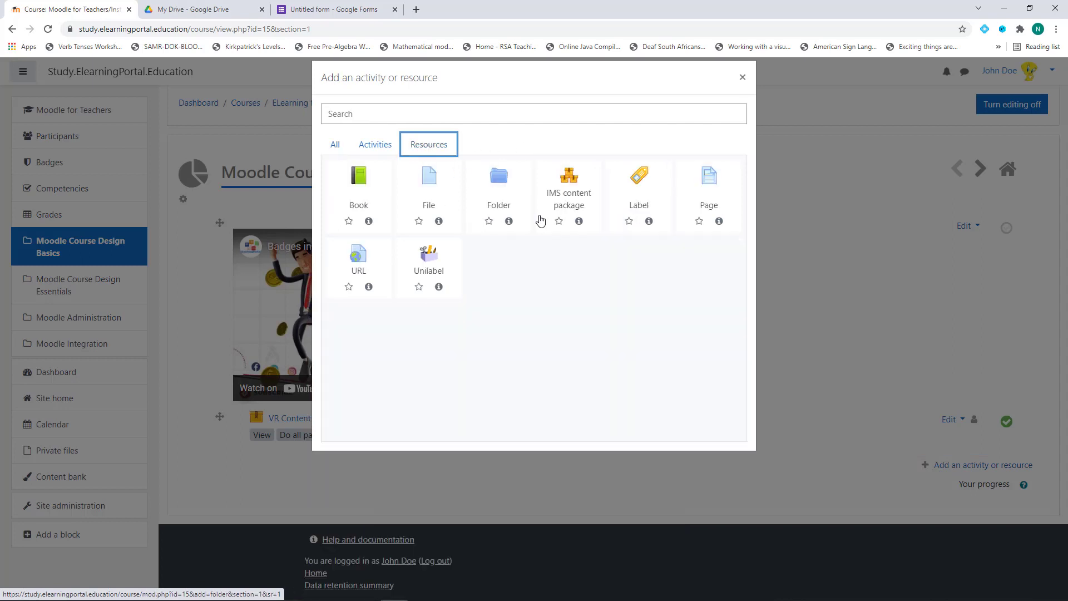
pyautogui.click(637, 211)
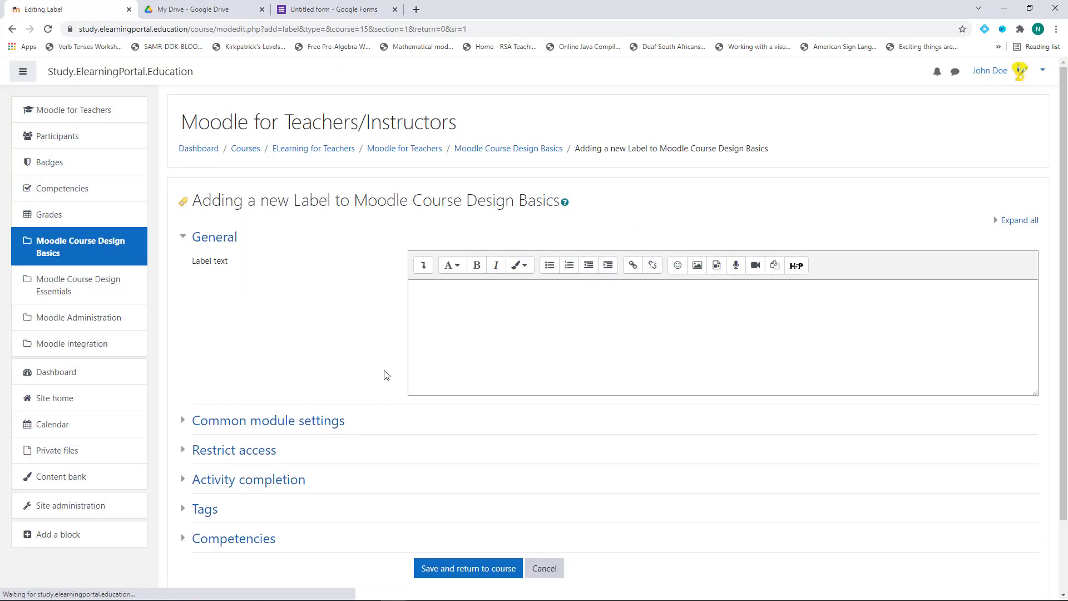
# Replace the label's HTML with the Personal Information Google Form iframe and save it
pyautogui.click(424, 265)
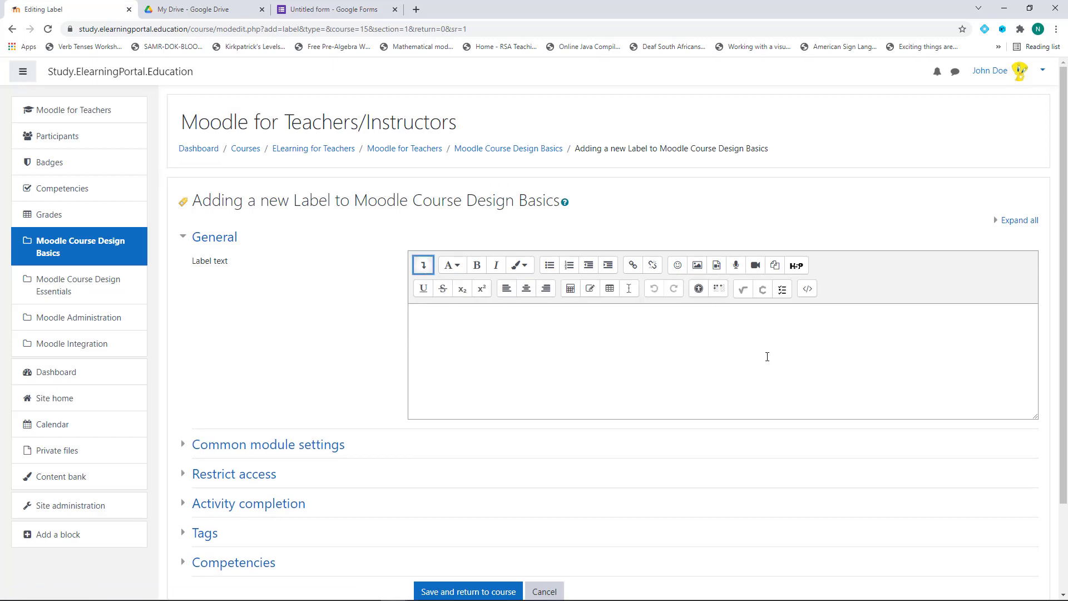
pyautogui.click(807, 288)
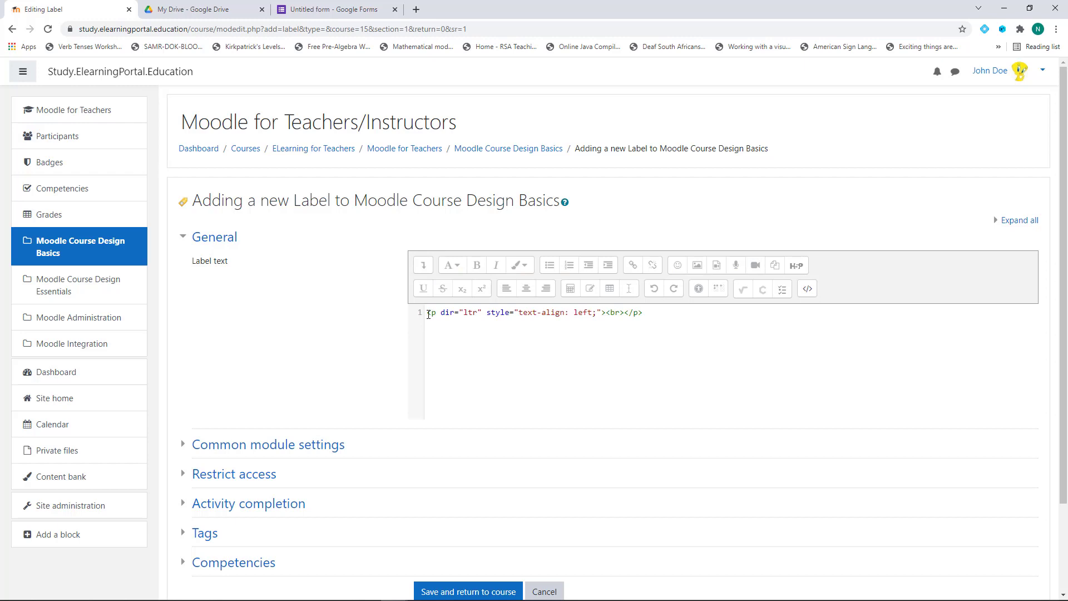
pyautogui.moveTo(429, 314); pyautogui.dragTo(759, 336)
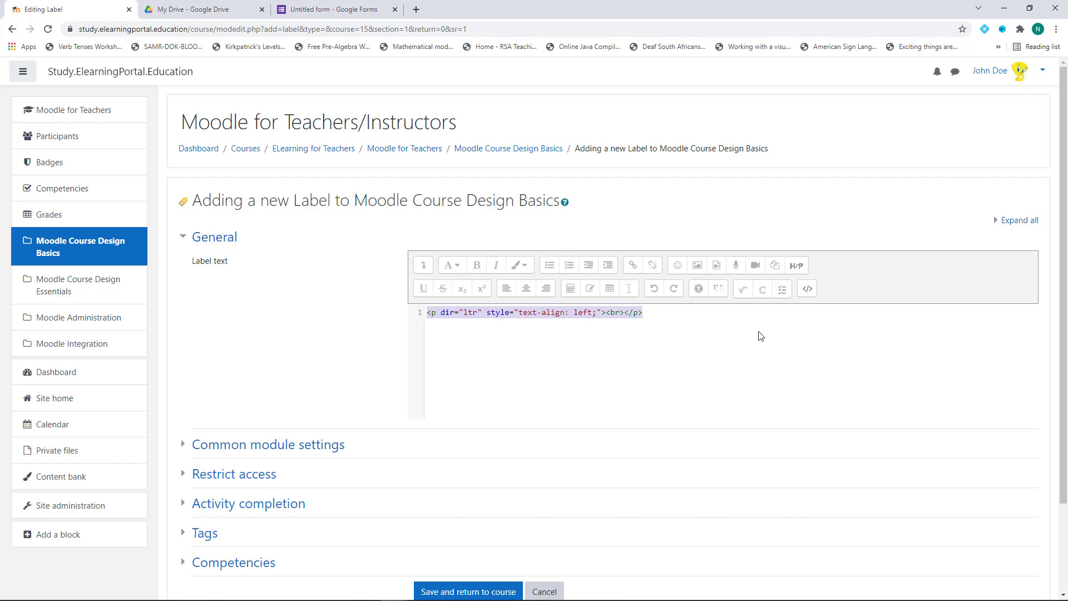
pyautogui.hotkey('ctrl', 'v')
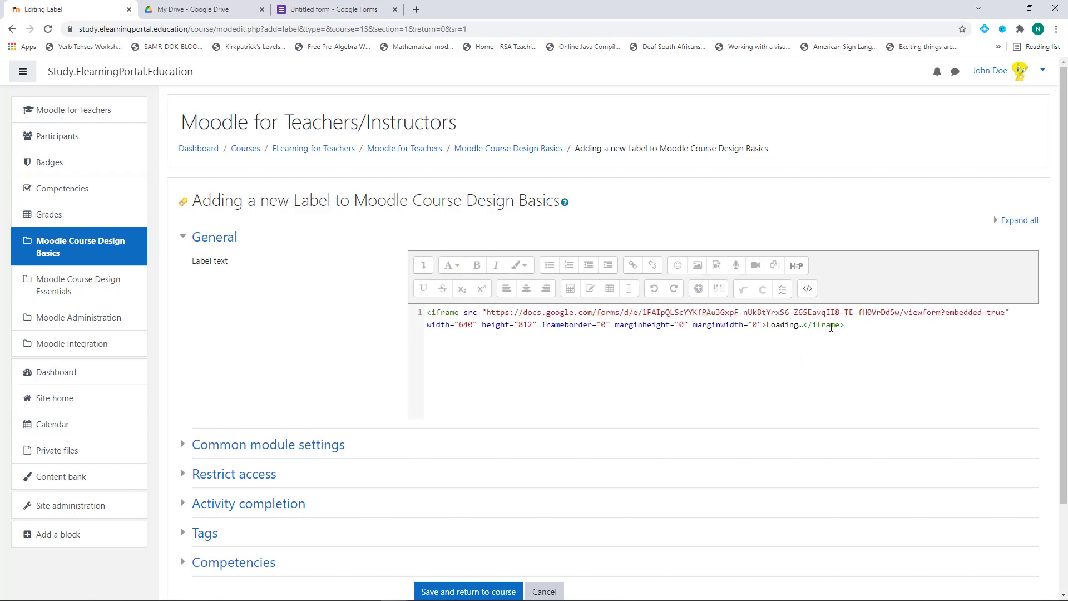
pyautogui.click(808, 290)
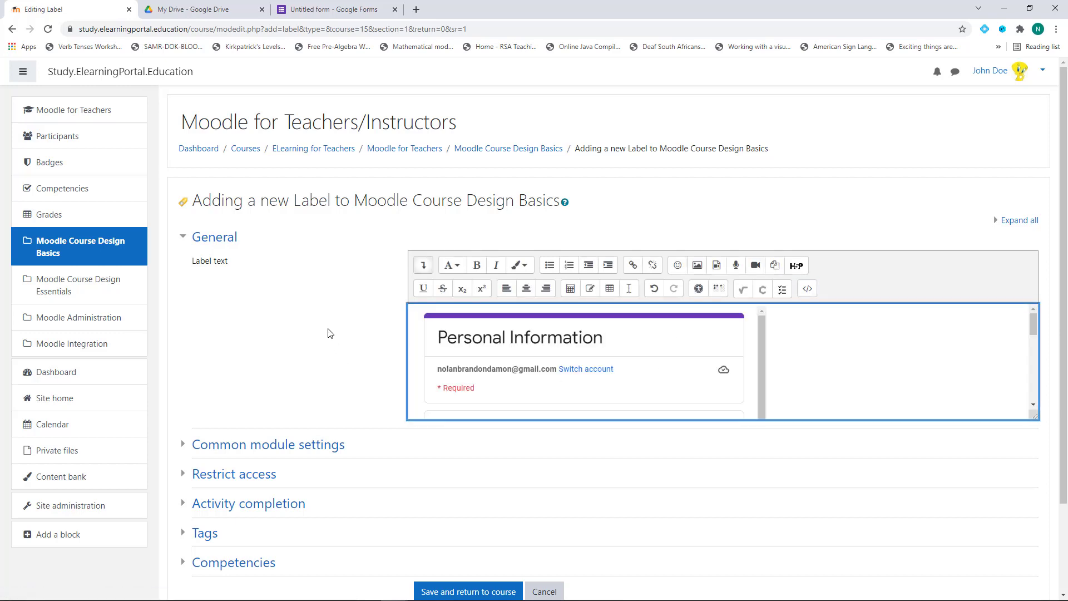
pyautogui.scroll(-1, 328, 333)
pyautogui.scroll(-1, 654, 315)
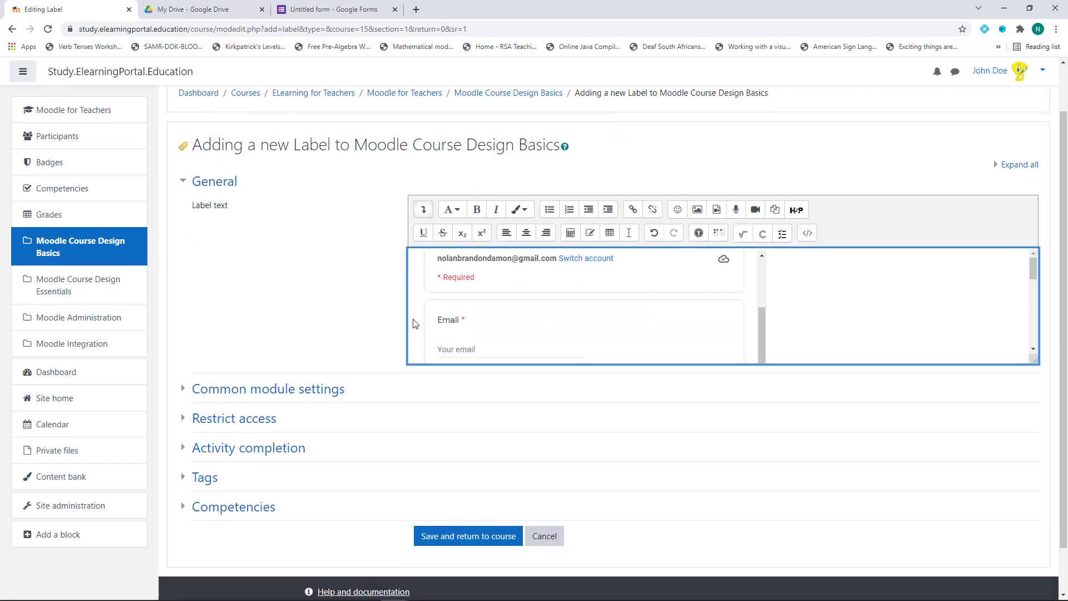
pyautogui.scroll(-1, 362, 317)
pyautogui.click(472, 488)
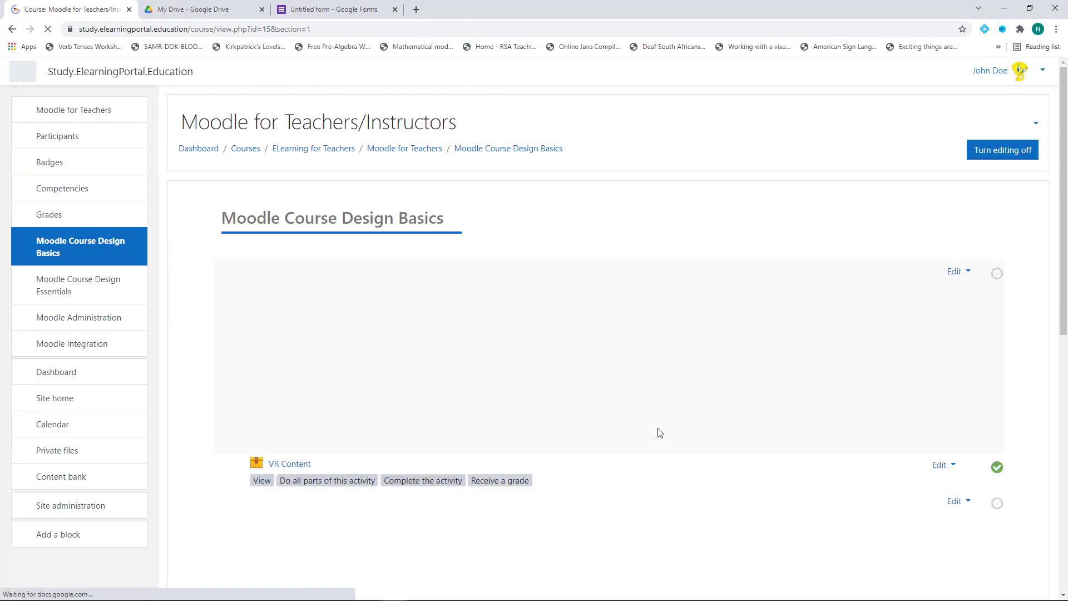
# Delete the Google Form label from Course Design Basics, then bring up the activity chooser
pyautogui.scroll(-6, 634, 424)
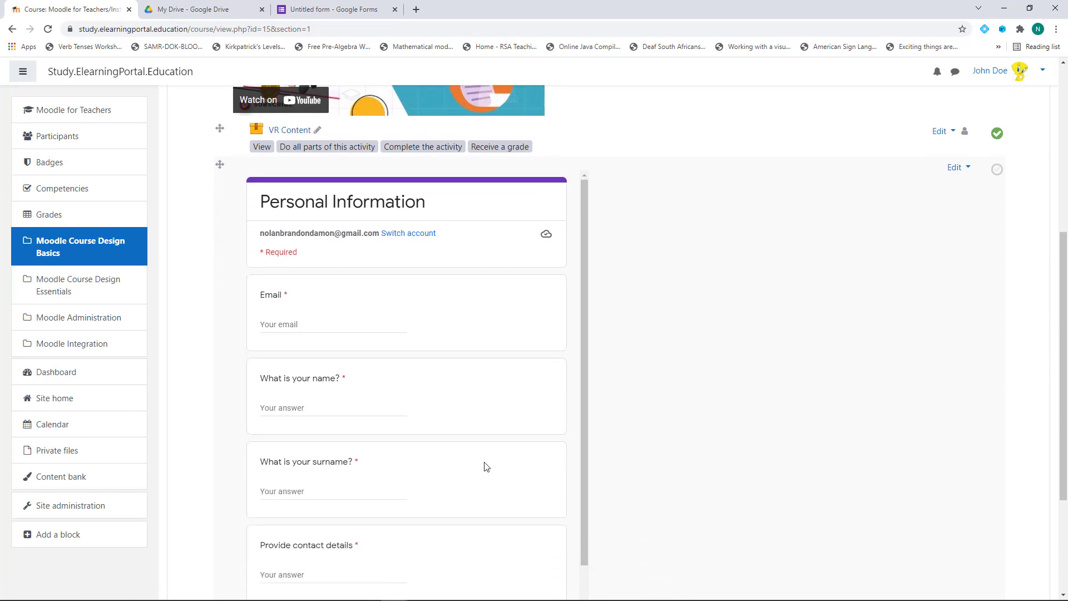
pyautogui.scroll(-4, 464, 451)
pyautogui.scroll(1, 396, 331)
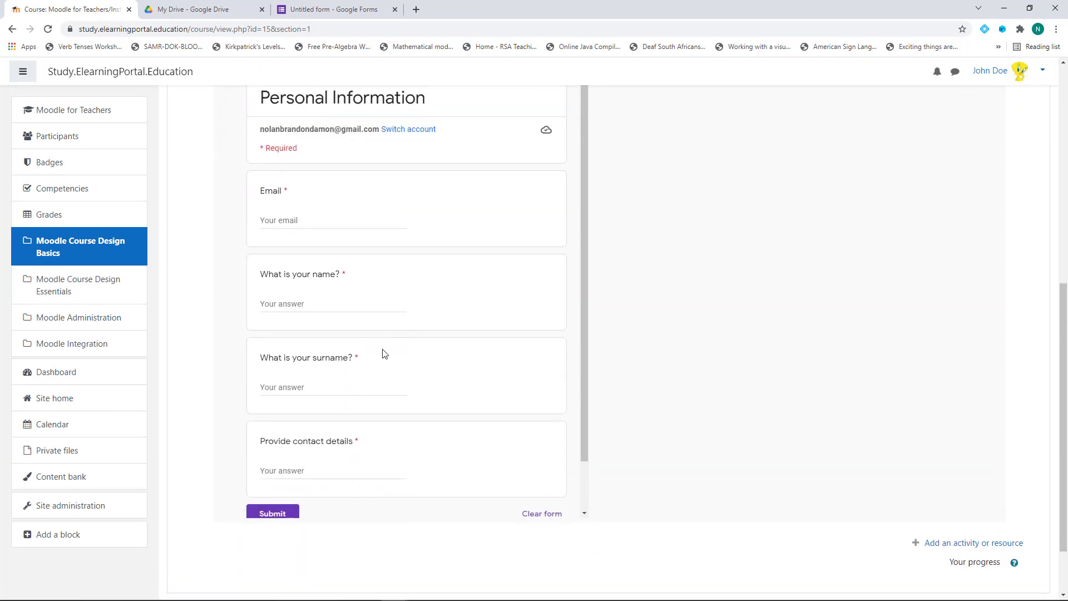
pyautogui.scroll(4, 417, 356)
pyautogui.scroll(-1, 440, 434)
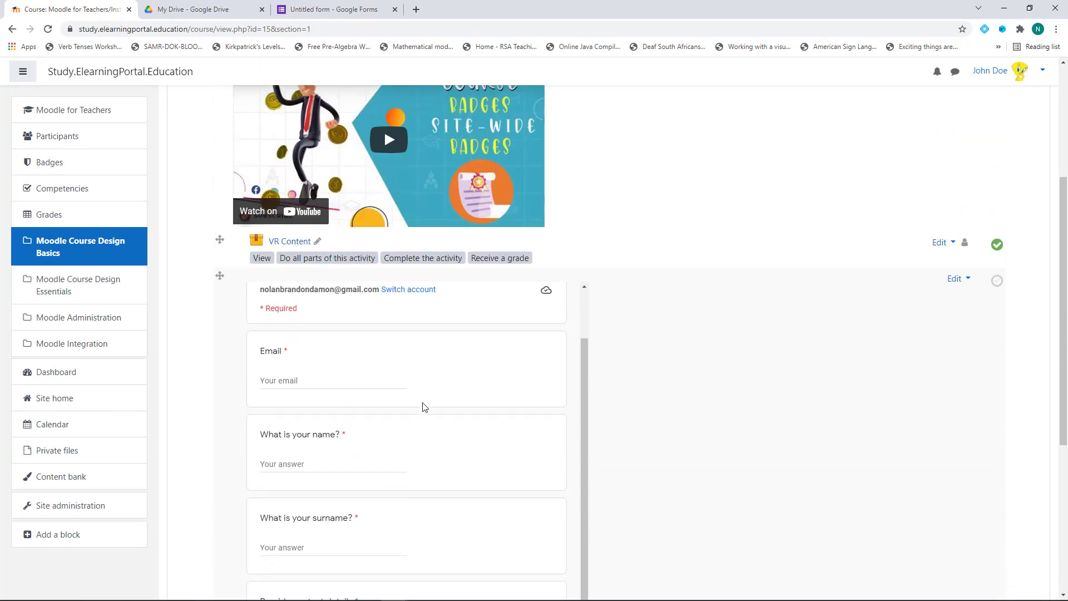
pyautogui.scroll(-3, 469, 438)
pyautogui.scroll(-2, 409, 375)
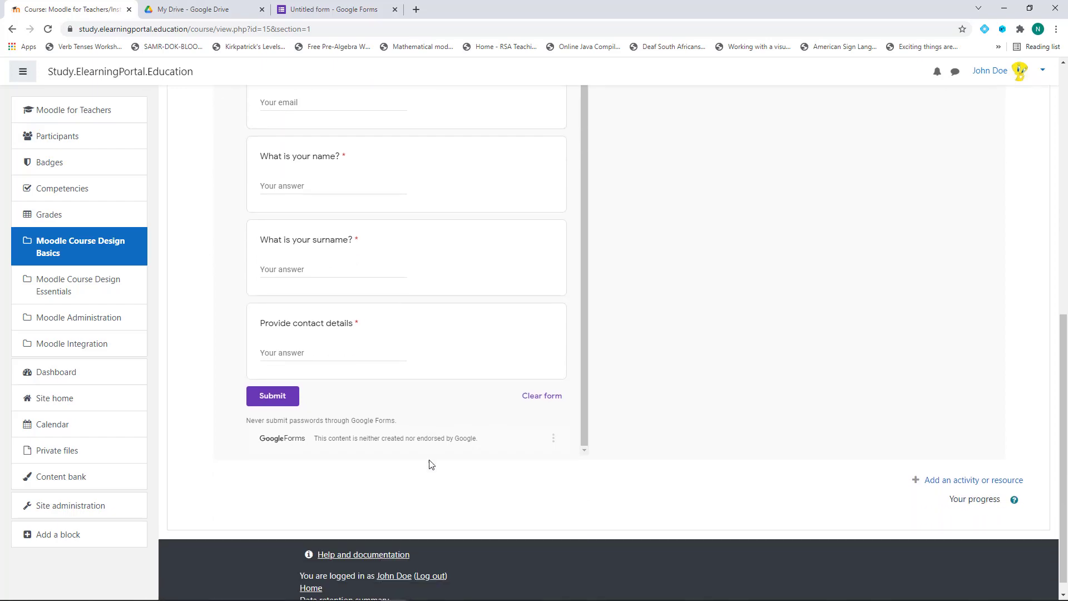
pyautogui.scroll(8, 431, 460)
pyautogui.click(961, 446)
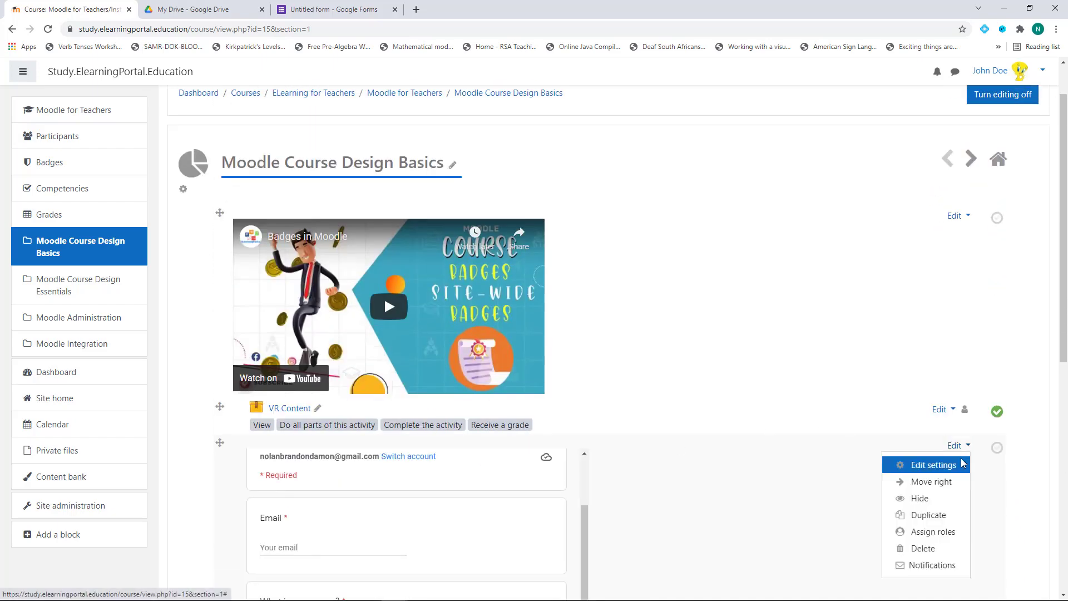
pyautogui.click(924, 550)
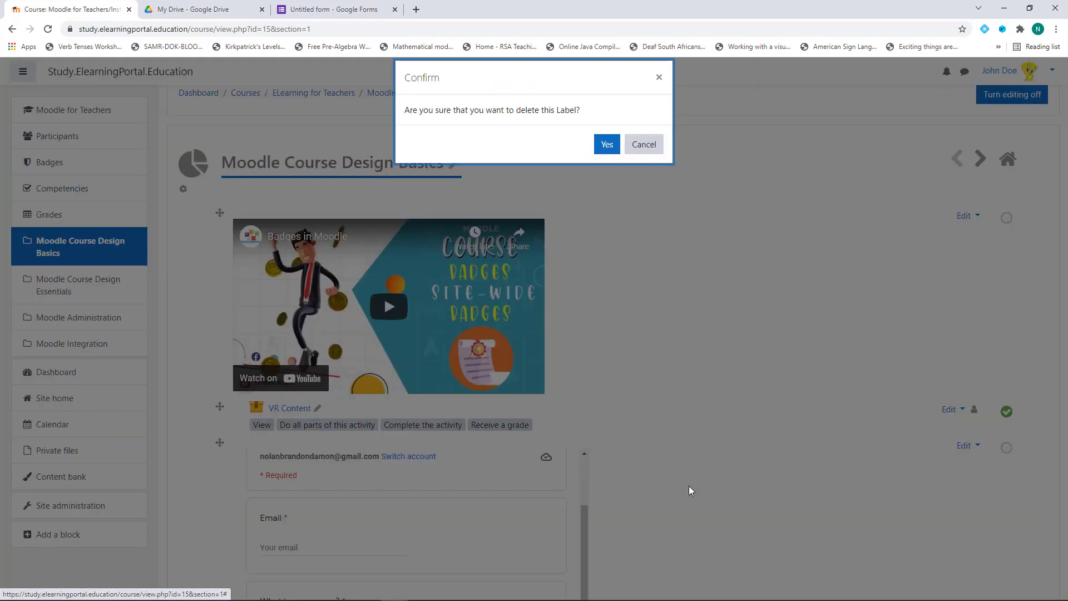
pyautogui.click(606, 144)
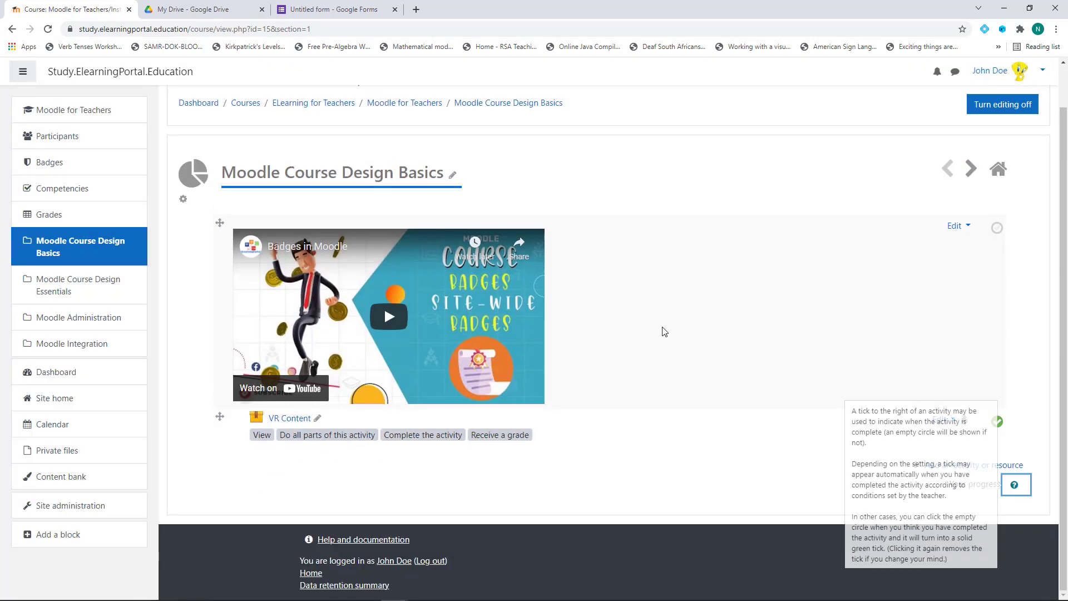
pyautogui.click(762, 487)
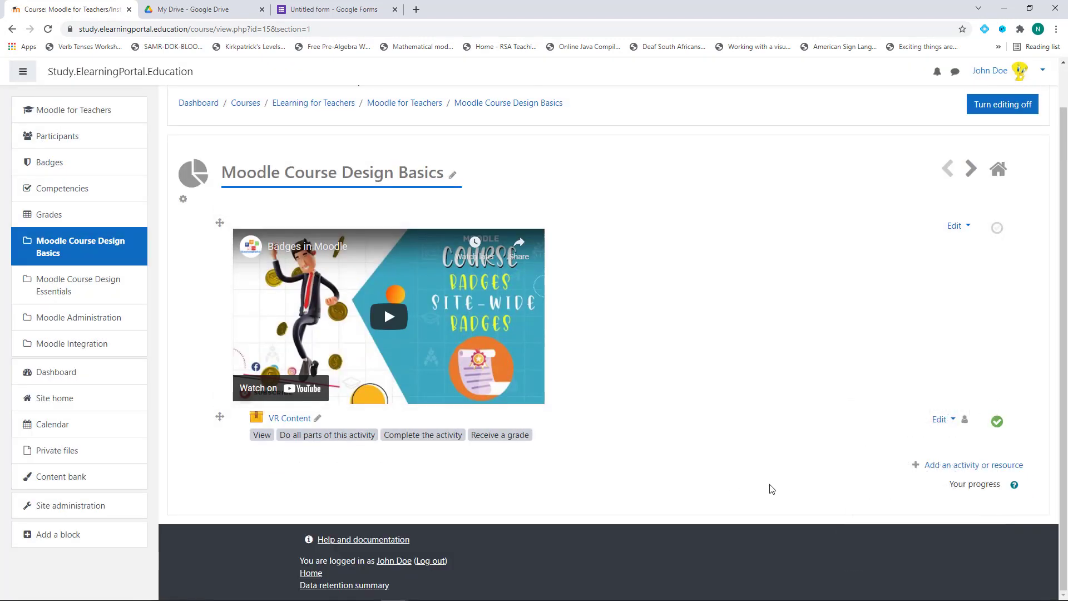
pyautogui.click(936, 470)
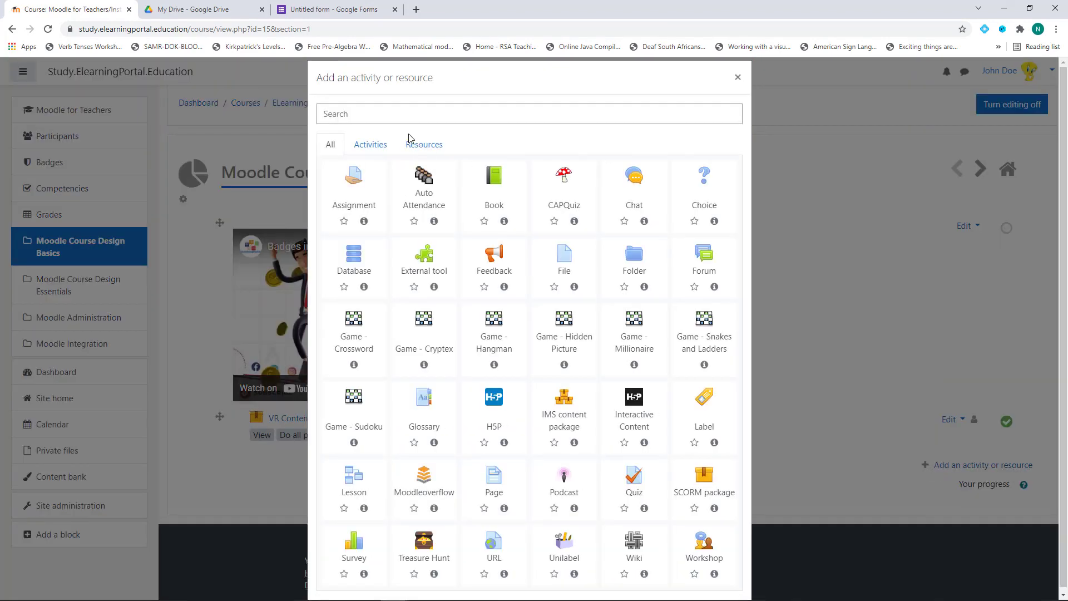
# Filter the chooser to Resources and choose Page
pyautogui.click(436, 145)
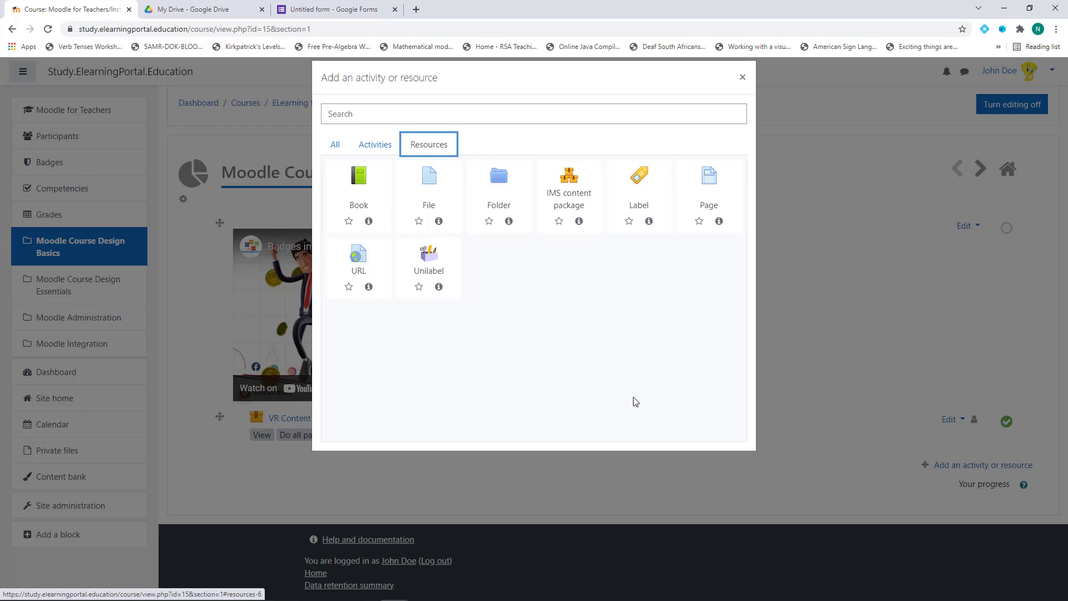
pyautogui.click(711, 214)
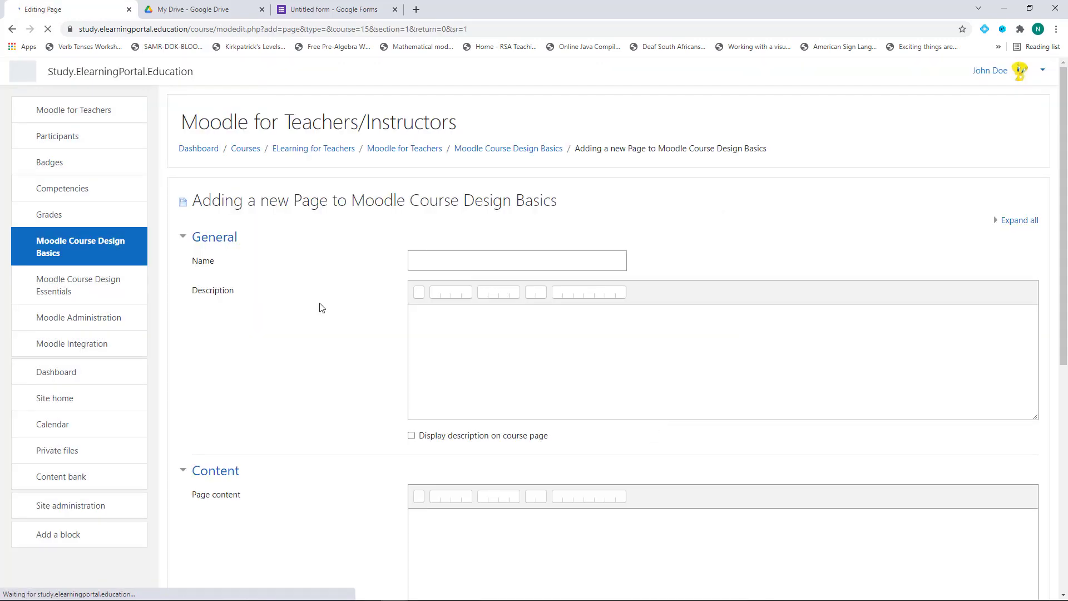
# Name the page 'Complete the form' and paste the Google Form iframe into its HTML source
pyautogui.click(459, 264)
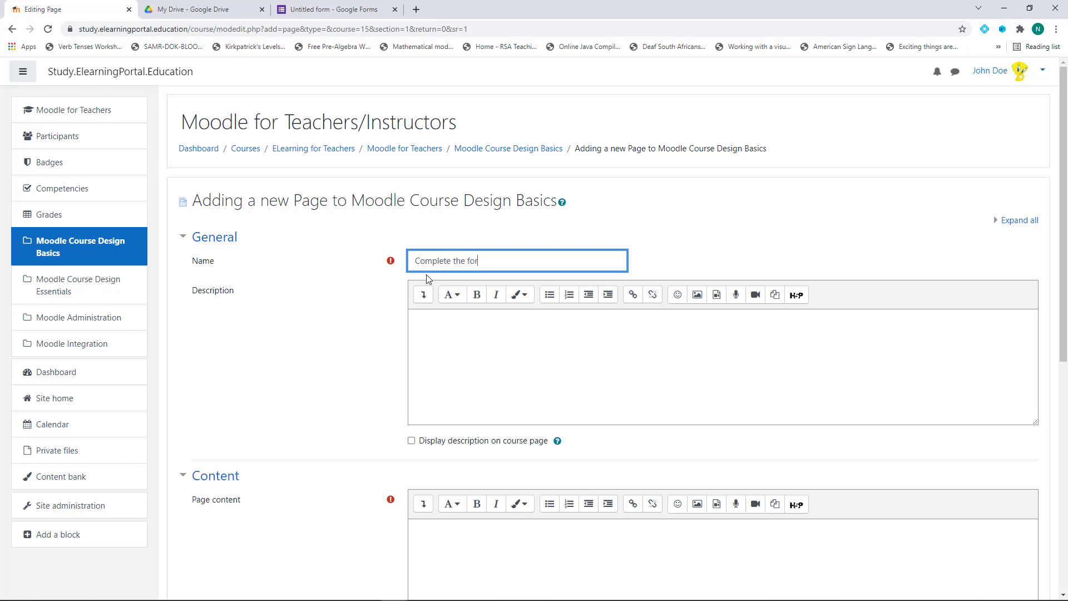
pyautogui.scroll(-5, 398, 304)
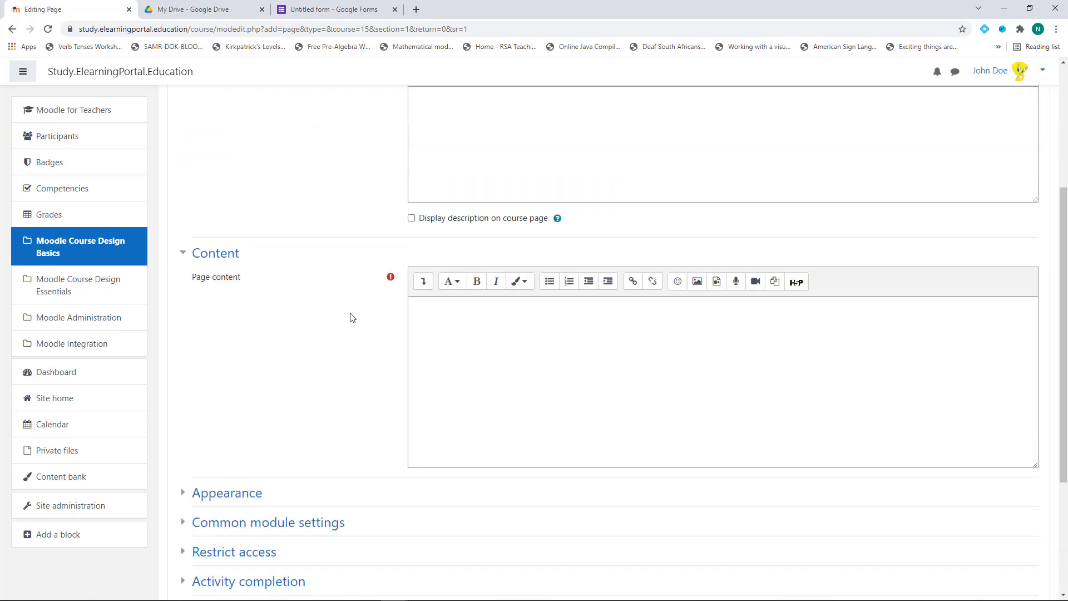
pyautogui.click(462, 272)
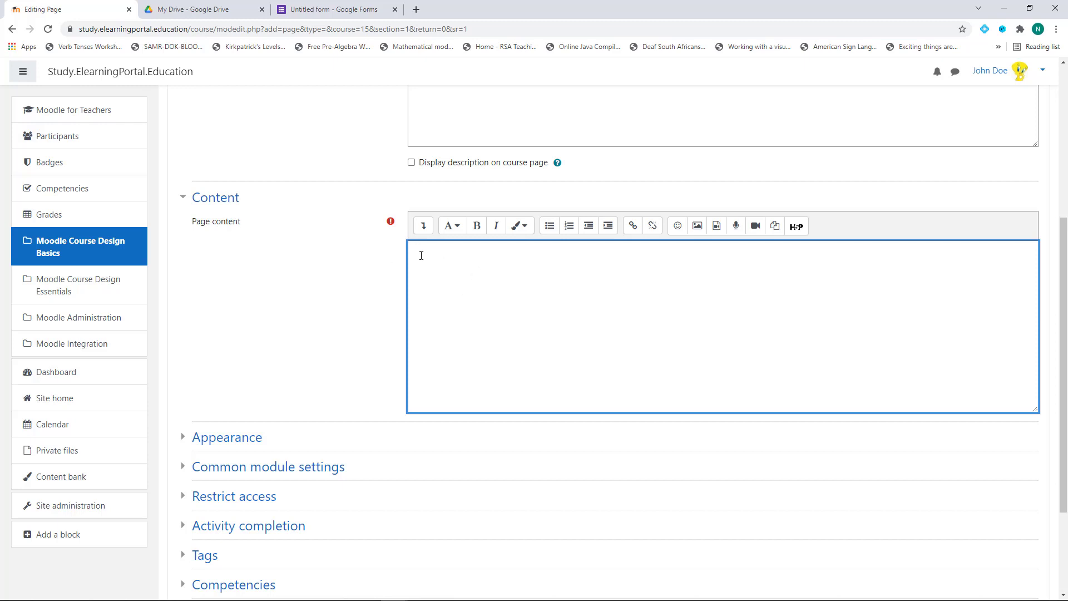
pyautogui.click(424, 226)
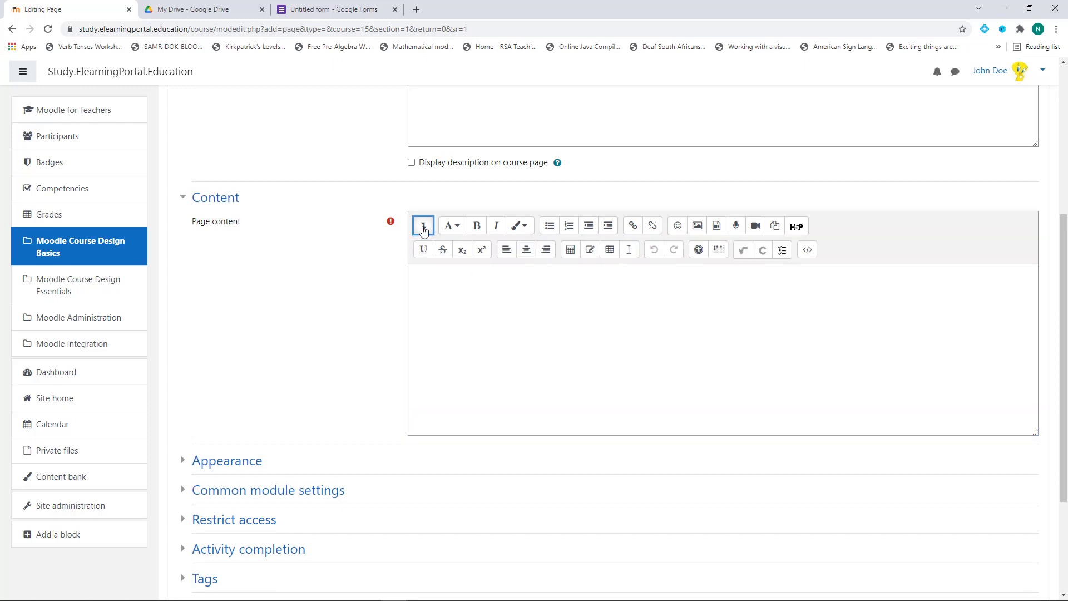
pyautogui.click(808, 251)
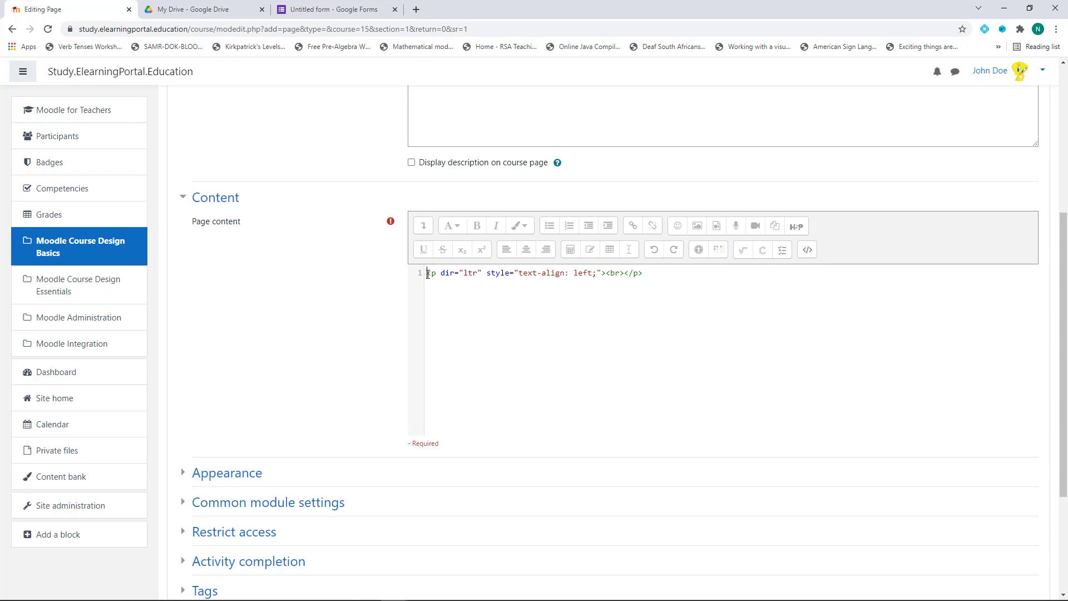
pyautogui.moveTo(427, 273); pyautogui.dragTo(680, 274)
pyautogui.write('<iframe src="https://docs.google.com/forms/d/e/1FAIpQLScYYKfPAu3GxpF-nUkBtYrxS6-Z6SEavqII8-TE-fH0VrDd5w/viewform?embedded=true" width="640" height="812" frameborder="0" marginheight="0" marginwidth="0">Loading…</iframe>')
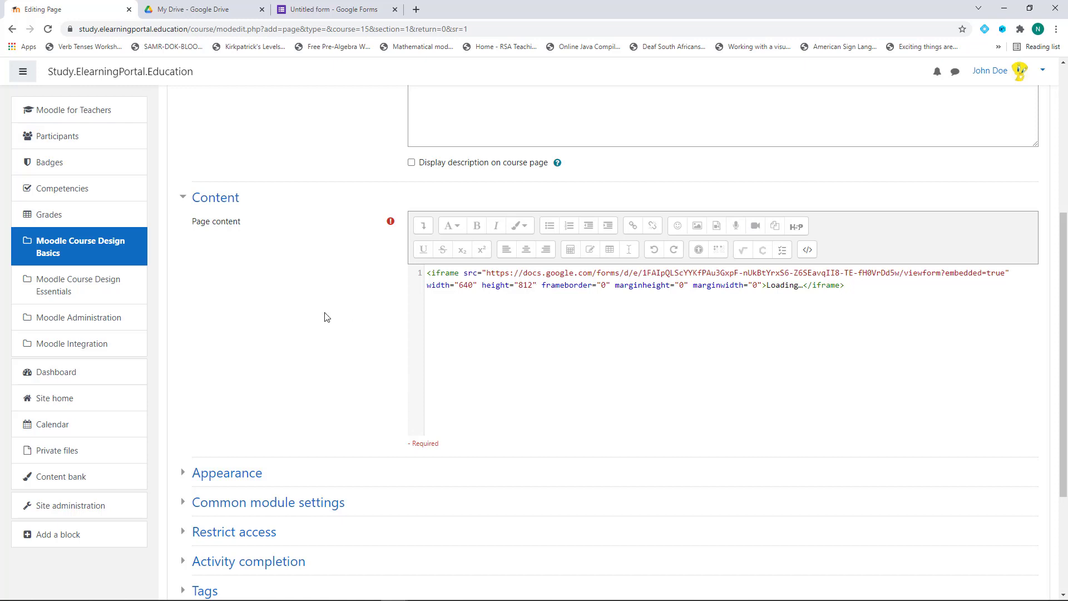
pyautogui.scroll(-3, 328, 316)
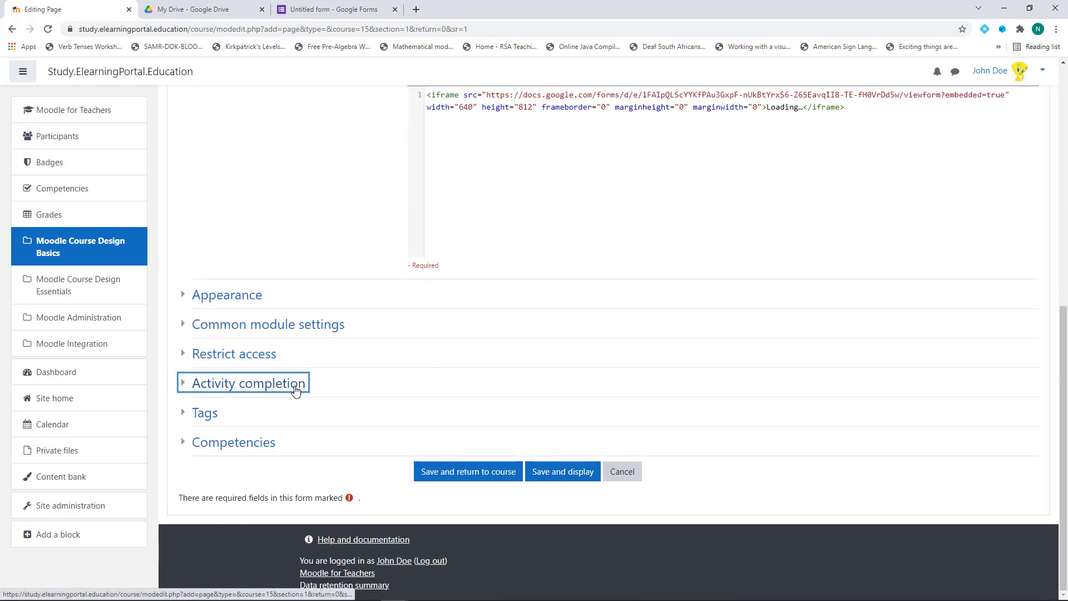
# Set completion tracking to 'Show activity as complete when conditions are met' and save the page
pyautogui.click(300, 384)
pyautogui.scroll(-1, 300, 384)
pyautogui.click(503, 347)
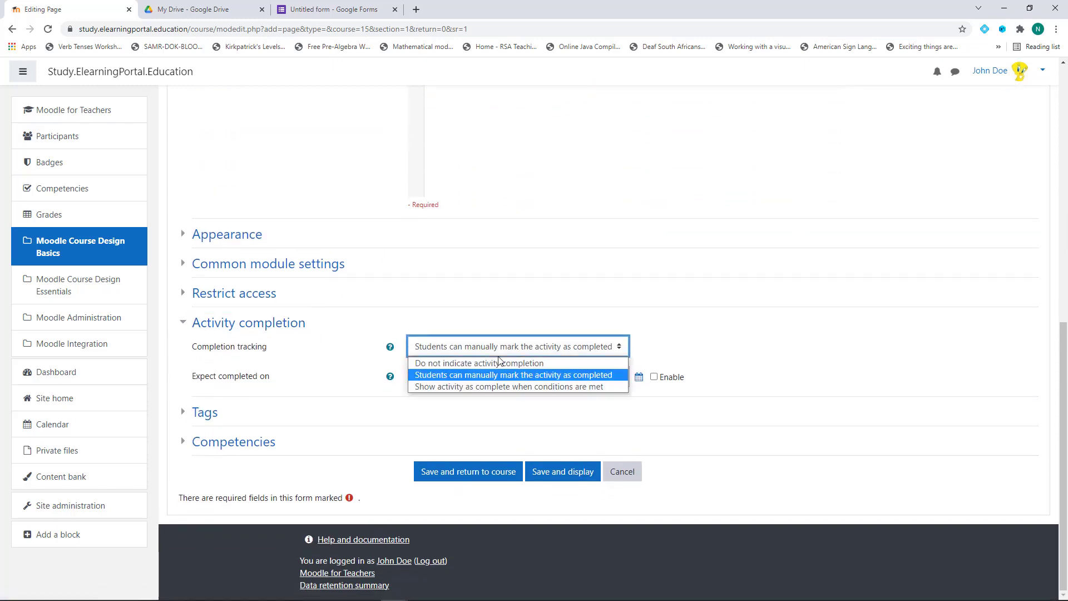
pyautogui.click(443, 386)
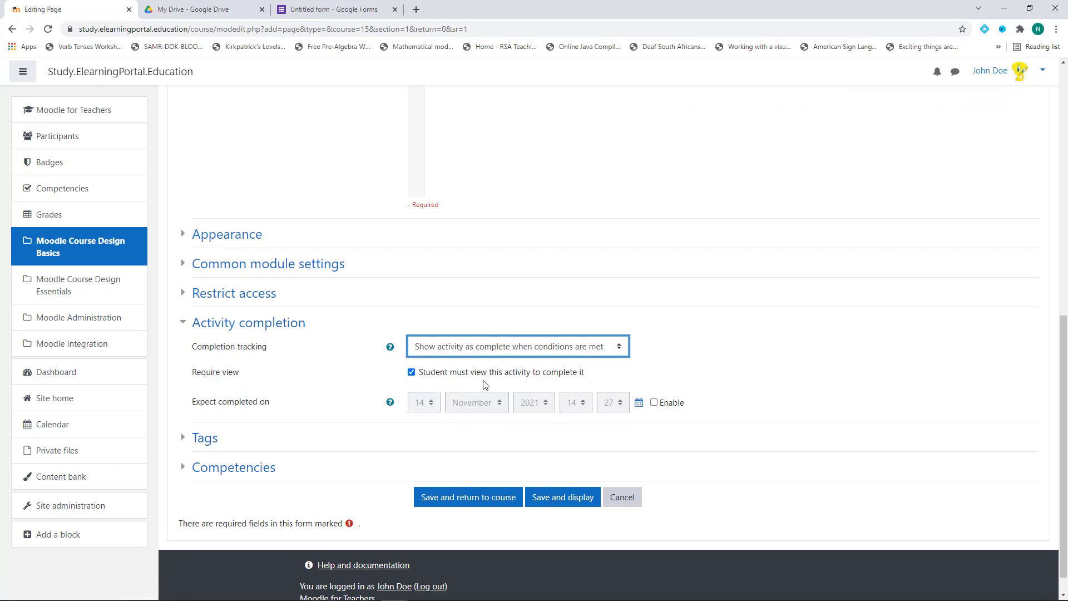
pyautogui.scroll(-1, 318, 384)
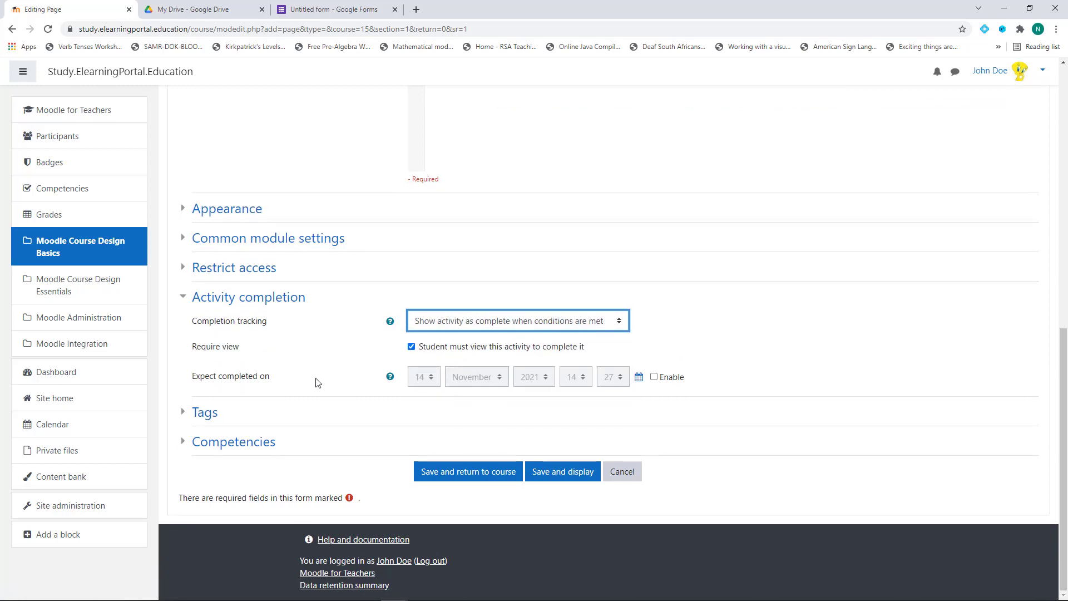
pyautogui.click(478, 474)
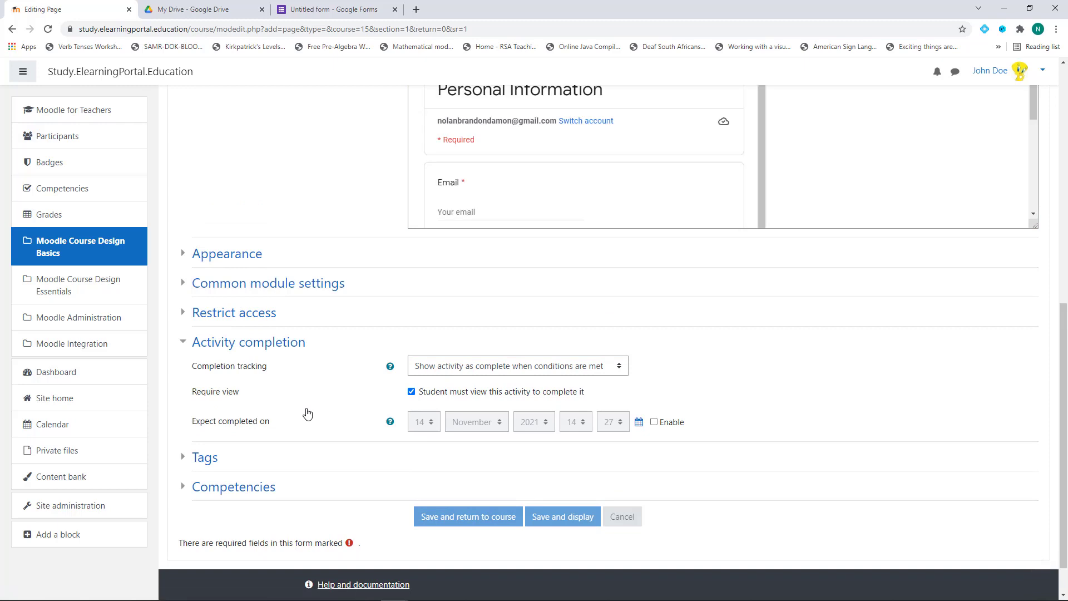
pyautogui.scroll(-1, 640, 354)
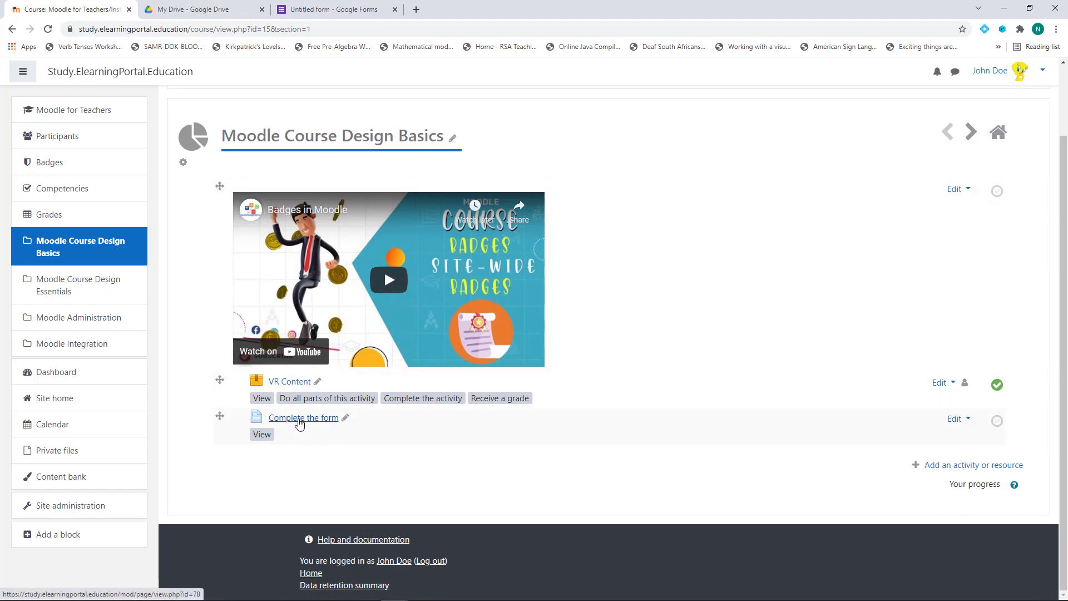
# Open the Complete the form page and select the embedded form's Email field
pyautogui.click(300, 418)
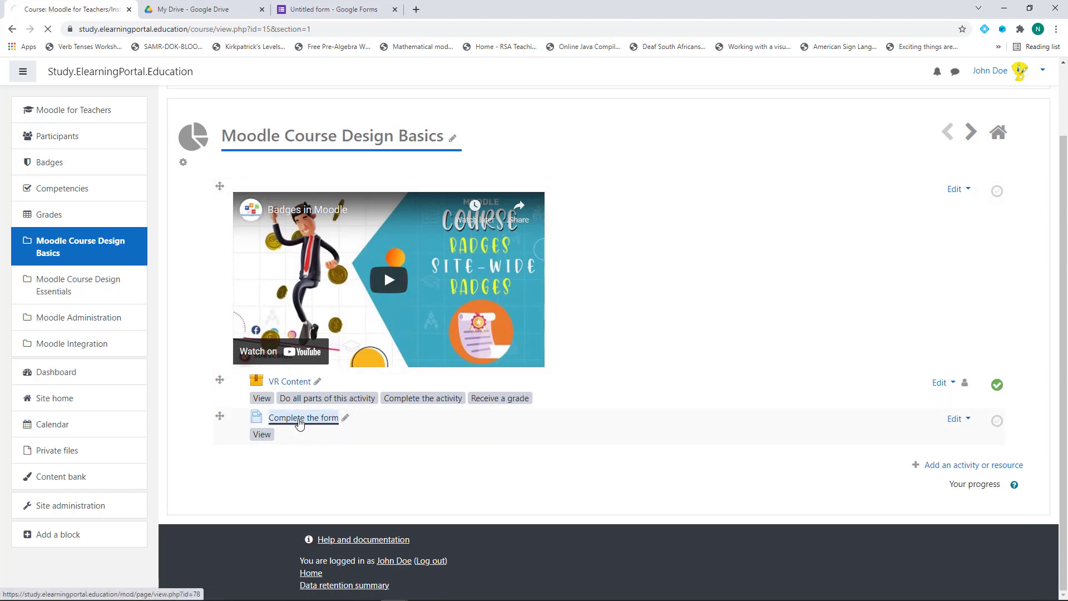
pyautogui.scroll(-4, 670, 372)
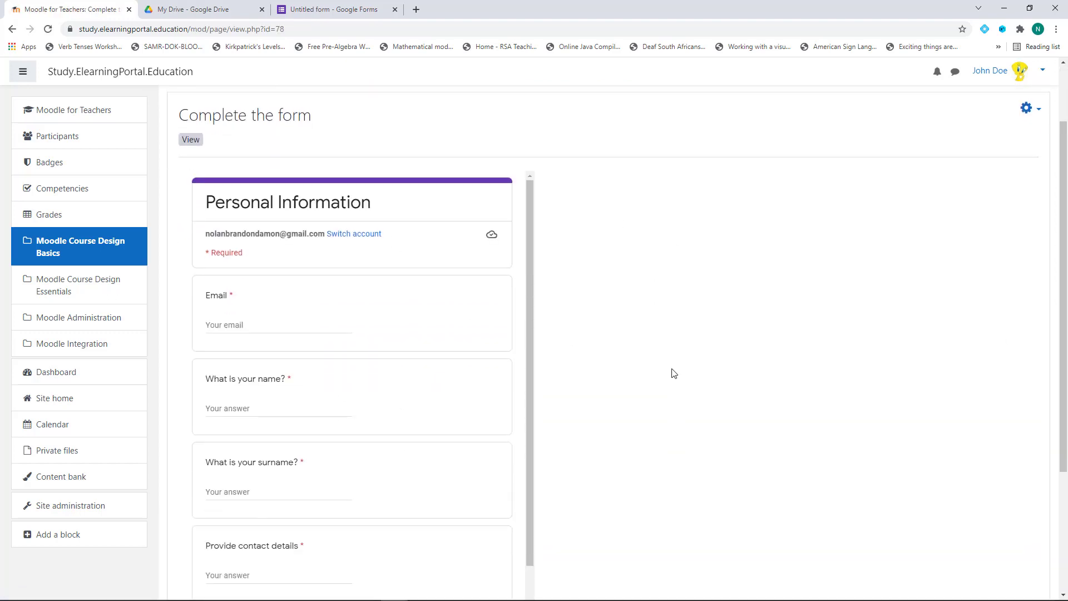
pyautogui.scroll(1, 353, 315)
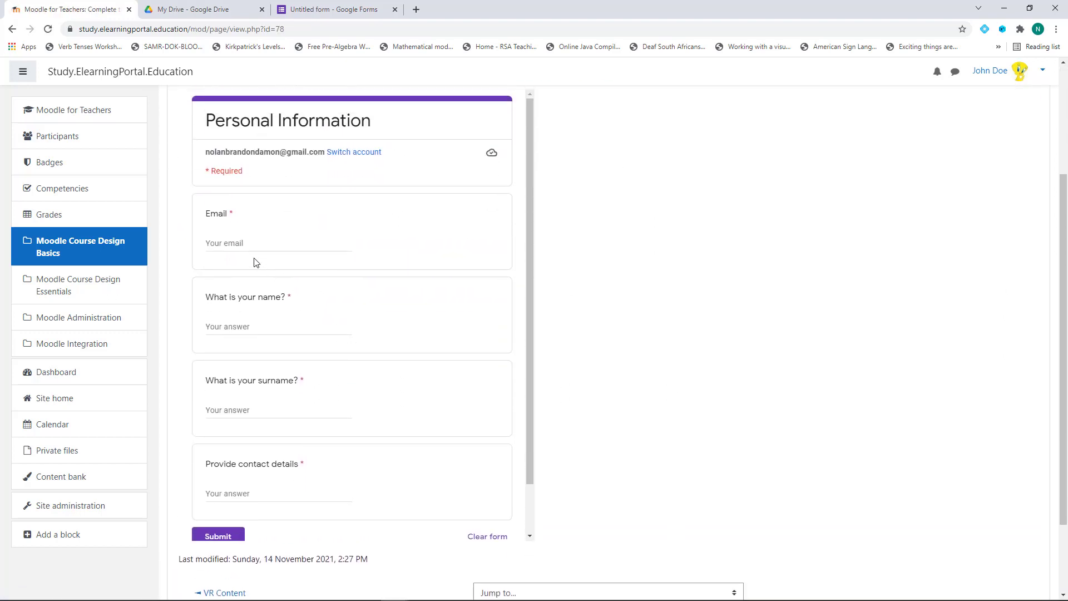
pyautogui.click(246, 244)
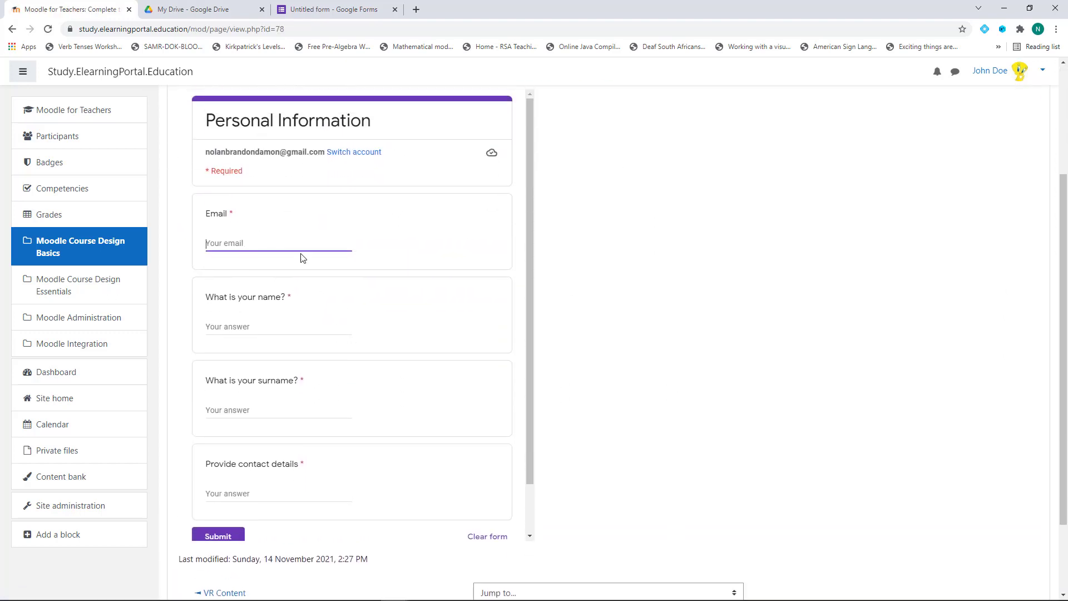
pyautogui.click(244, 332)
pyautogui.scroll(-2, 308, 398)
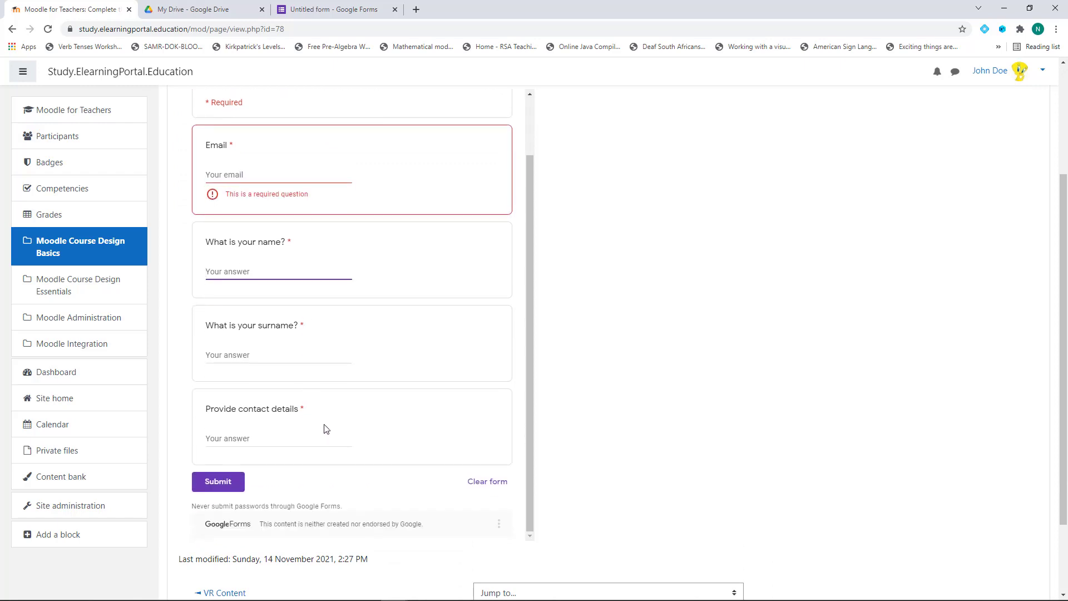
pyautogui.scroll(2, 330, 428)
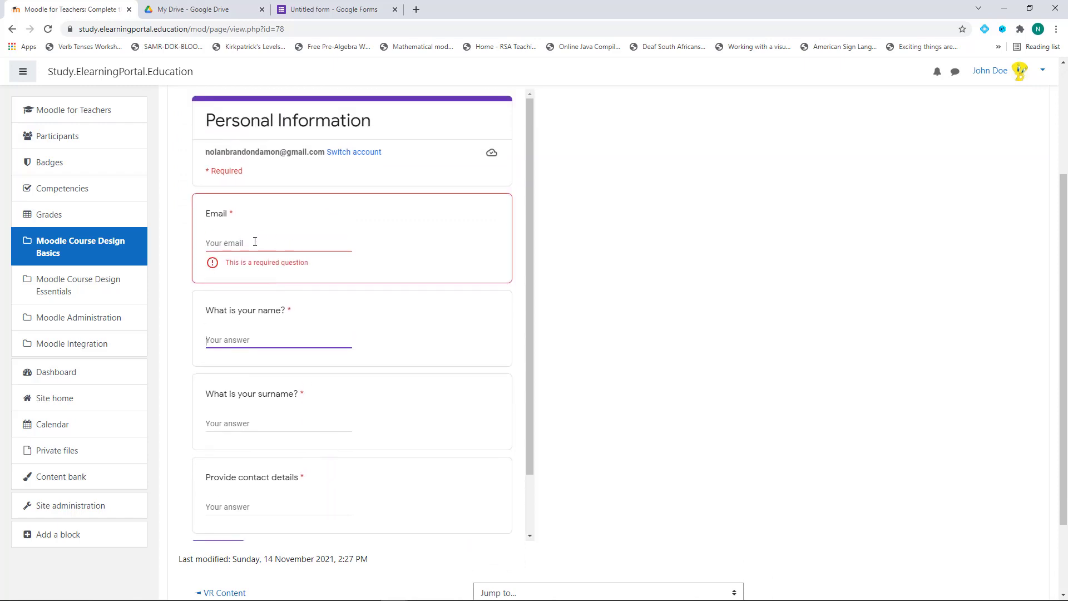
pyautogui.click(247, 244)
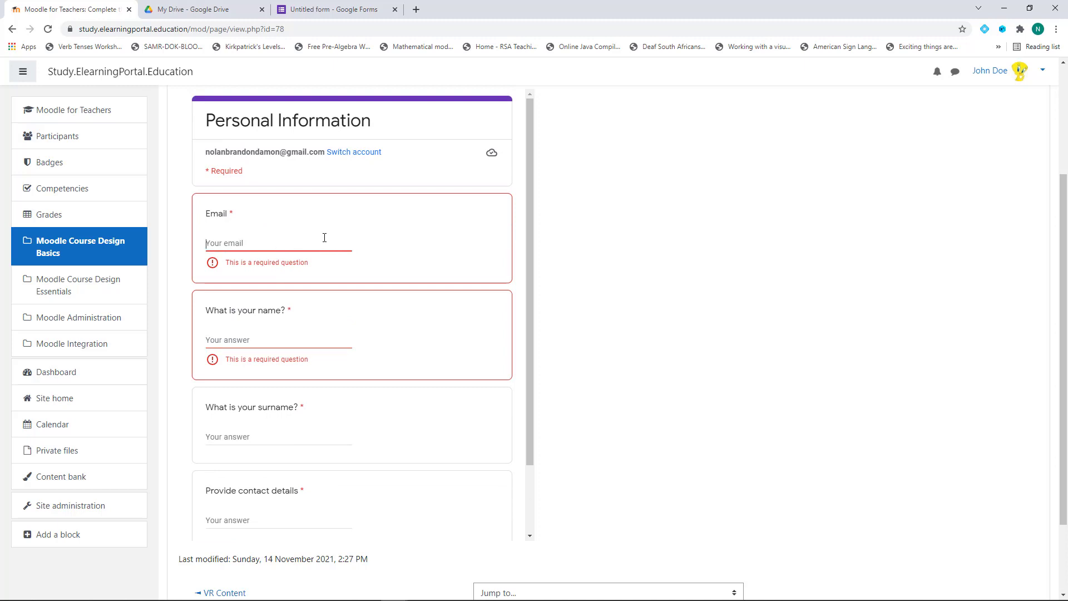
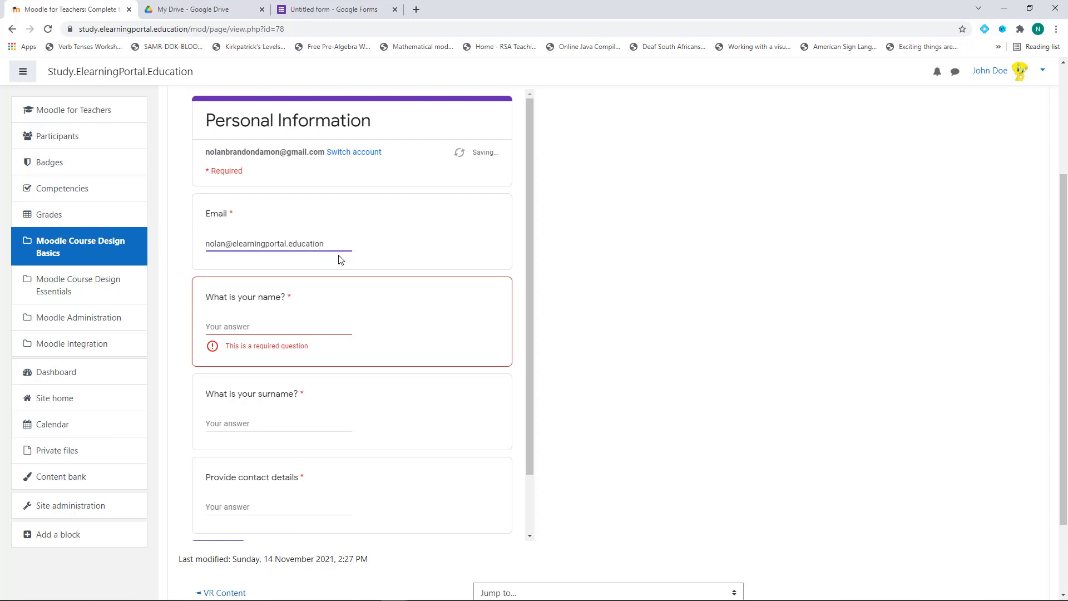
# Enter an e-mail address, name, surname and contact details, then submit the form
pyautogui.click(263, 325)
pyautogui.write('John')
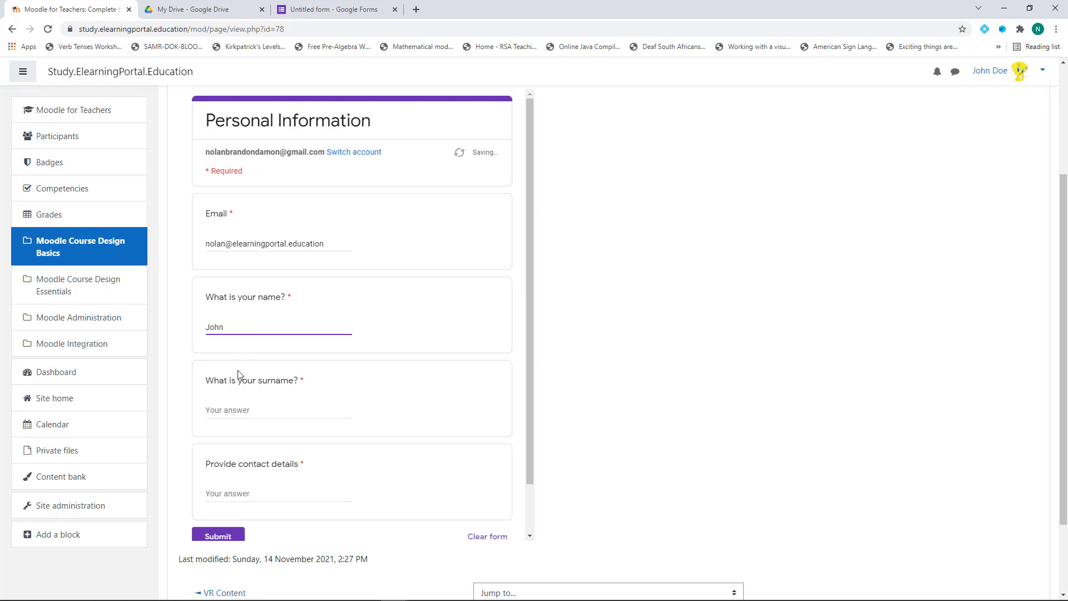
pyautogui.click(230, 409)
pyautogui.write('Doe')
pyautogui.scroll(-1, 275, 434)
pyautogui.click(261, 437)
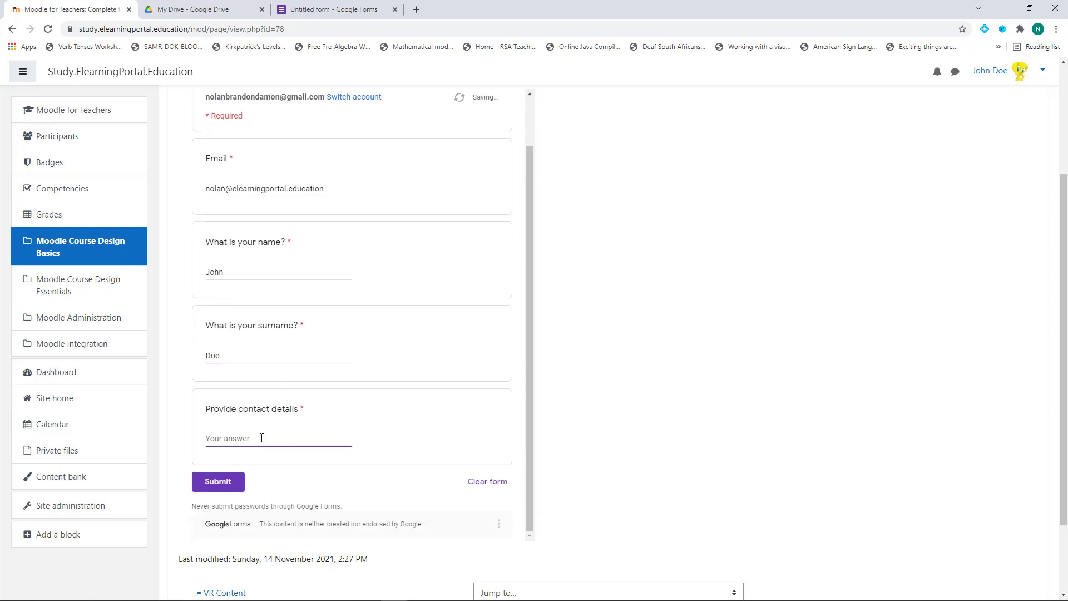
pyautogui.write('1234567890')
pyautogui.scroll(-2, 262, 438)
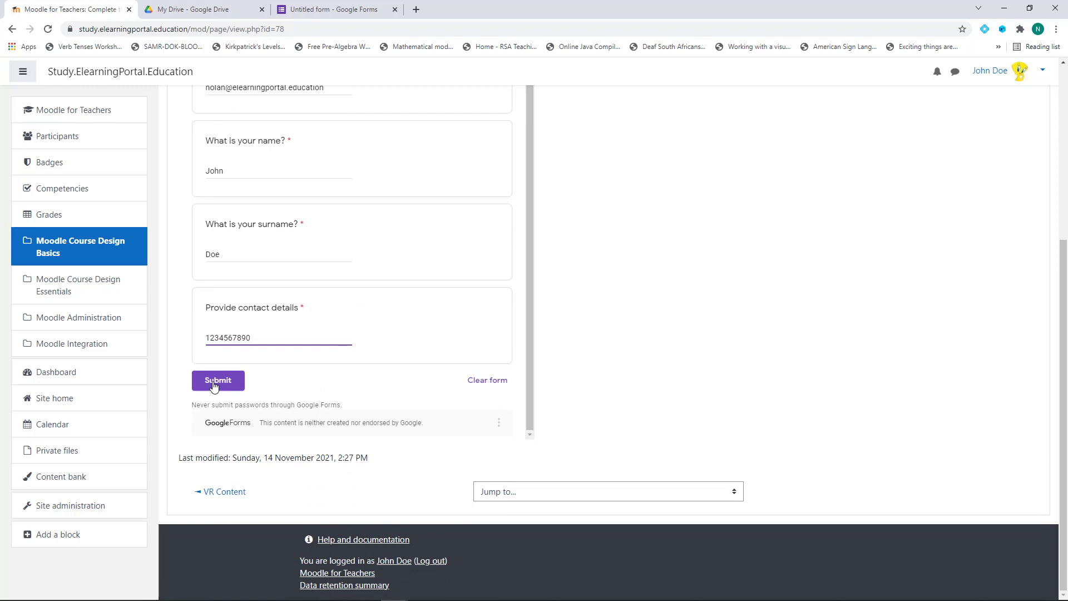
pyautogui.click(213, 381)
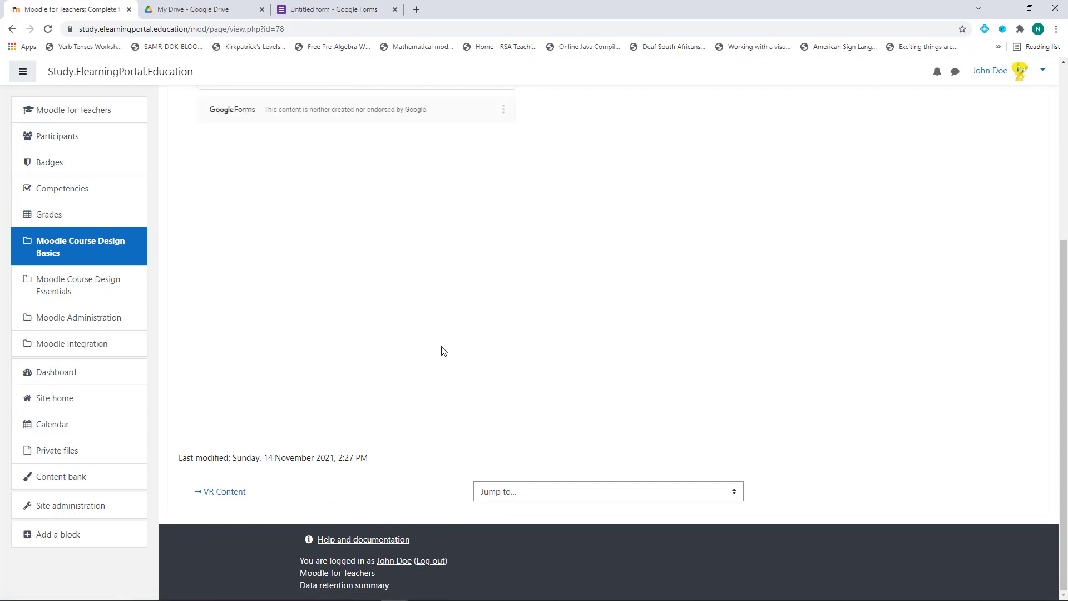
pyautogui.scroll(2, 565, 355)
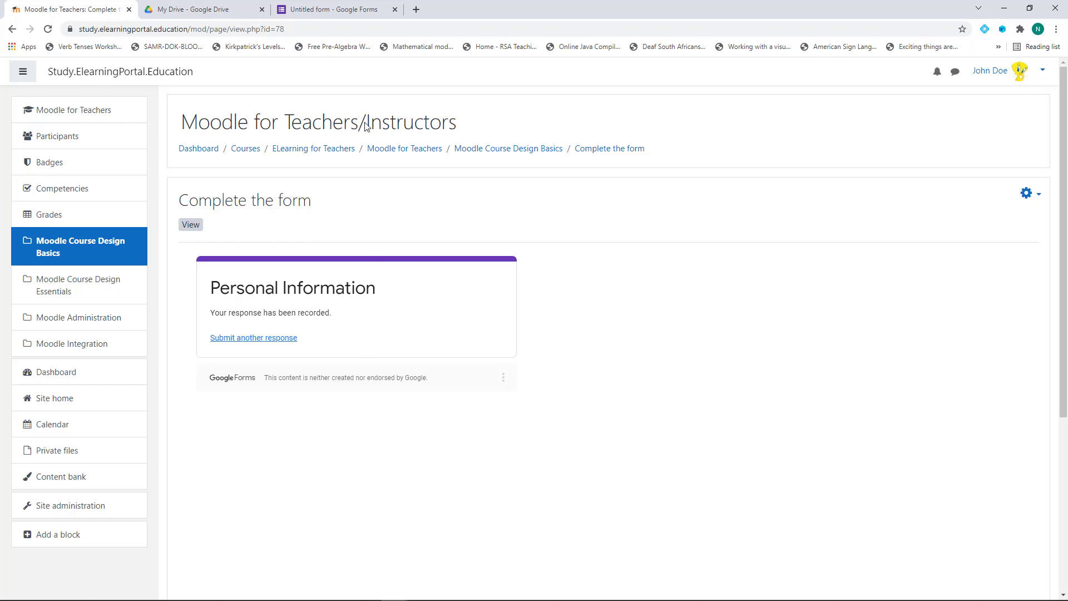
# In Google Forms, close the Send form dialog and review the recorded response
pyautogui.click(348, 11)
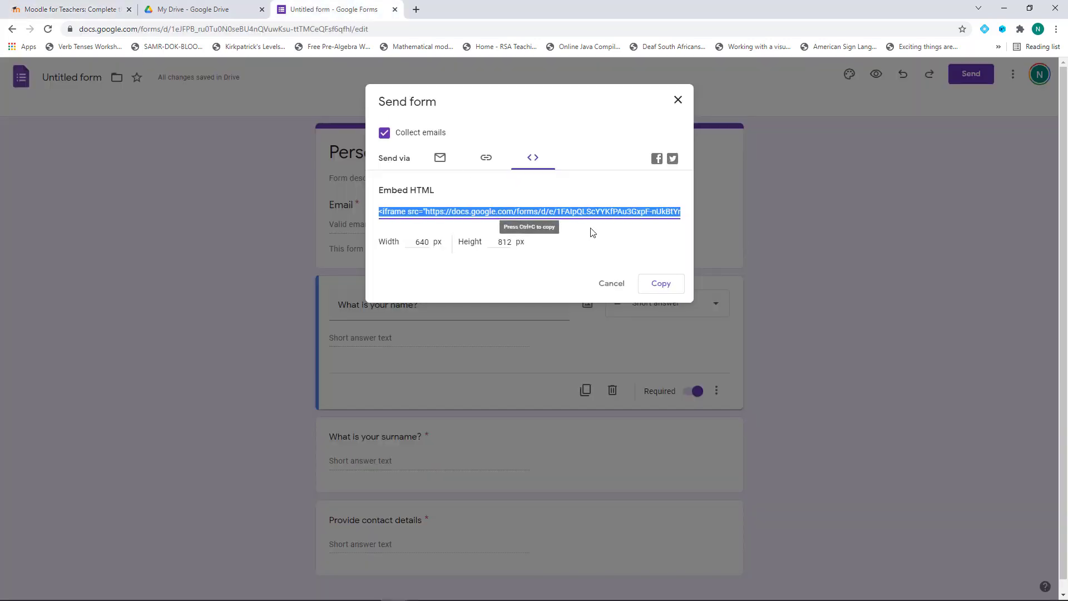
pyautogui.click(842, 231)
pyautogui.click(841, 231)
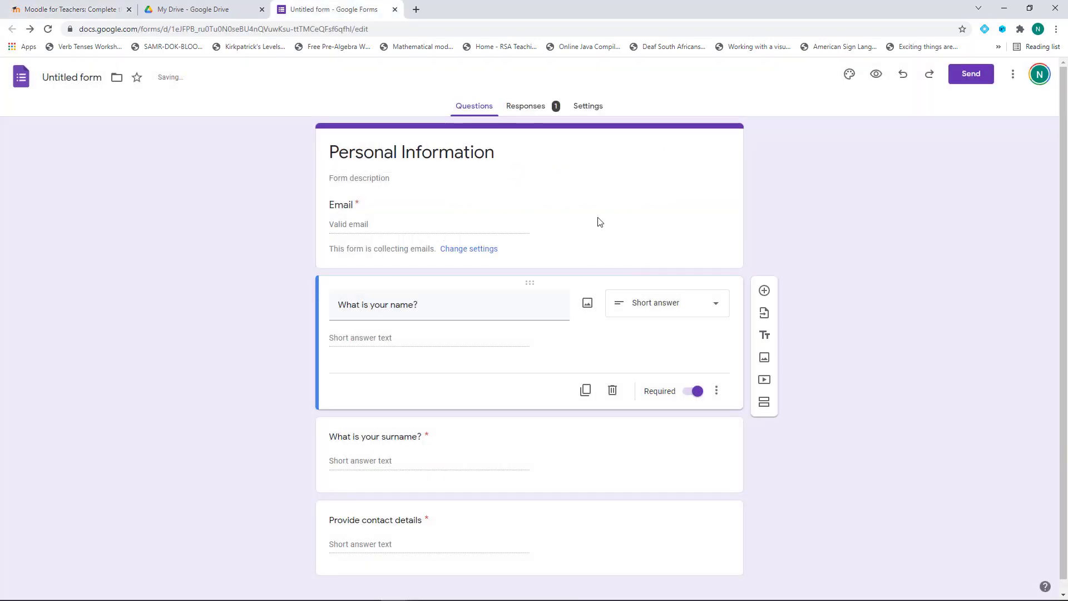
pyautogui.click(532, 111)
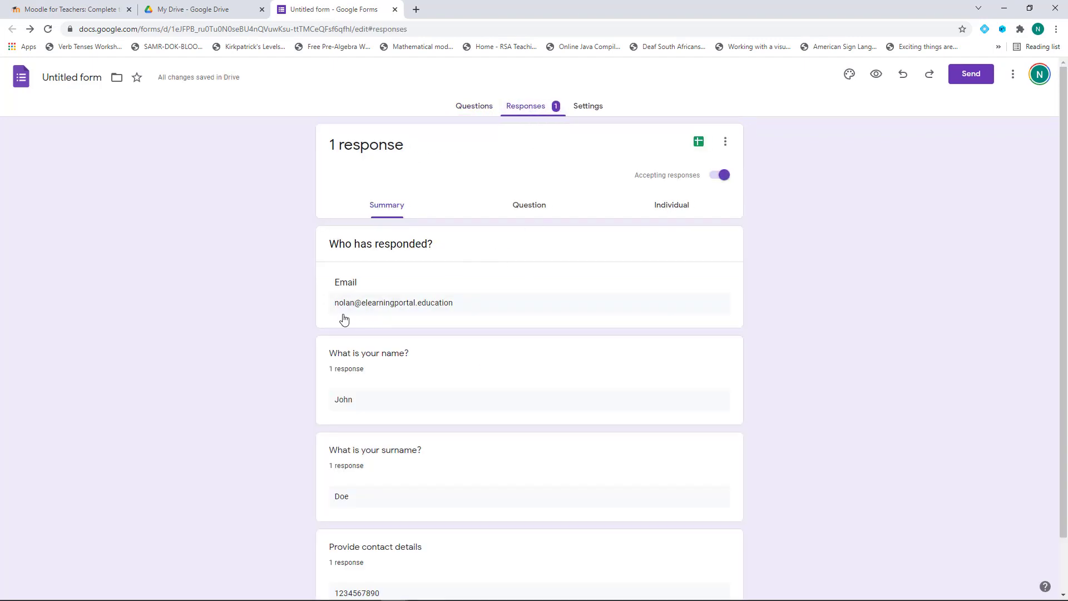
pyautogui.scroll(-2, 344, 318)
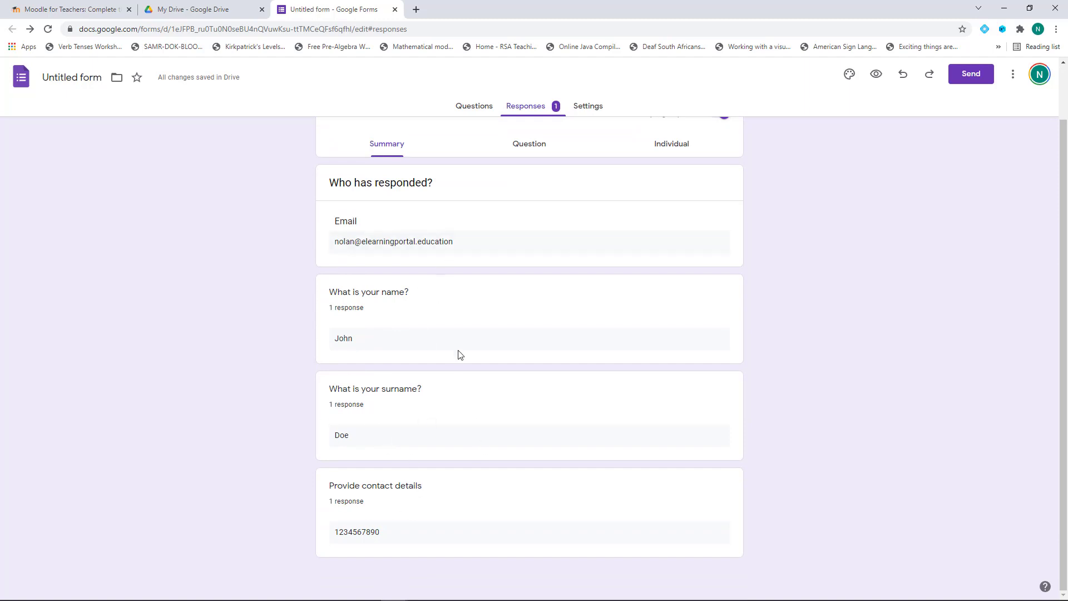
# Back in Moodle, close the Area Model Multiplication tab and open a new tab
pyautogui.click(93, 11)
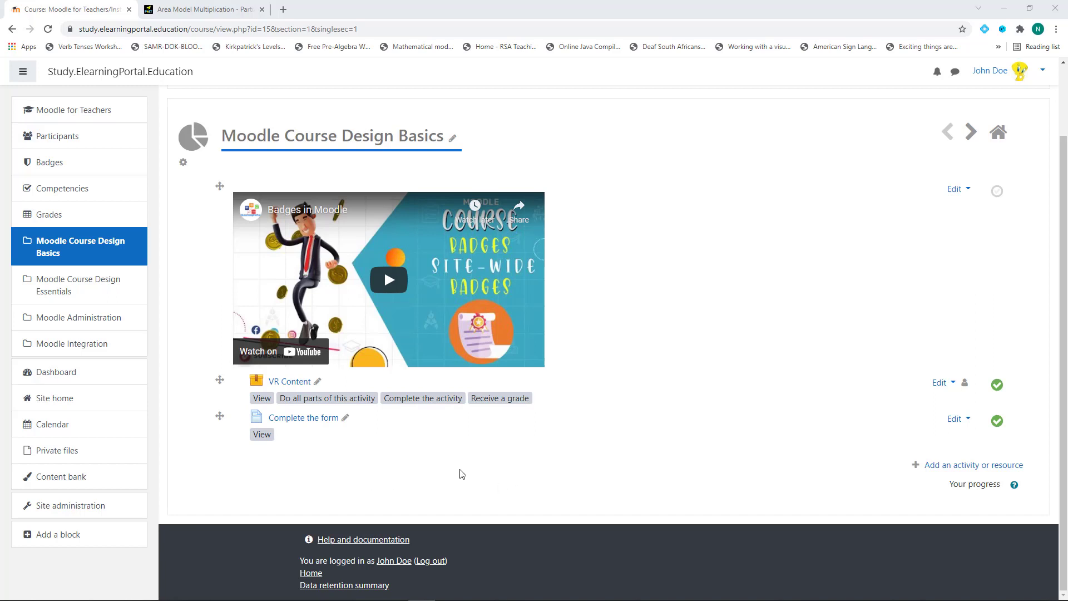
pyautogui.click(263, 12)
pyautogui.click(151, 9)
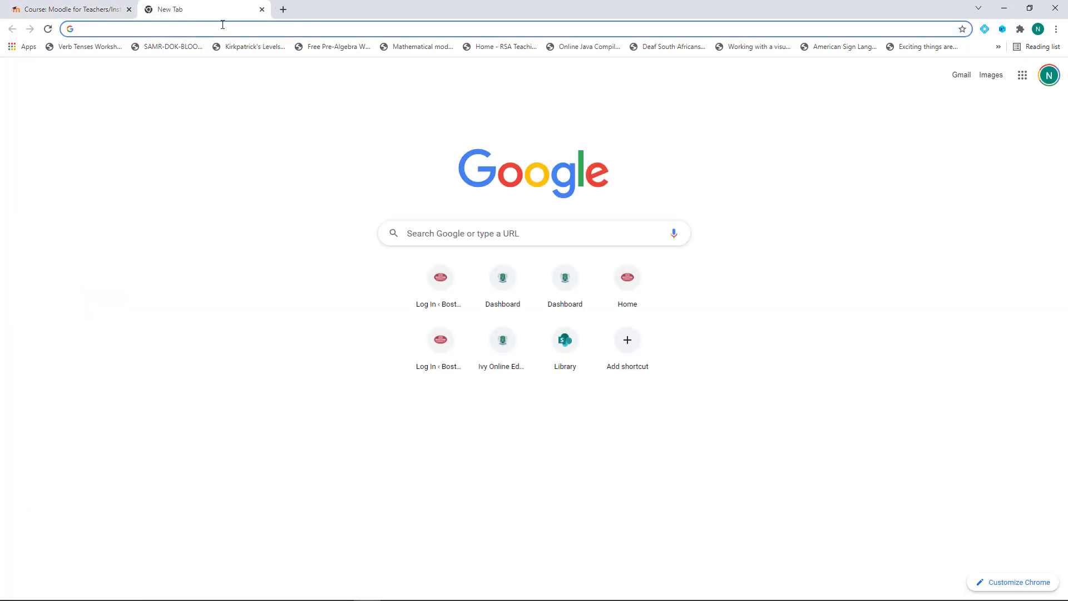
# Google 'phet' and open phet.colorado.edu from the results
pyautogui.write('phet')
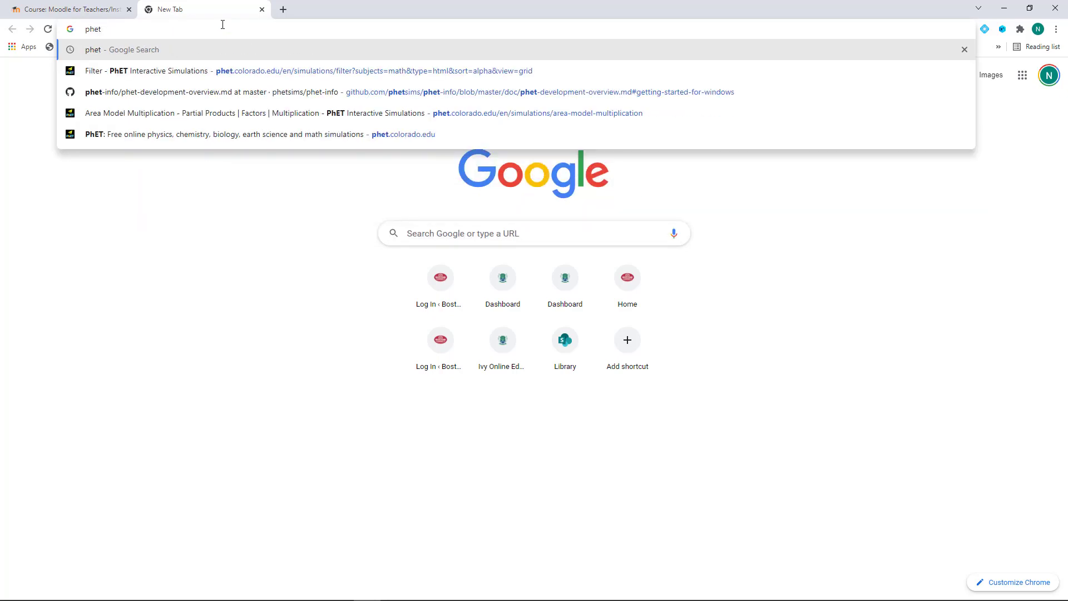
pyautogui.press('Return')
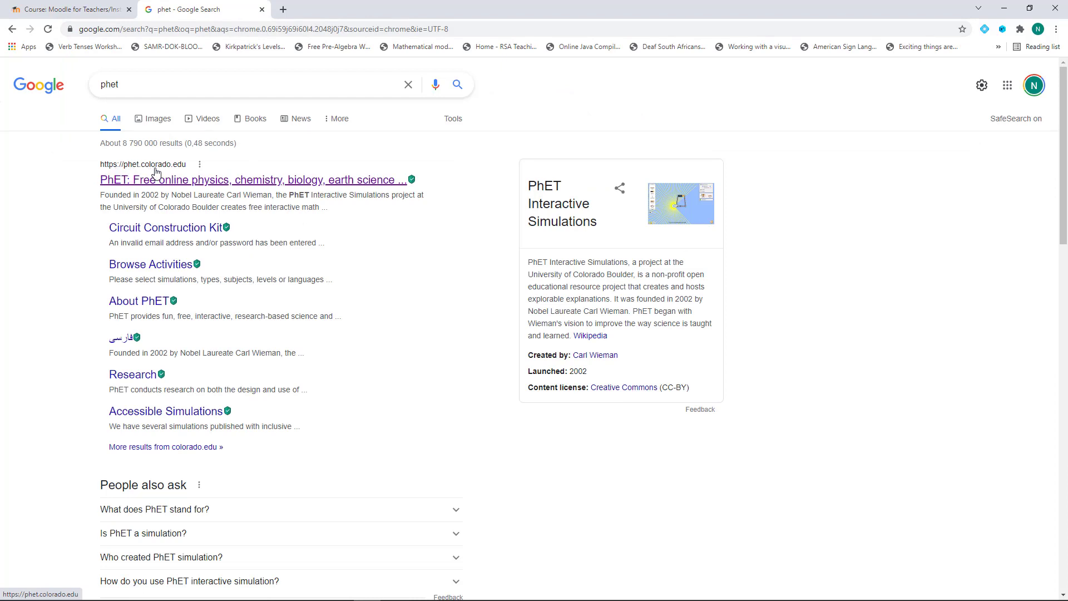
pyautogui.click(201, 185)
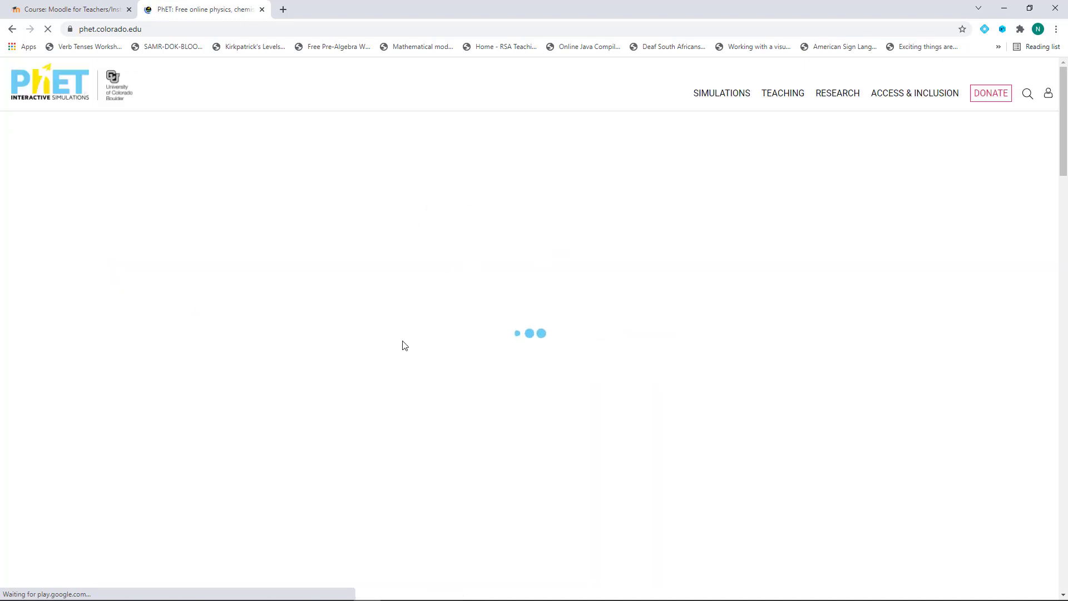
# Filter Simulations to Math and open Area Model Multiplication
pyautogui.moveTo(729, 98)
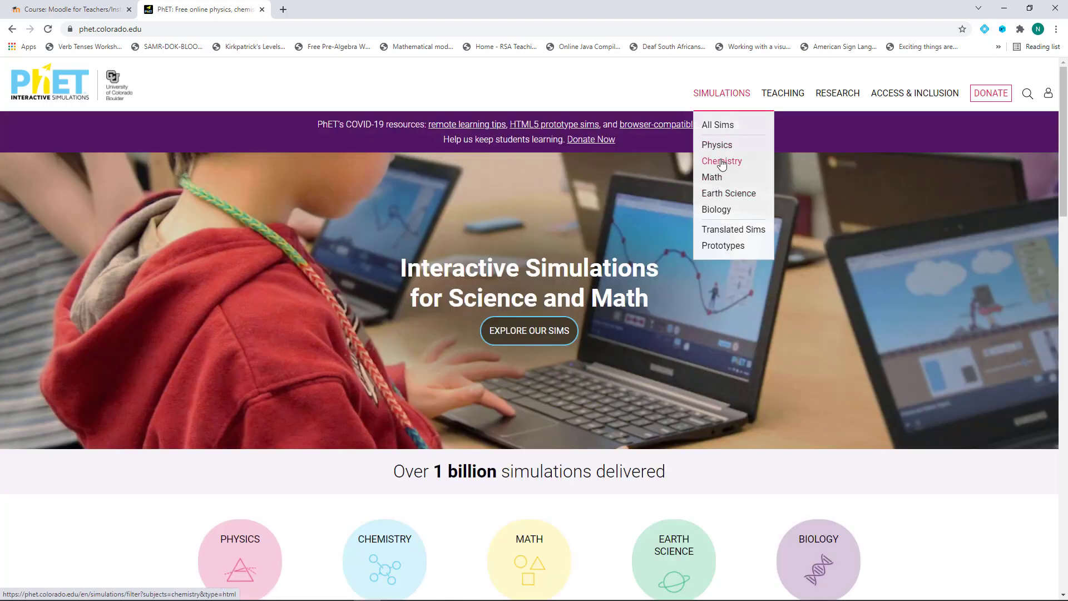
pyautogui.click(715, 179)
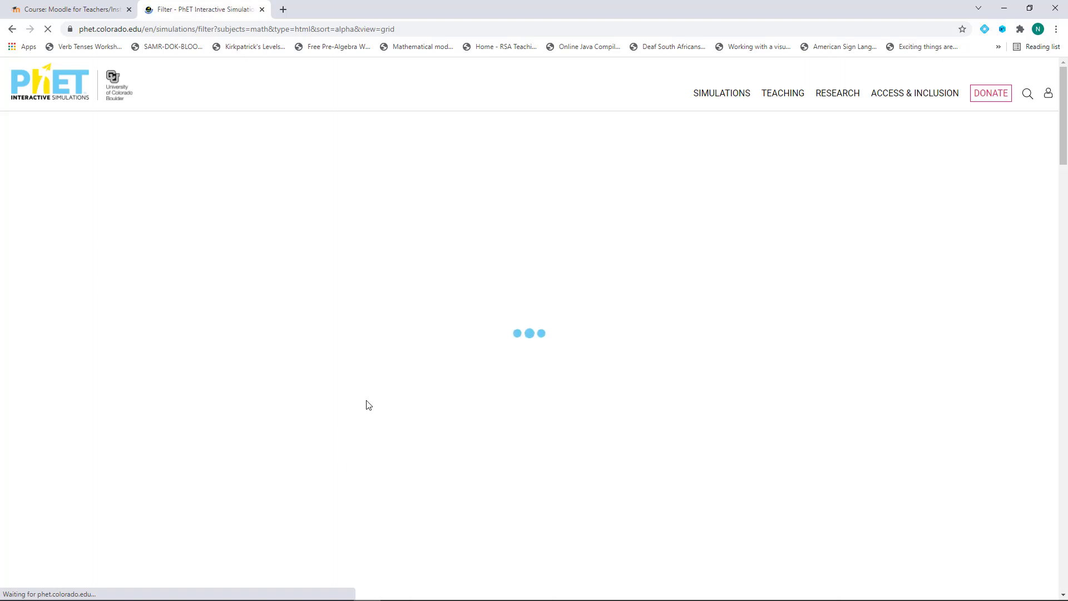
pyautogui.scroll(-4, 394, 352)
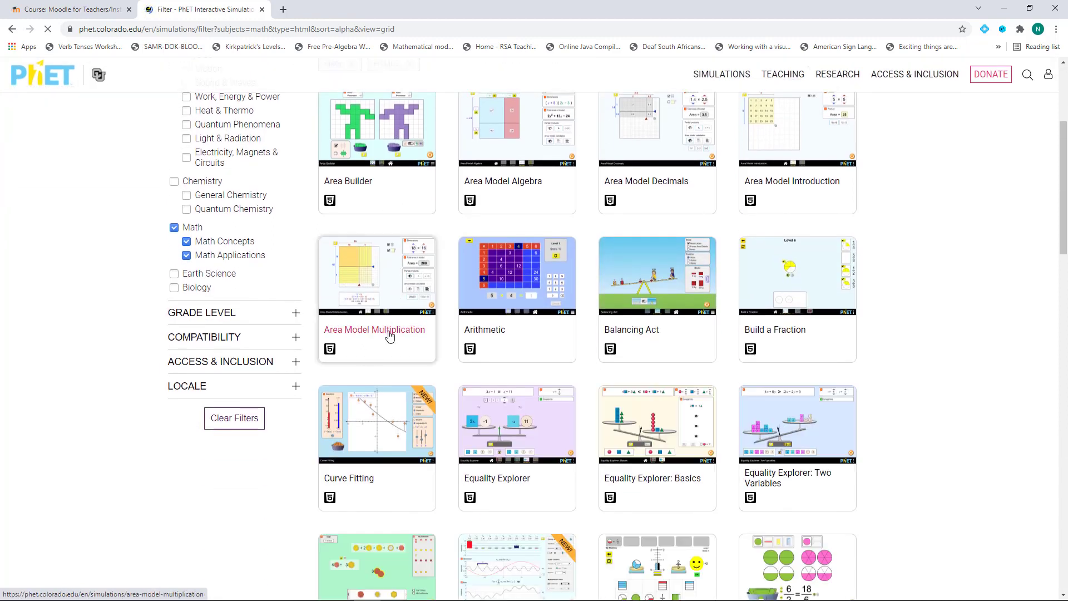
pyautogui.click(389, 336)
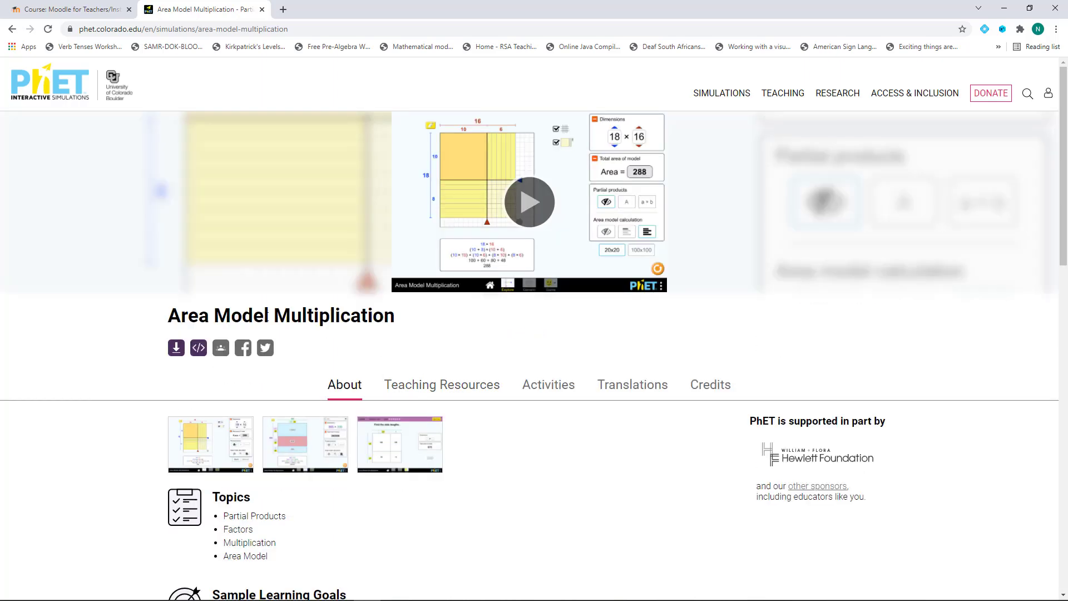
# Copy the Area Model Multiplication 800x600 embed code and return to the Moodle tab
pyautogui.click(198, 349)
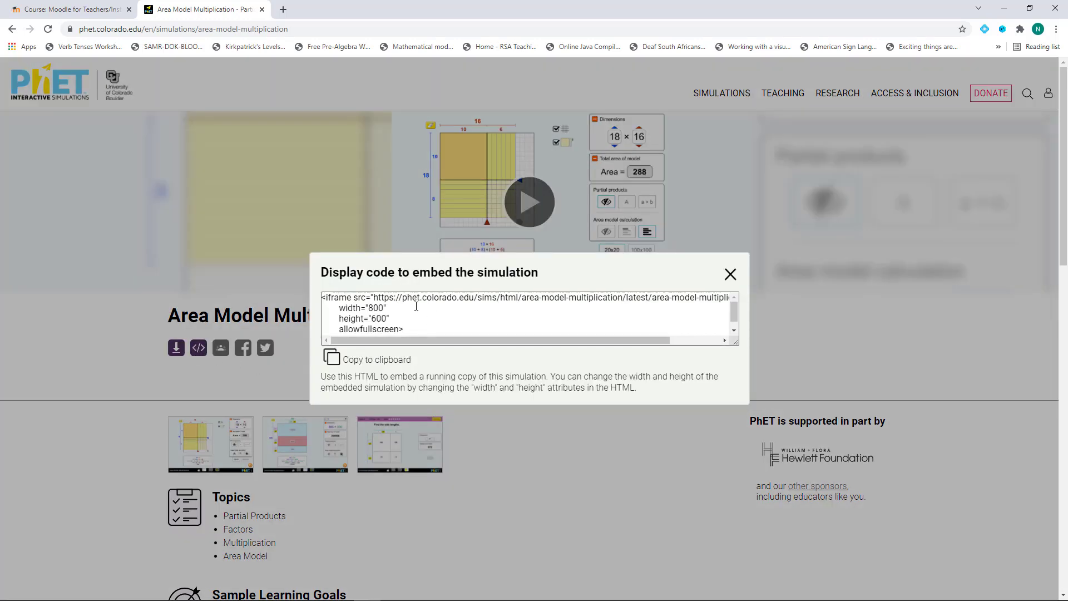
pyautogui.scroll(-2, 356, 311)
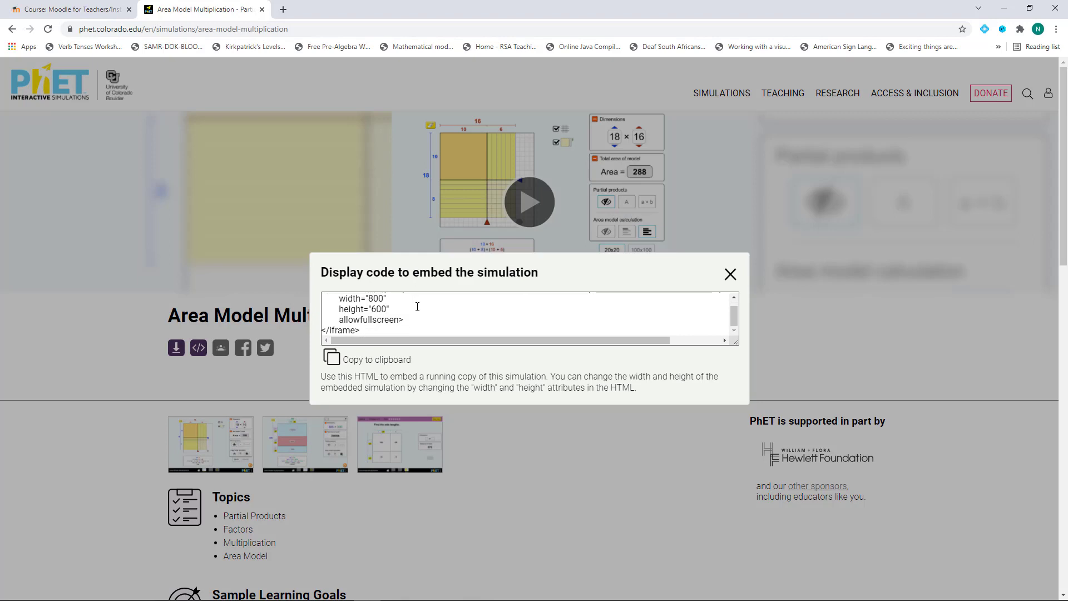
pyautogui.click(367, 360)
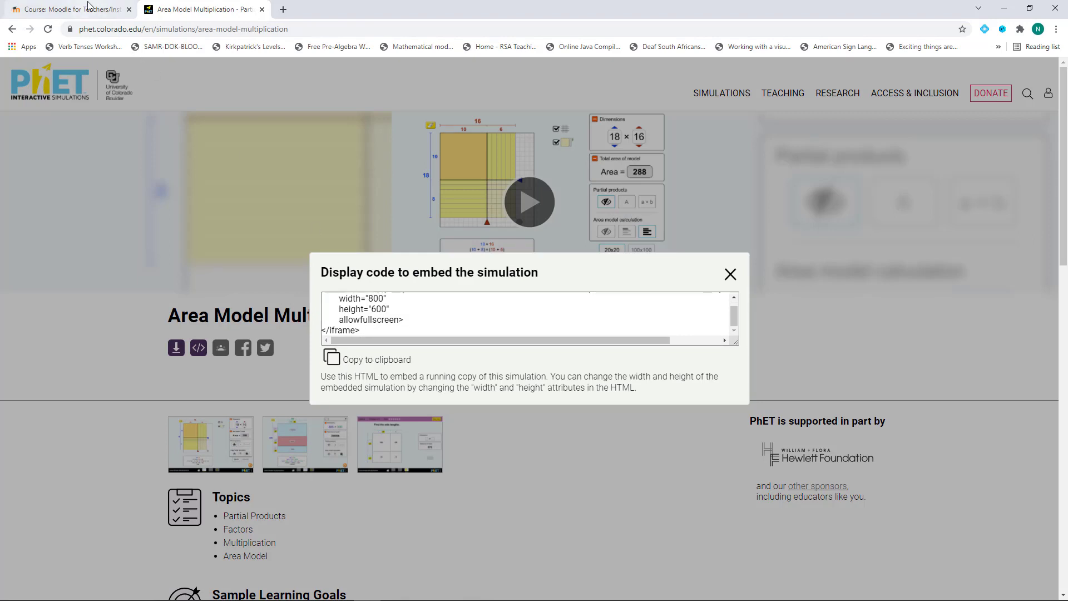
pyautogui.click(87, 7)
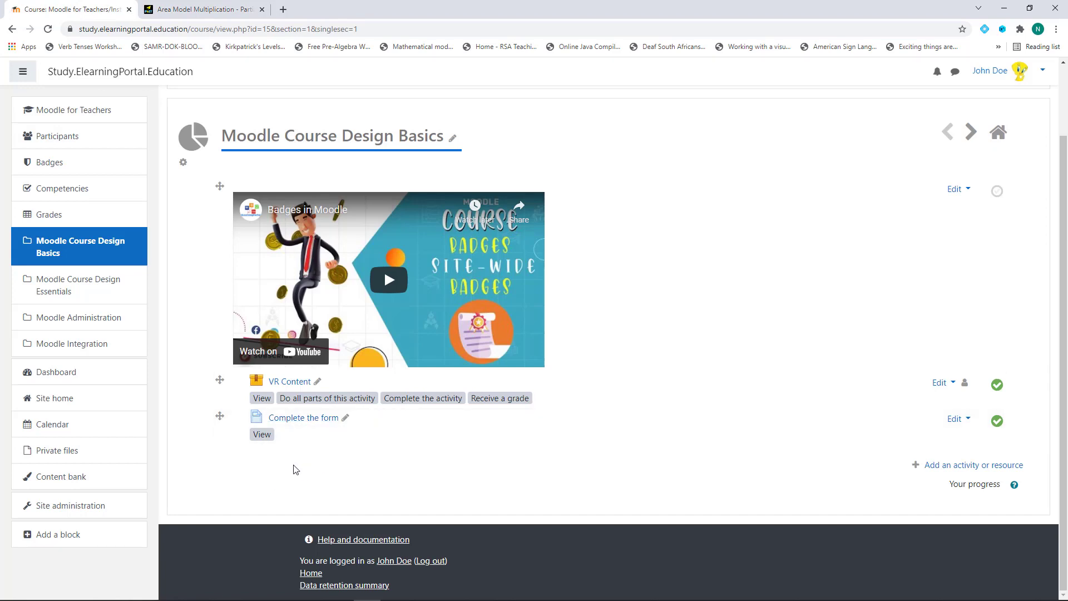
# Add a Book activity named 'Interactive Maths Activities' to the section
pyautogui.click(946, 467)
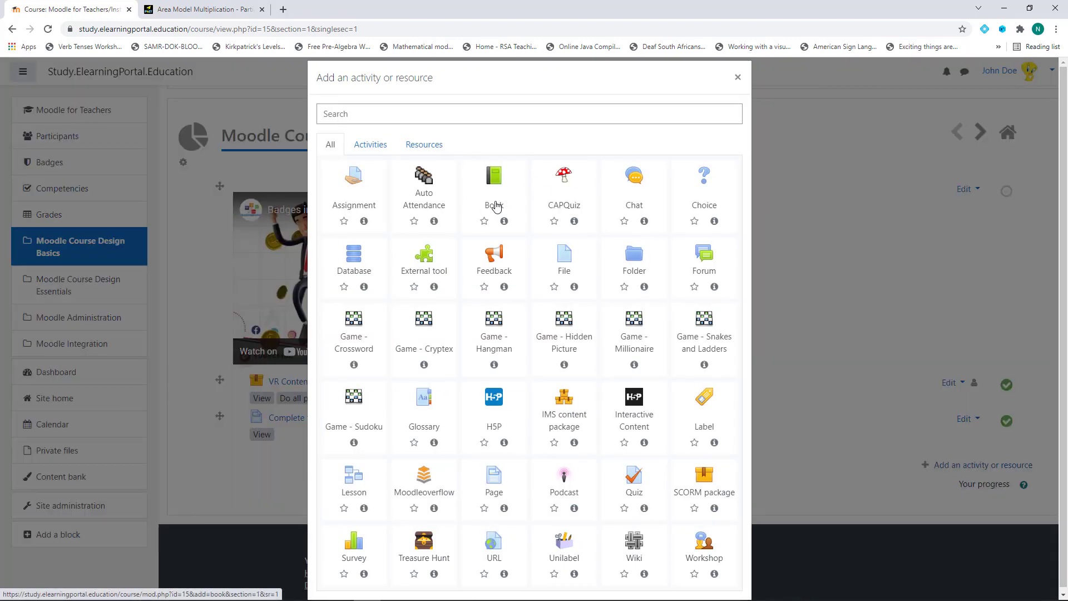
pyautogui.click(497, 207)
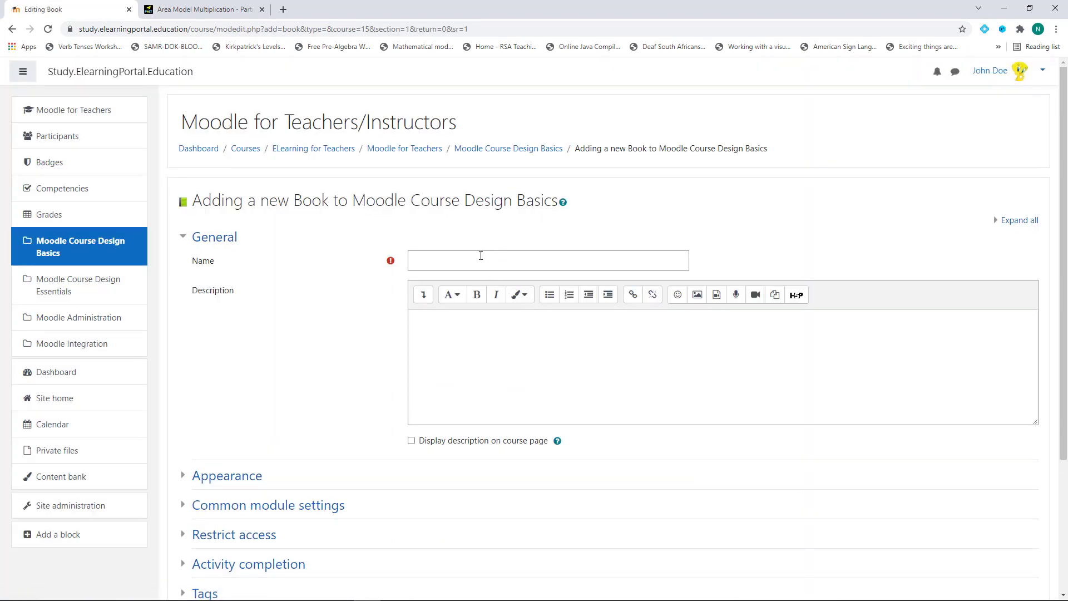
pyautogui.click(479, 257)
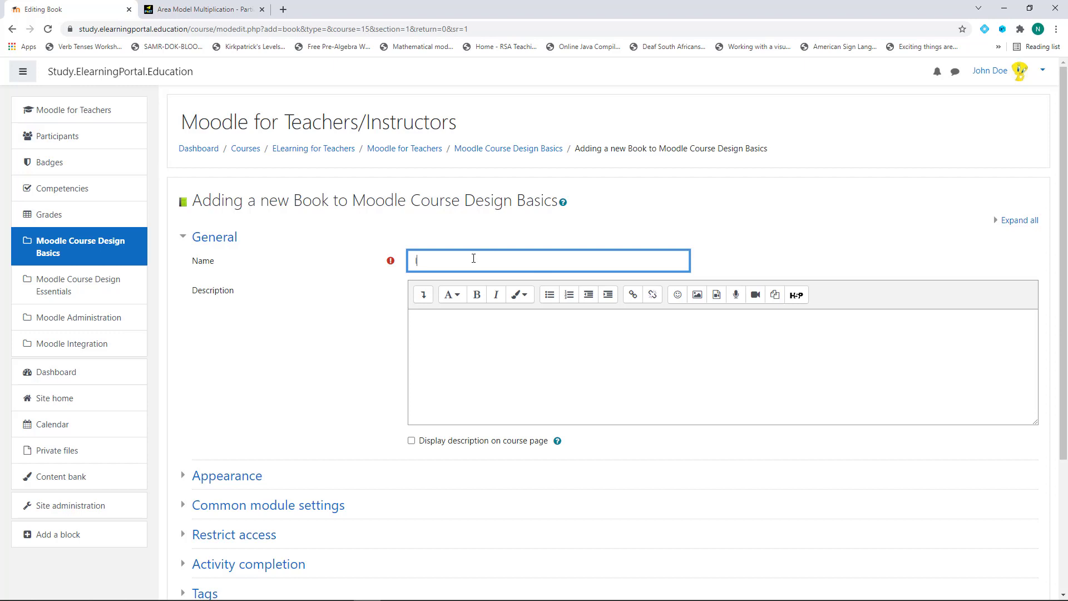
pyautogui.write('Interactive Maths Activities')
# Set completion tracking to 'Show activity as complete when conditions are met' and save the book
pyautogui.scroll(-3, 305, 342)
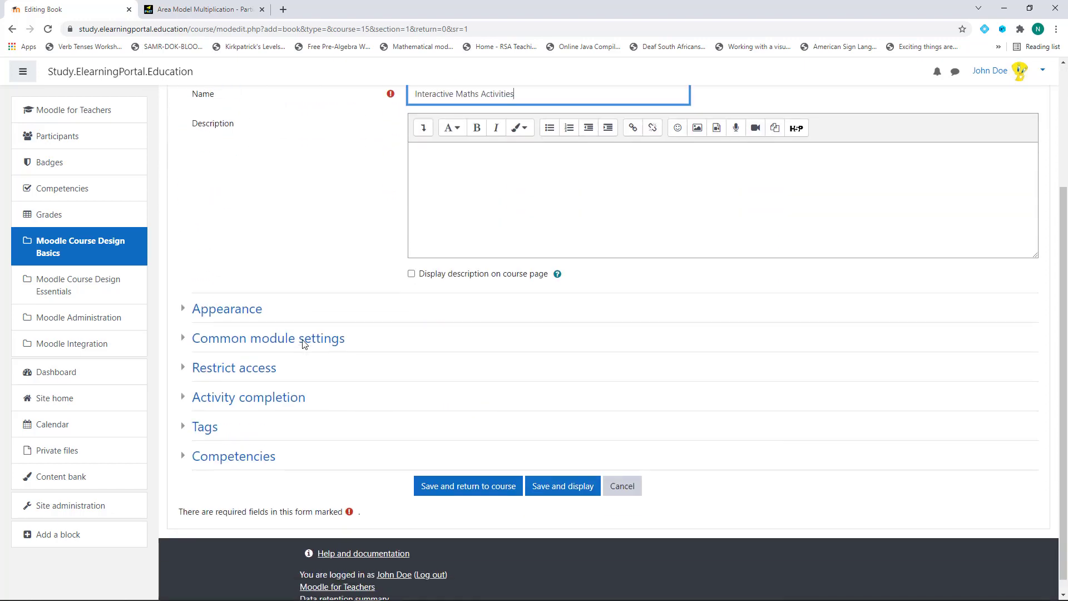
pyautogui.click(246, 317)
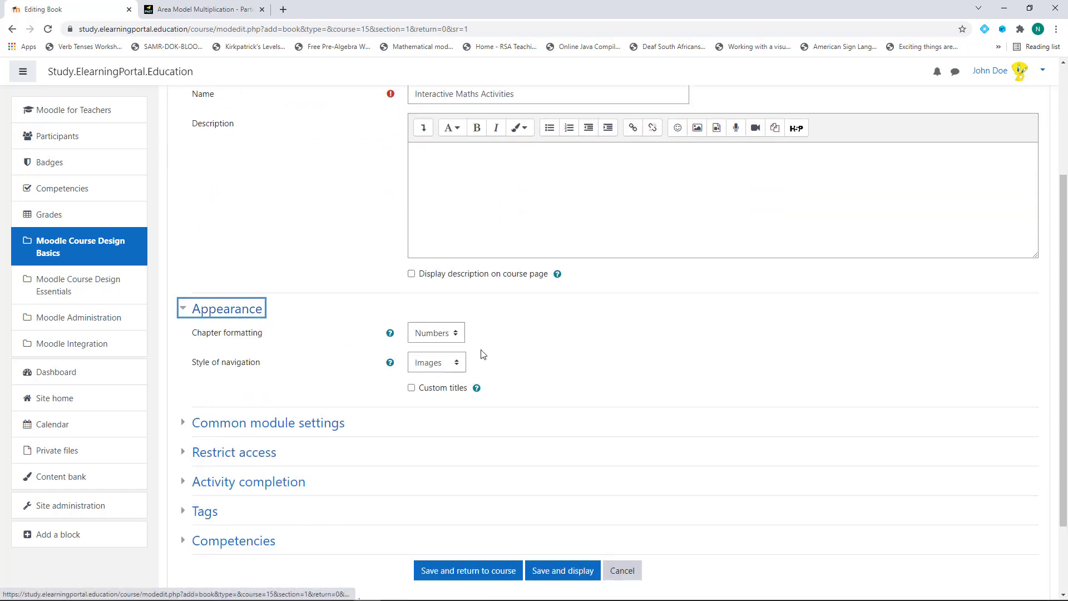
pyautogui.scroll(-2, 315, 328)
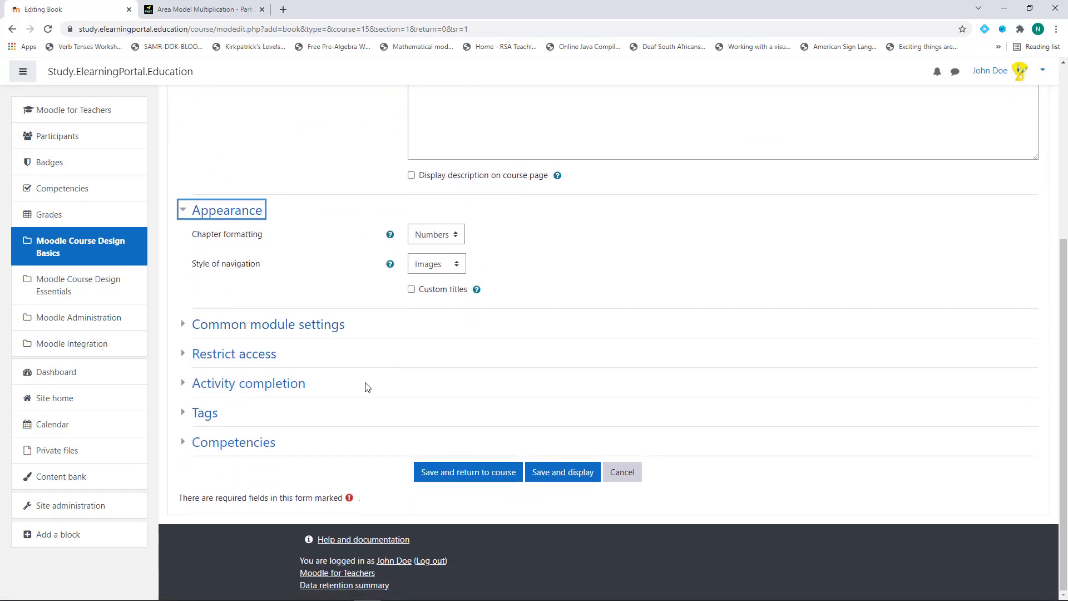
pyautogui.click(286, 392)
pyautogui.click(480, 412)
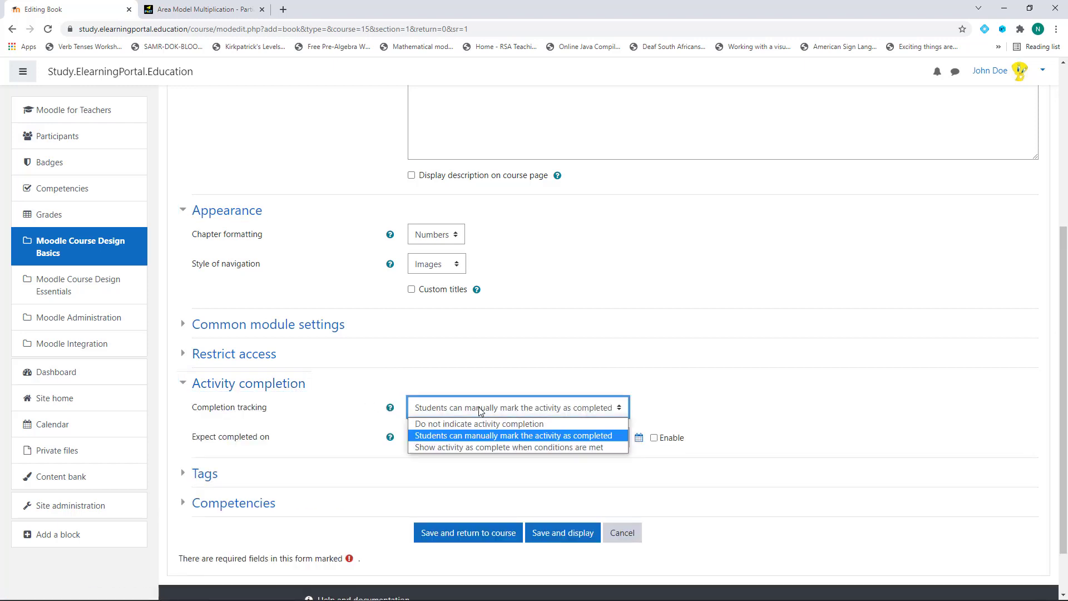
pyautogui.click(499, 454)
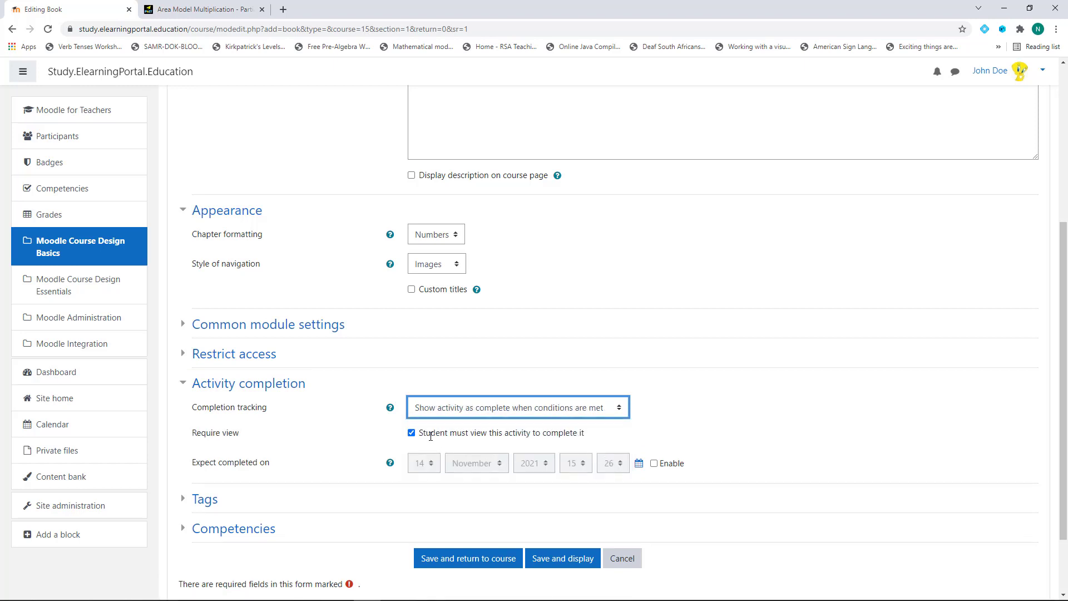
pyautogui.scroll(-2, 500, 440)
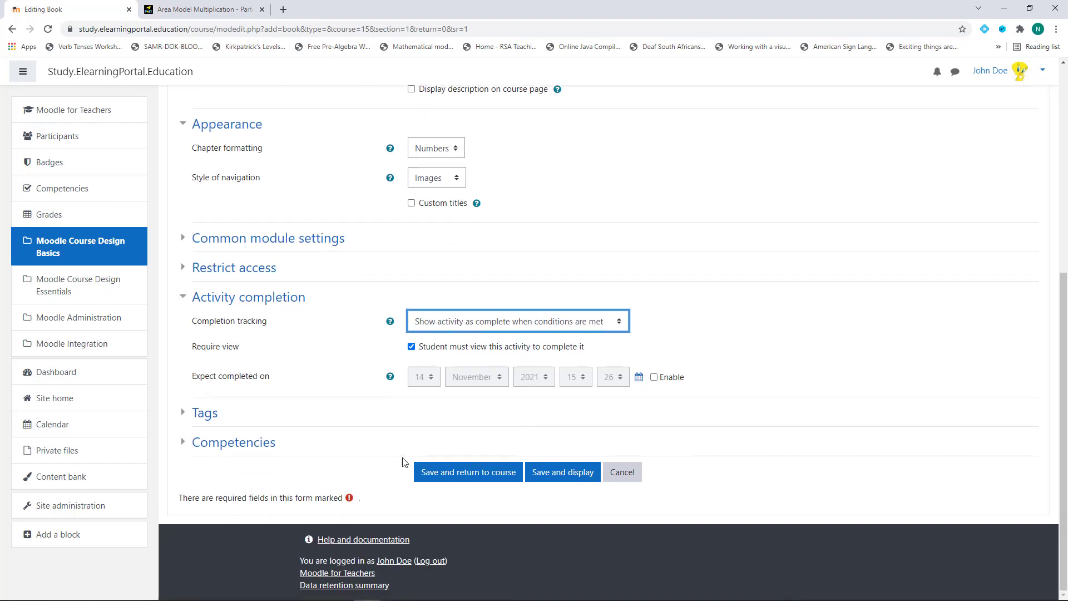
pyautogui.click(478, 477)
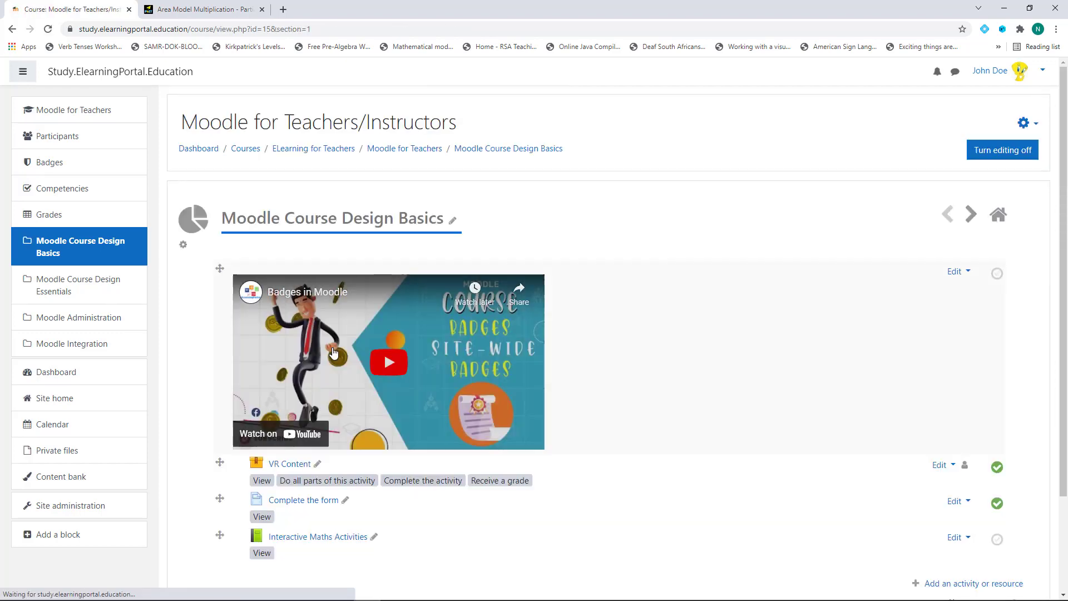
# Open the book and title its first chapter 'Interactive Activity 1'
pyautogui.scroll(-3, 296, 447)
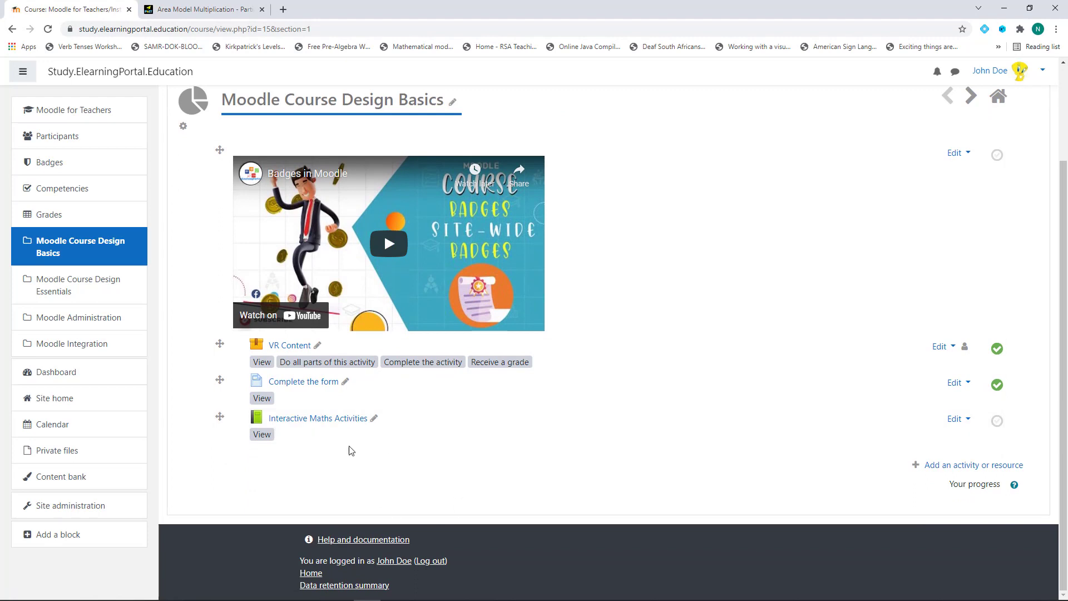
pyautogui.click(328, 418)
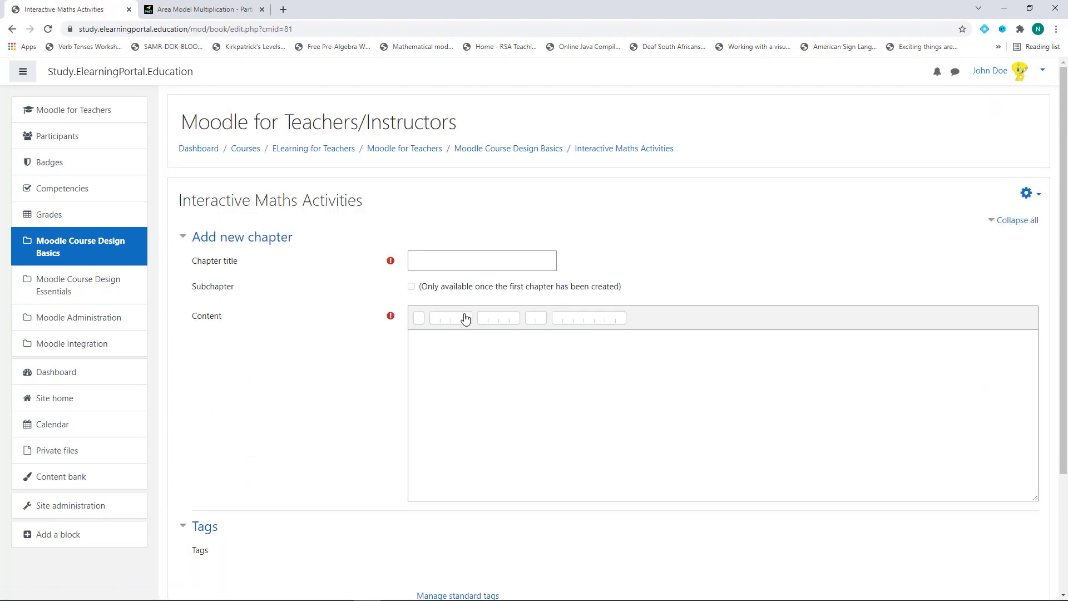
pyautogui.click(478, 261)
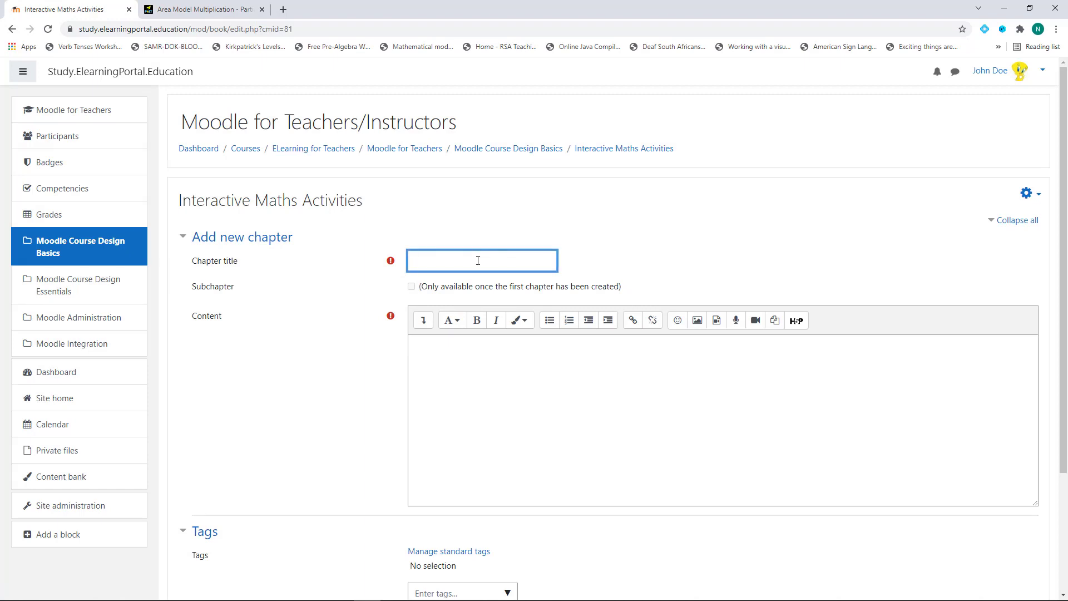
pyautogui.write('Interactive Activity 1')
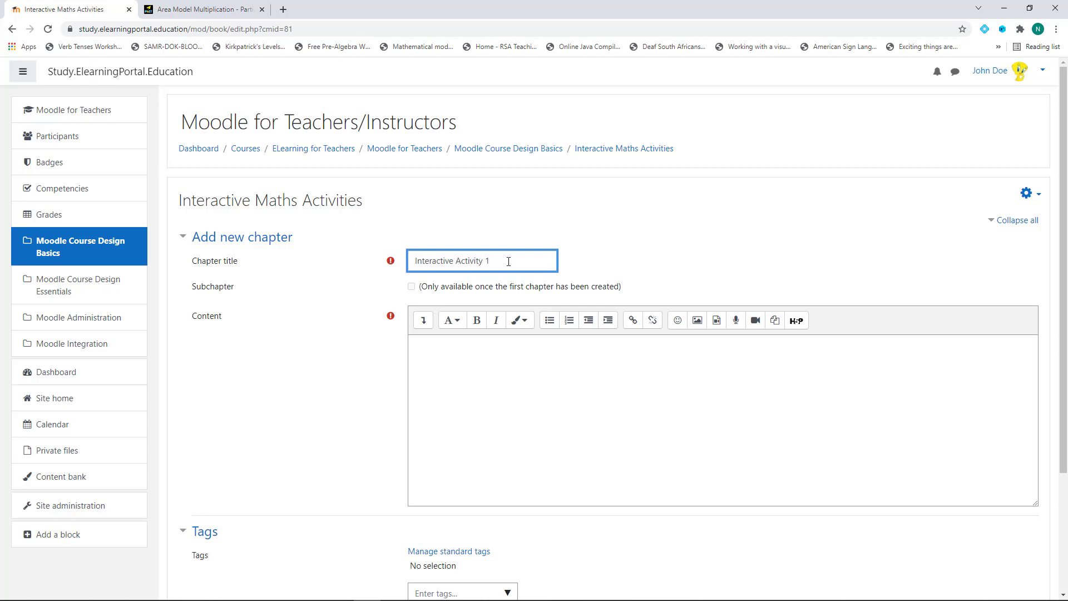
# Replace the chapter's HTML content with the PhET Area Model Multiplication embed code and save
pyautogui.click(423, 323)
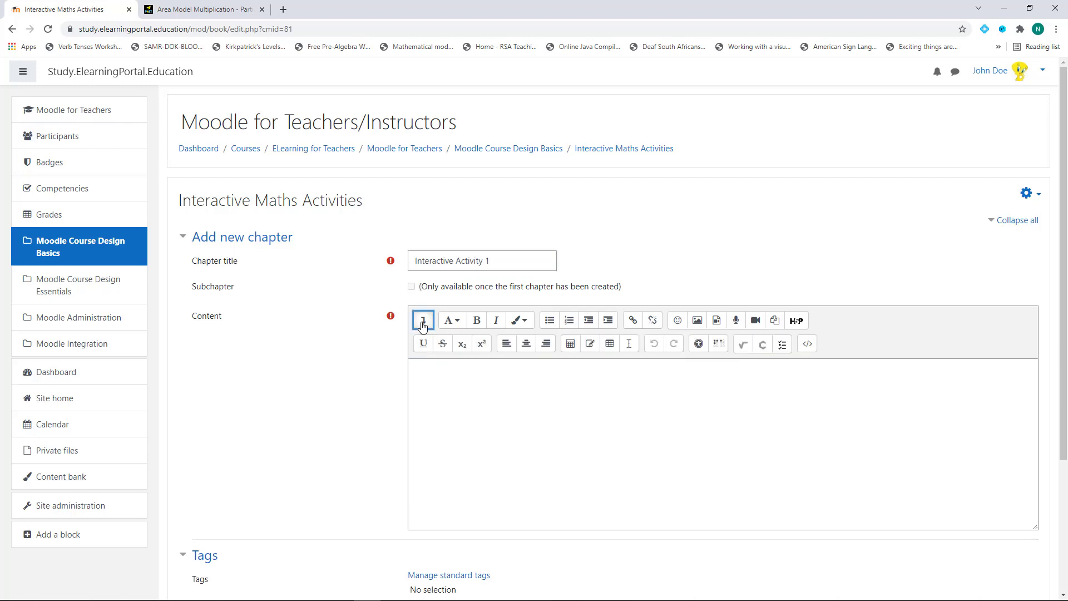
pyautogui.click(807, 345)
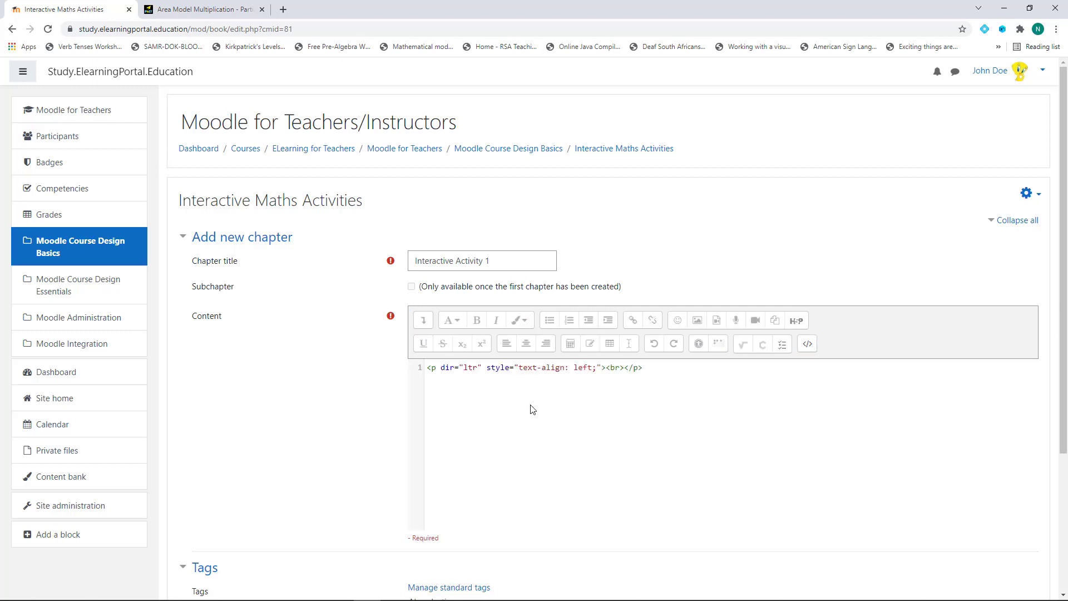
pyautogui.moveTo(427, 369); pyautogui.dragTo(695, 368)
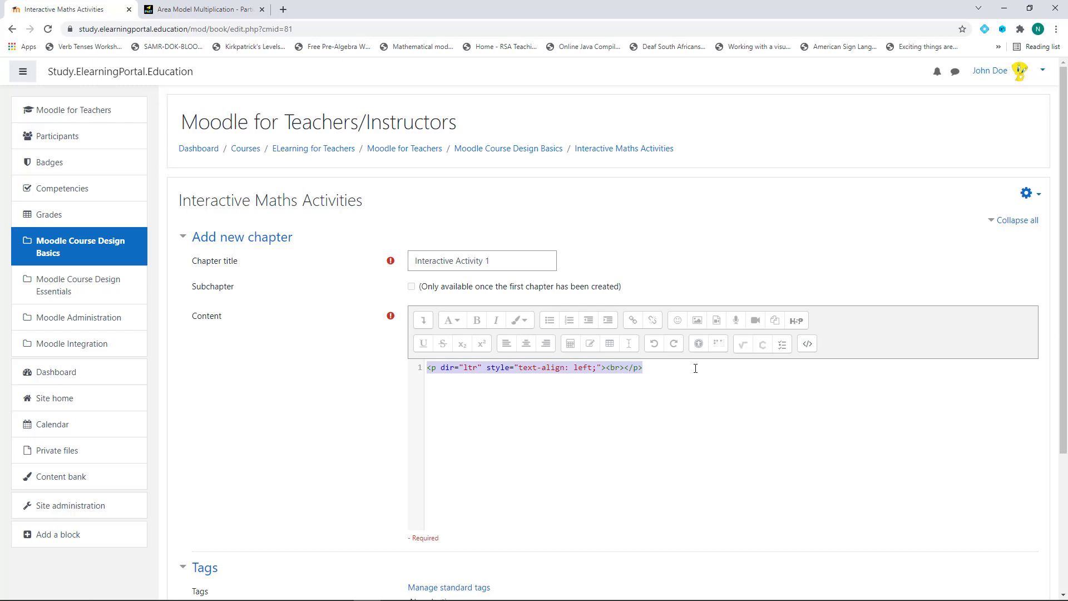
pyautogui.write('<iframe src="https://phet.colorado.edu/sims/html/area-model-multiplication/latest/area-model-multiplication_en.html"         width="800"         height="600"         allowfullscreen> </iframe>')
pyautogui.scroll(-2, 538, 435)
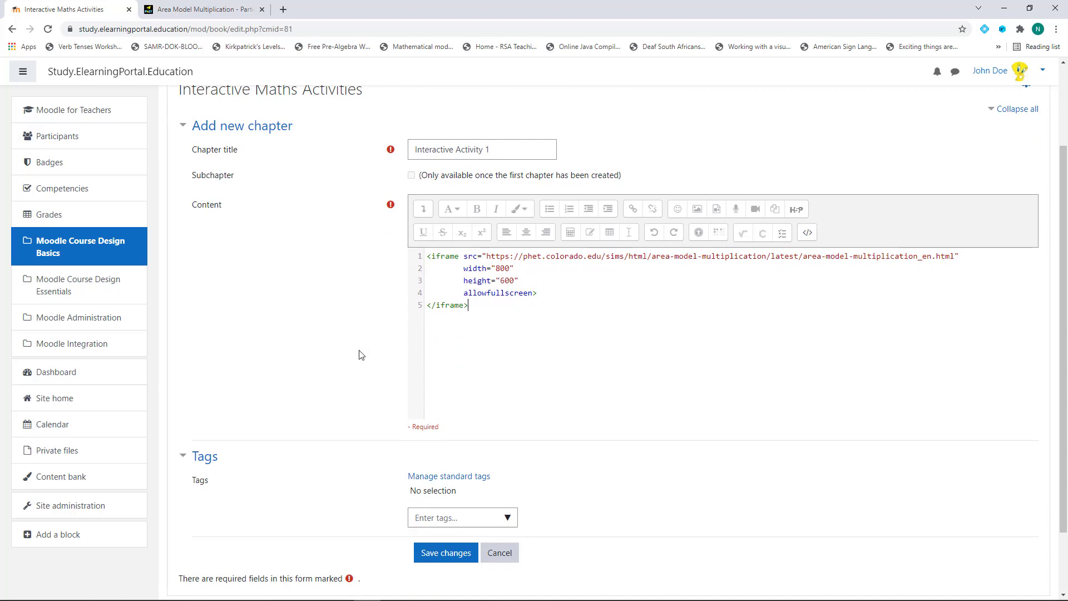
pyautogui.scroll(-2, 365, 400)
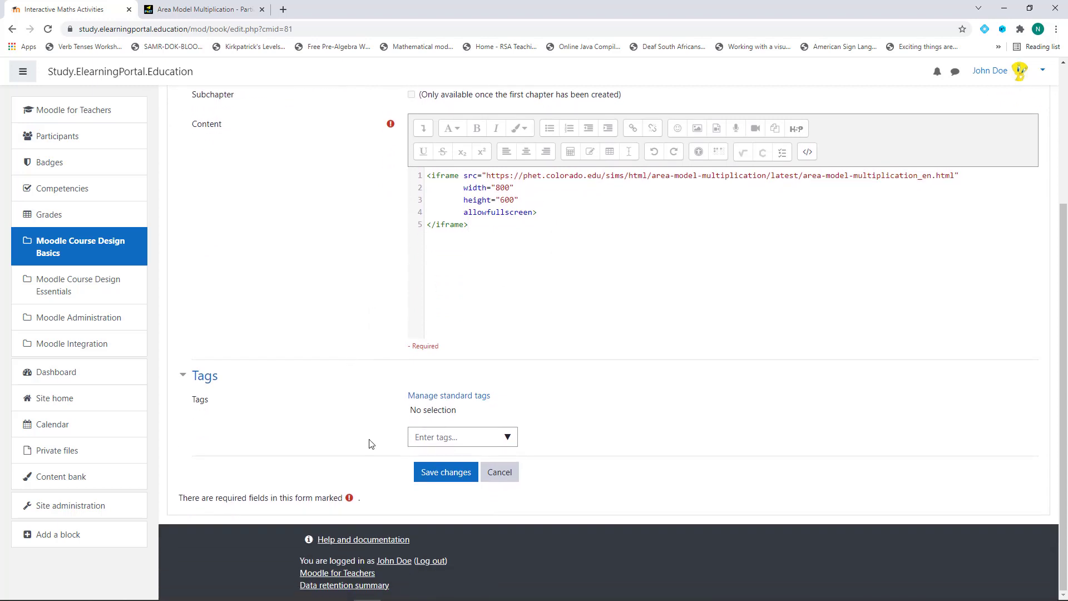
pyautogui.click(445, 473)
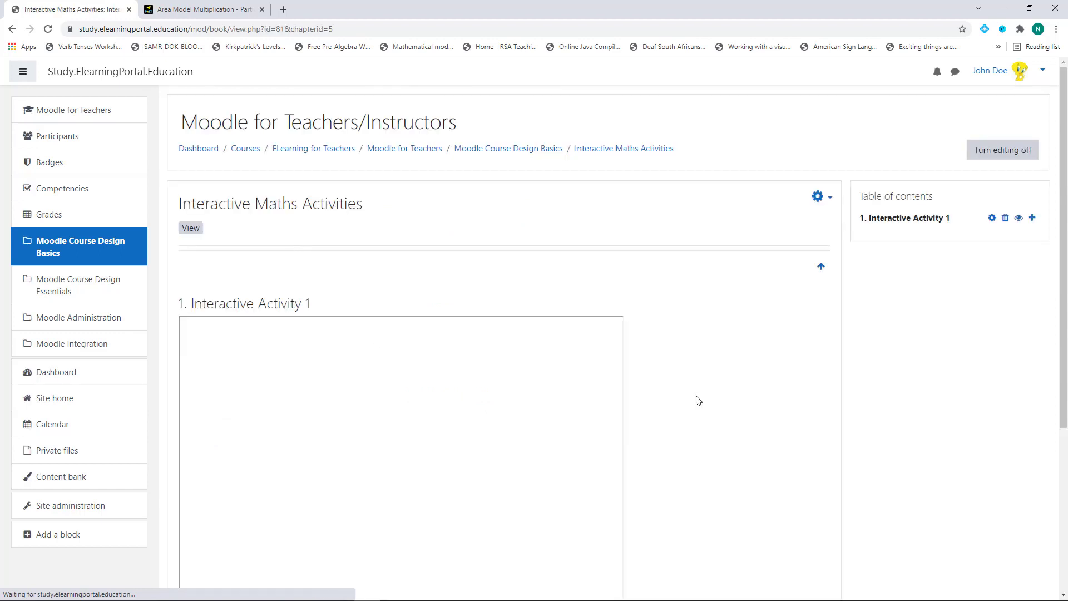
# Try the simulation's Explore screen, then add a new chapter after Interactive Activity 1
pyautogui.scroll(-3, 696, 400)
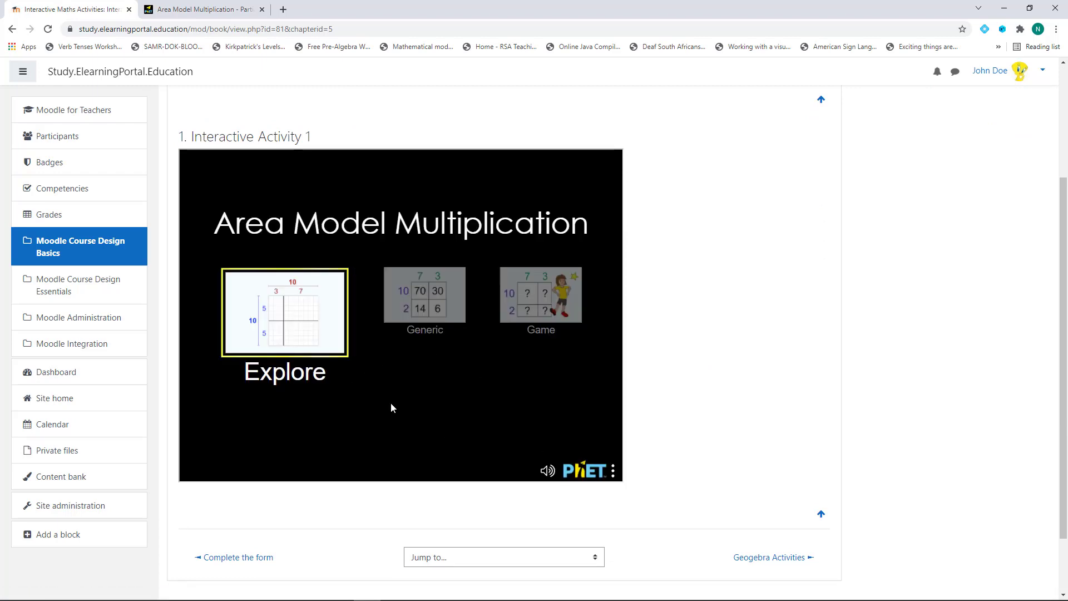
pyautogui.click(279, 327)
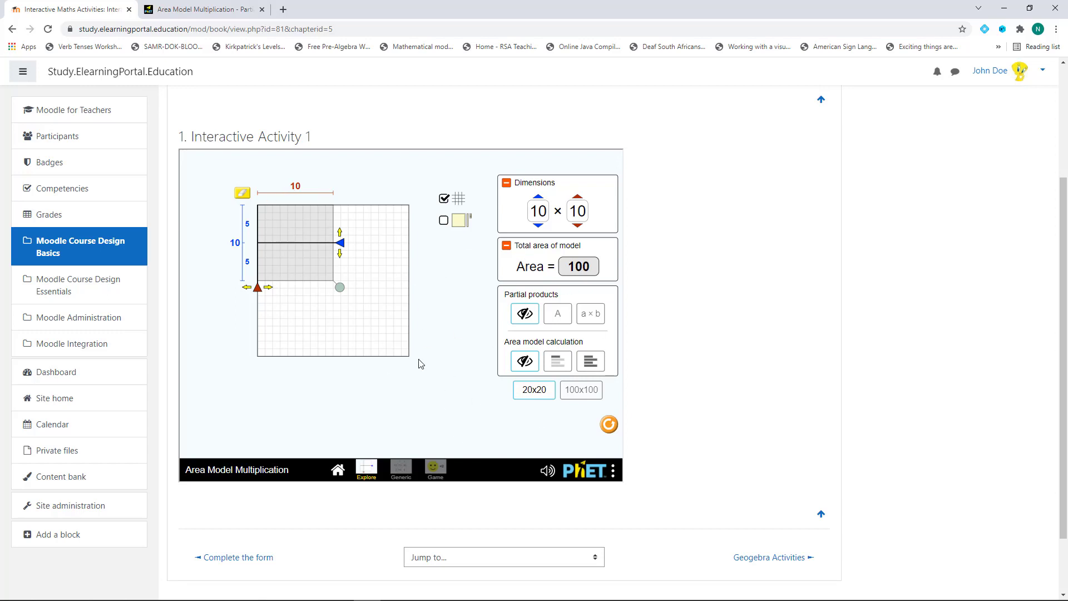
pyautogui.scroll(3, 1001, 303)
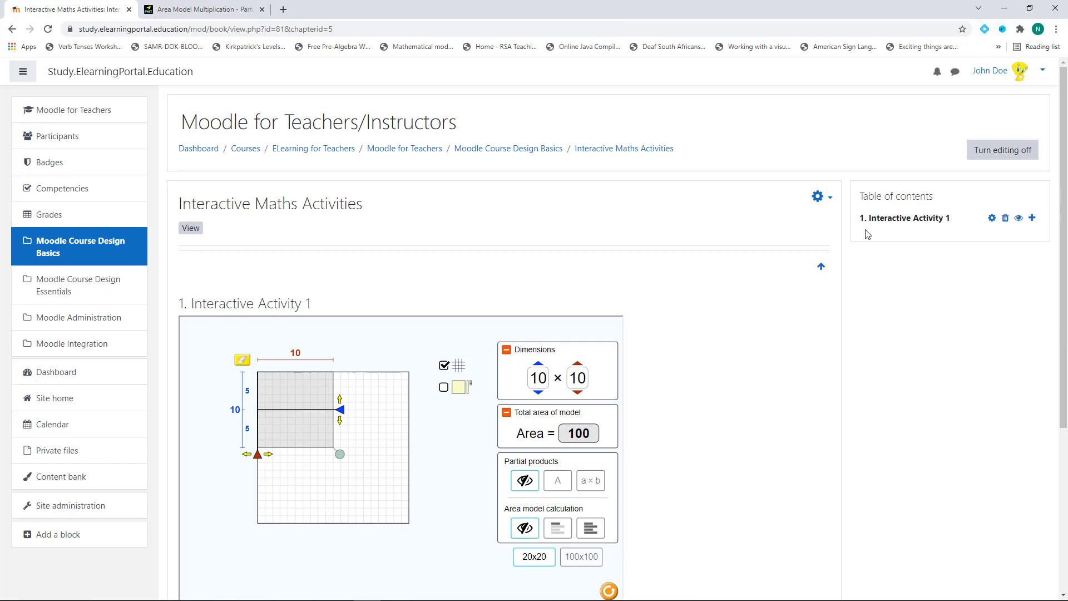
pyautogui.click(1032, 219)
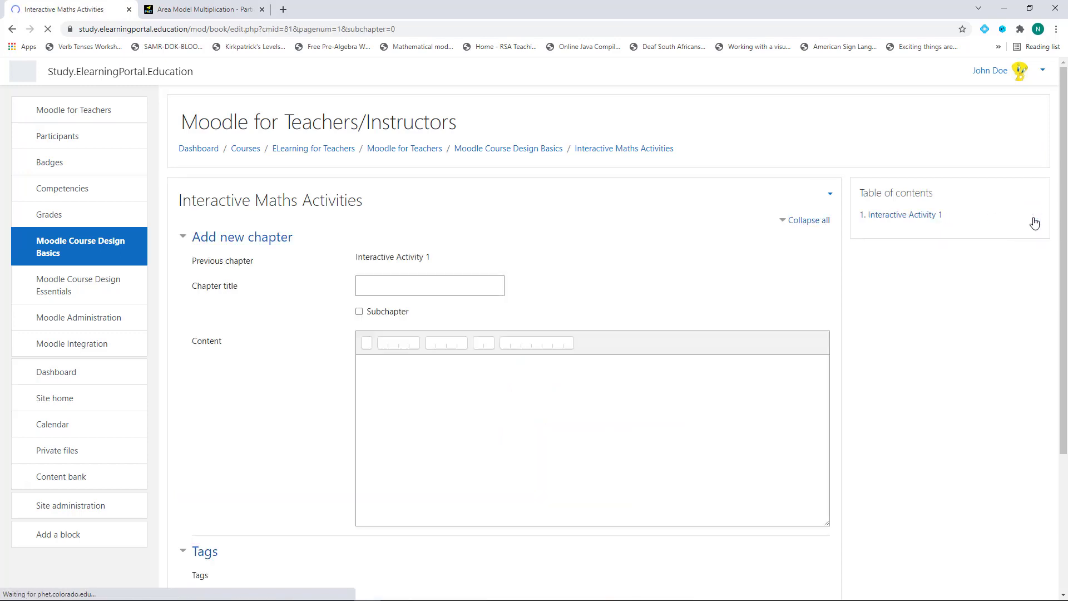
# Title the new chapter 'Interactive Maths Activities 2' by reusing the book heading
pyautogui.moveTo(180, 200); pyautogui.dragTo(374, 212)
pyautogui.hotkey('ctrl', 'c')
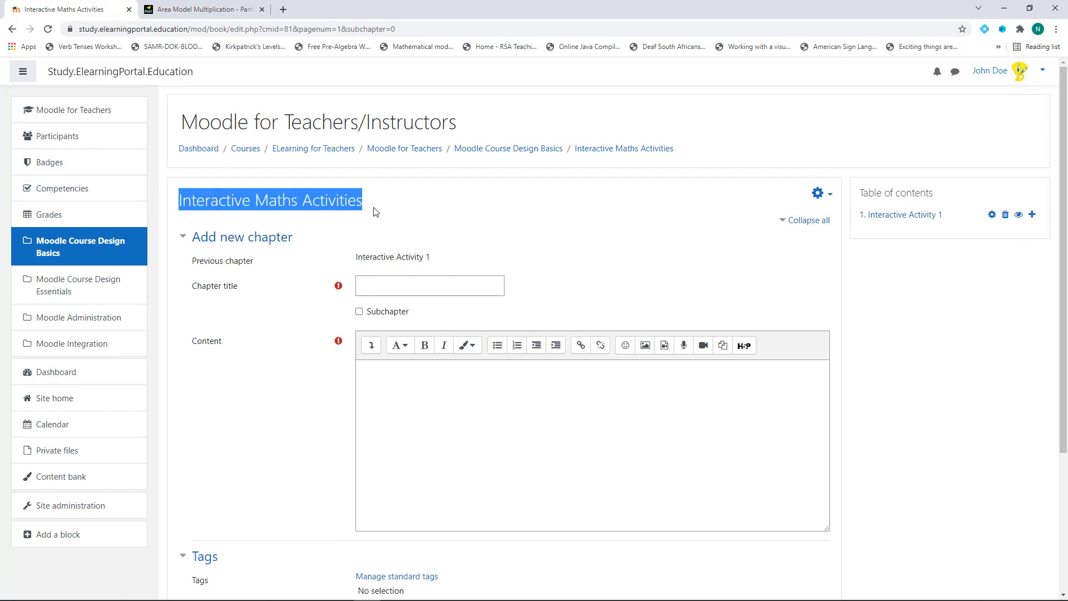
pyautogui.click(385, 284)
pyautogui.hotkey('ctrl', 'v')
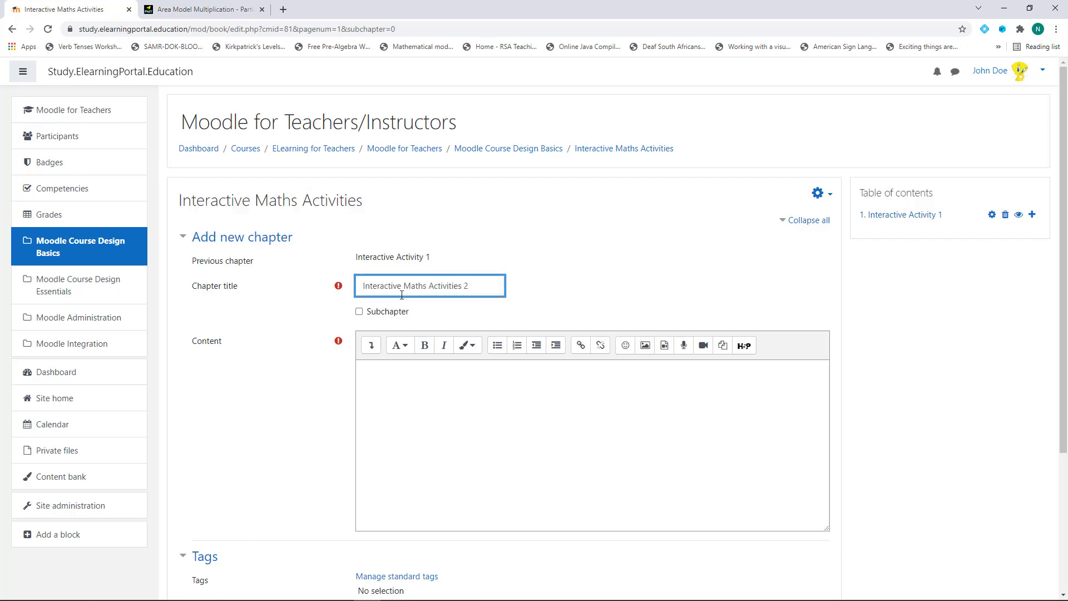
pyautogui.click(206, 10)
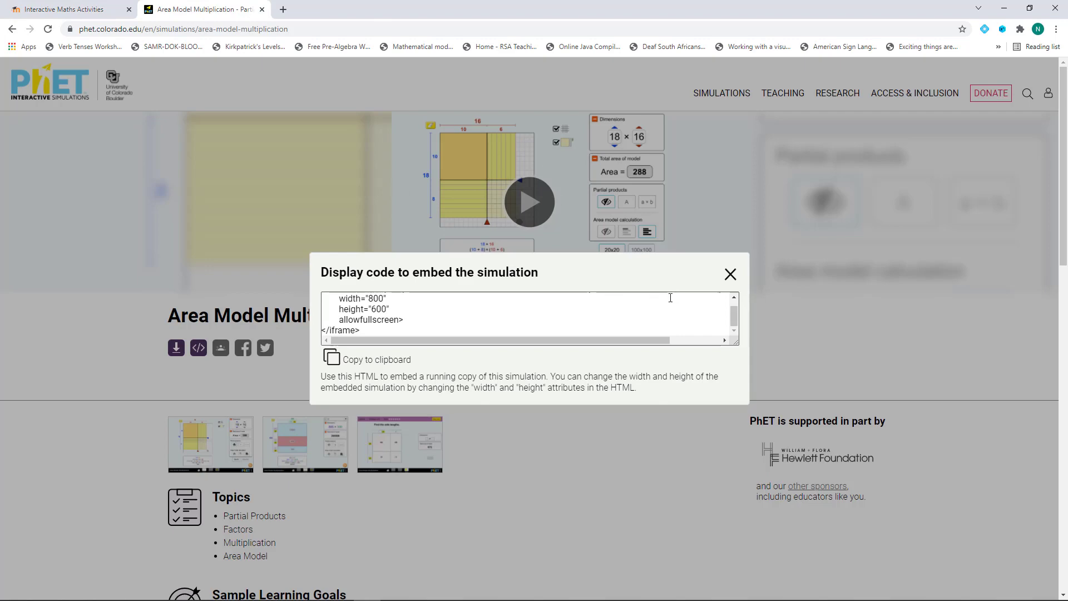
# Get the embed code for PhET's Equality Explorer simulation and return to Moodle
pyautogui.click(730, 275)
pyautogui.click(19, 31)
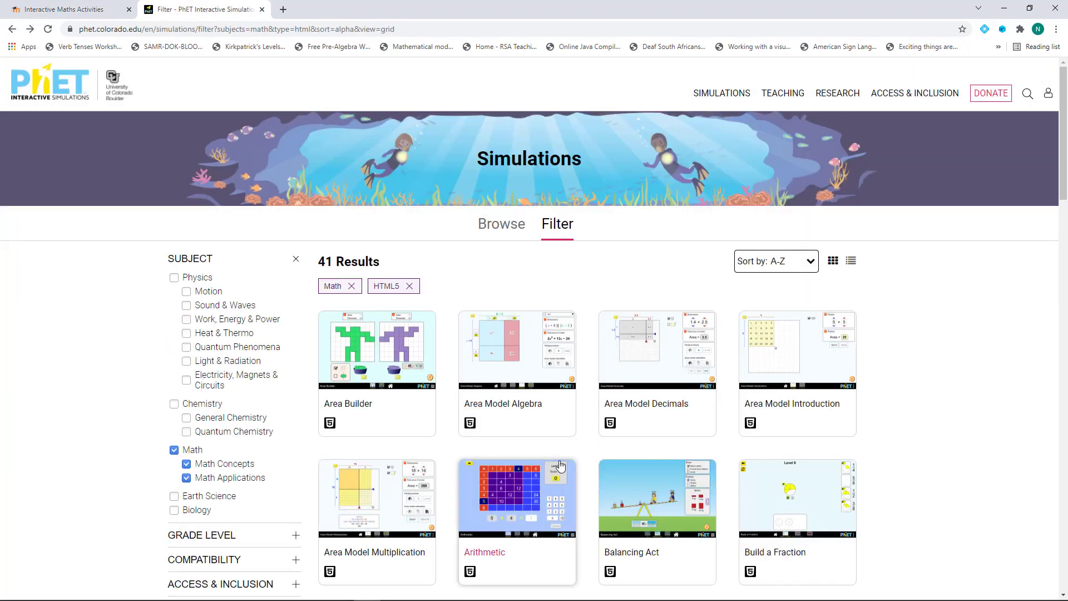
pyautogui.scroll(-5, 511, 417)
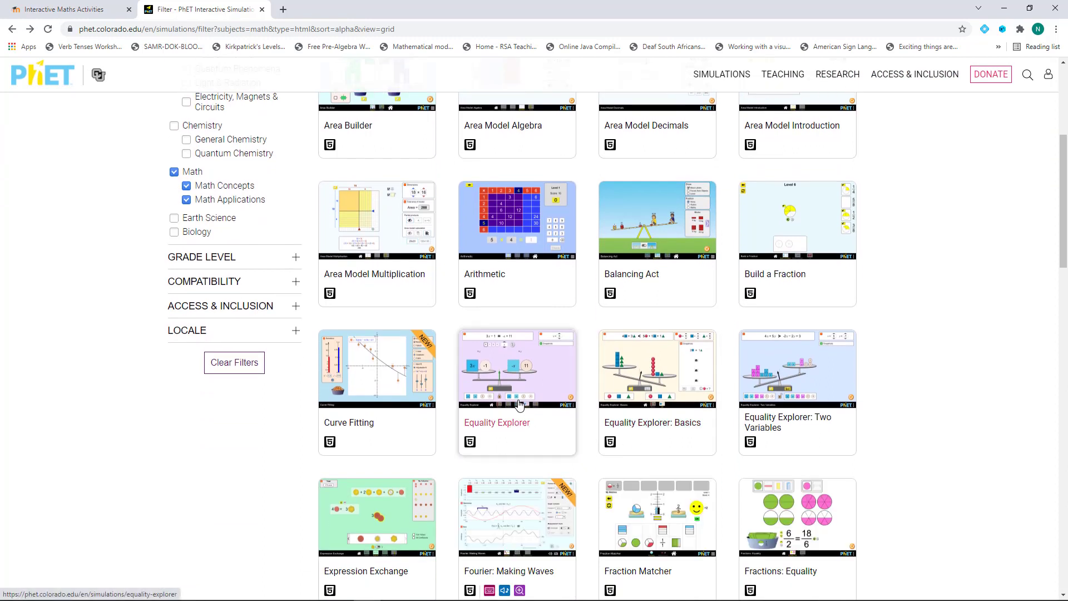
pyautogui.click(506, 400)
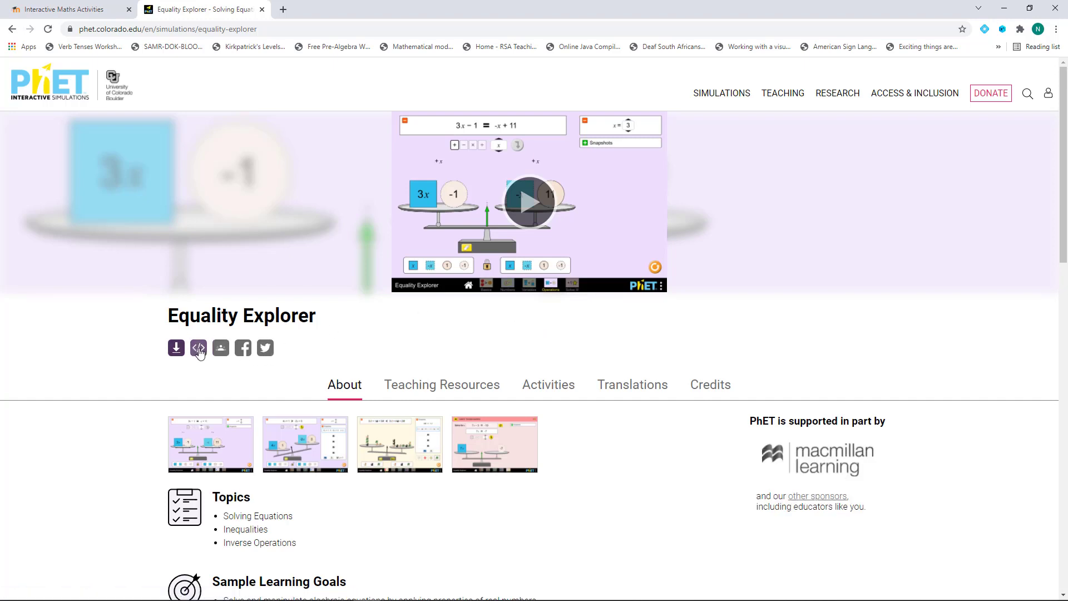
pyautogui.click(198, 349)
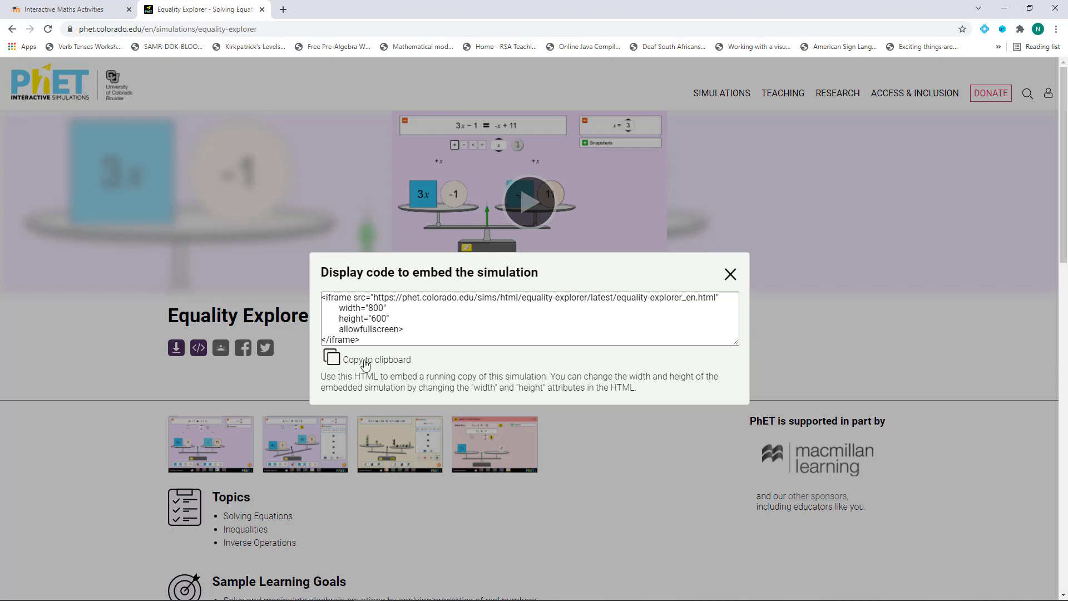
pyautogui.click(78, 9)
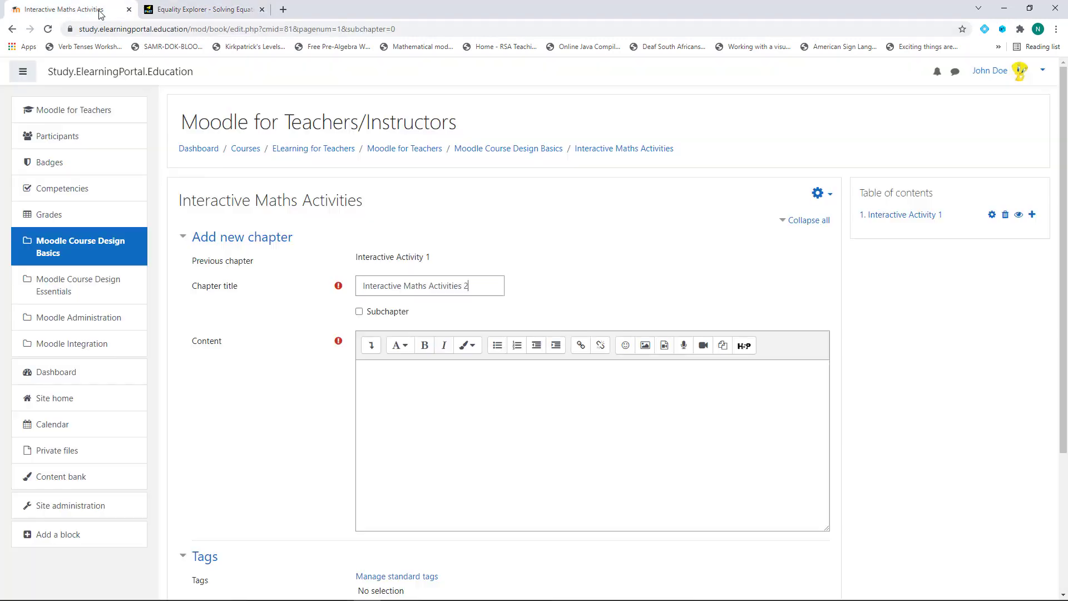
# Replace chapter 2's HTML placeholder with the Equality Explorer embed code and save
pyautogui.click(398, 389)
pyautogui.click(371, 345)
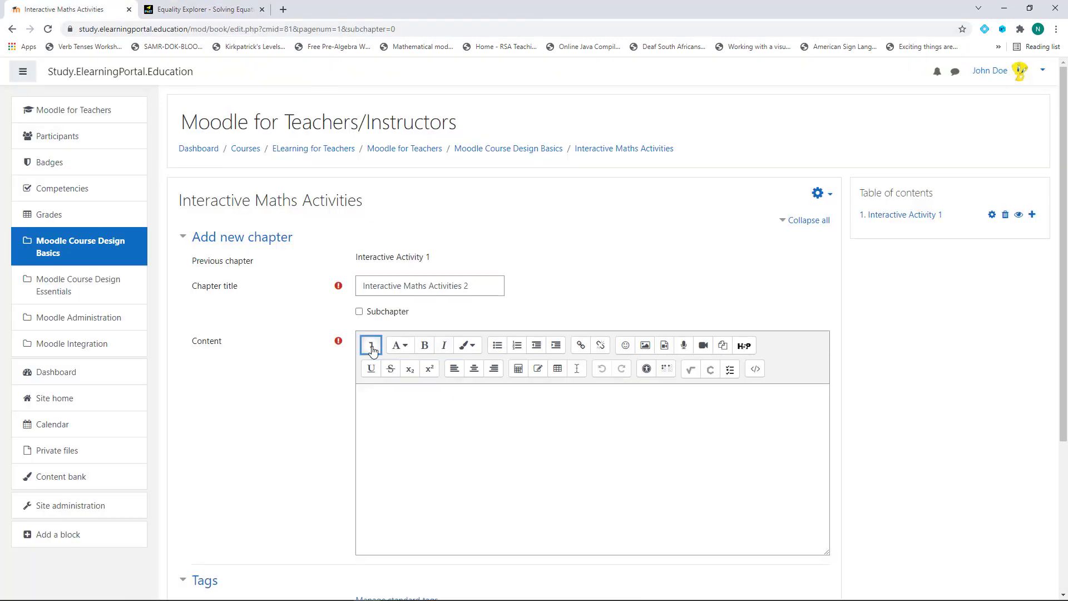
pyautogui.click(755, 370)
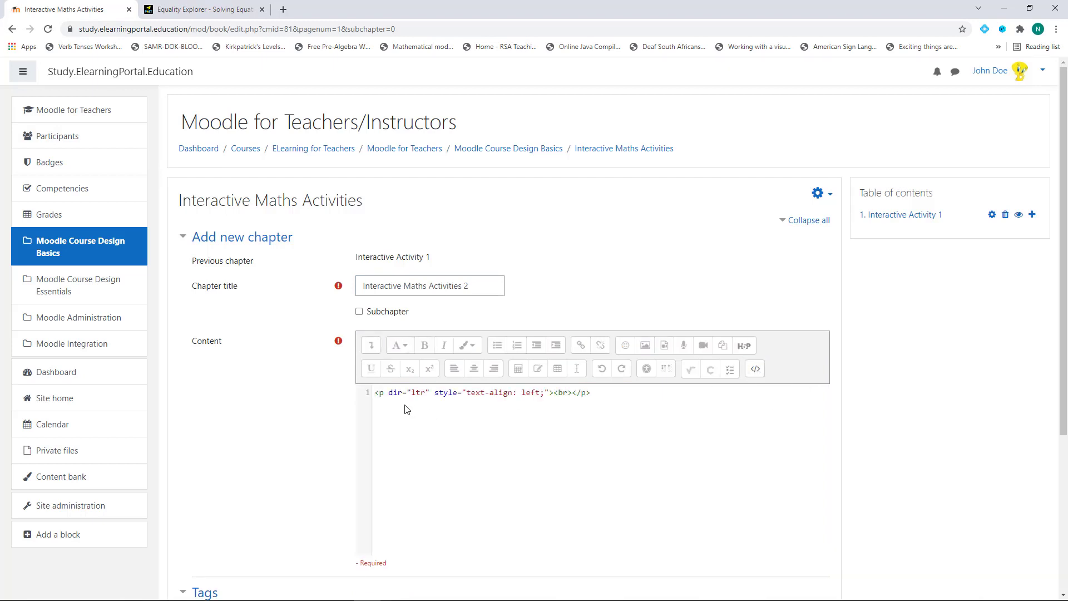
pyautogui.moveTo(375, 394); pyautogui.dragTo(663, 394)
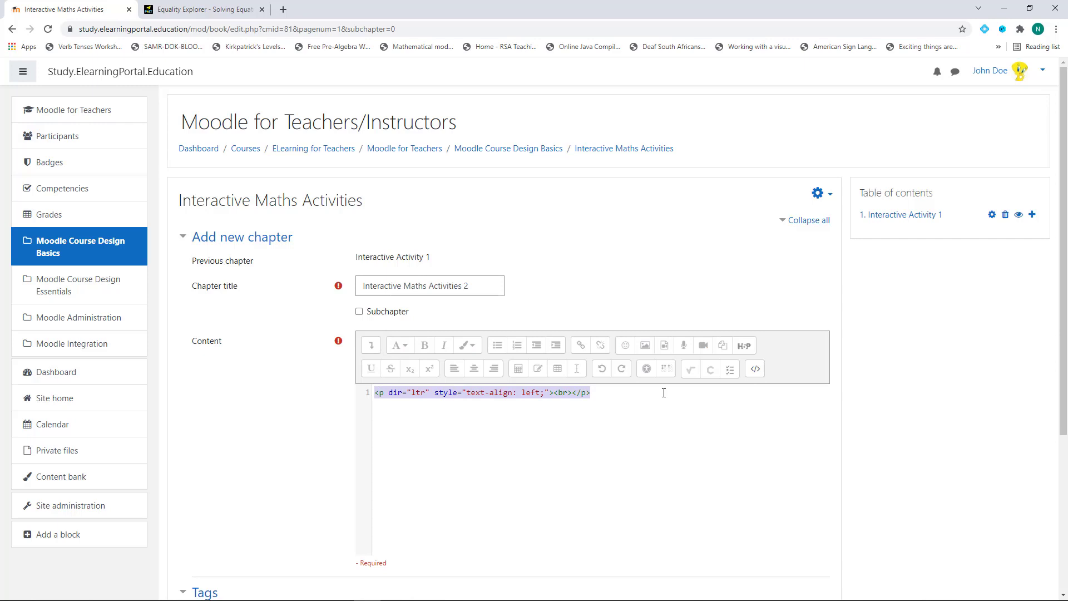
pyautogui.write('<iframe src="https://phet.colorado.edu/sims/html/equality-explorer/latest/equality-explorer_en.html"         width="800"         height="600"         allowfullscreen> </iframe>')
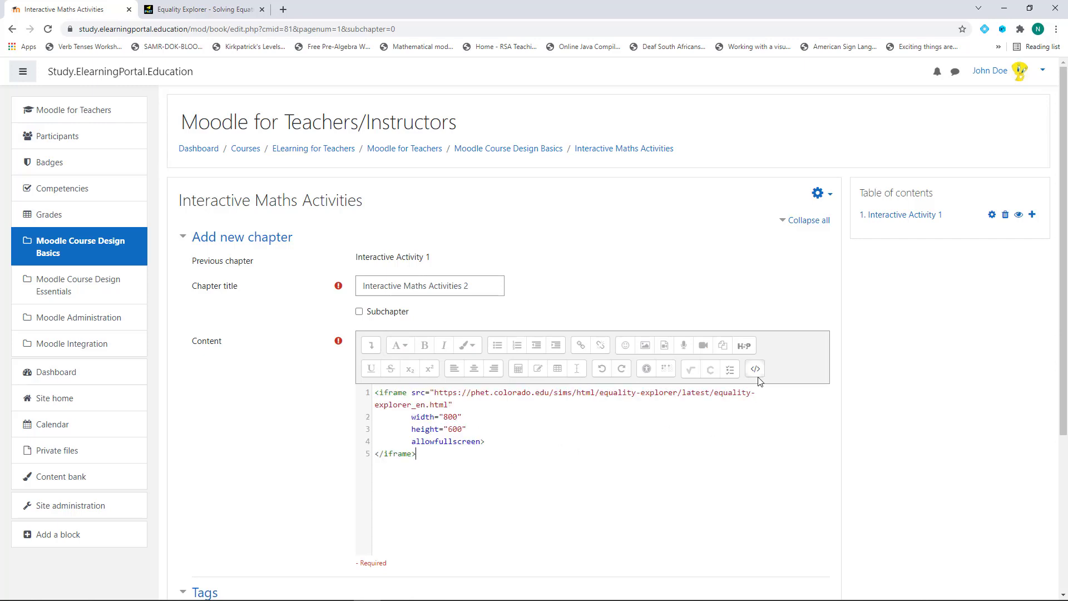
pyautogui.scroll(-4, 288, 371)
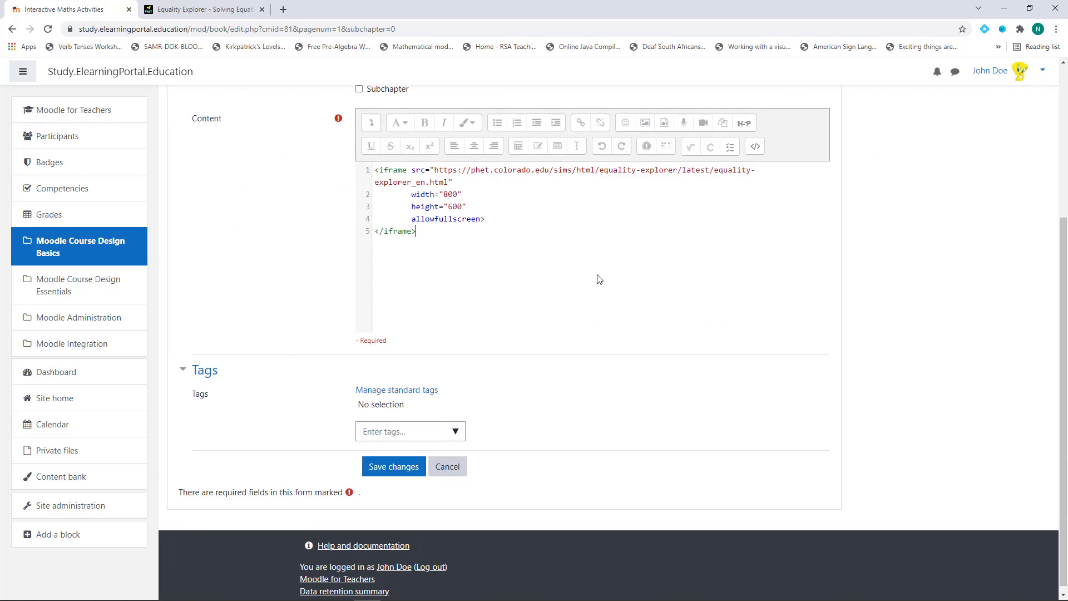
pyautogui.click(388, 469)
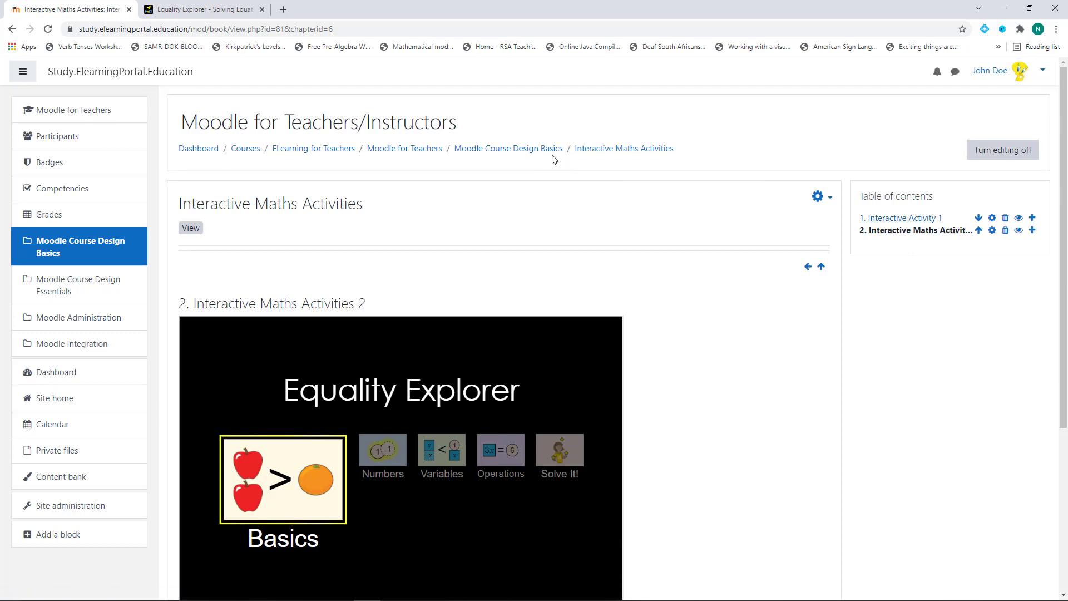
# Return to the Moodle Course Design Basics course and reopen the Interactive Maths Activities book
pyautogui.click(527, 151)
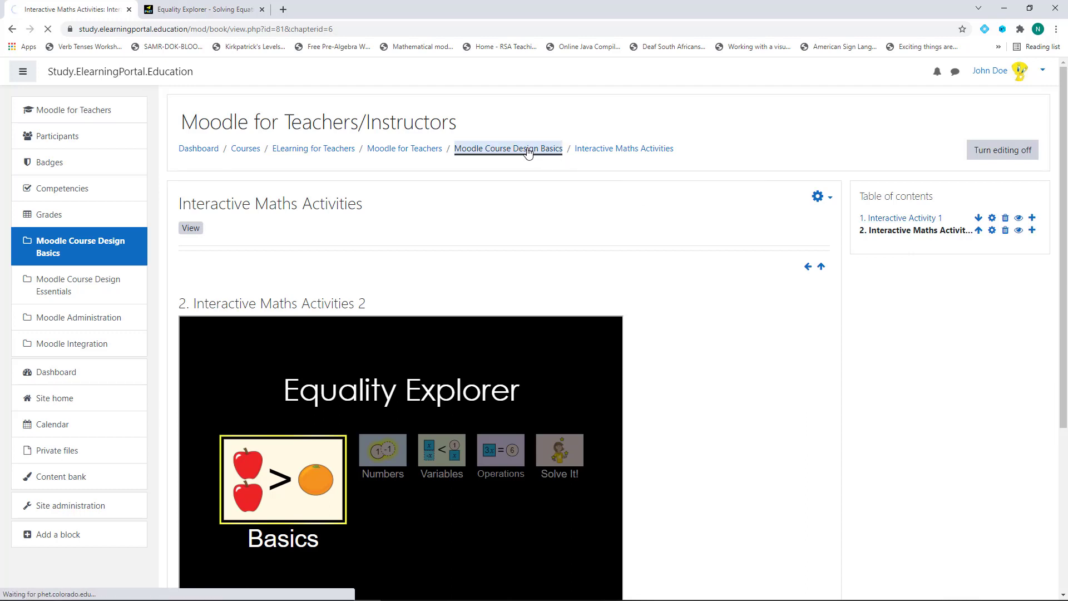
pyautogui.scroll(-2, 379, 279)
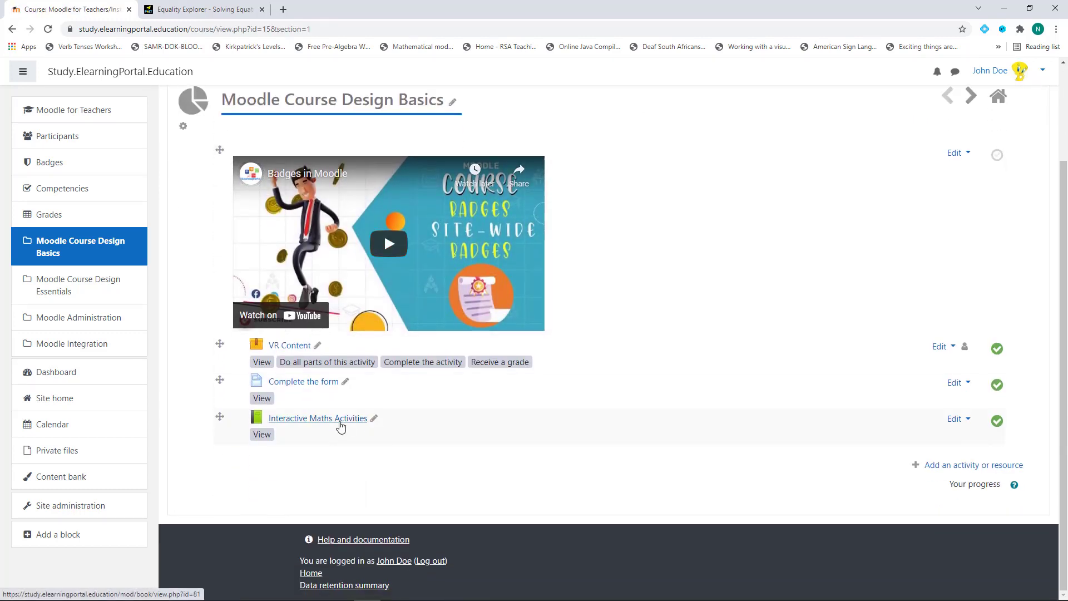
pyautogui.click(341, 418)
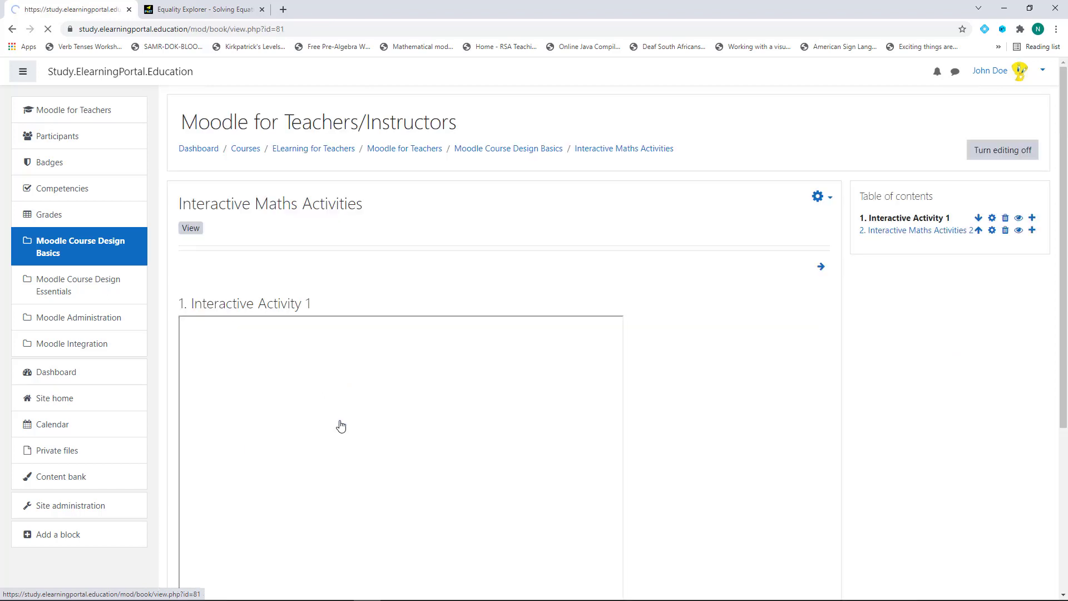
pyautogui.scroll(-1, 663, 422)
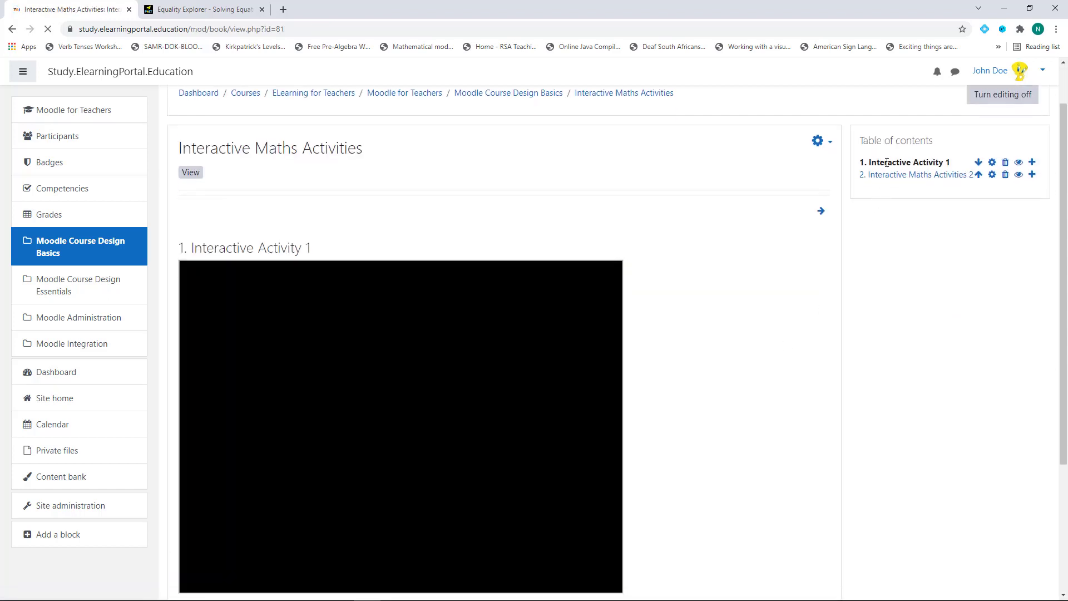
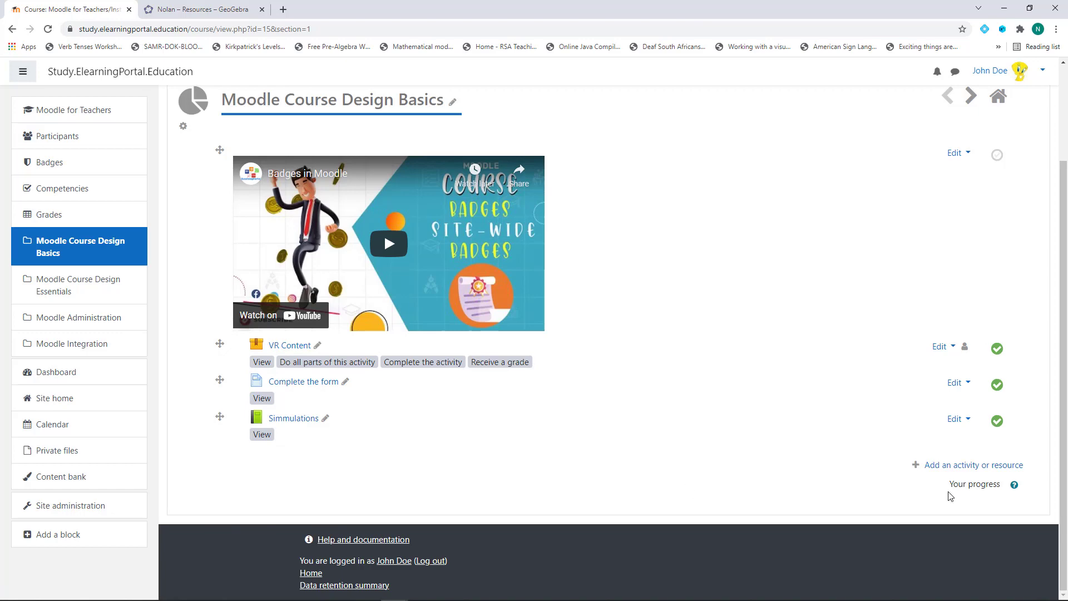
# Add a new Book resource to the section named 'Geogebra Activities'
pyautogui.click(942, 470)
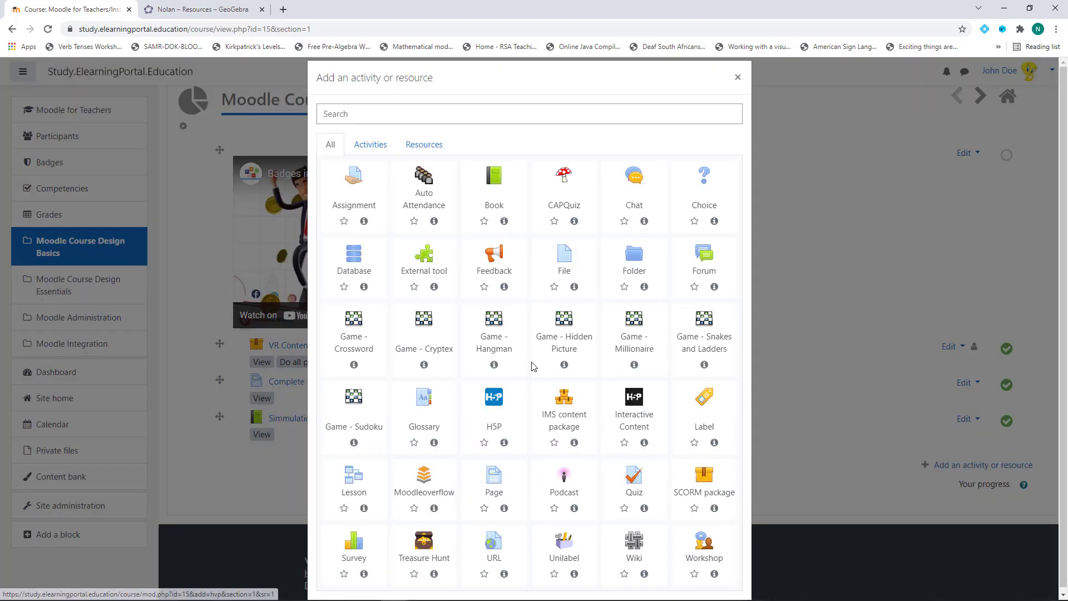
pyautogui.click(419, 146)
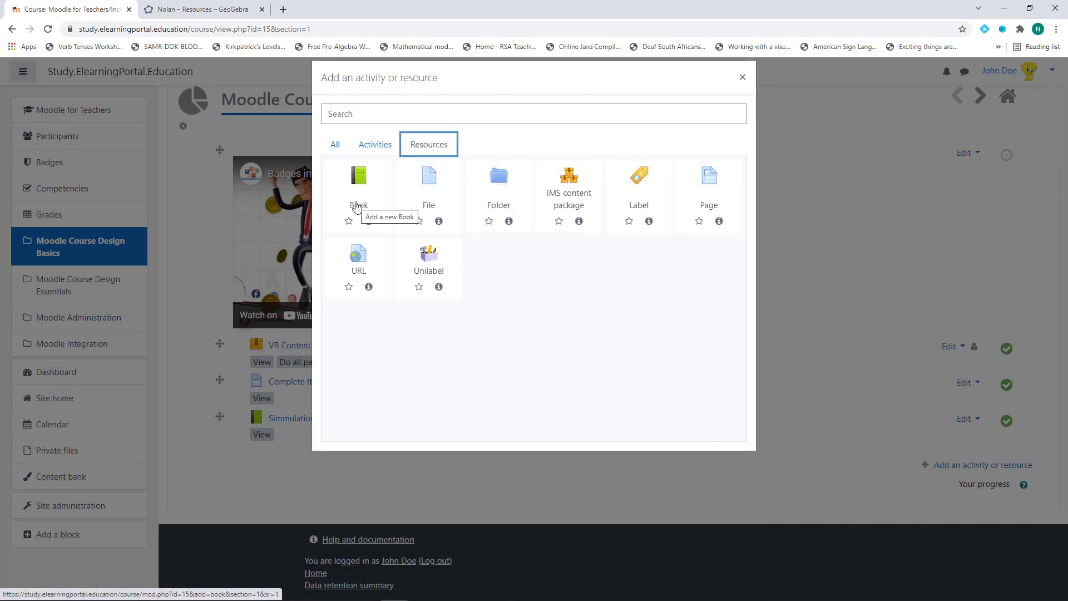
pyautogui.click(357, 207)
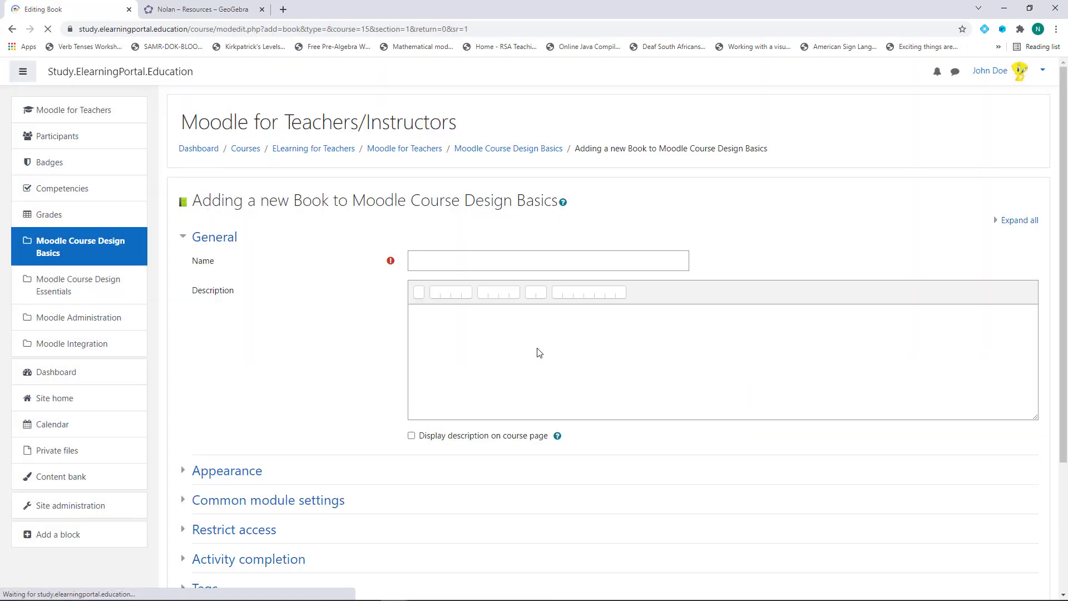
pyautogui.click(515, 259)
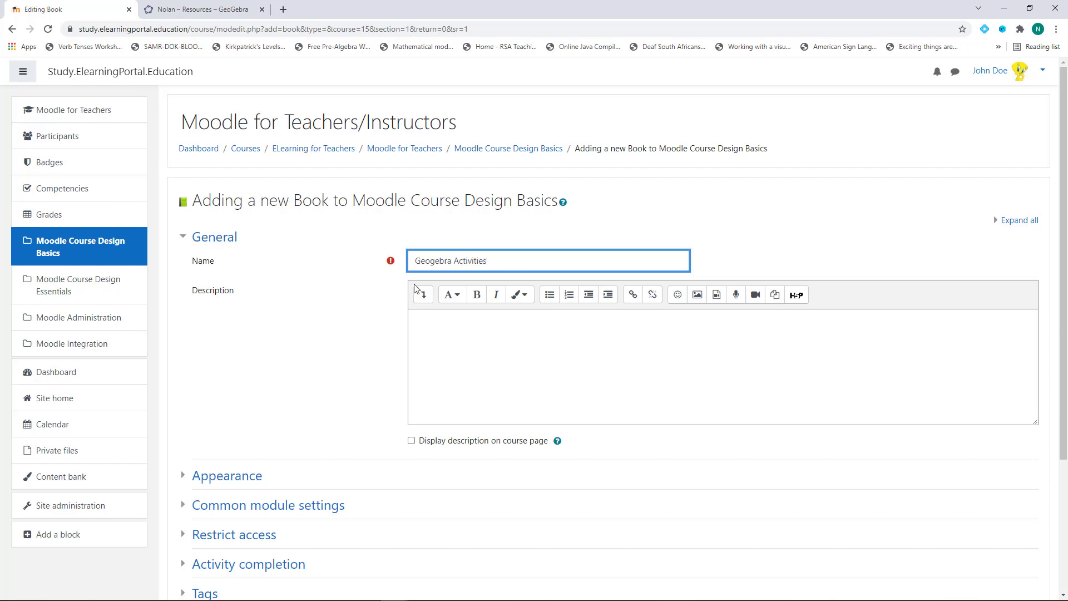
# Set completion tracking to complete when conditions are met, requiring a view, and save the book
pyautogui.scroll(-3, 195, 334)
pyautogui.click(236, 315)
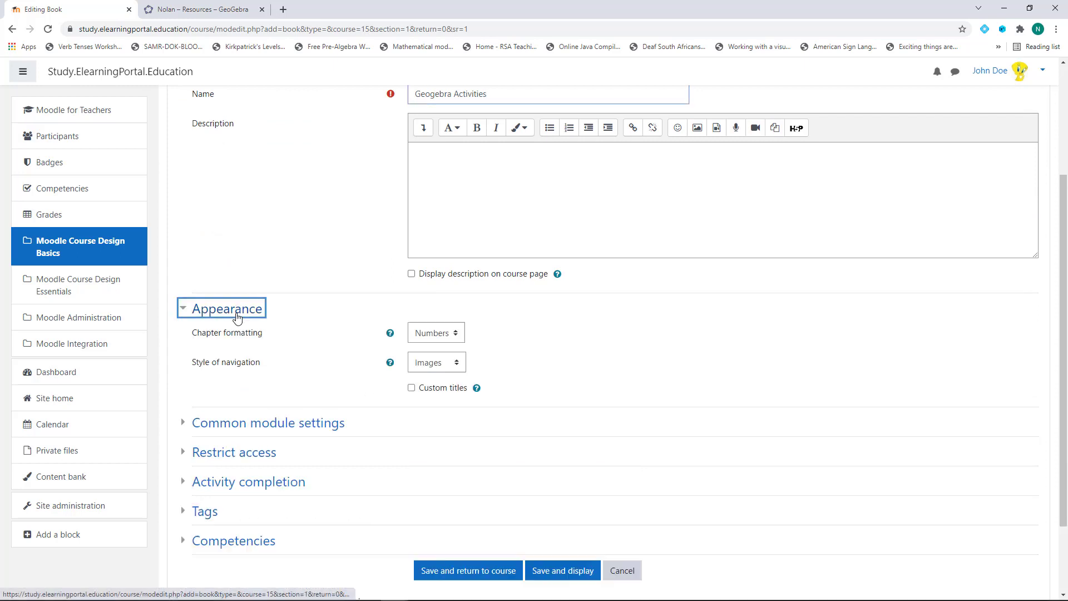
pyautogui.click(251, 313)
pyautogui.click(284, 399)
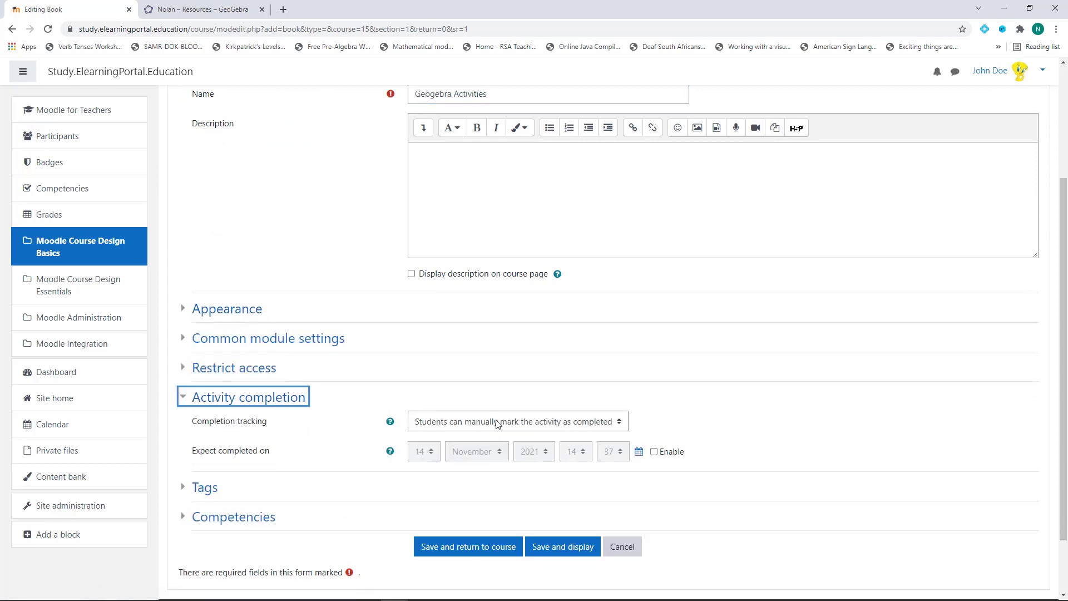
pyautogui.click(480, 428)
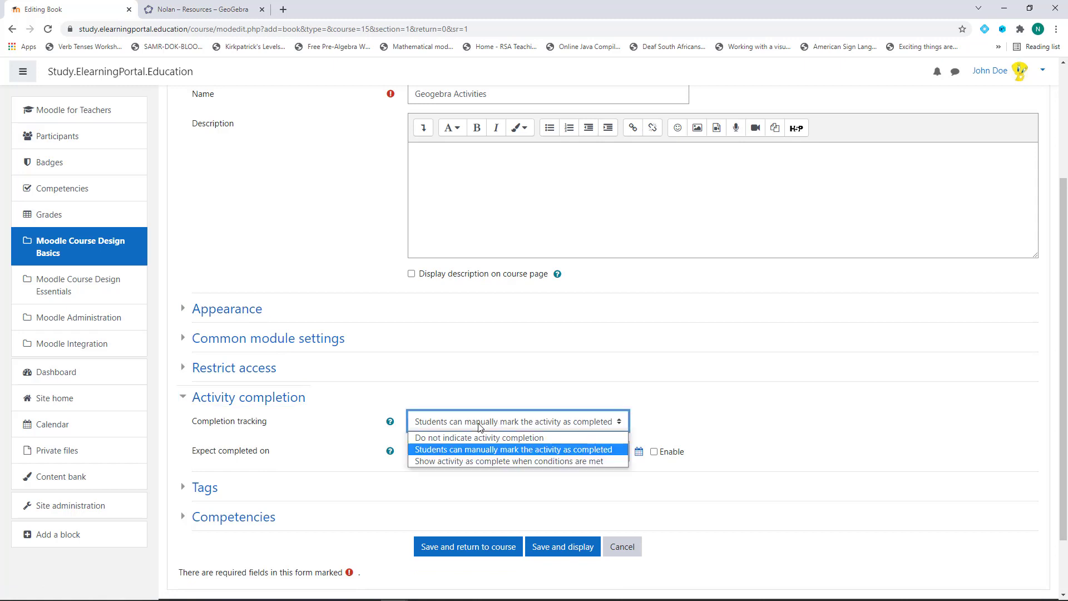
pyautogui.click(442, 462)
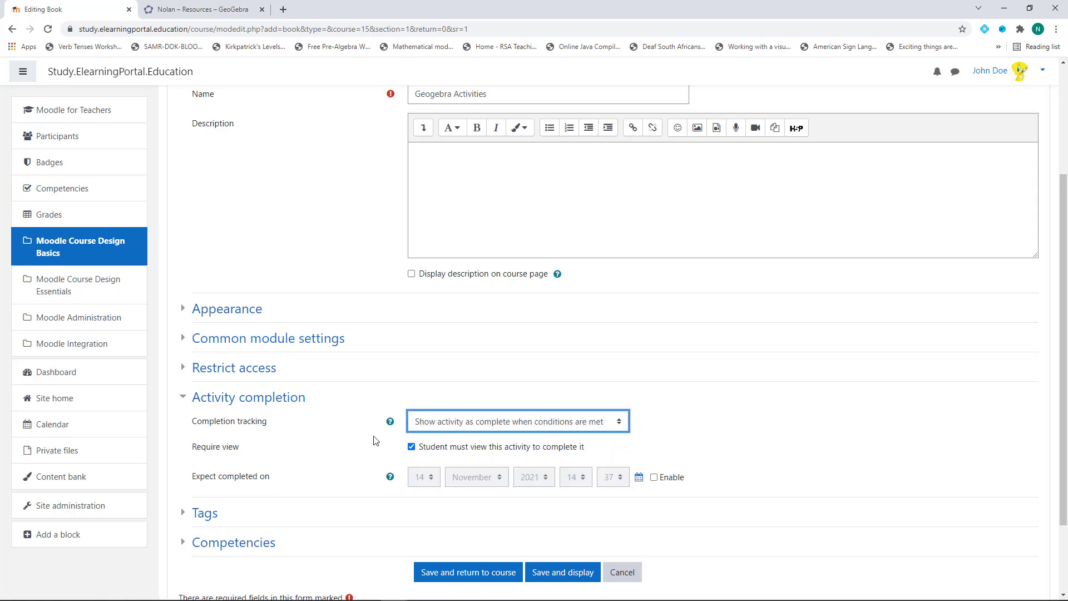
pyautogui.scroll(-3, 340, 423)
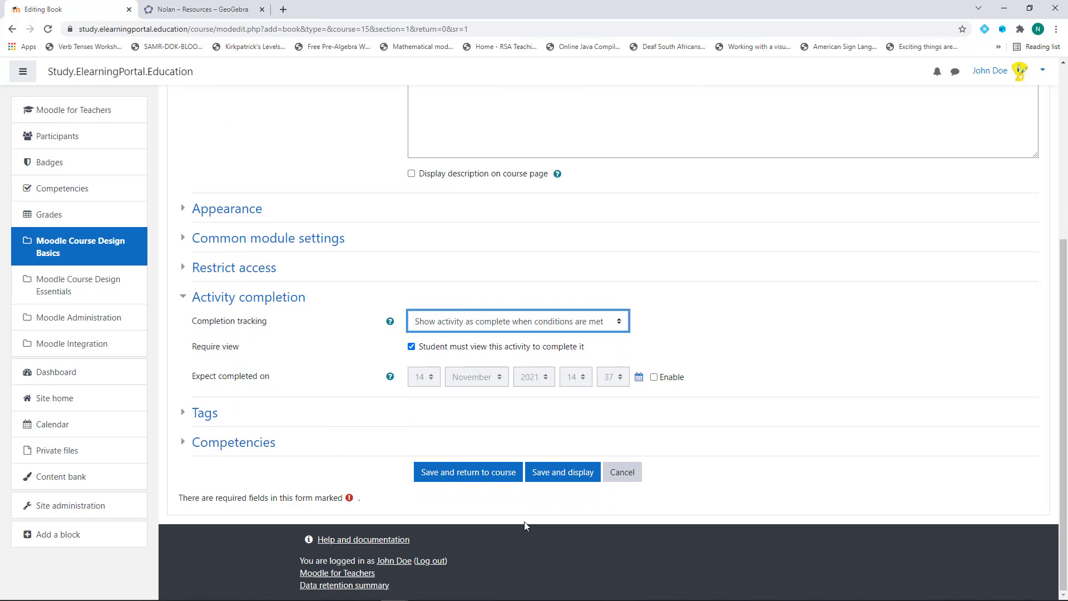
pyautogui.click(476, 479)
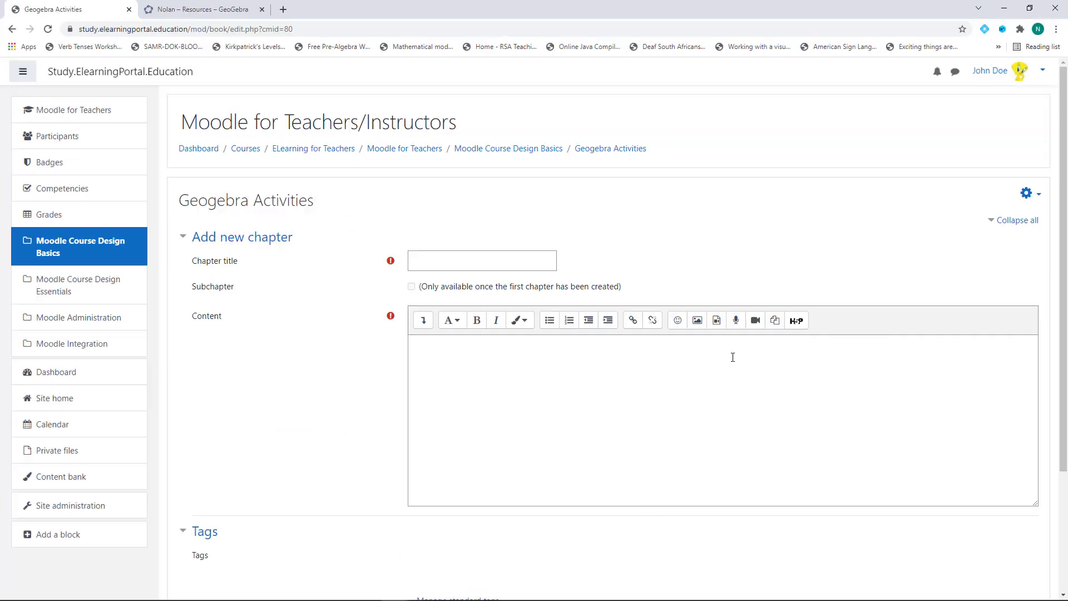
# Open the details page of the Linear Functions activity from the GeoGebra resources
pyautogui.click(213, 10)
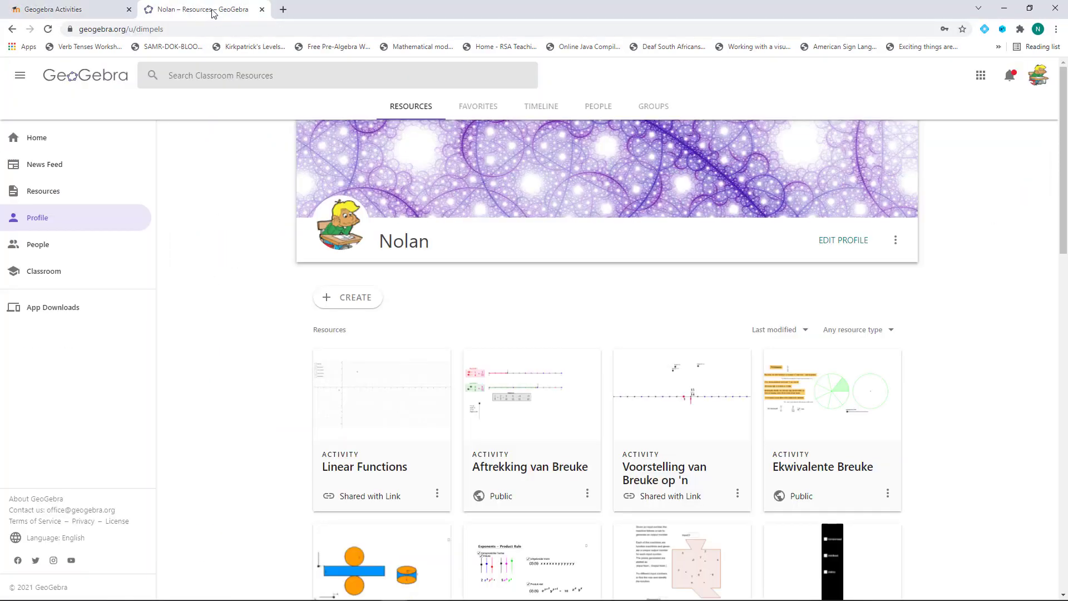
pyautogui.scroll(-4, 567, 316)
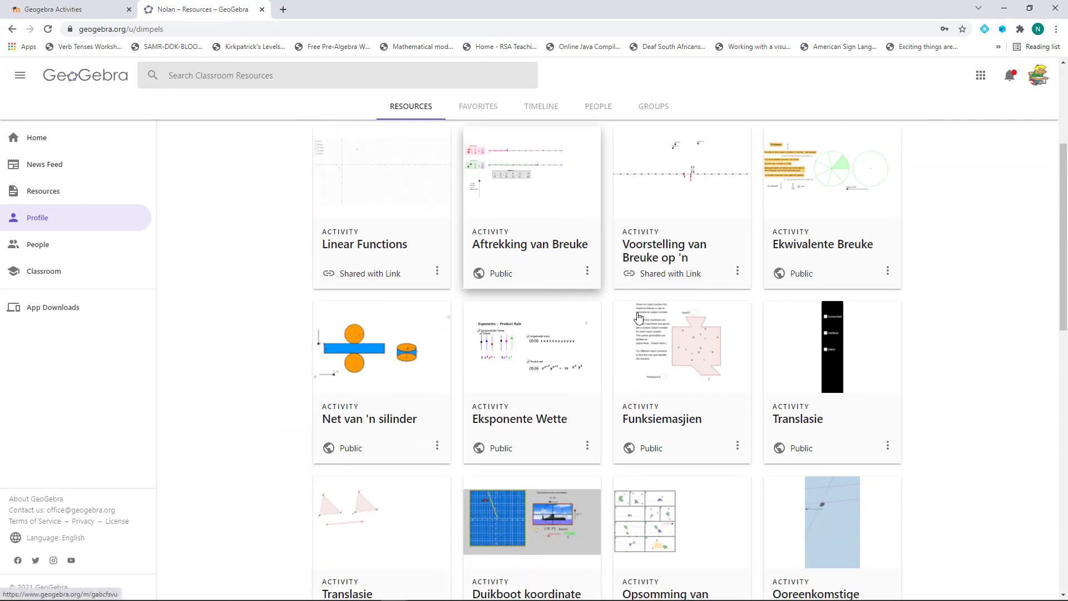
pyautogui.click(363, 245)
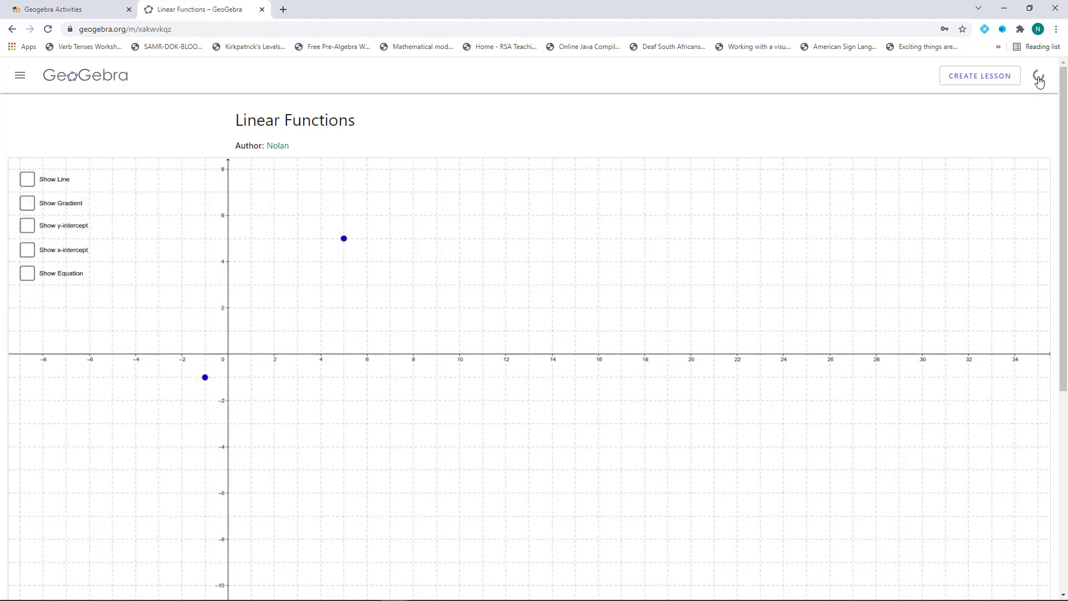
pyautogui.click(1038, 77)
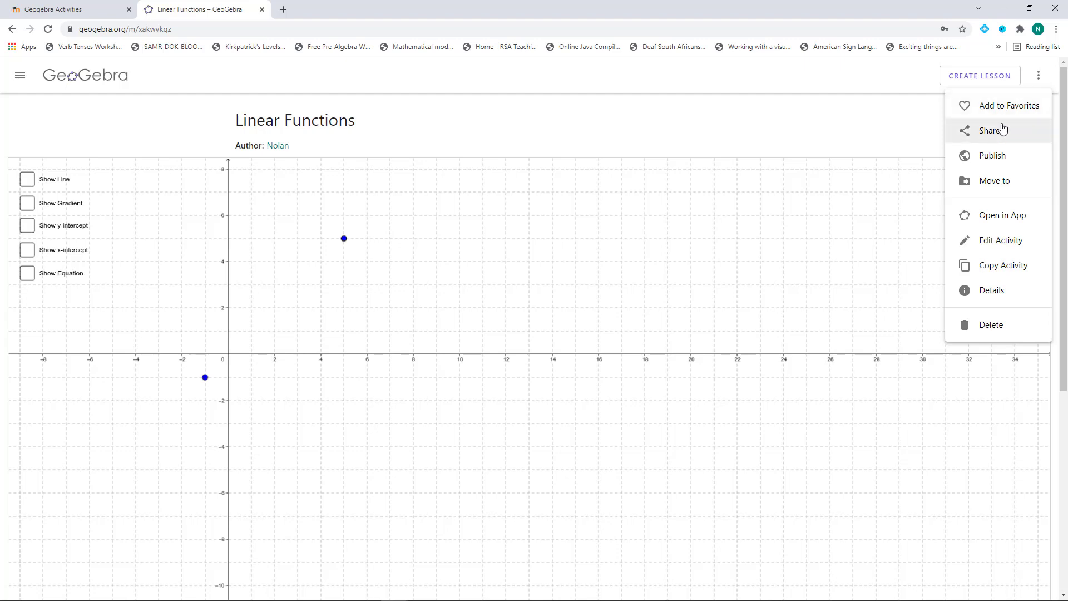
pyautogui.click(990, 294)
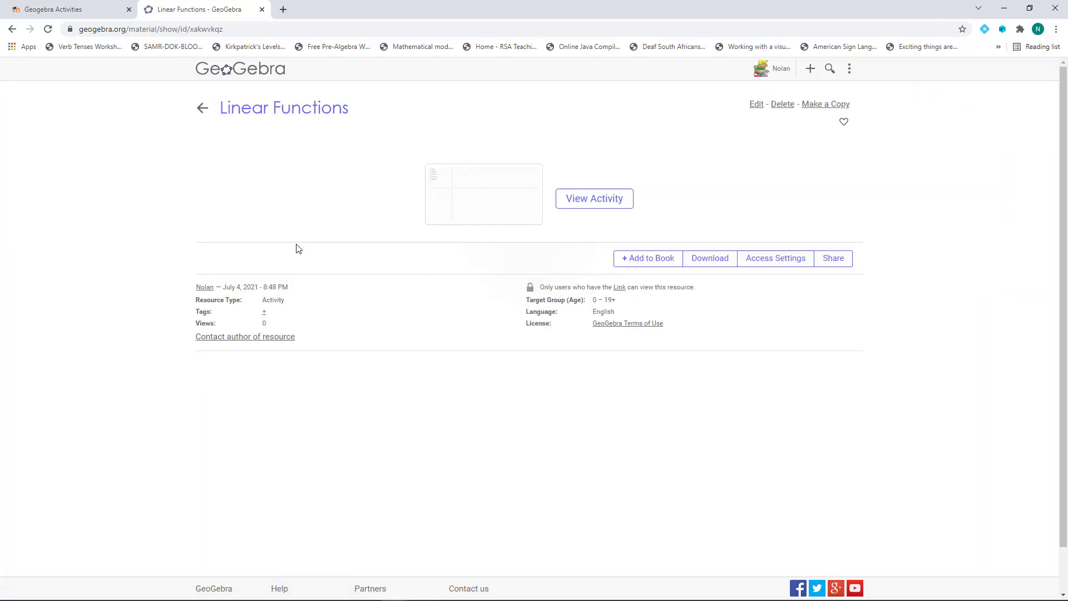
# Copy the Linear Functions embed code from Share > Embed and return to the Moodle chapter form
pyautogui.click(837, 262)
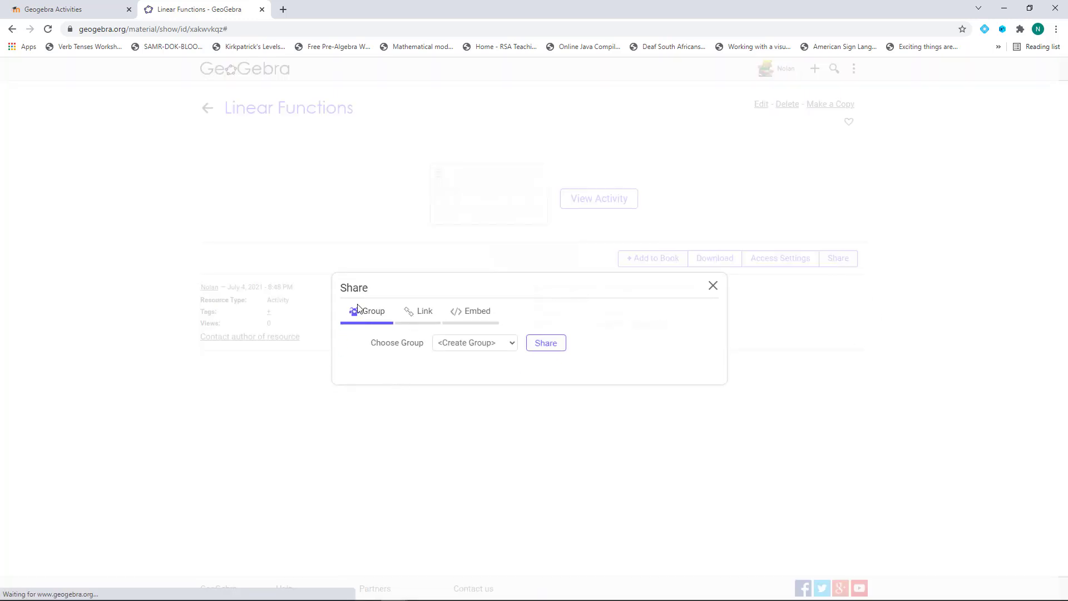
pyautogui.click(476, 316)
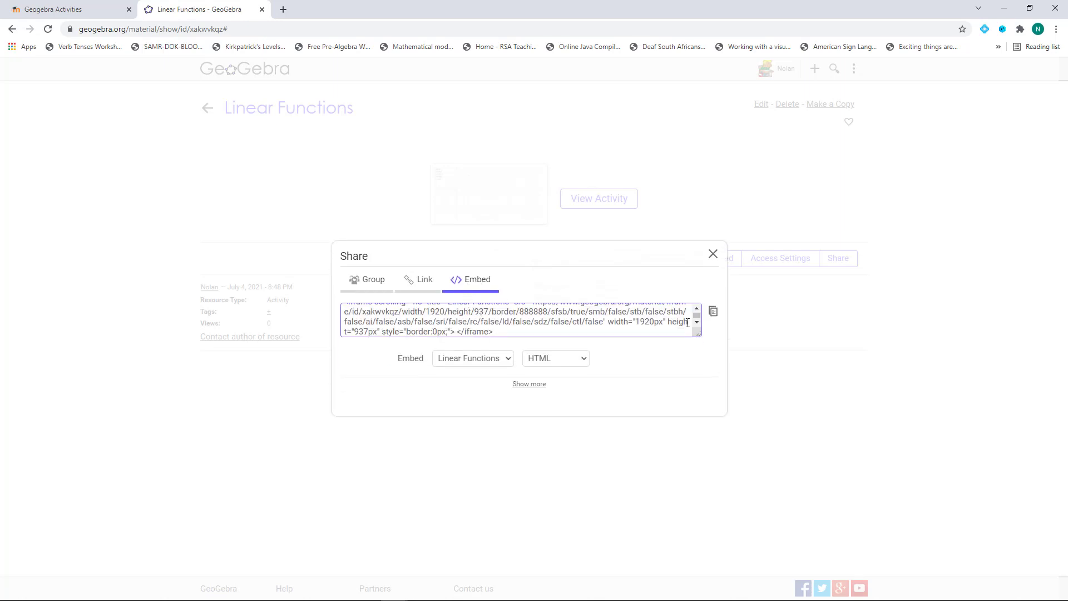
pyautogui.click(714, 312)
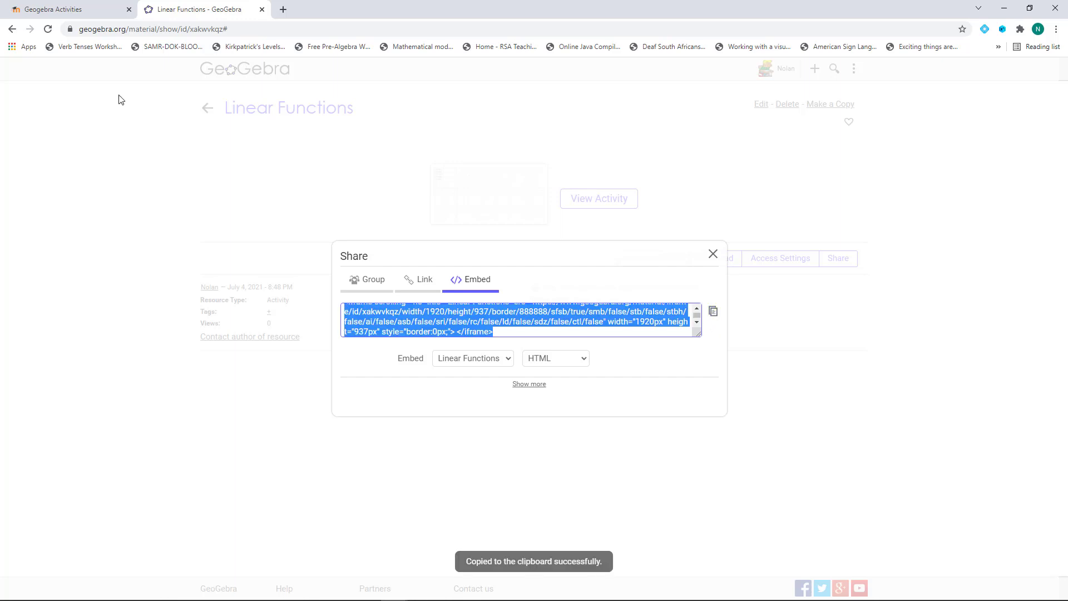
pyautogui.click(74, 9)
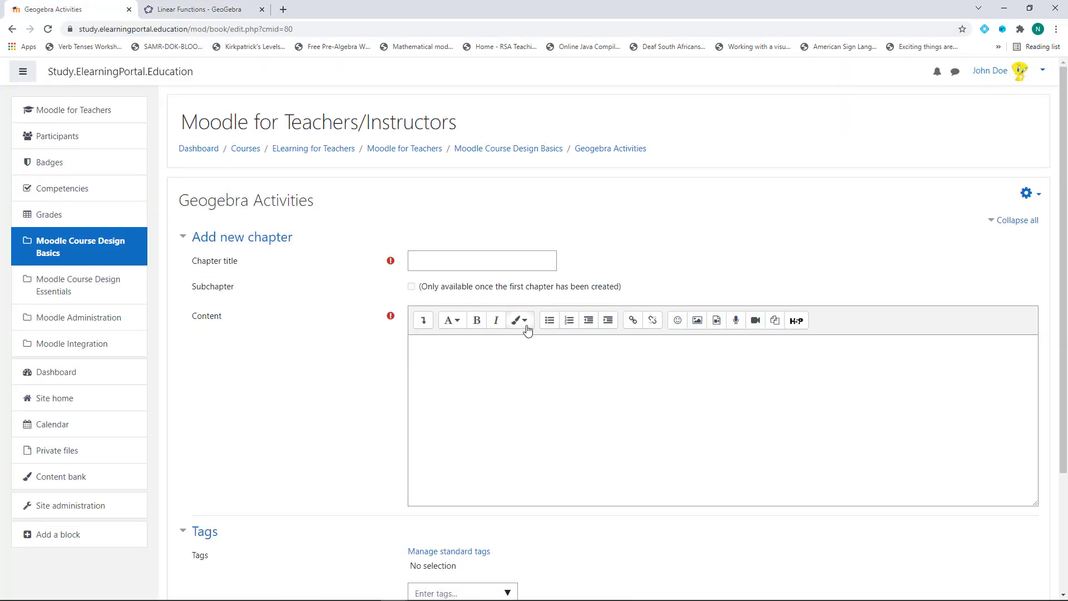
# Title the chapter 'Maths Activity 1' and replace its HTML source with the Linear Functions iframe code
pyautogui.click(461, 262)
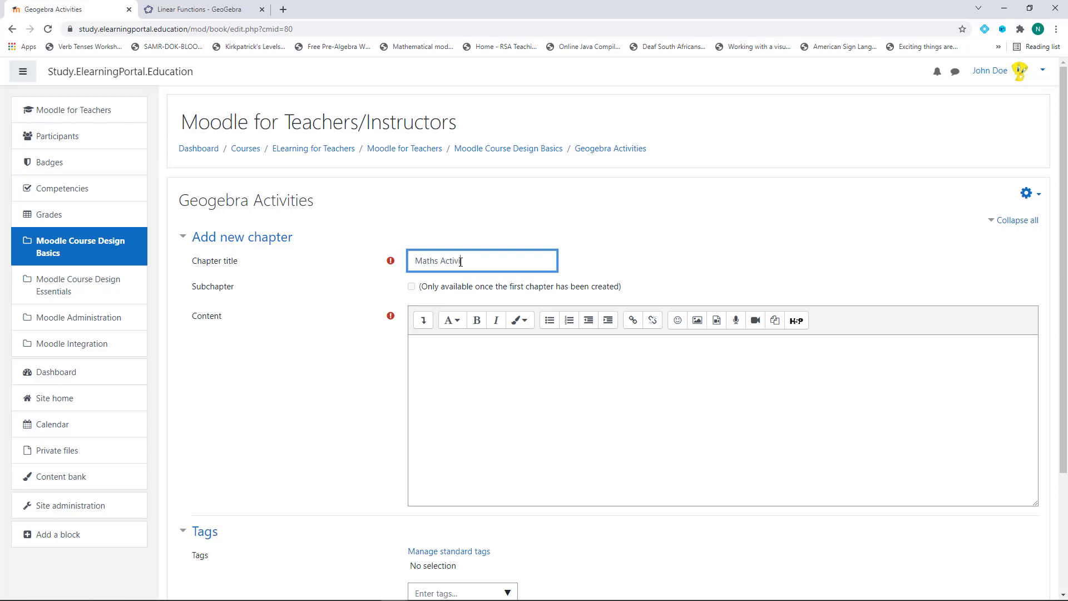
pyautogui.scroll(-2, 231, 389)
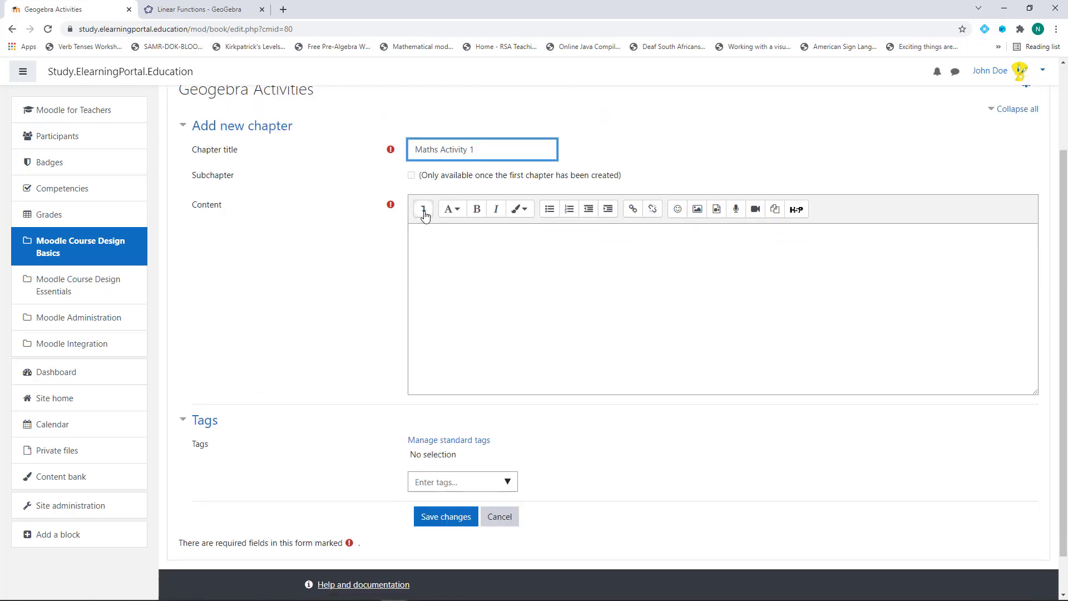
pyautogui.click(423, 209)
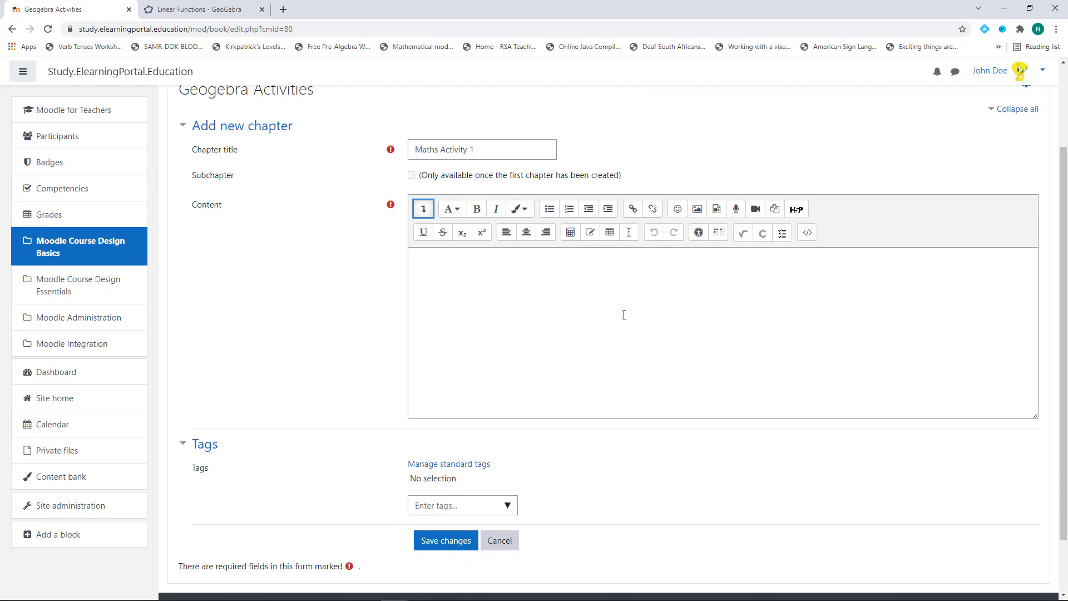
pyautogui.click(807, 234)
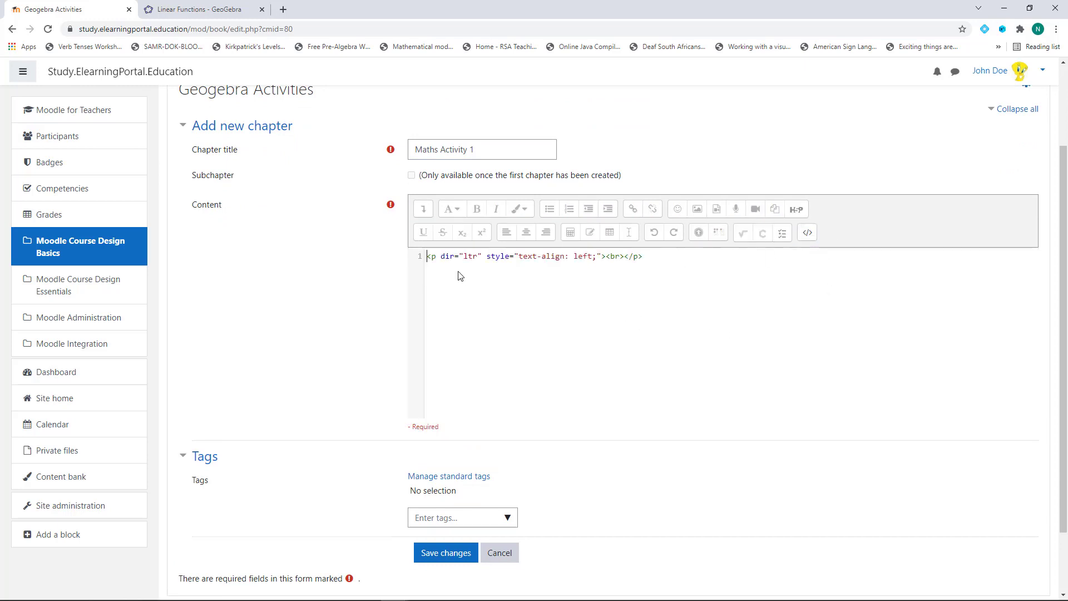
pyautogui.hotkey('ctrl', 'a')
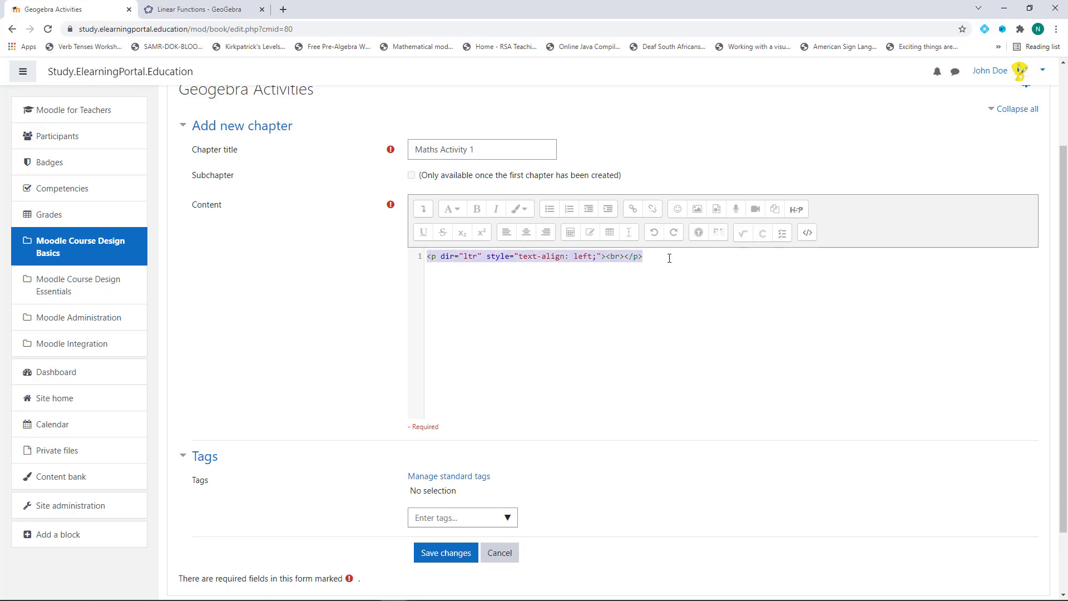
pyautogui.hotkey('ctrl', 'v')
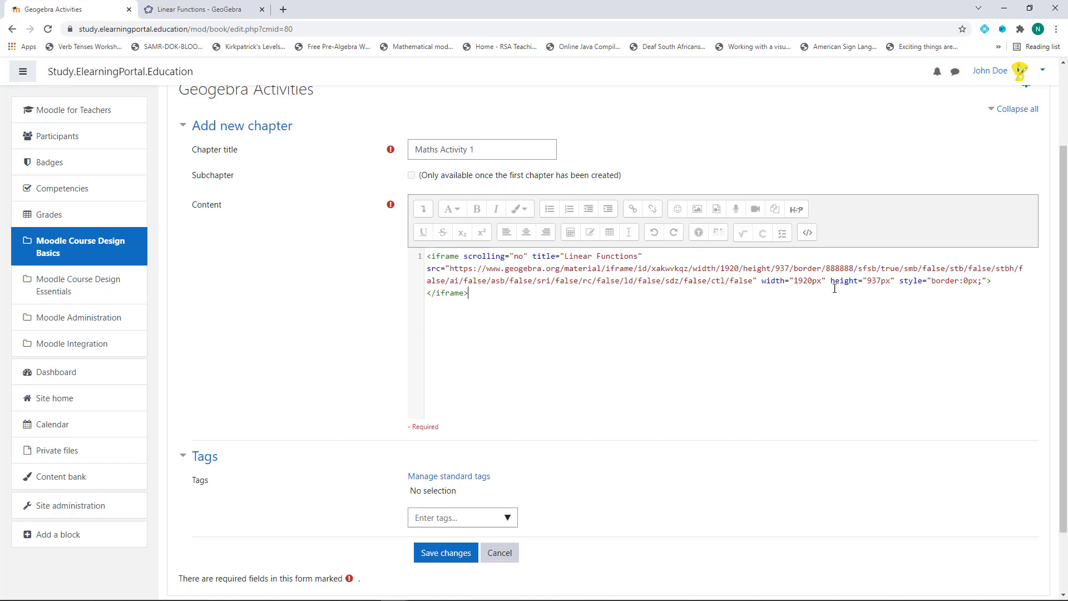
pyautogui.scroll(-2, 271, 325)
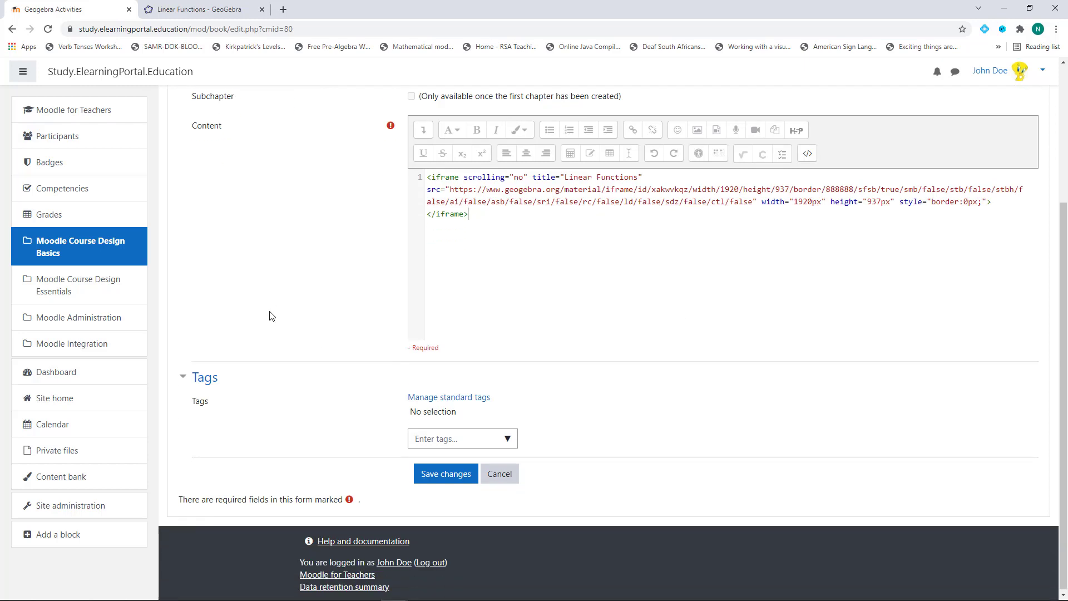
# Save Maths Activity 1, check its Linear Functions graph, and start a new chapter after it
pyautogui.click(449, 477)
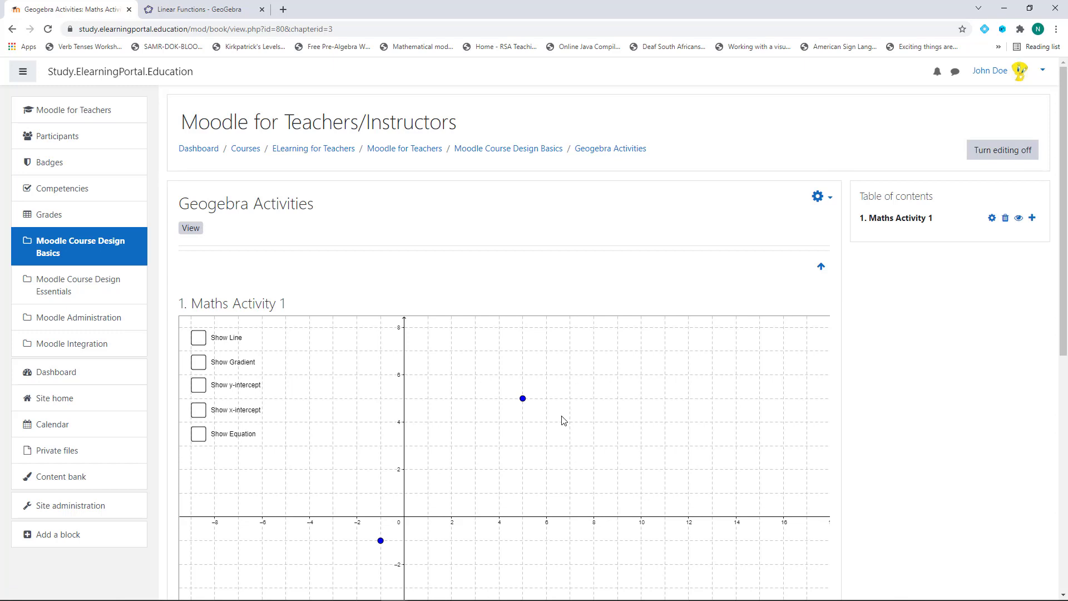
pyautogui.scroll(-1, 601, 414)
pyautogui.scroll(-2, 627, 410)
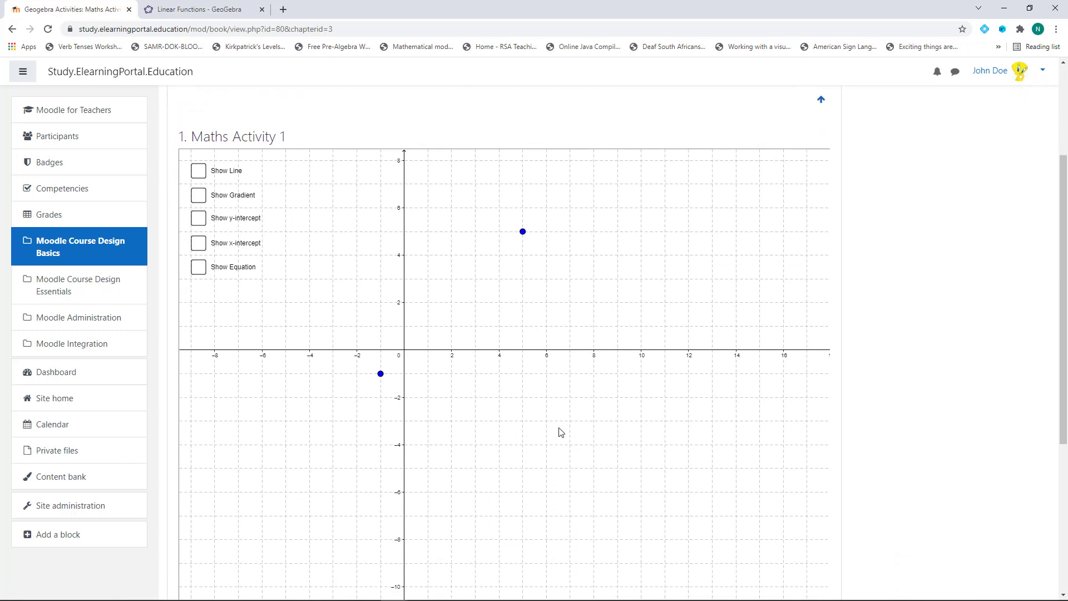
pyautogui.scroll(2, 559, 432)
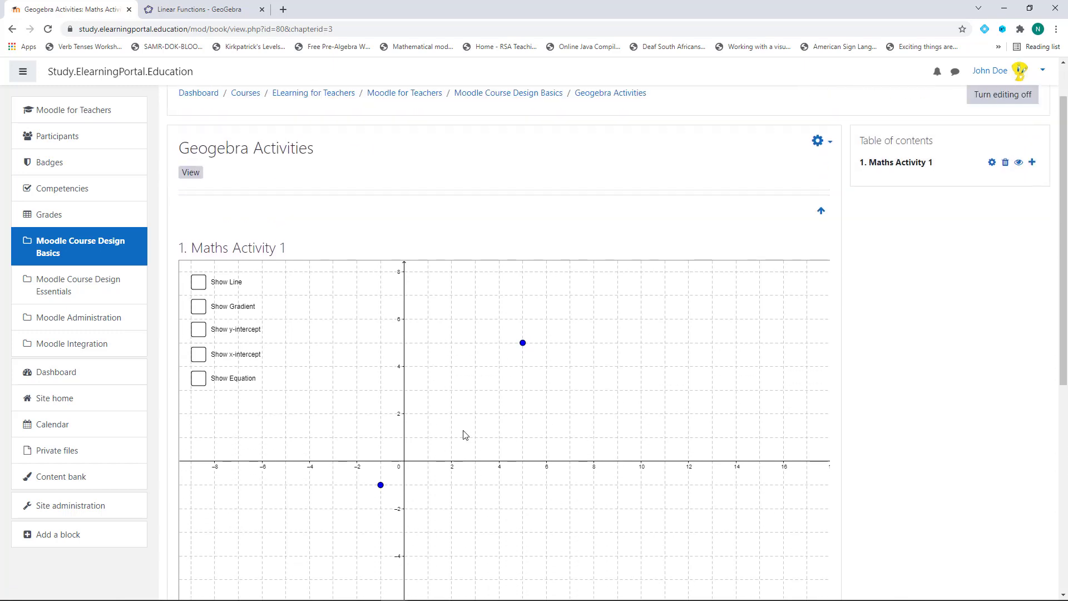
pyautogui.scroll(-2, 465, 435)
pyautogui.scroll(3, 503, 470)
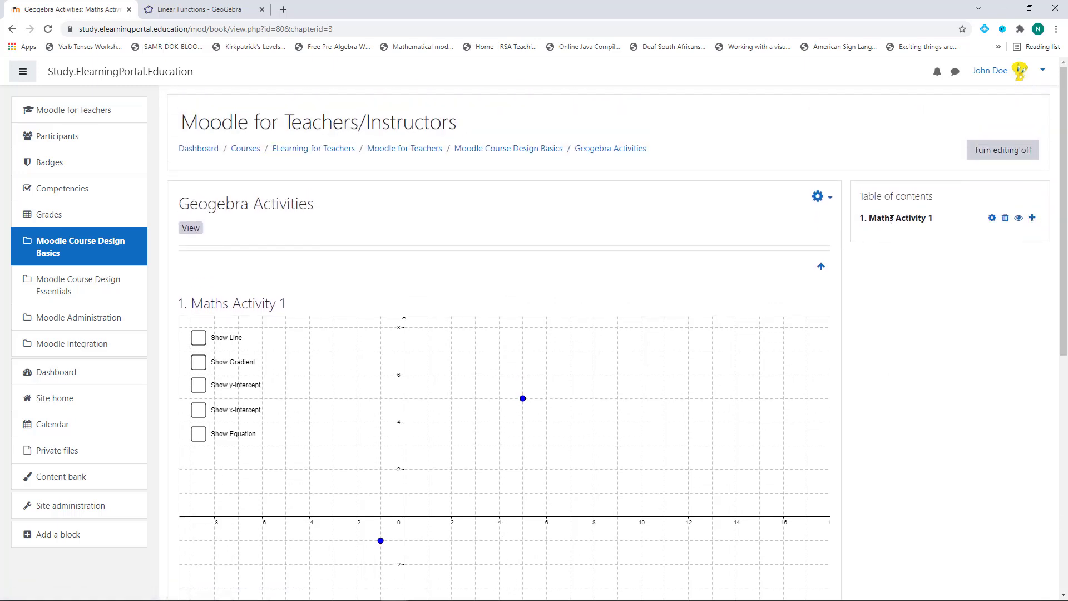
pyautogui.click(1032, 219)
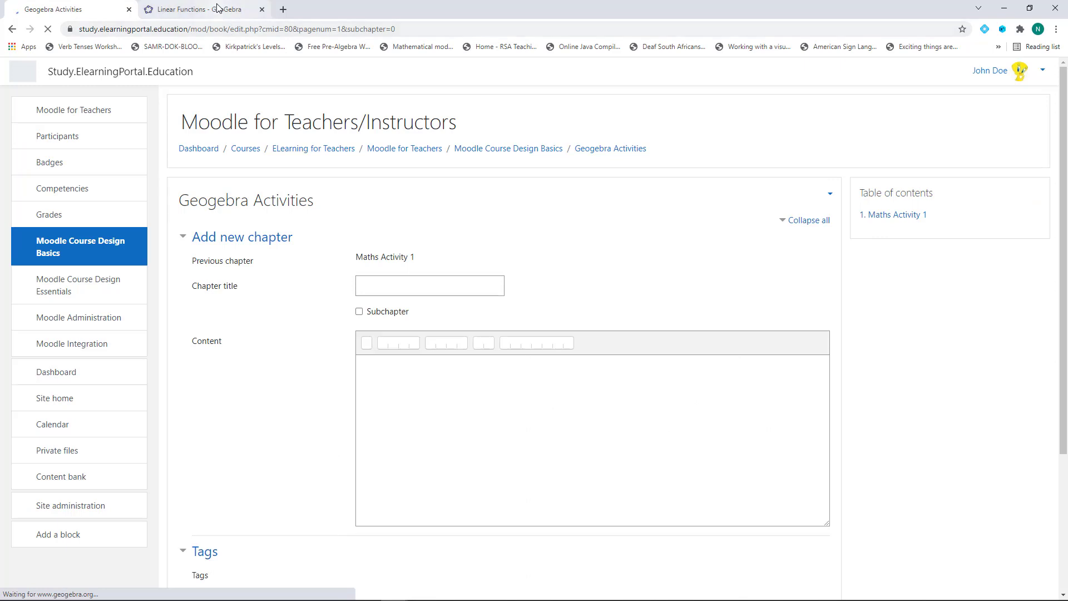
pyautogui.click(199, 10)
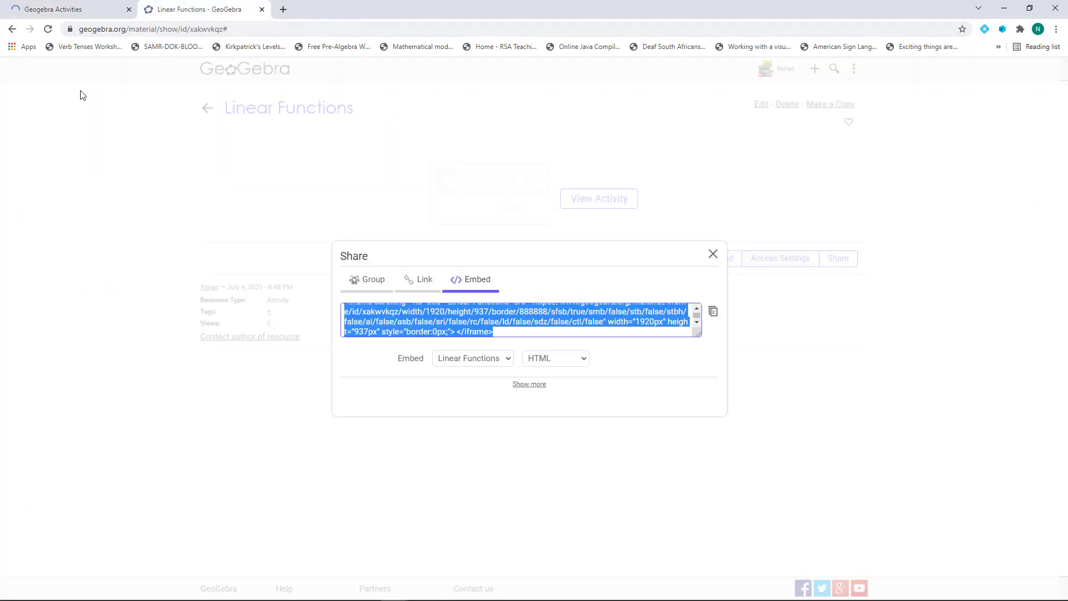
# Open the Funksiemasjien activity from the author's GeoGebra profile
pyautogui.click(710, 256)
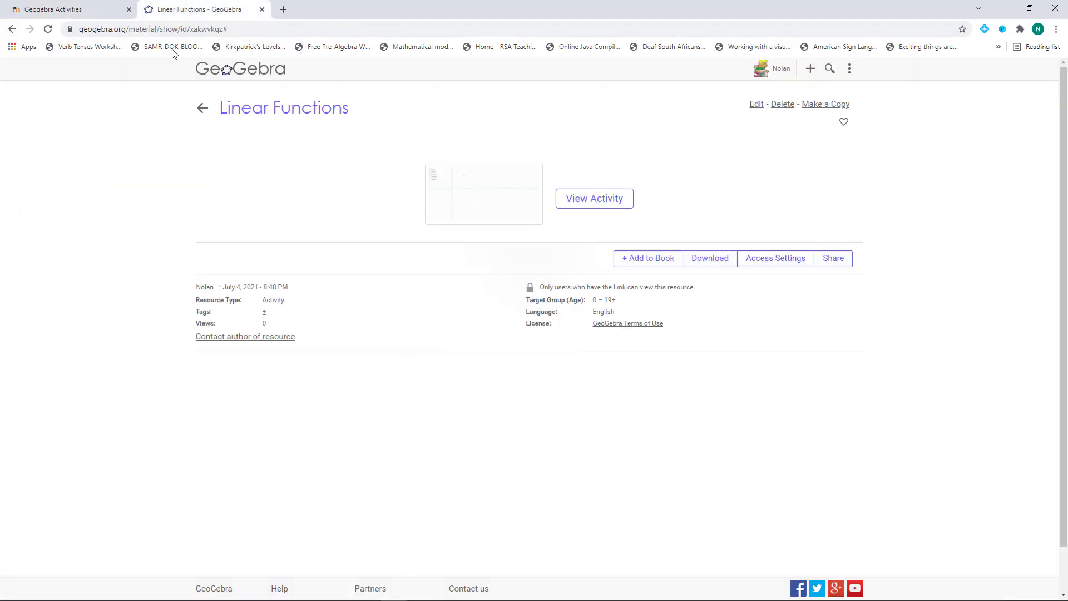
pyautogui.click(198, 110)
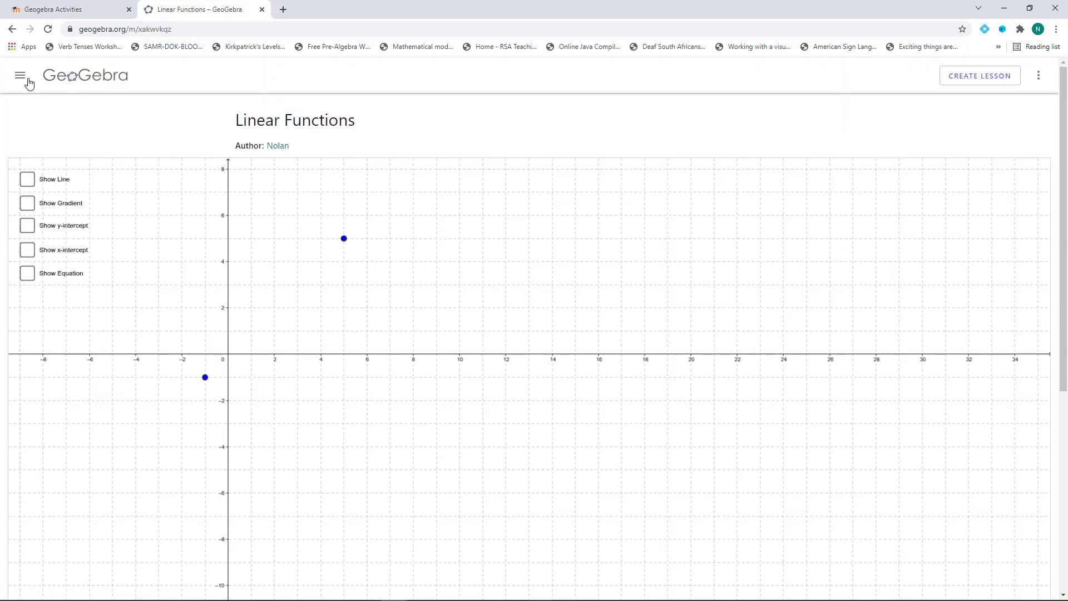
pyautogui.click(12, 28)
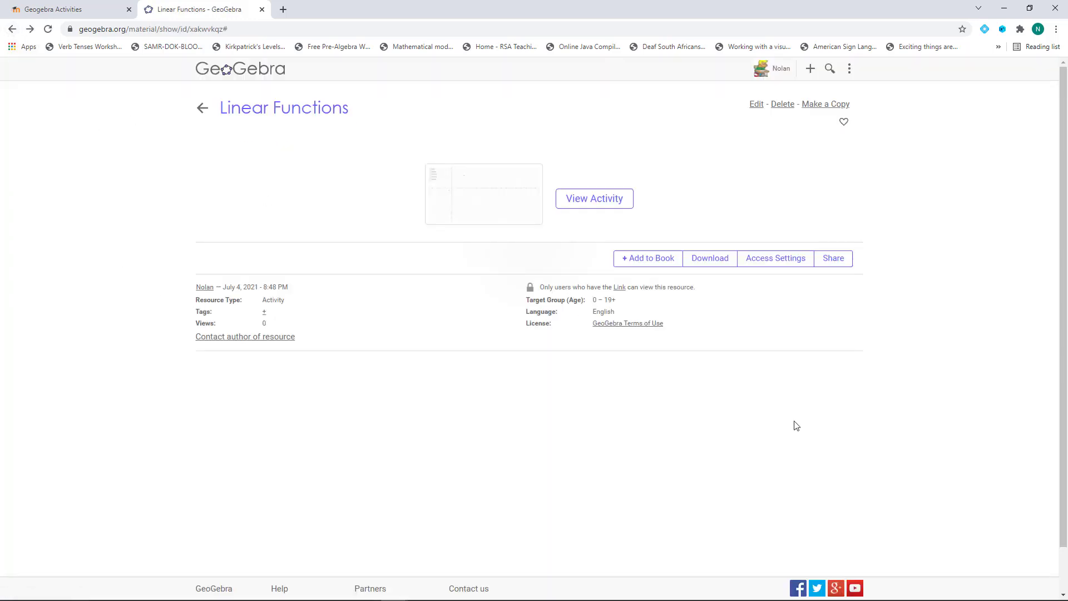
pyautogui.click(780, 72)
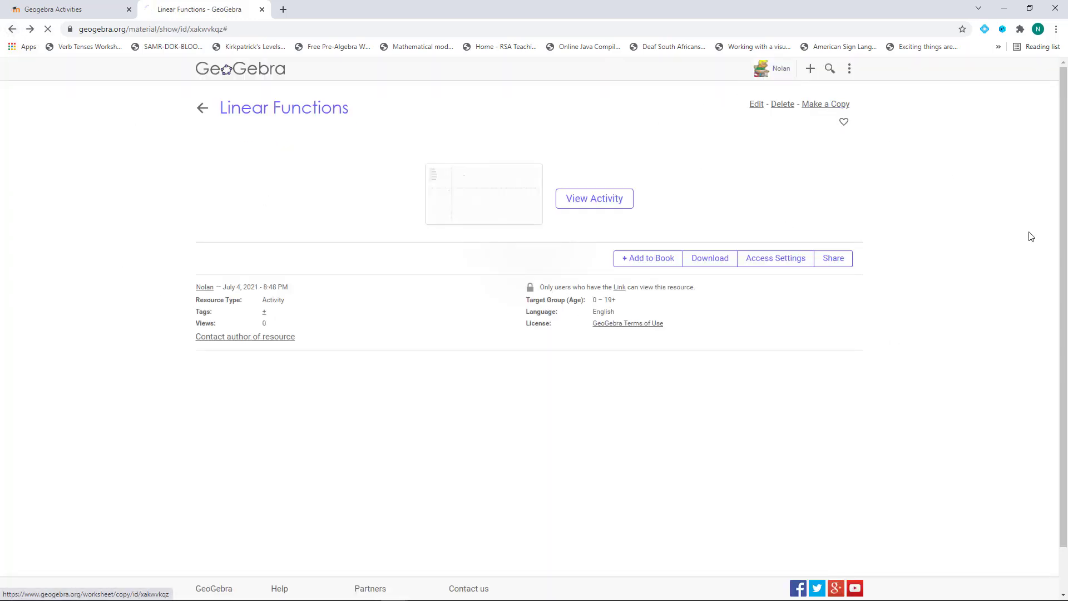
pyautogui.scroll(-3, 916, 386)
pyautogui.scroll(-5, 963, 389)
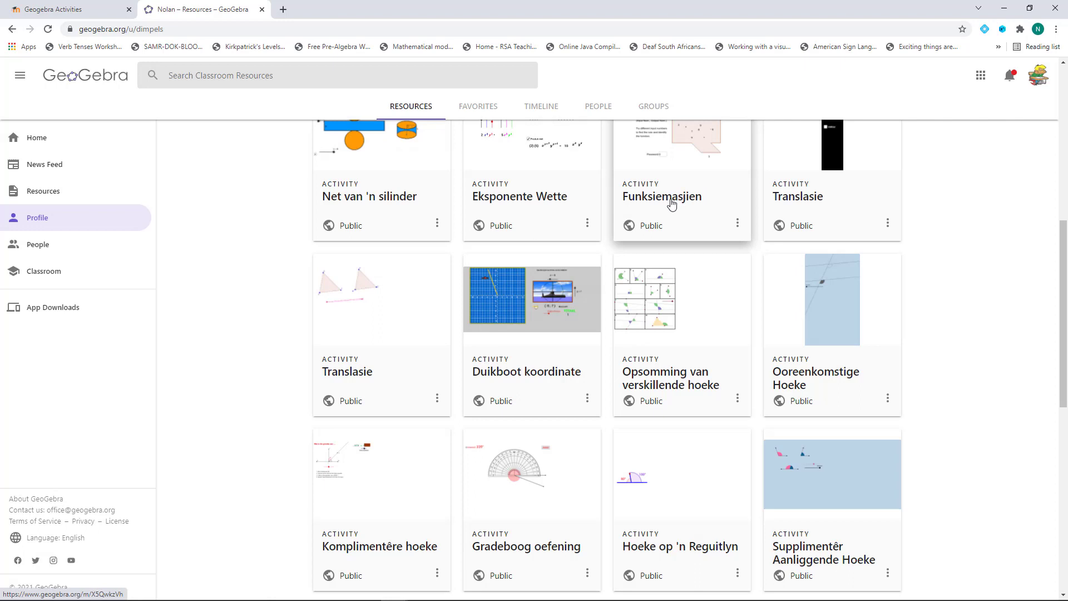
pyautogui.click(667, 202)
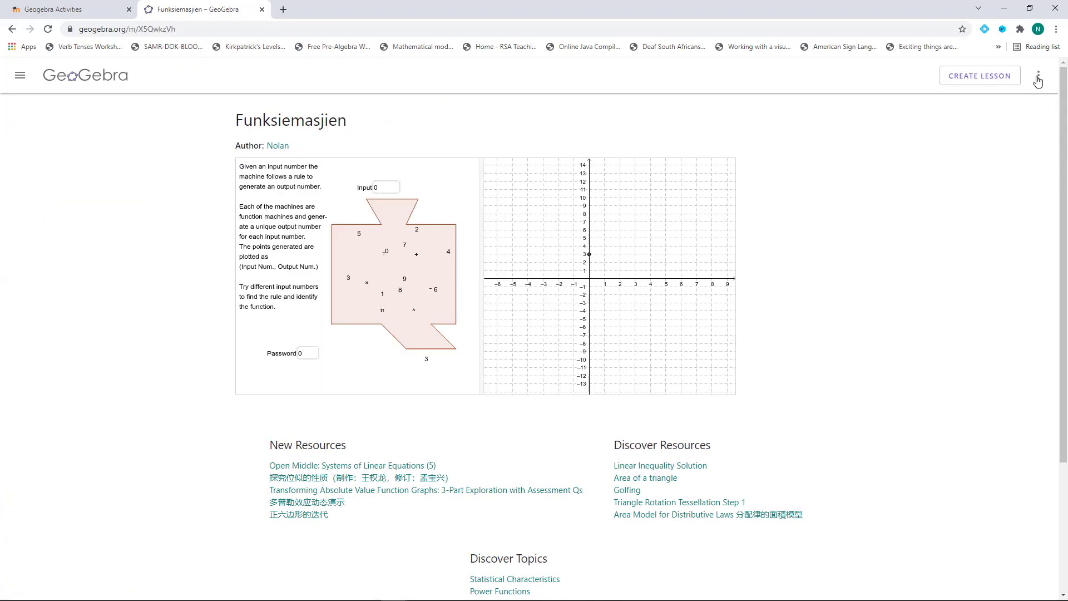
# Copy the Funksiemasjien embed code via Details > Share > Embed and return to Moodle
pyautogui.click(1038, 78)
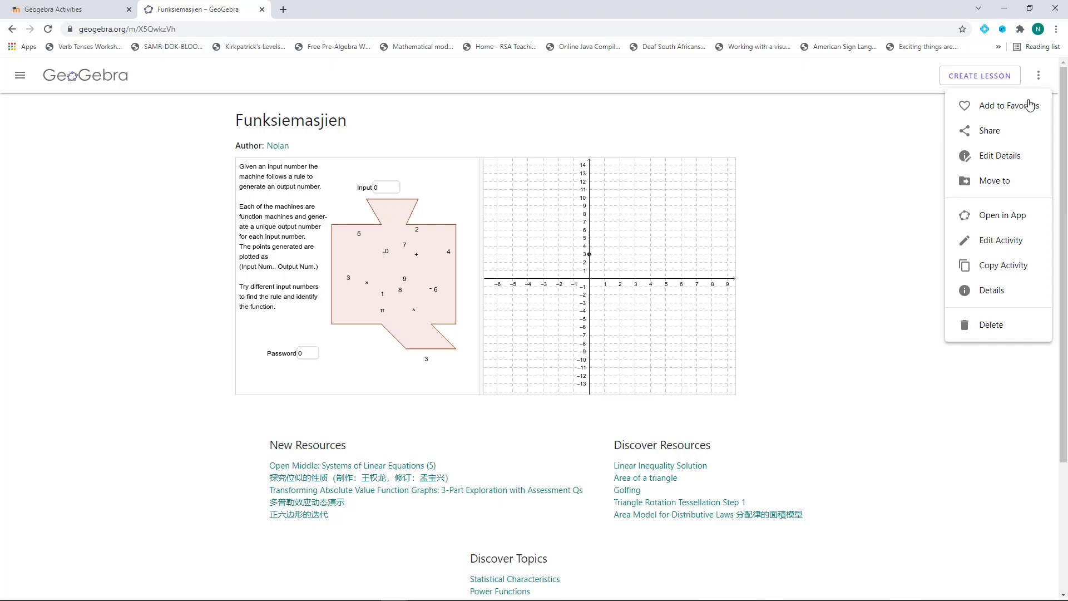
pyautogui.click(989, 292)
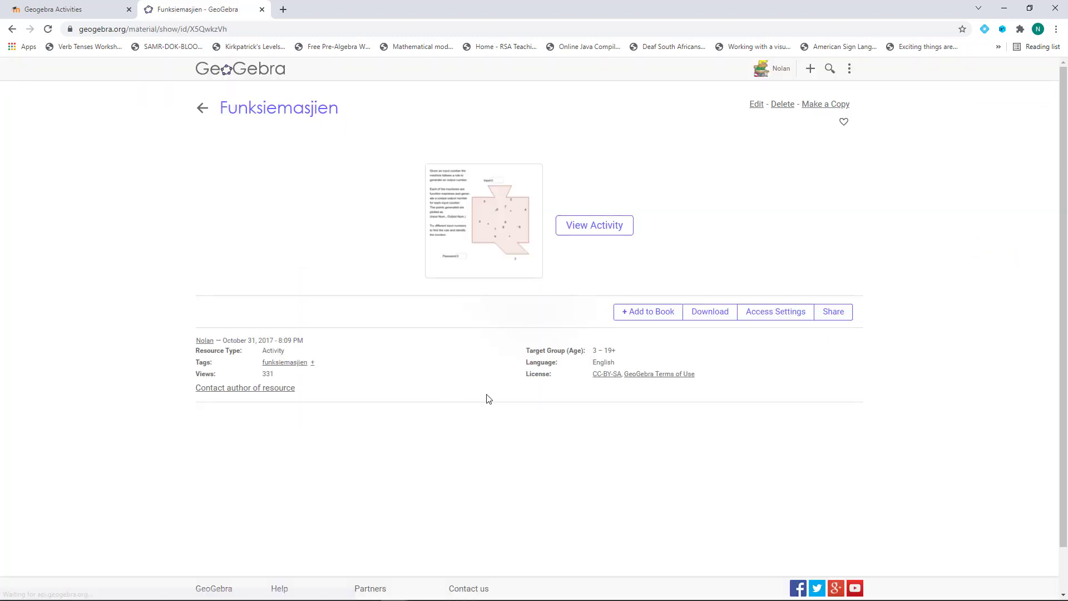
pyautogui.click(835, 313)
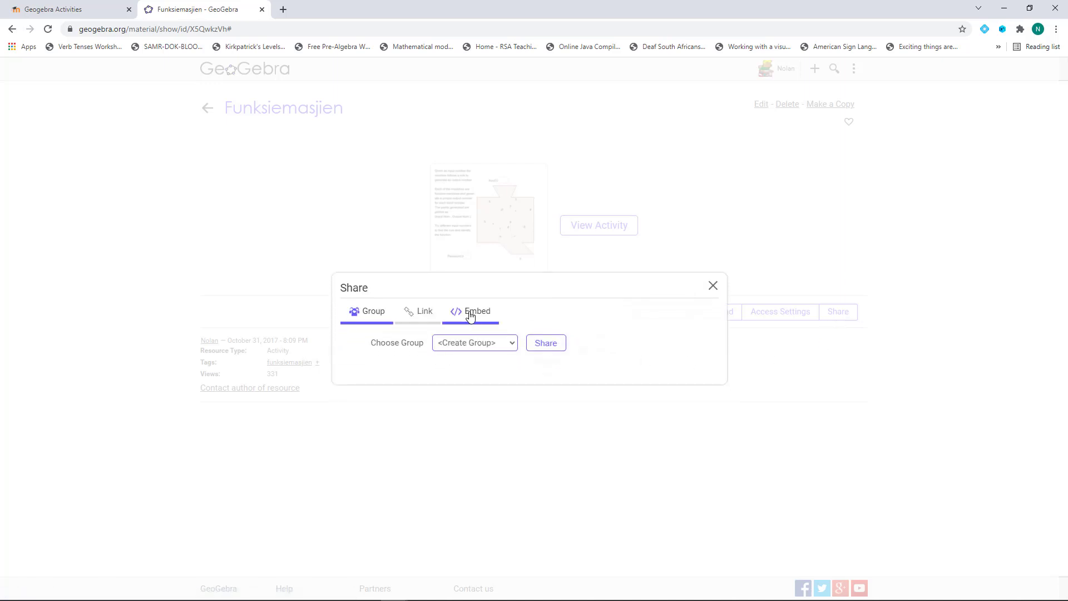
pyautogui.click(470, 315)
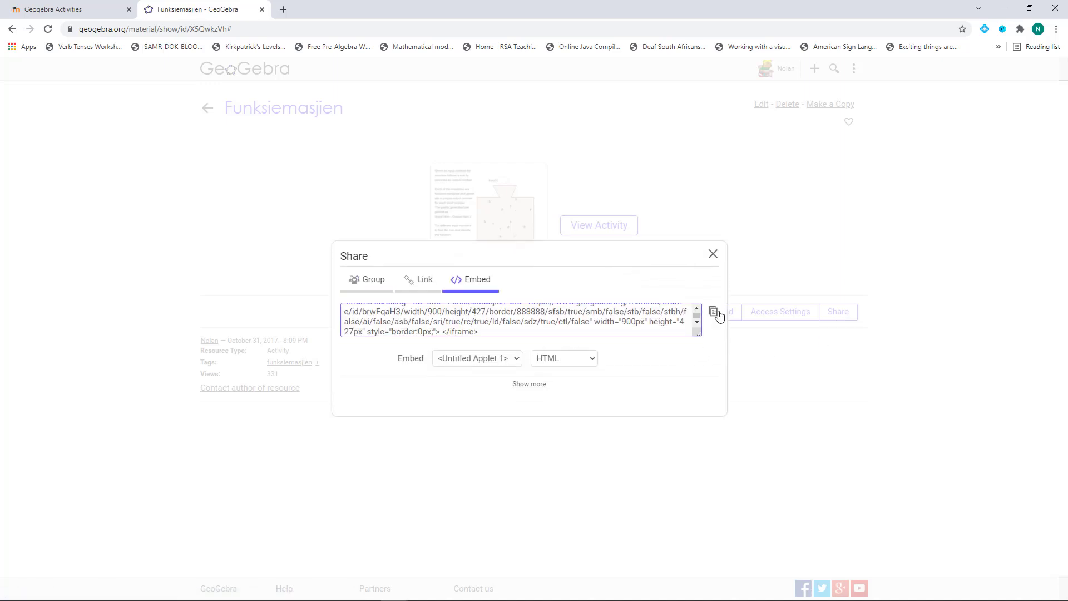
pyautogui.click(714, 313)
pyautogui.click(67, 17)
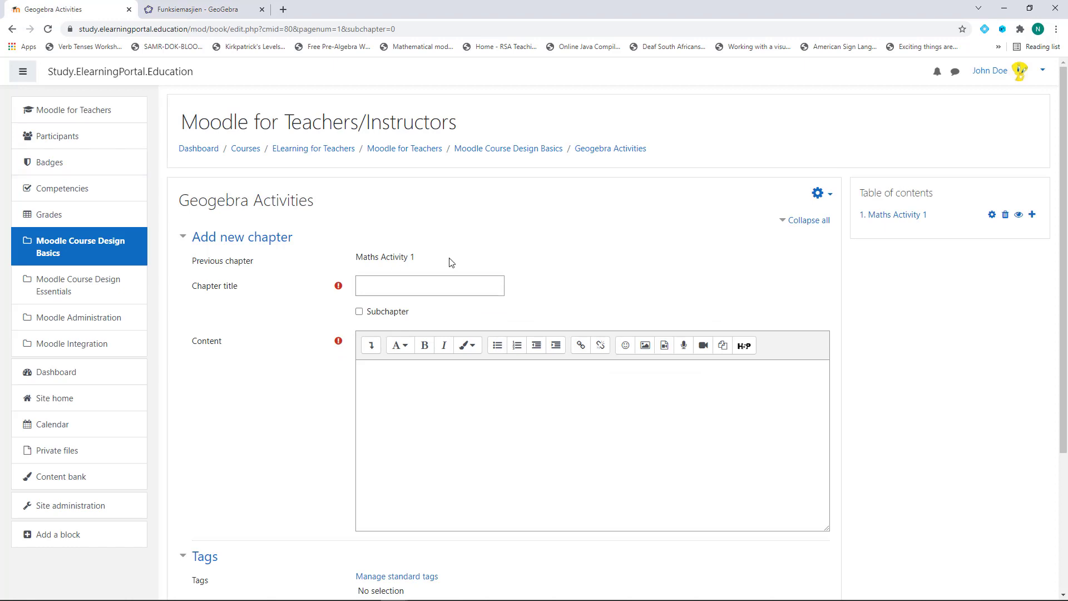
# Create chapter 'Maths Activity 2' with the Funksiemasjien iframe as its HTML content and save it
pyautogui.click(400, 280)
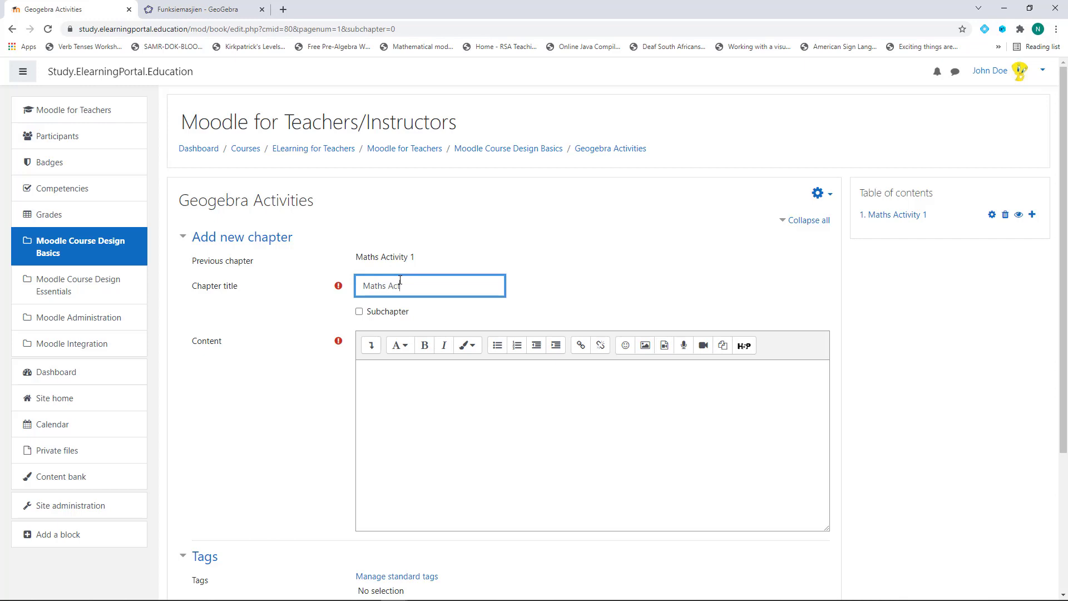
pyautogui.write('Maths Activity 2')
pyautogui.click(427, 406)
pyautogui.hotkey('alt', 'F10')
pyautogui.press('Return')
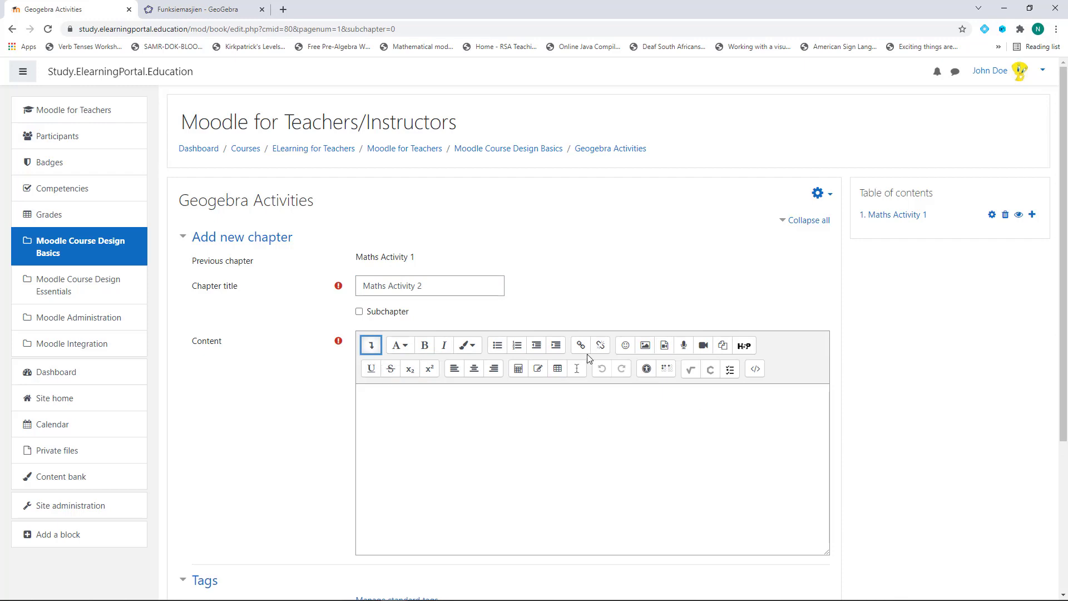
pyautogui.click(758, 374)
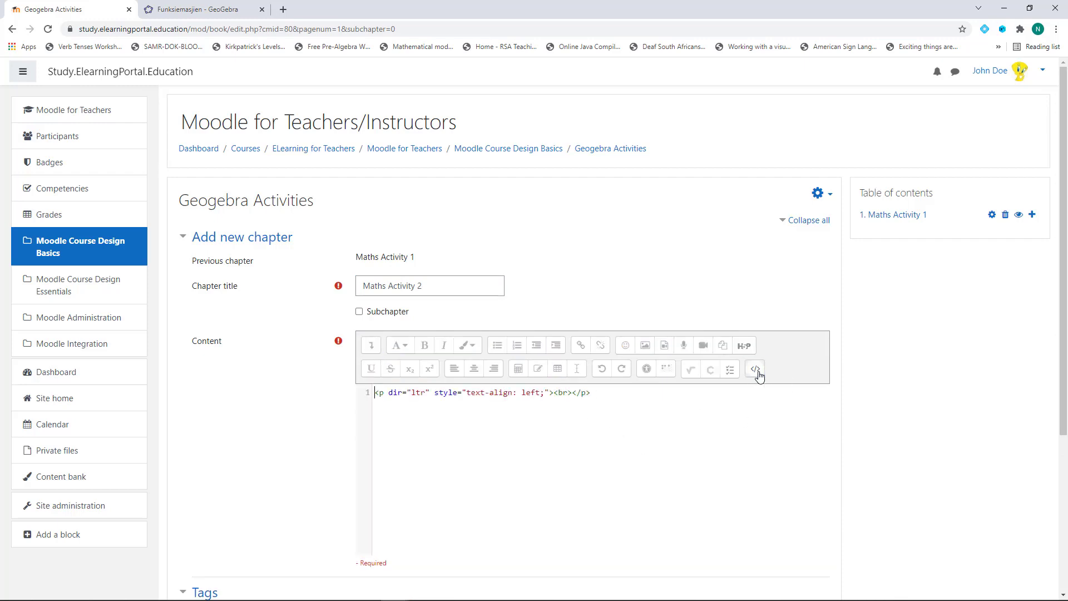
pyautogui.moveTo(374, 393); pyautogui.dragTo(710, 412)
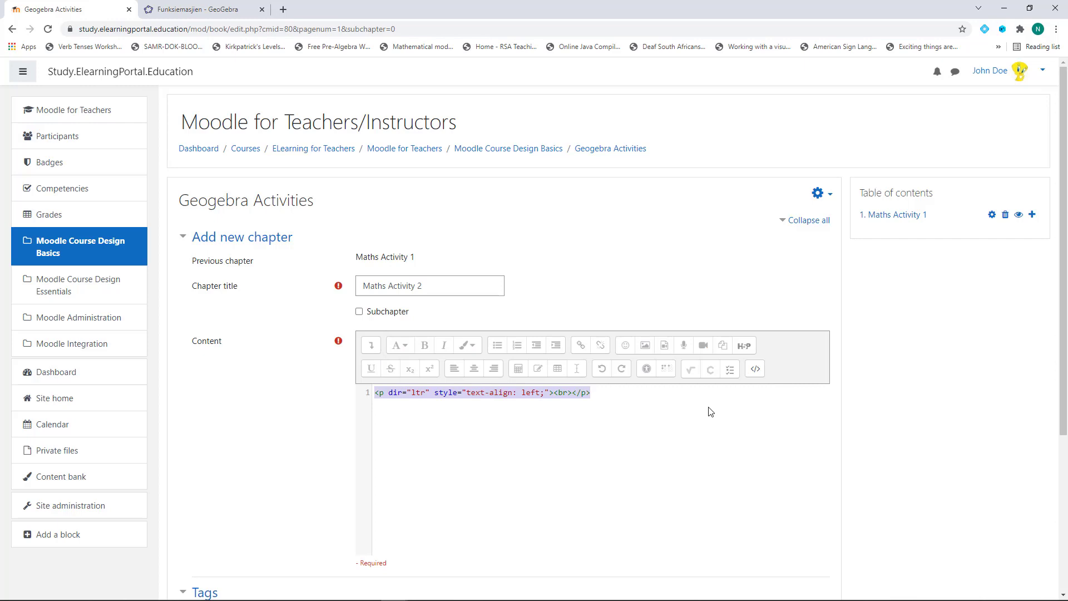
pyautogui.hotkey('ctrl', 'v')
pyautogui.scroll(-4, 548, 476)
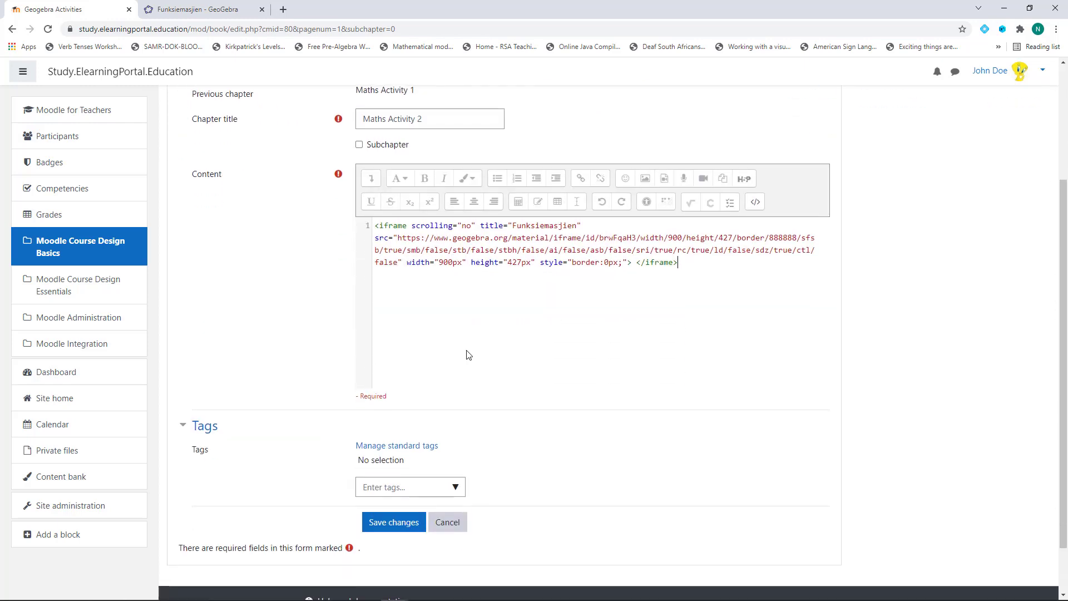
pyautogui.click(389, 467)
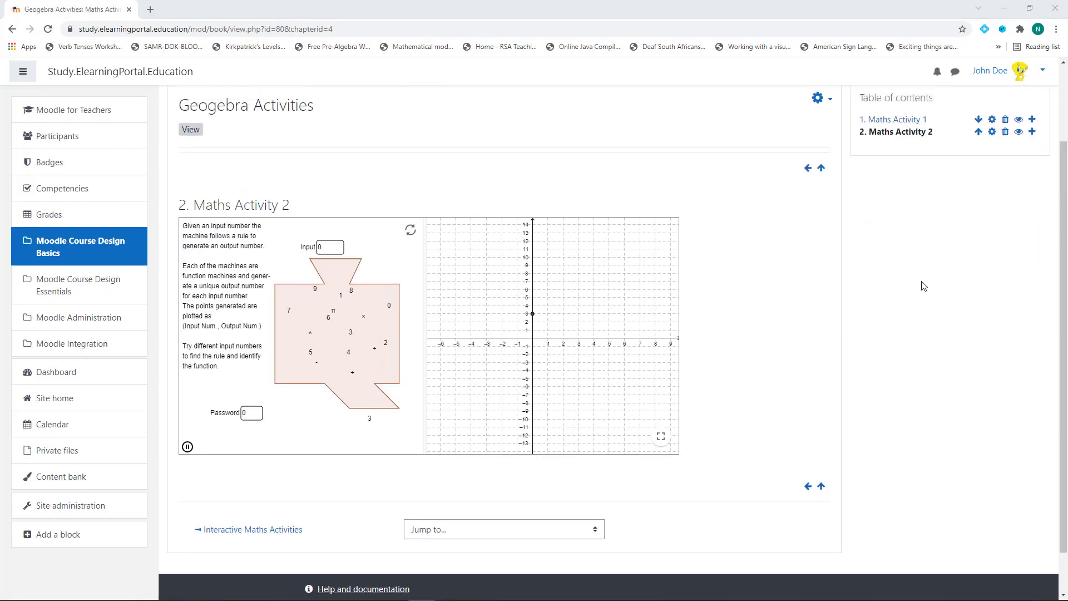
# Review the Funksiemasjien applet in chapter 2, then go to the Moodle Course Design Basics section
pyautogui.scroll(2, 923, 286)
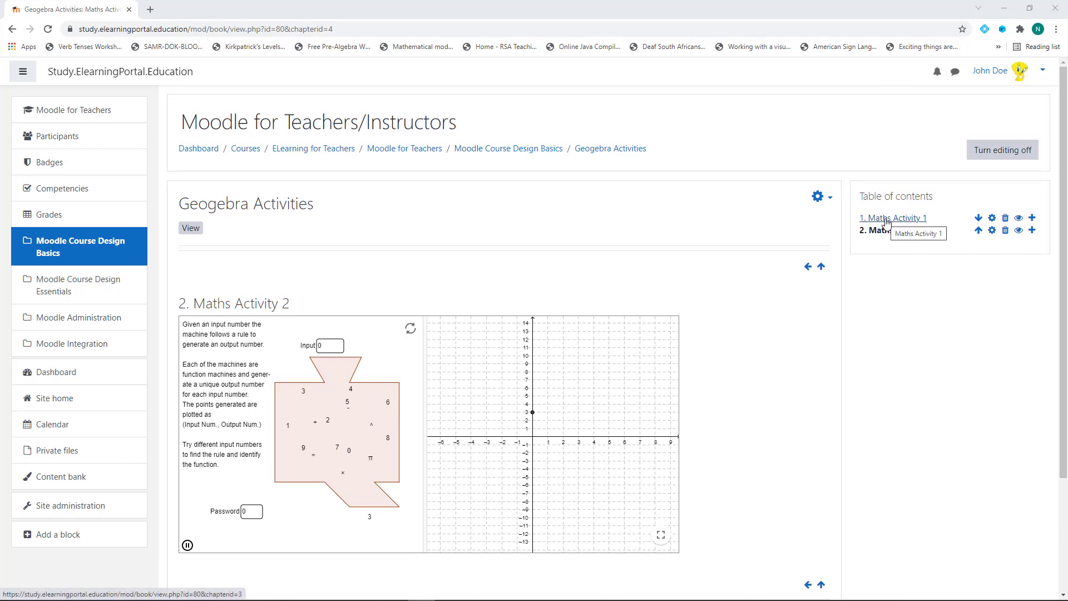
pyautogui.click(526, 153)
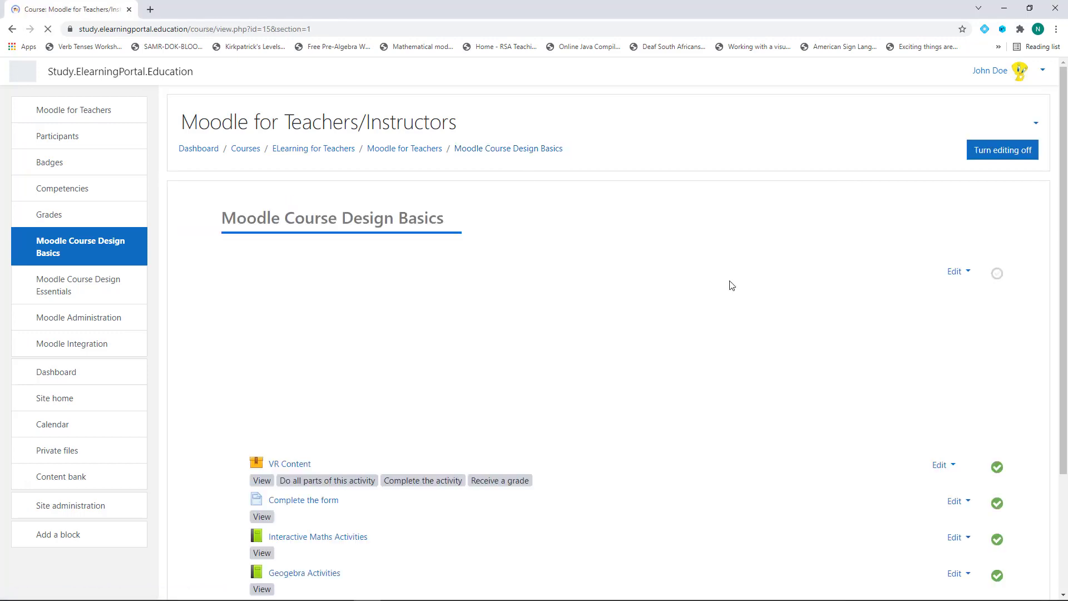
# Scroll the Moodle Course Design Basics section to confirm Geogebra Activities is listed
pyautogui.scroll(-3, 716, 362)
pyautogui.scroll(1, 493, 263)
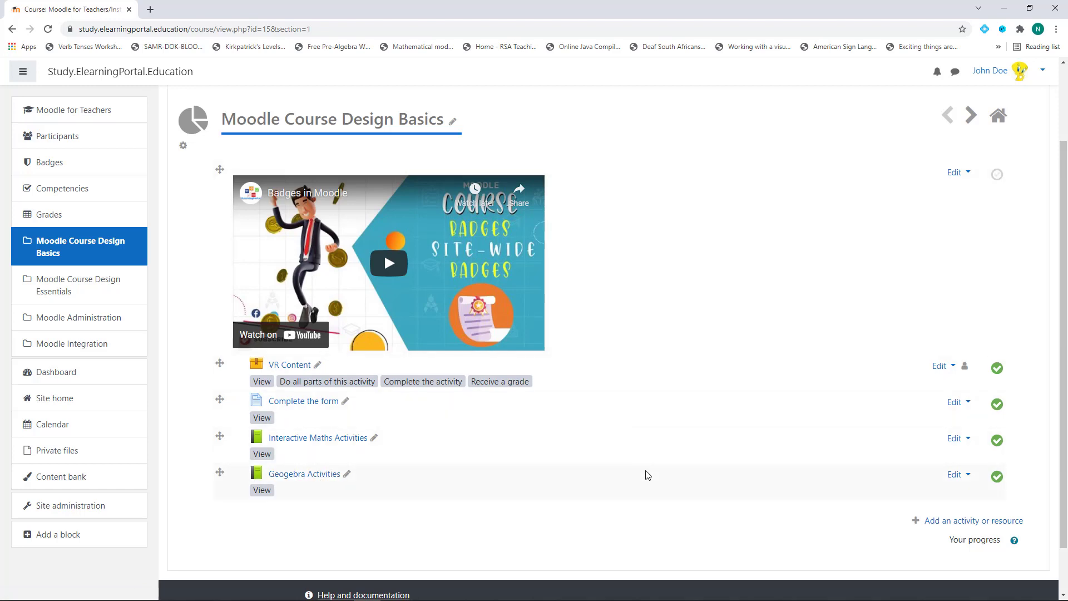
pyautogui.scroll(-1, 622, 414)
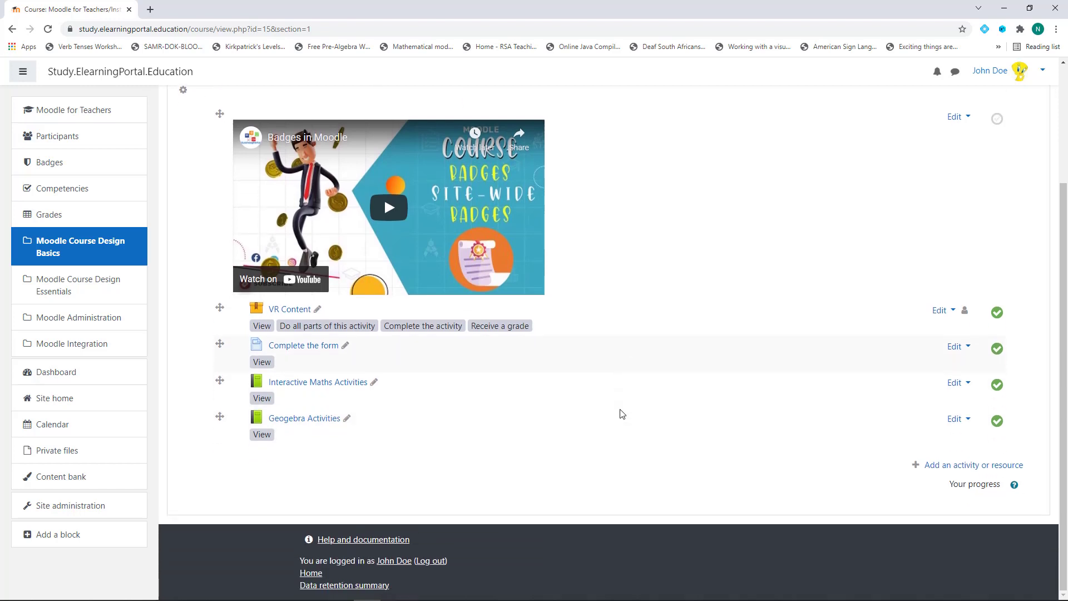
pyautogui.scroll(1, 624, 415)
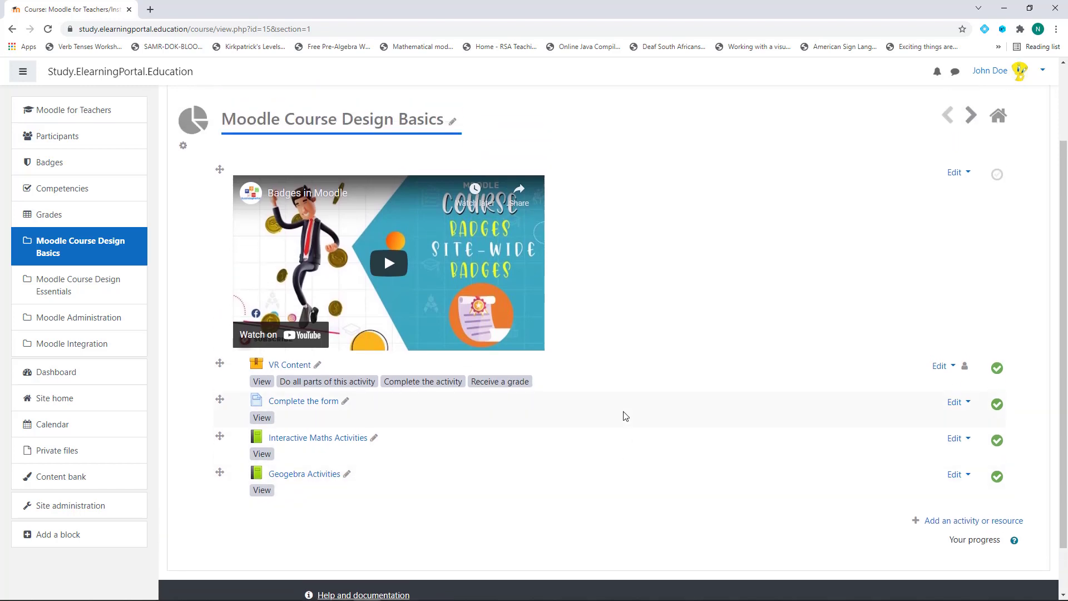